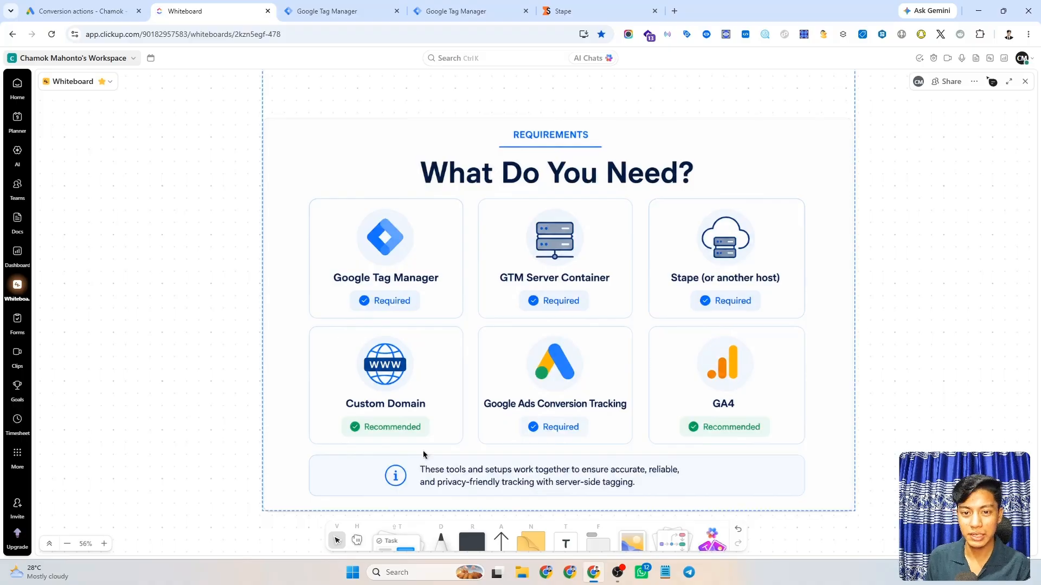
In Google Ads, expand the Purchase, Add to cart and Begin checkout goals to examine their conversion actions
click(104, 7)
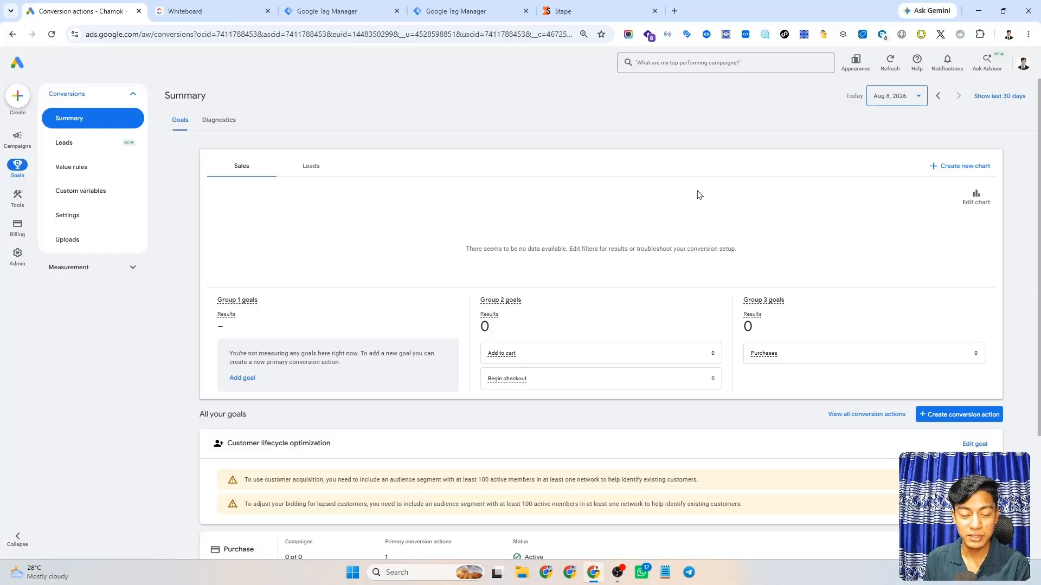
scroll(700, 195, down, 3)
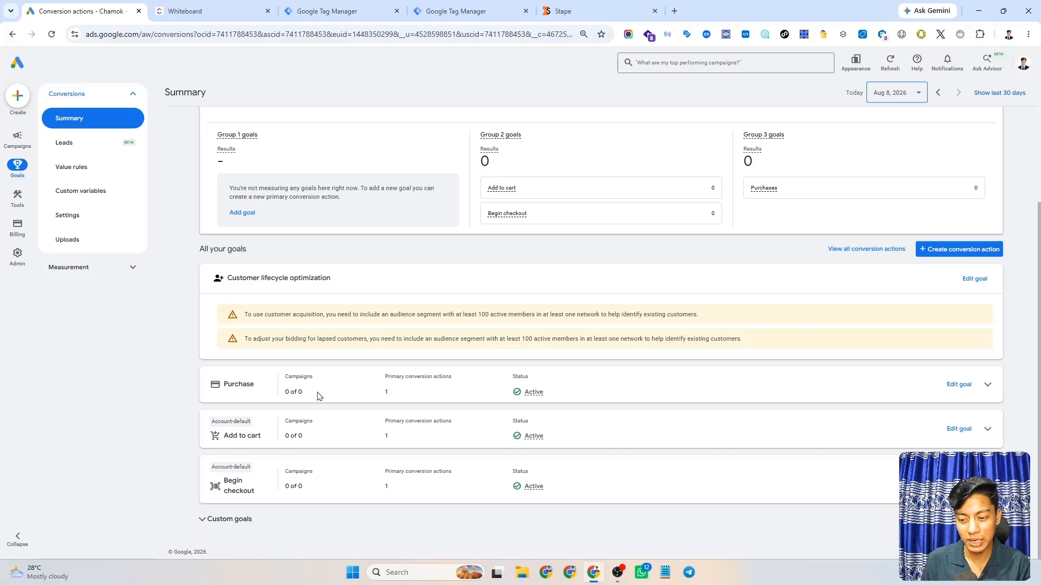
click(987, 385)
scroll(688, 406, down, 1)
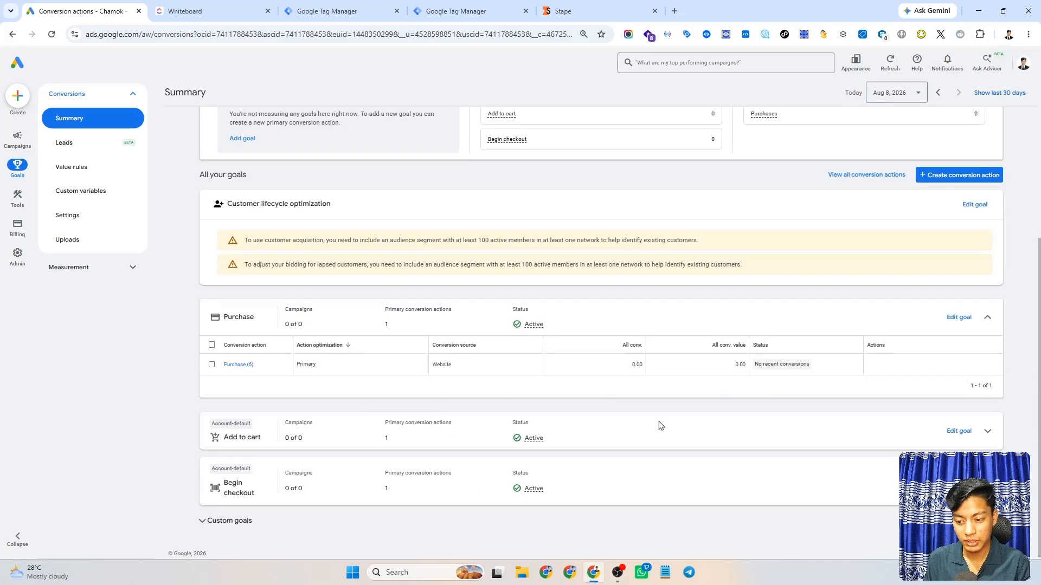
click(987, 431)
scroll(811, 432, down, 1)
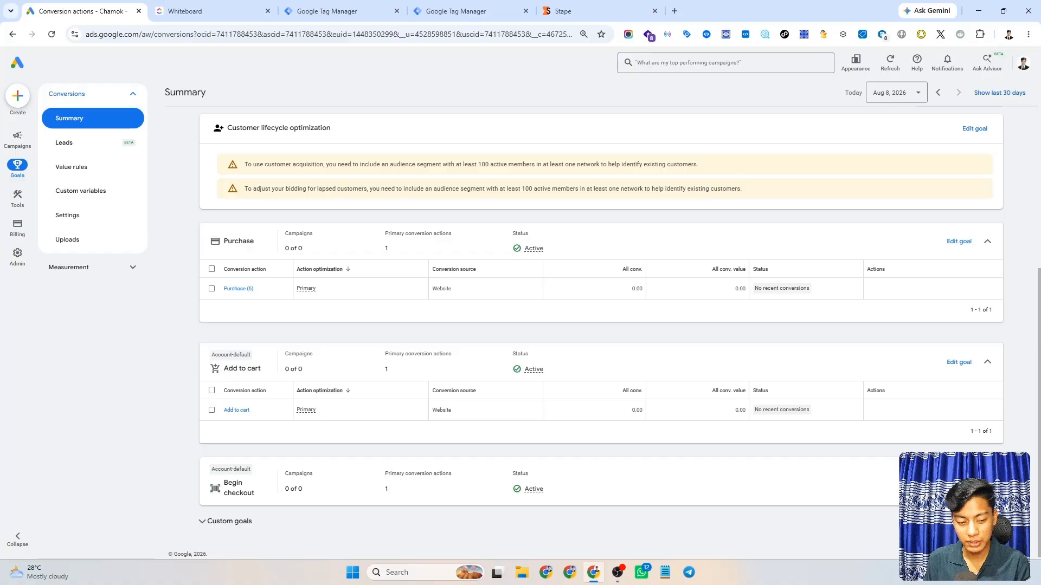
click(988, 482)
scroll(676, 430, down, 2)
scroll(653, 411, up, 1)
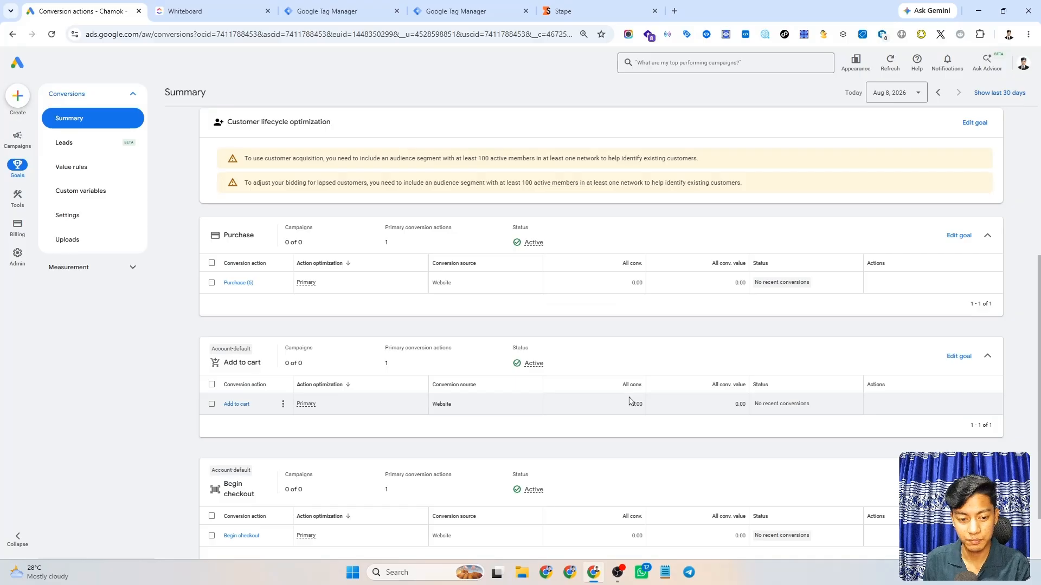
scroll(624, 380, up, 3)
Review the tags in the web and server Tag Manager containers and the container settings in Stape
click(341, 7)
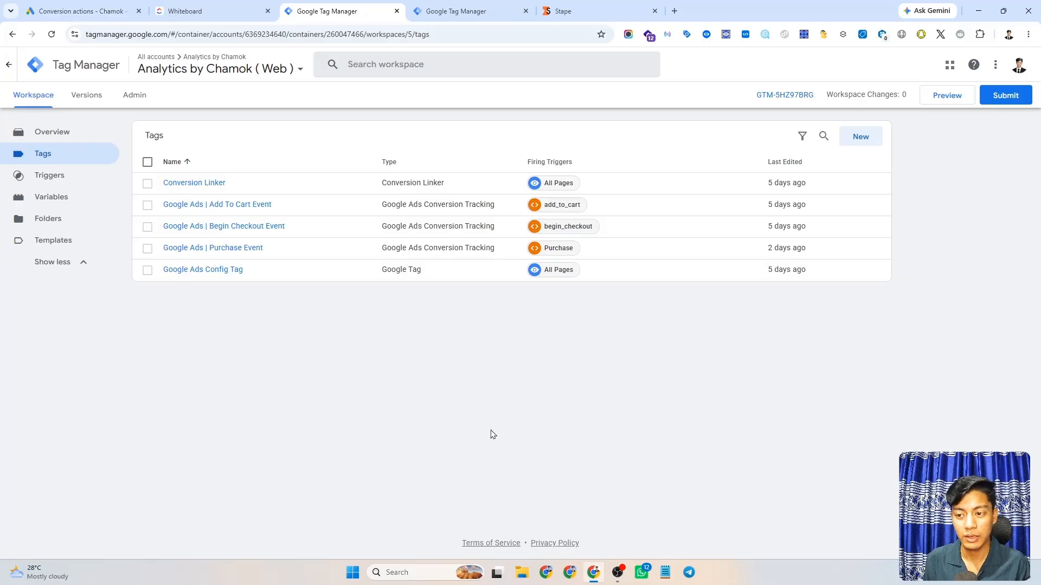
click(494, 8)
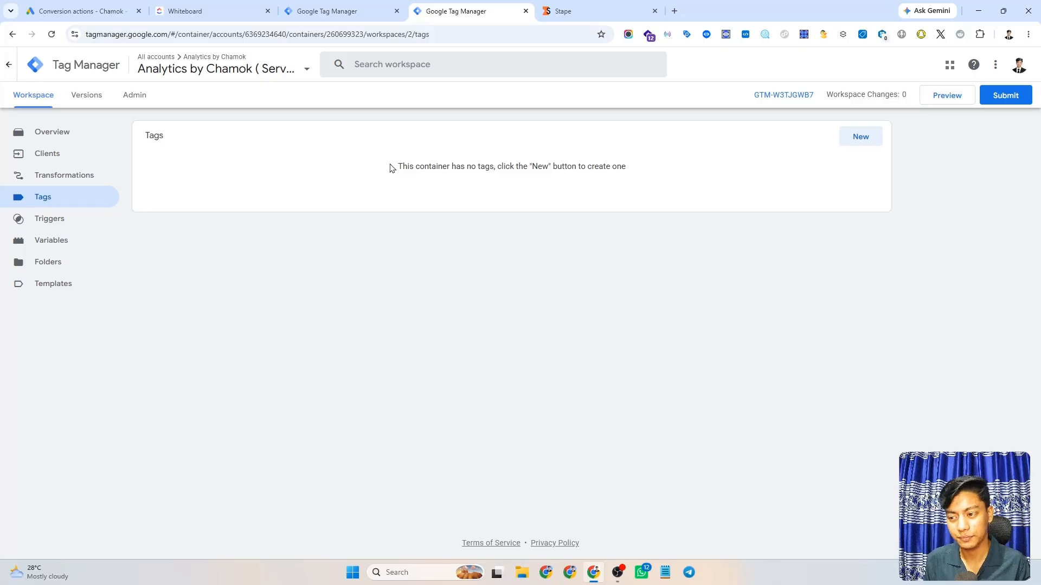
click(602, 10)
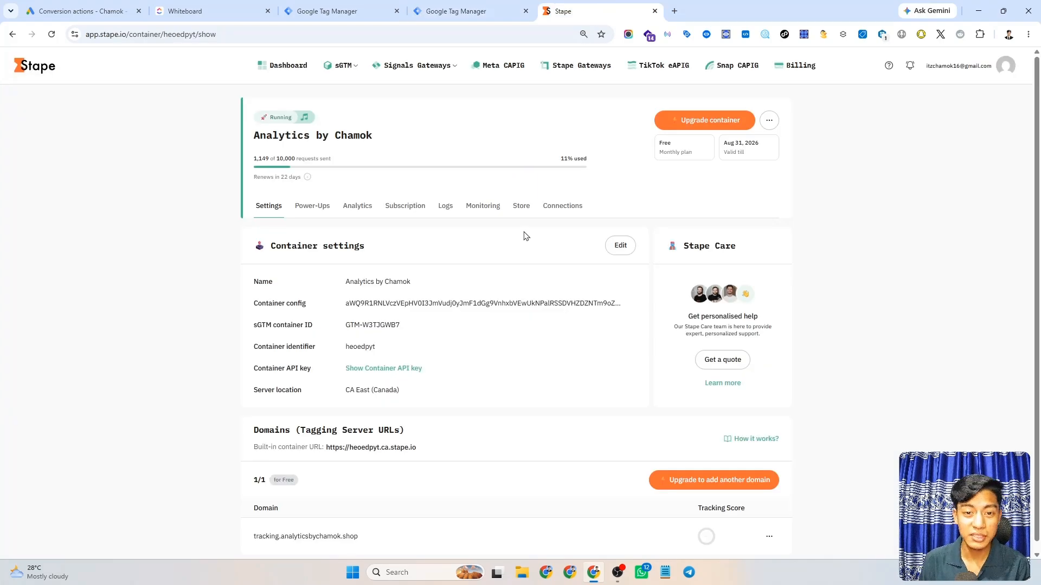
scroll(523, 233, down, 1)
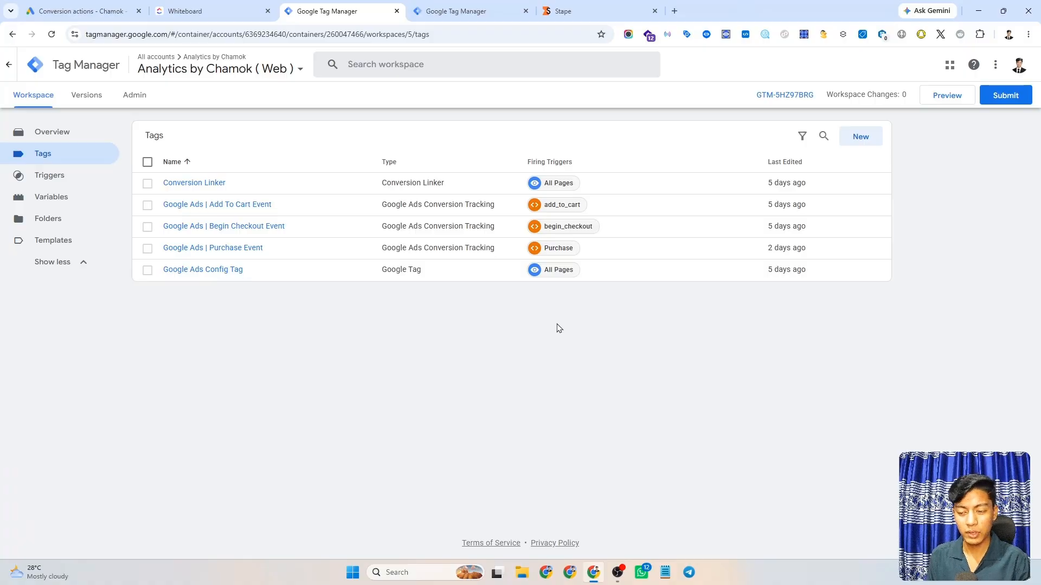
In the web container, examine the Google Ads Config Tag's configuration and trigger, and close it without changes
click(212, 270)
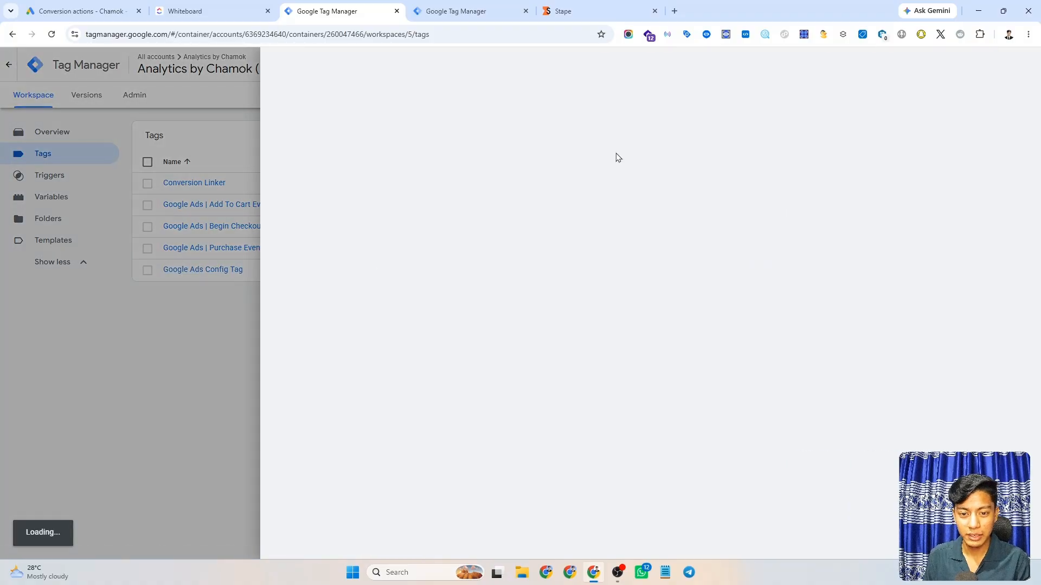
click(545, 179)
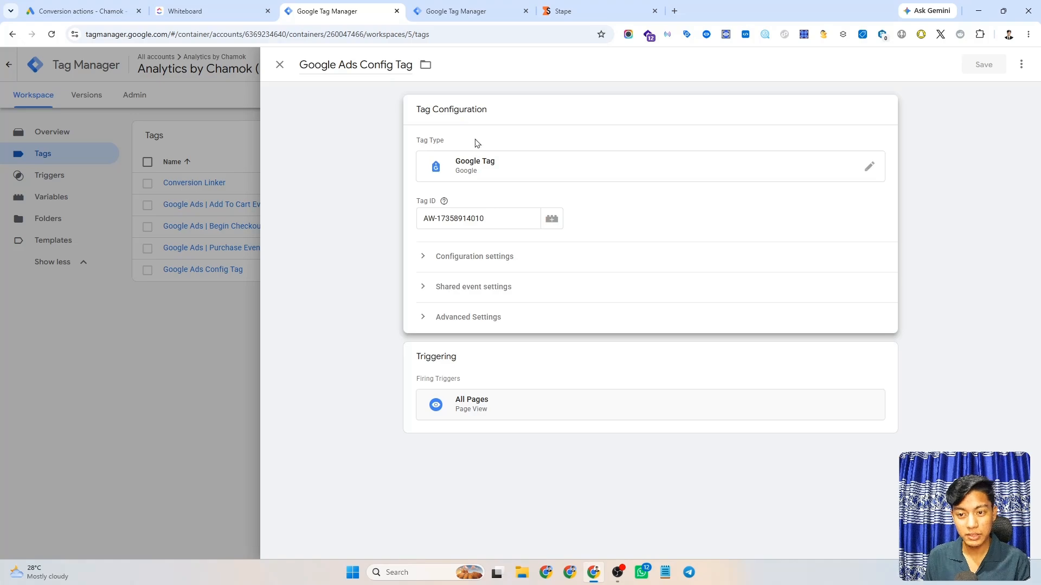
click(280, 64)
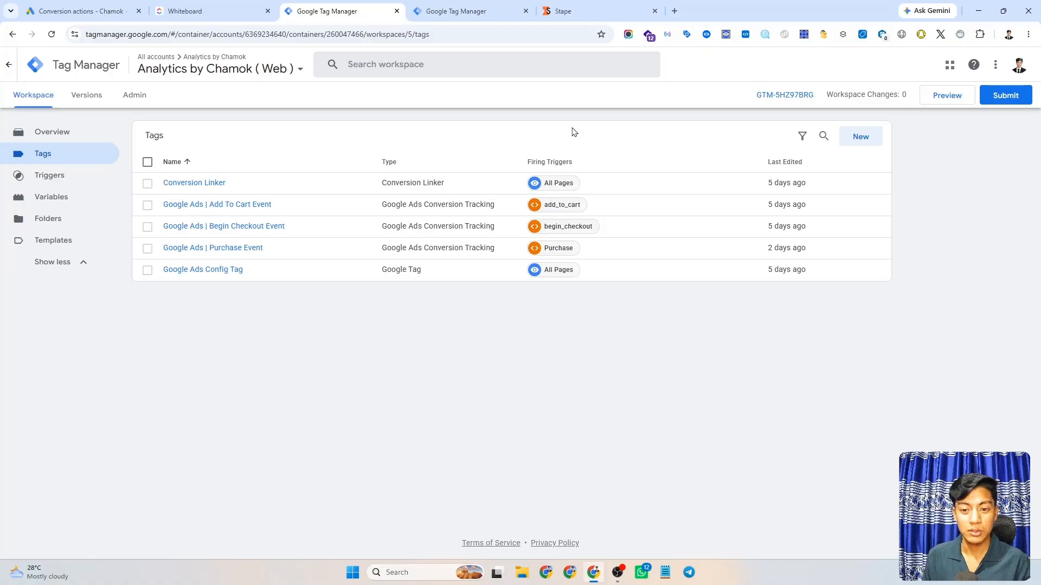
In Stape, copy the subdomain URL of the tracking.analyticsbychamok.shop domain
click(618, 10)
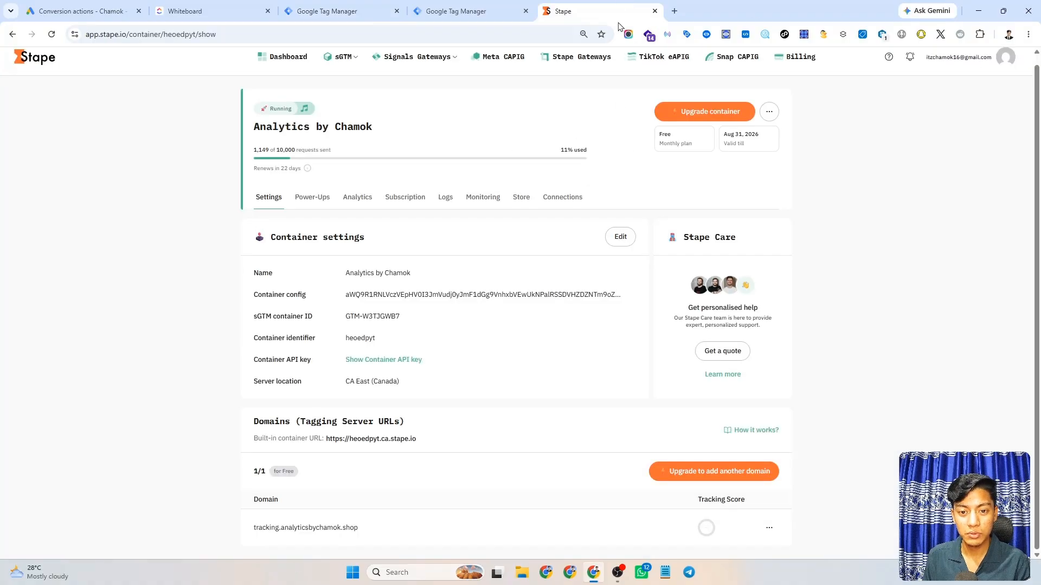
click(624, 534)
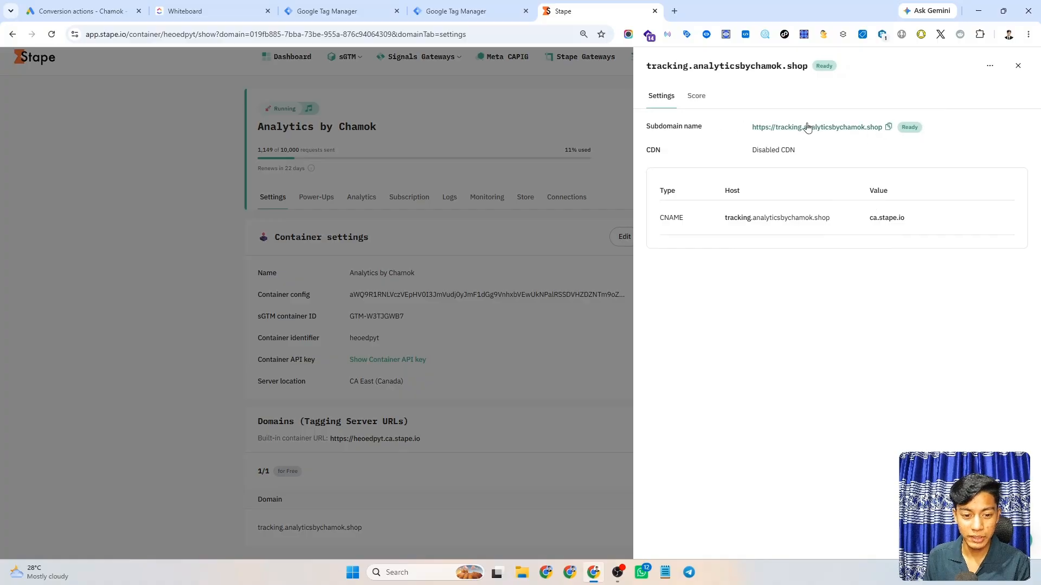
click(889, 128)
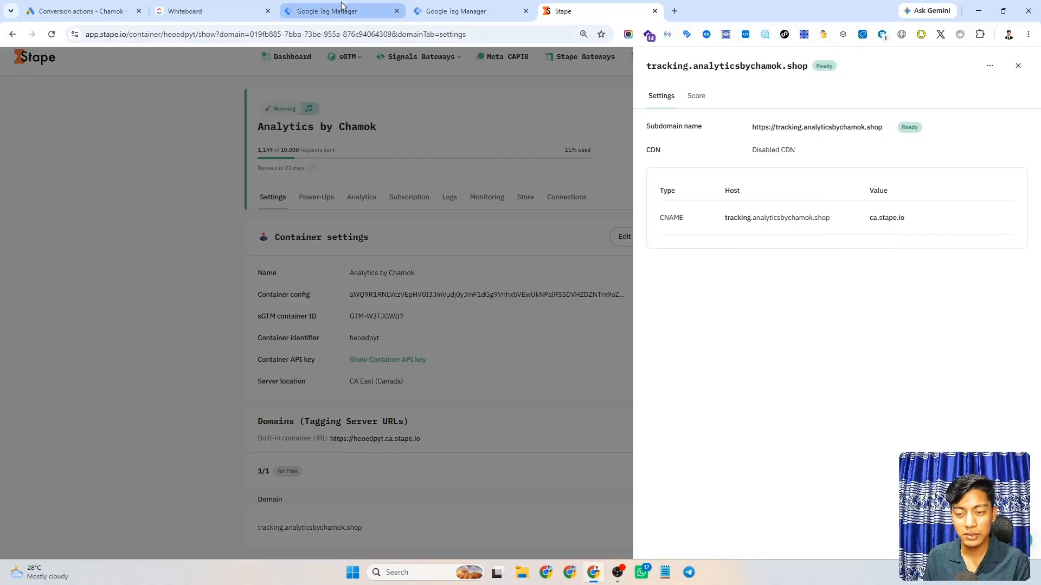
click(328, 7)
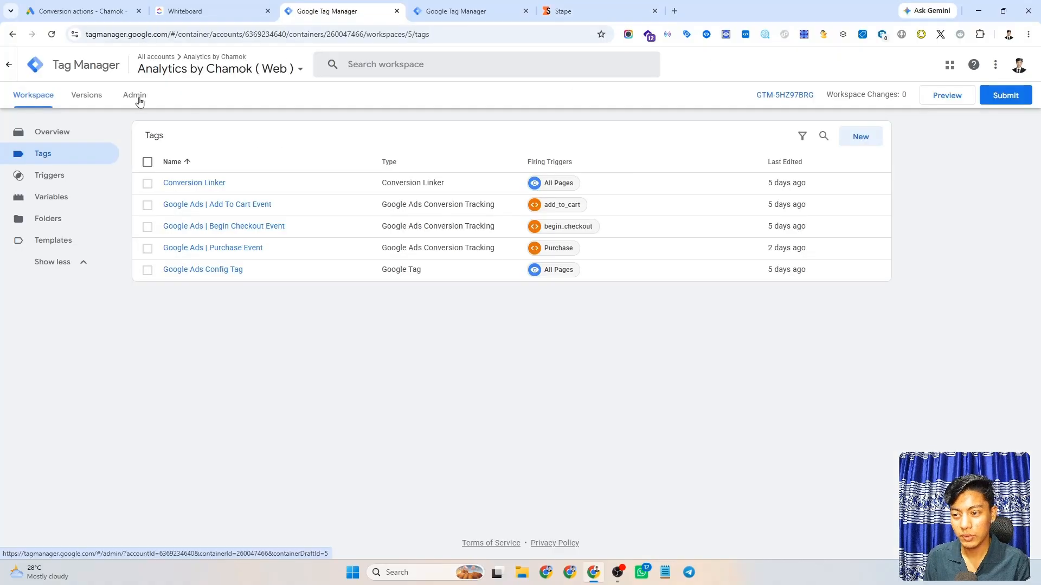
click(477, 10)
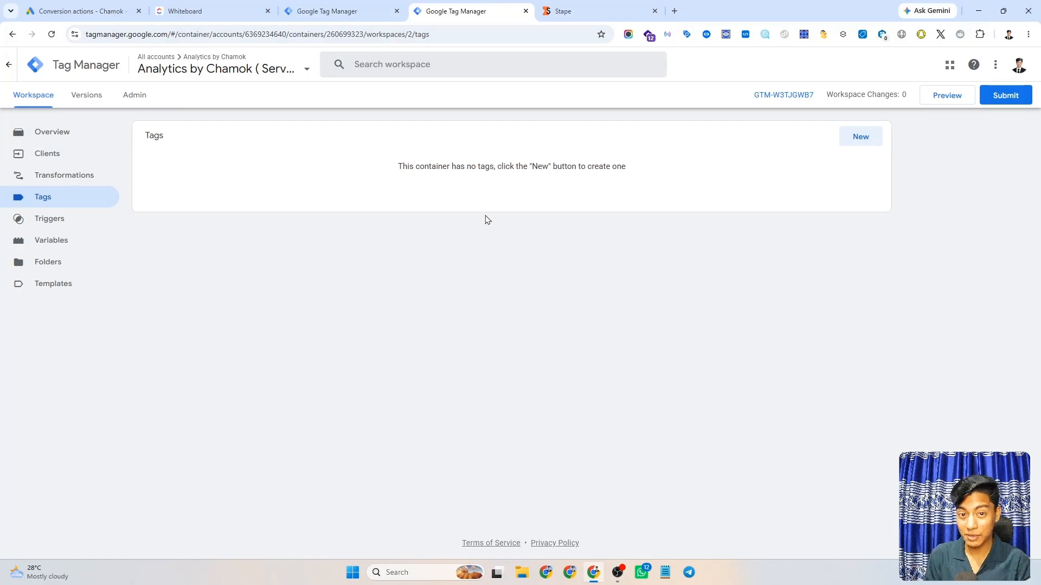
click(136, 97)
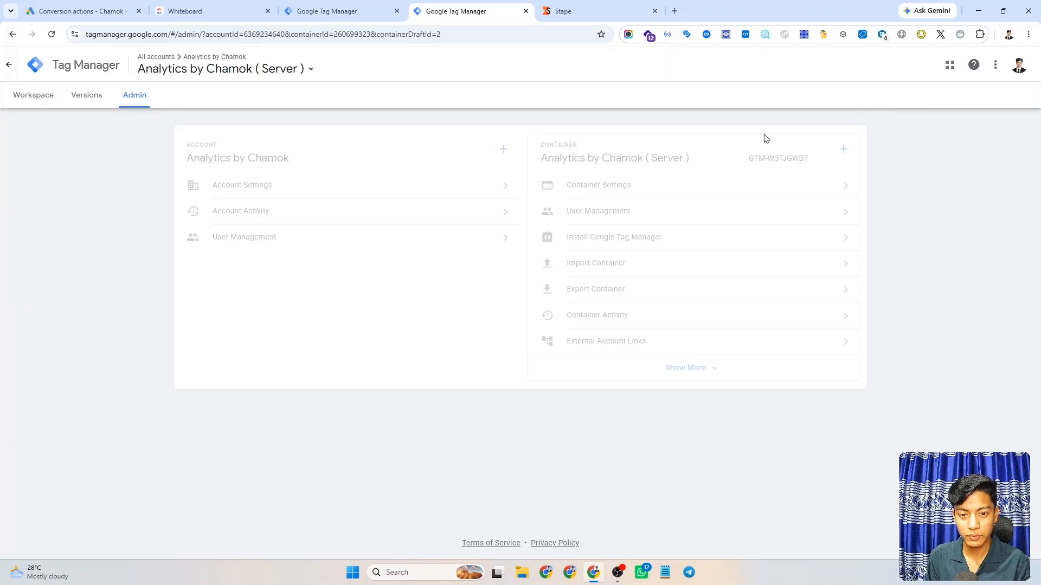
click(645, 190)
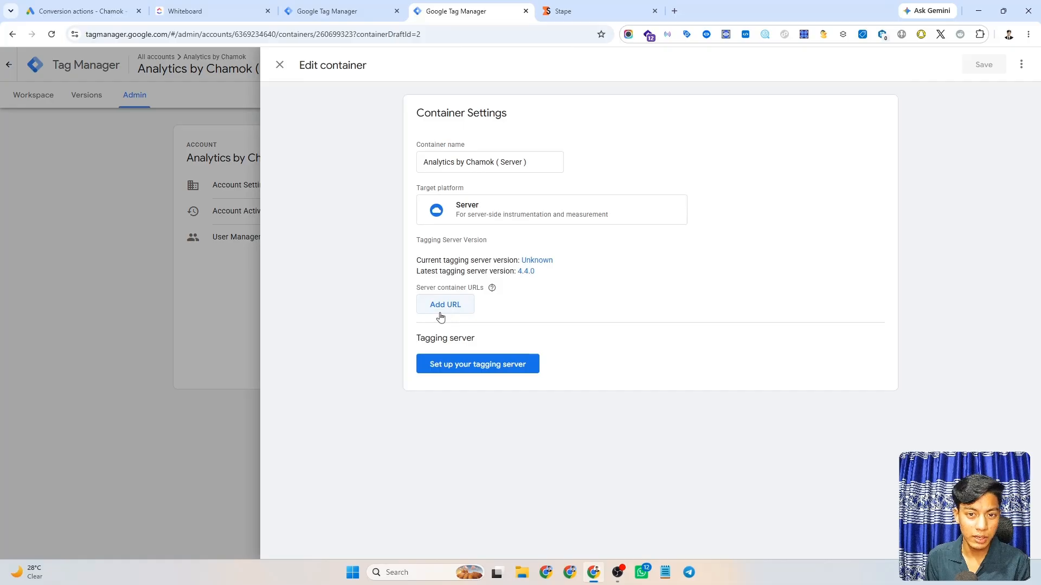
click(441, 311)
click(462, 306)
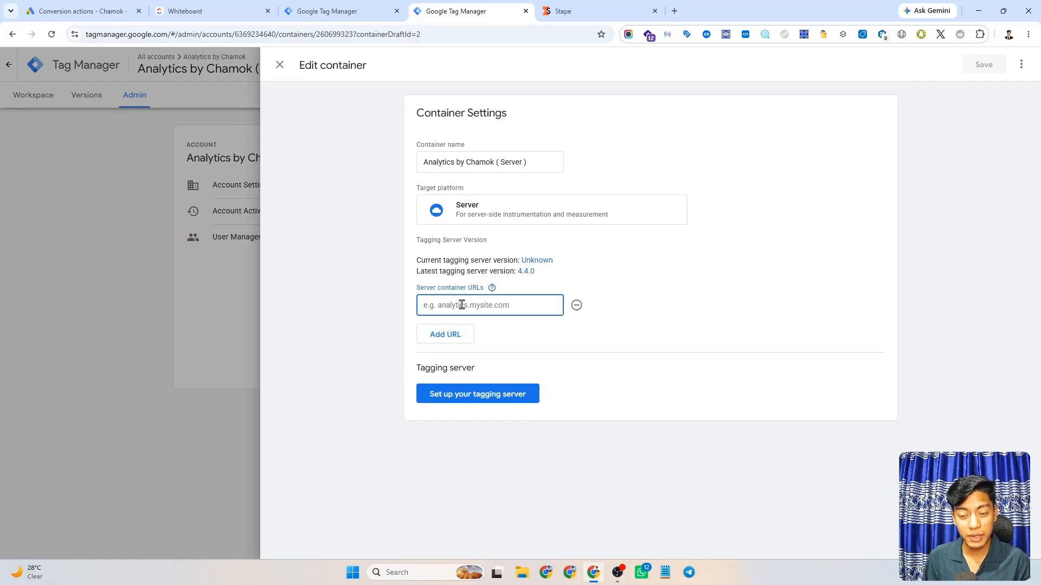
text(https://tracking.analyticsbychamok.shop)
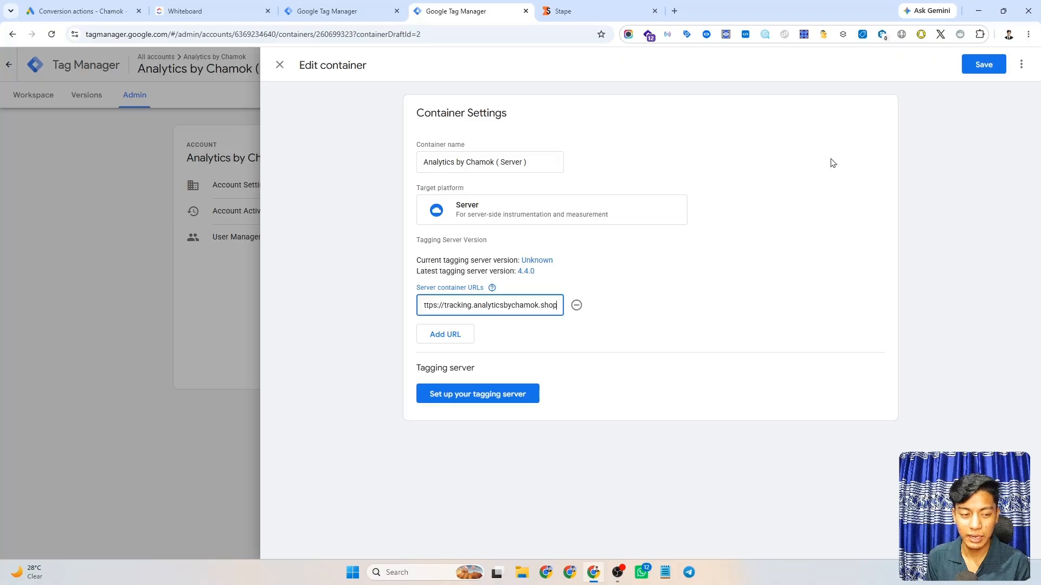
click(973, 65)
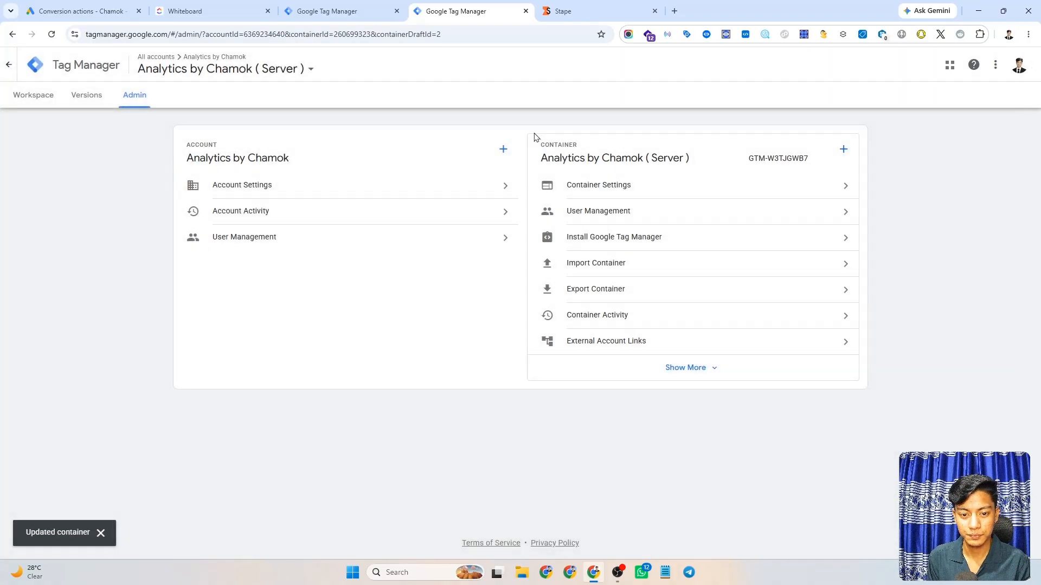
click(41, 101)
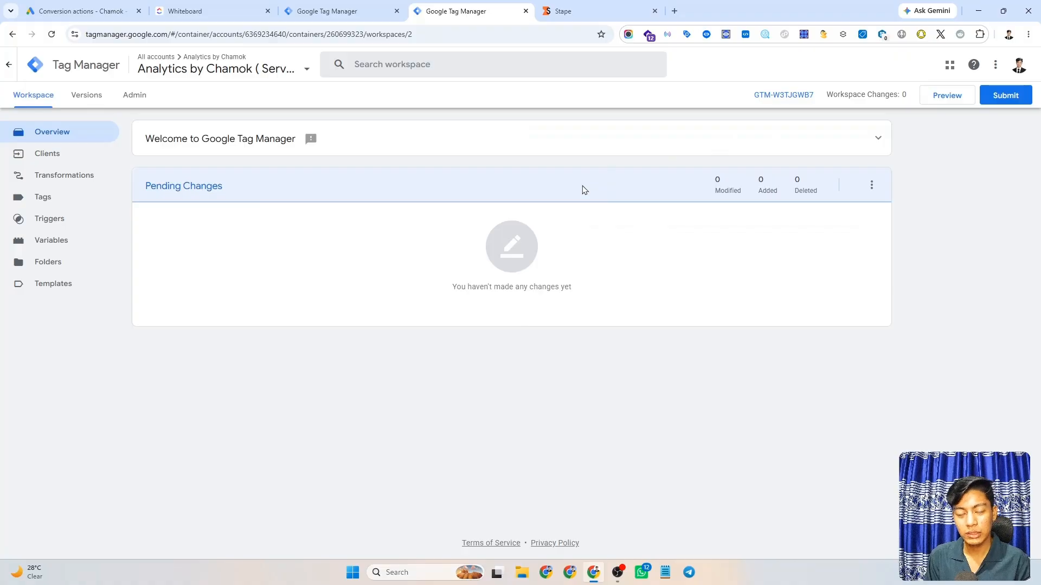
Create a new tag in the web container with the Google Analytics type Google Tag, ready for its tag ID
click(342, 6)
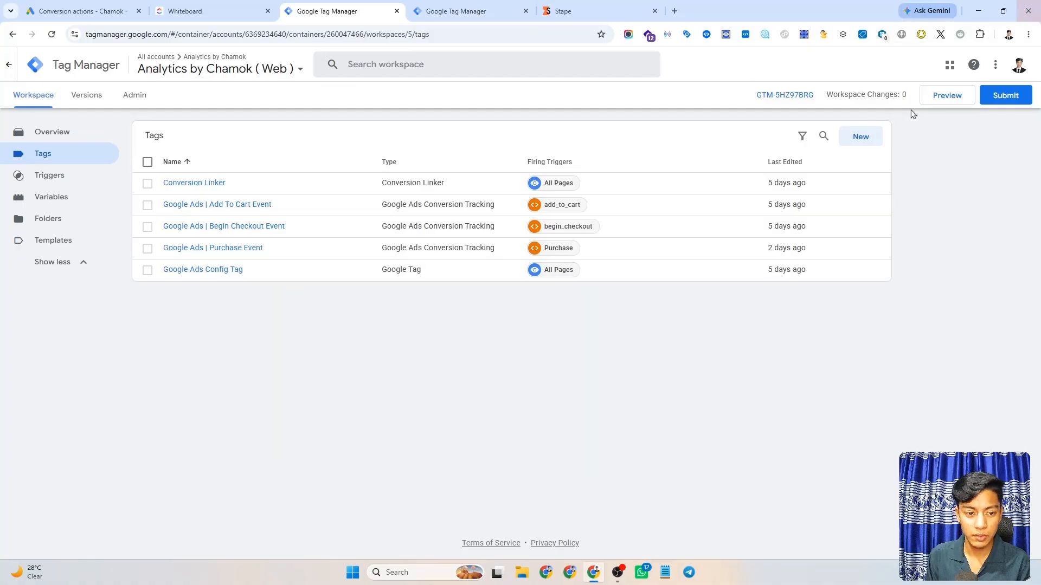
click(860, 138)
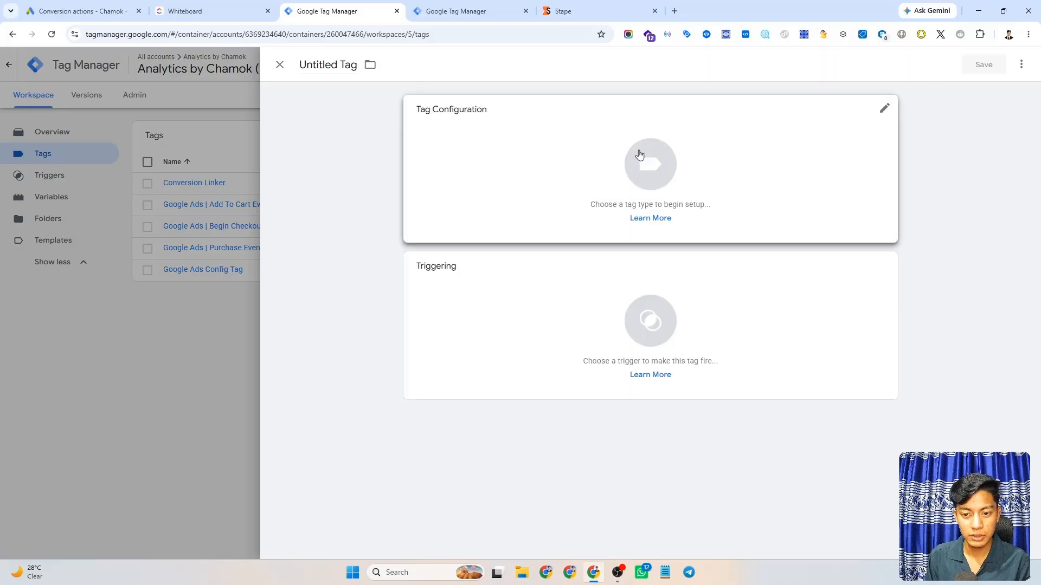
click(660, 164)
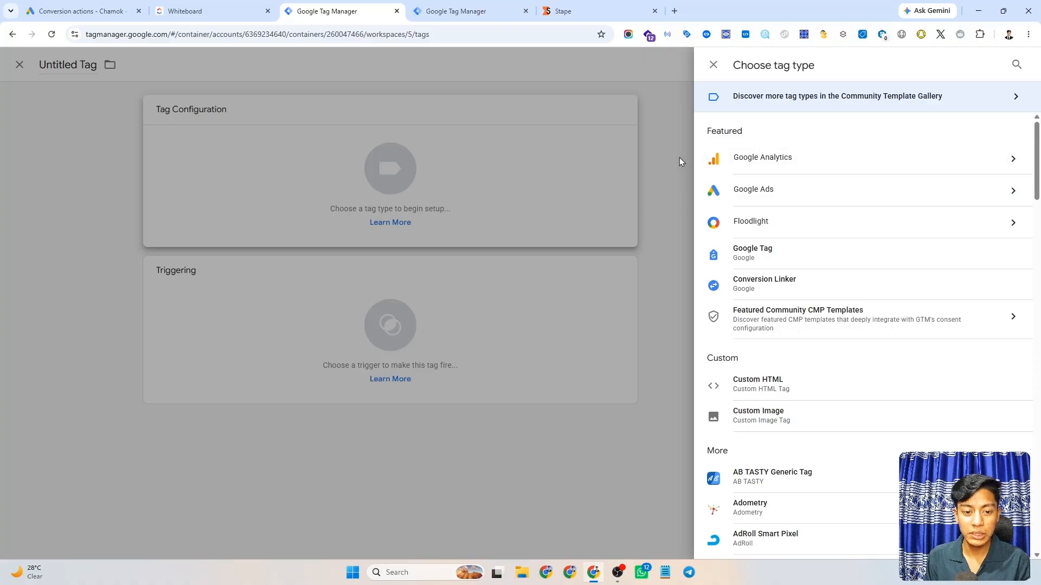
click(796, 159)
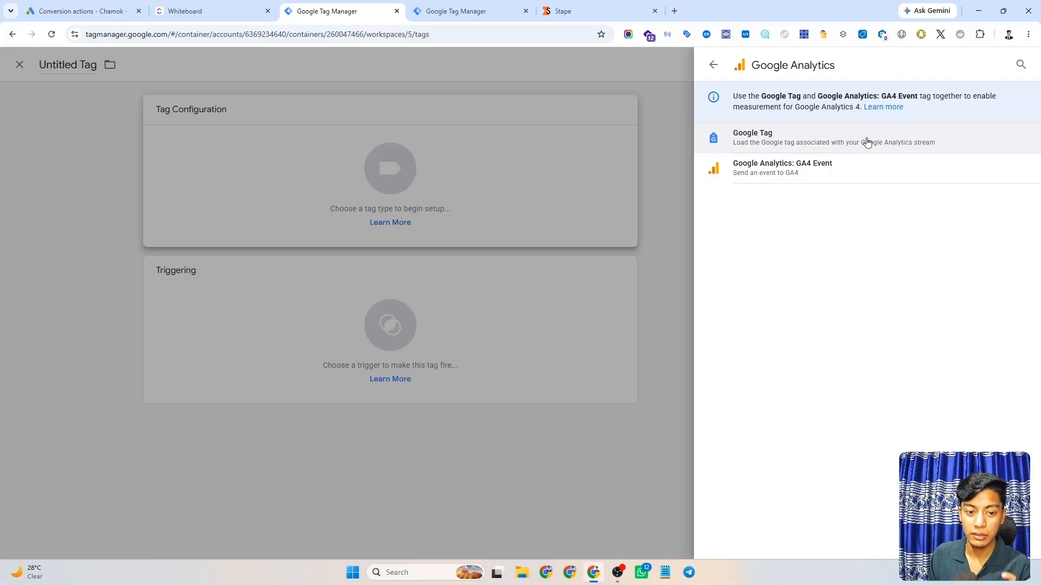
click(799, 141)
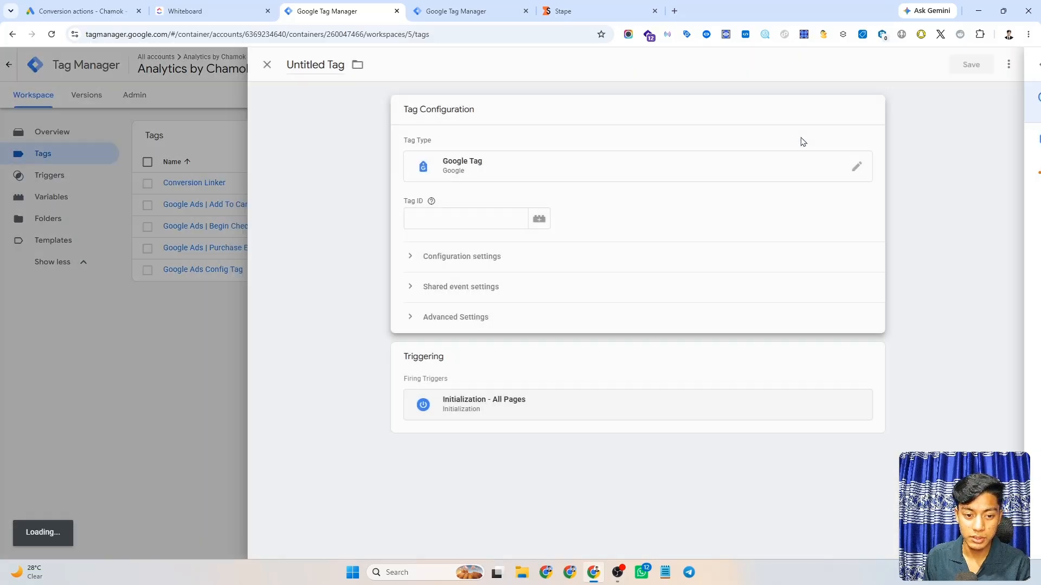
click(453, 222)
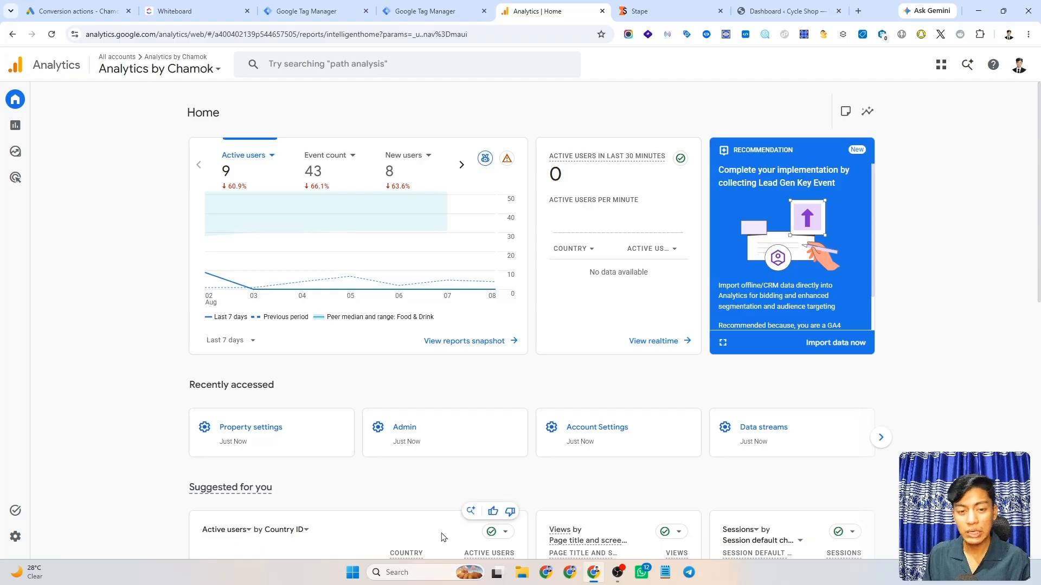
Copy the measurement ID from the web data stream in Google Analytics and return to the web container in Tag Manager
mouse_move(18, 551)
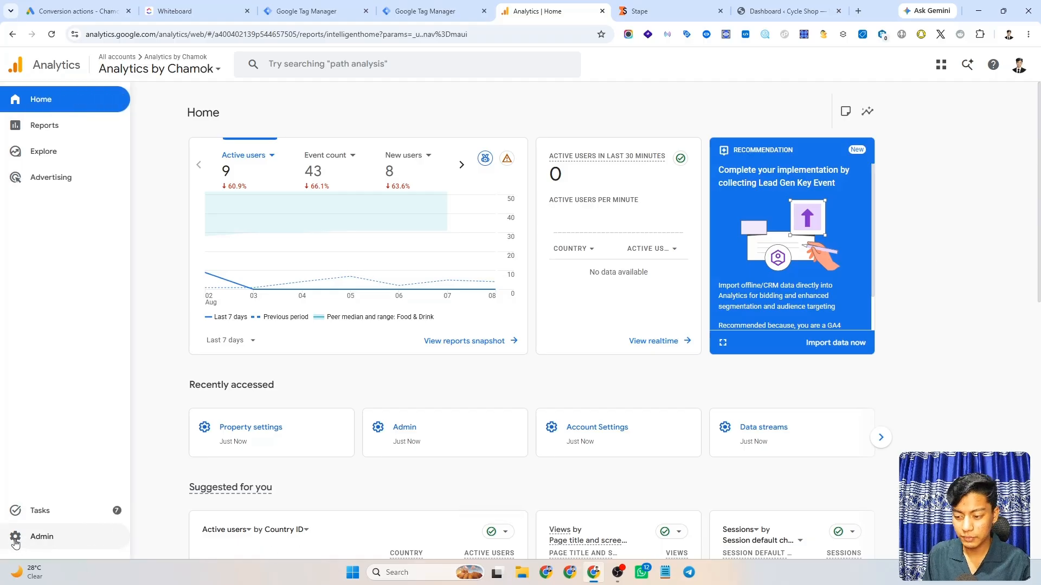
click(32, 545)
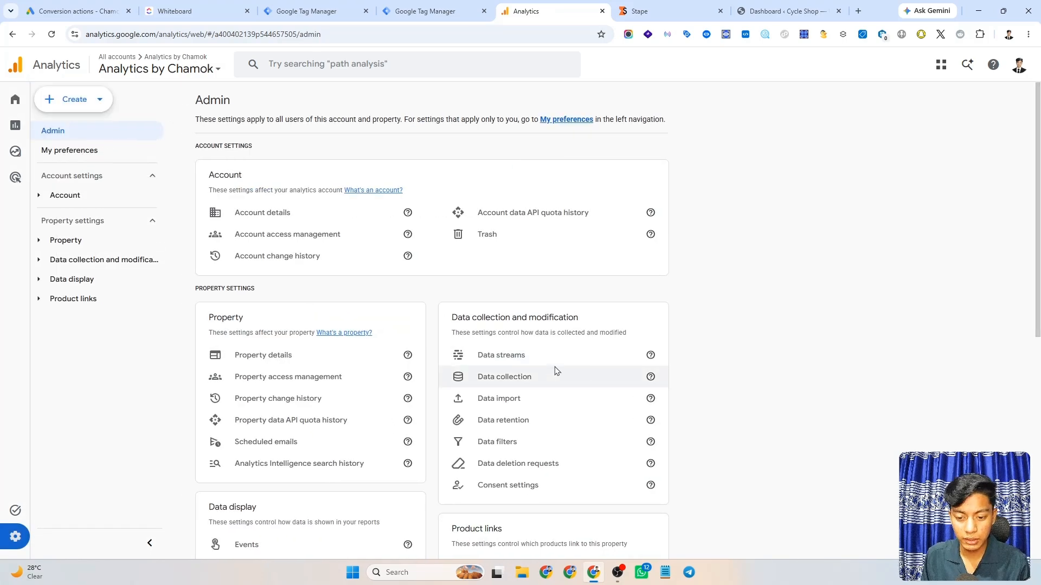
click(523, 362)
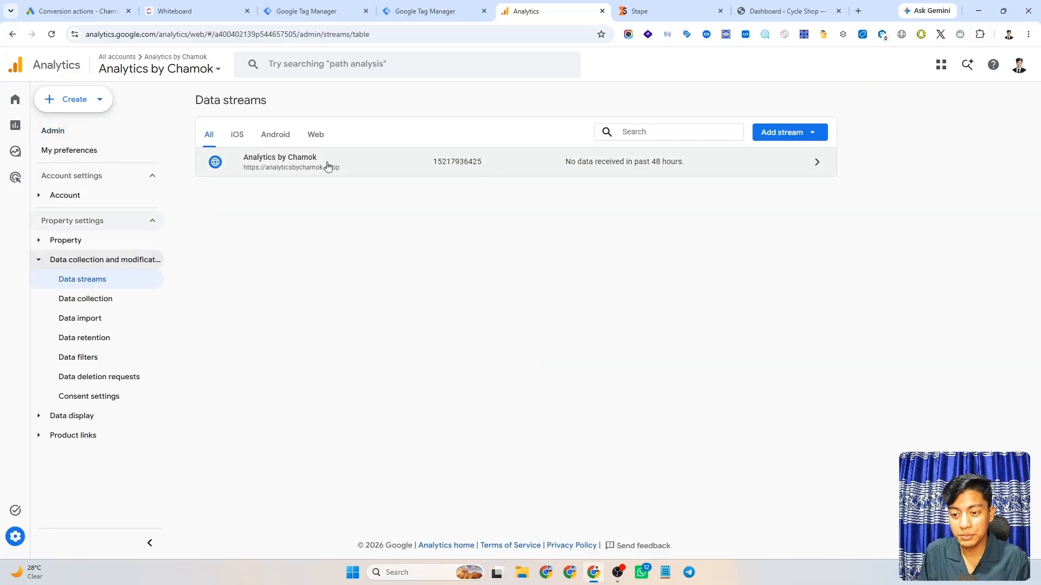
click(355, 169)
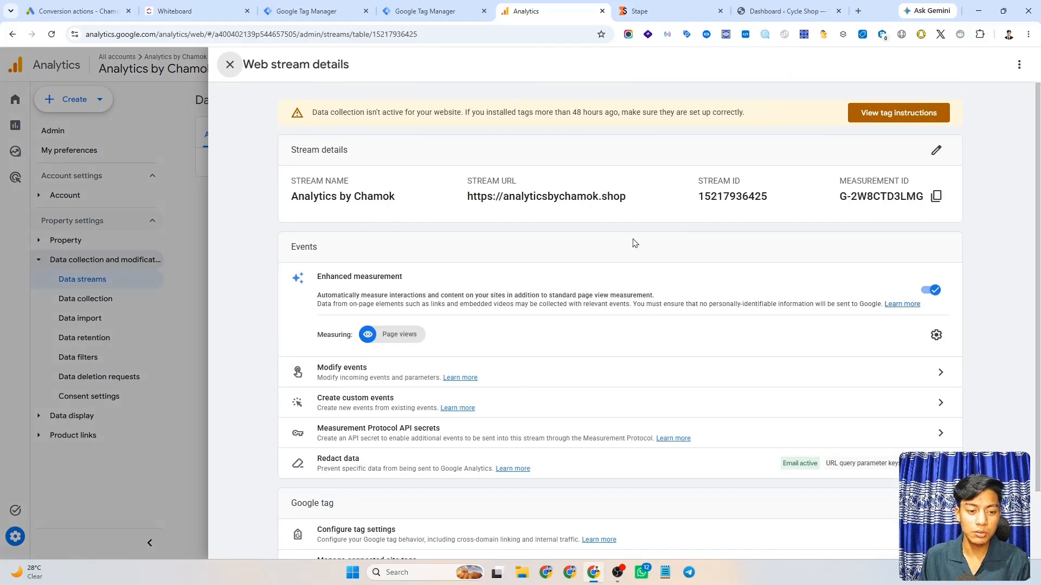
click(936, 197)
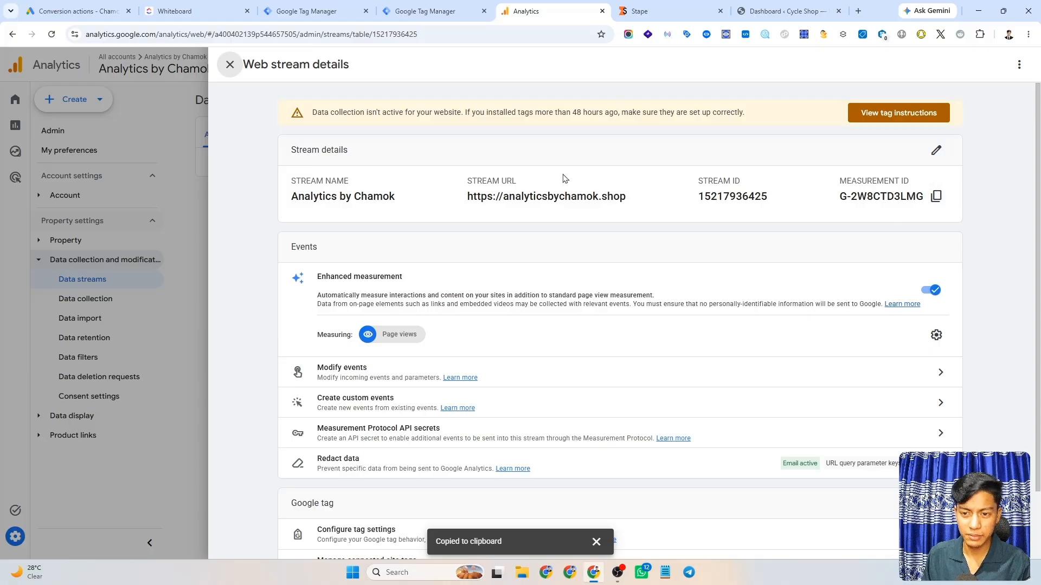
click(304, 8)
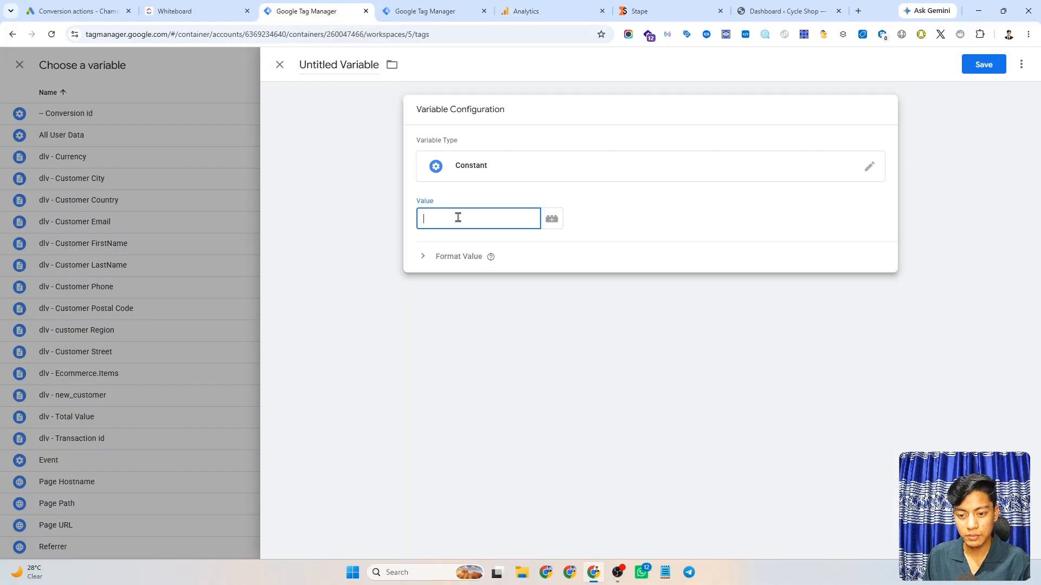
Set the new Constant variable's value to the copied GA4 measurement ID
key(ctrl+v)
click(616, 217)
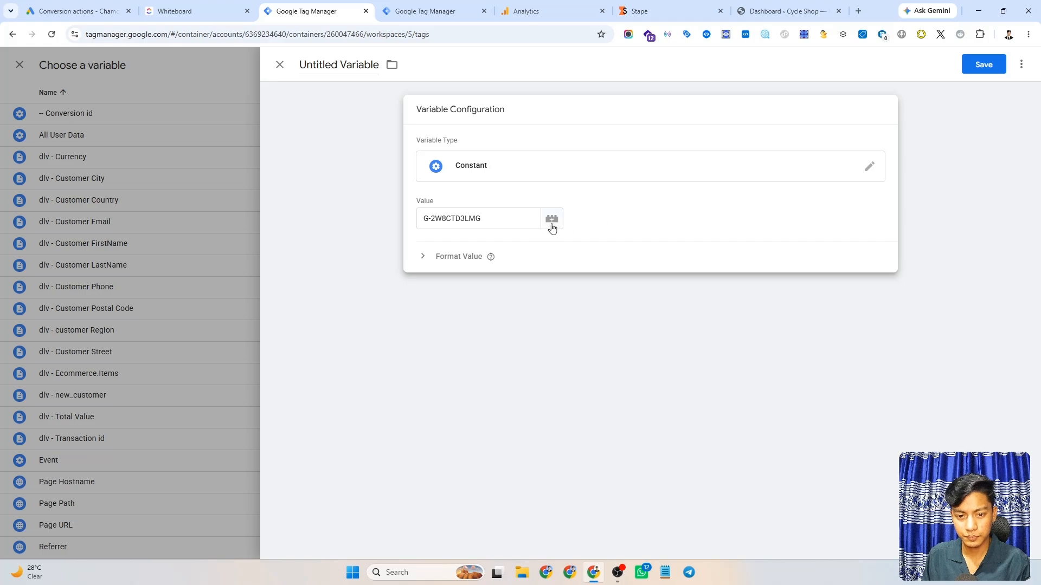
click(506, 219)
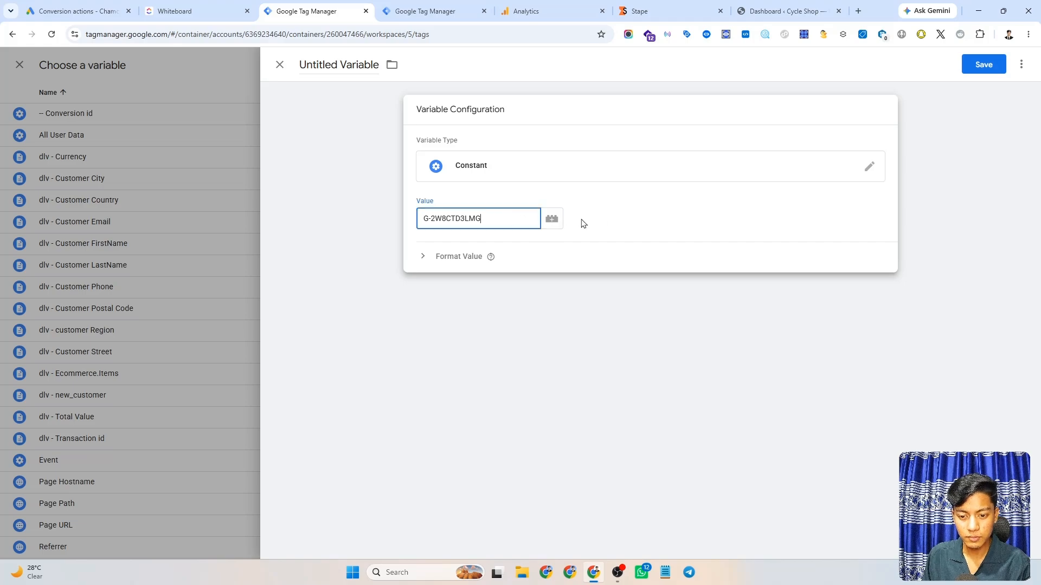
Name the Constant variable "GA4 - Measurement Id" and save it as the Google Tag's tag ID
click(336, 63)
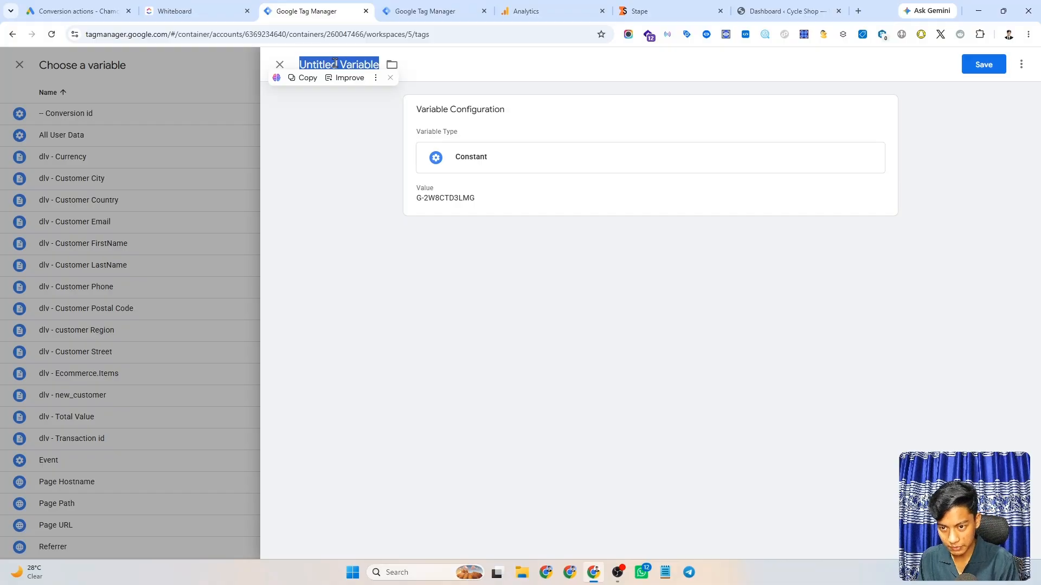
text(G)
key(BackSpace)
text(GA)
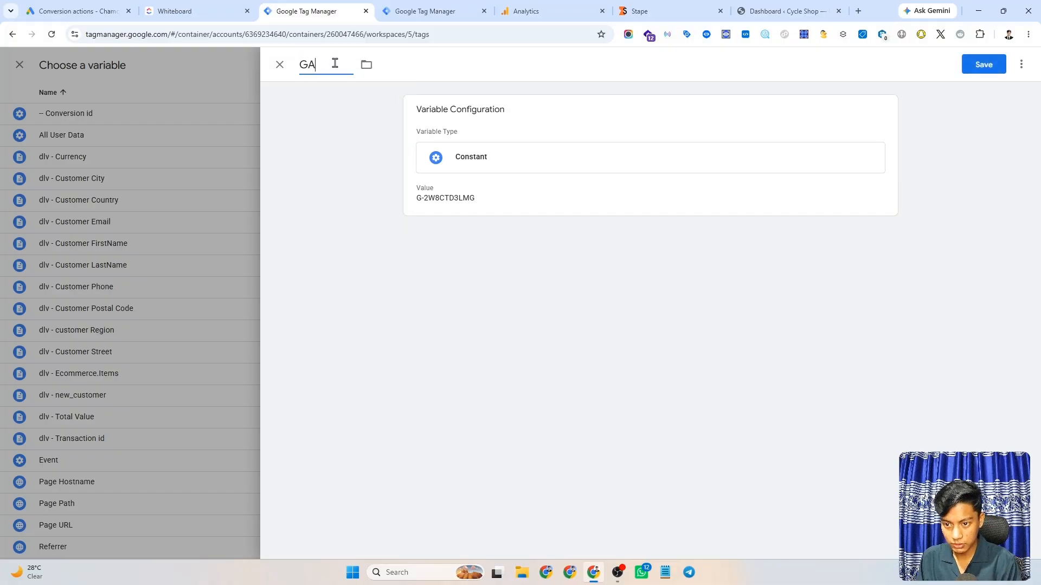
text(4)
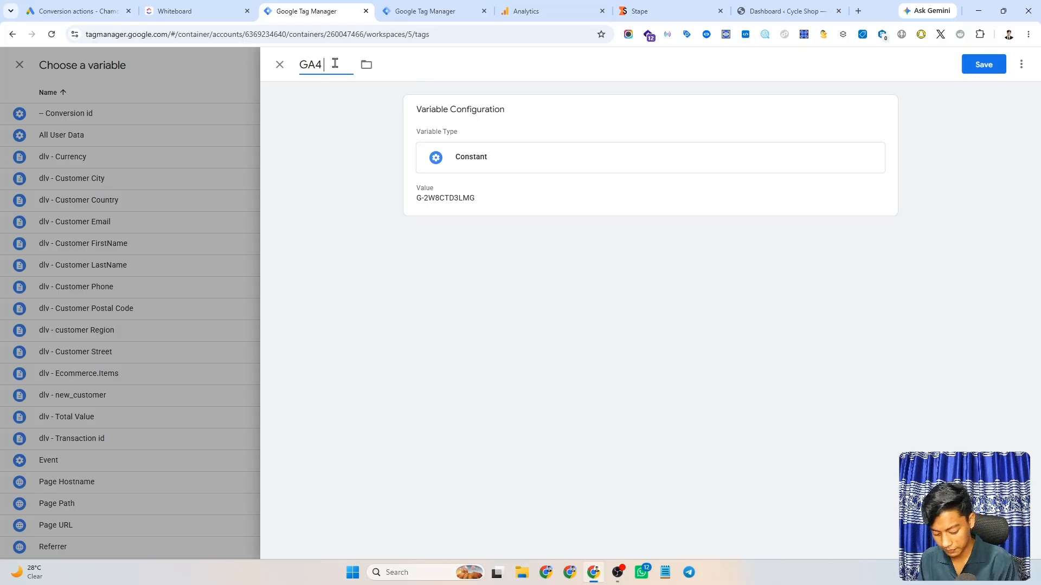
text( - Measu)
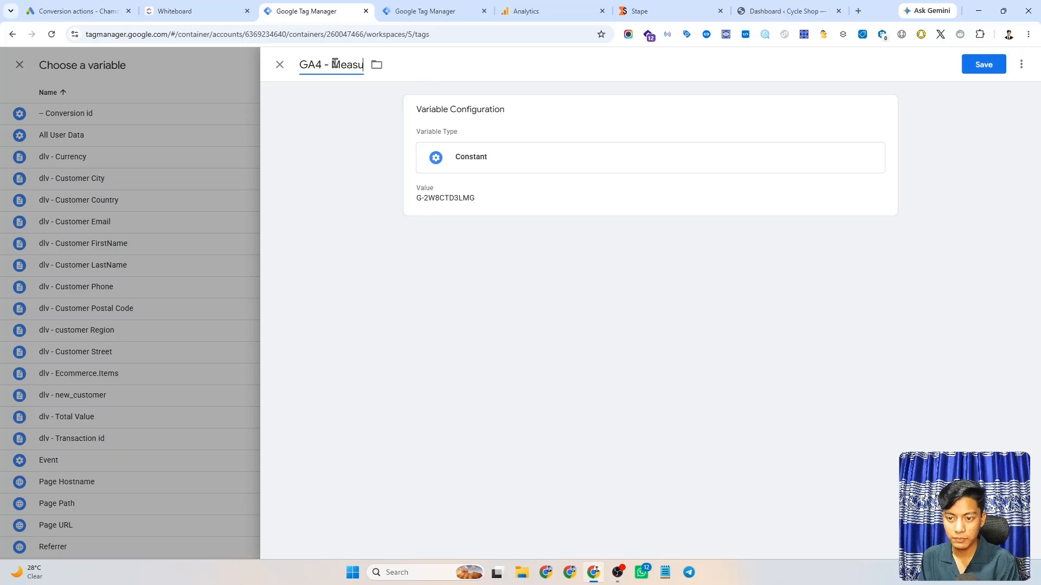
text(rement)
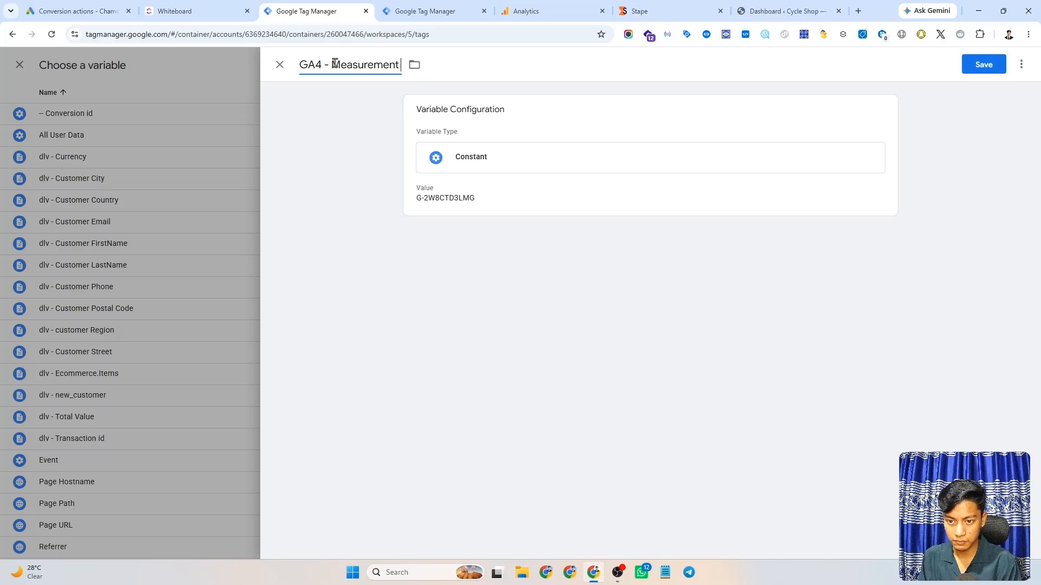
text( Id)
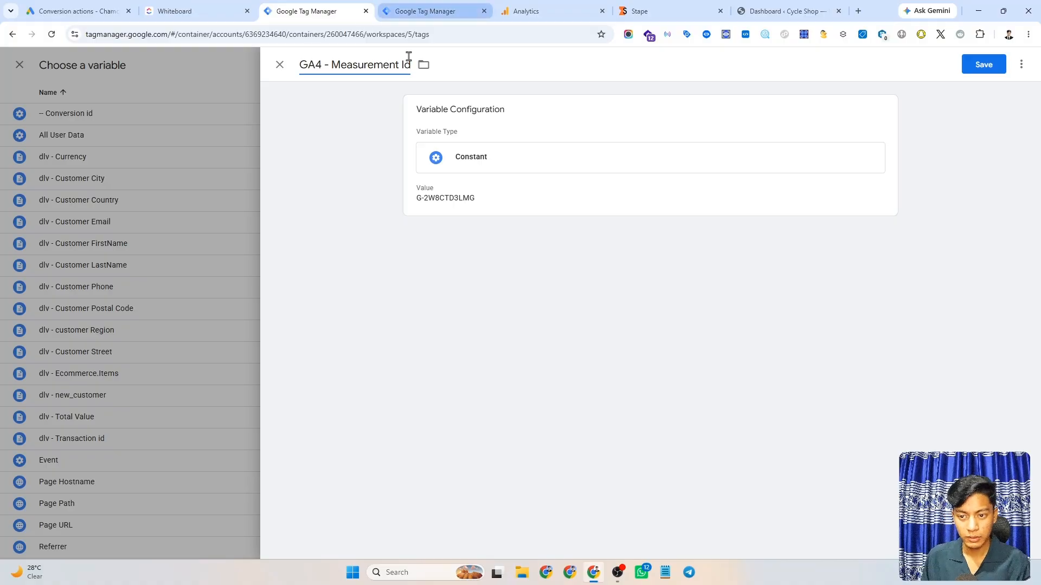
click(496, 241)
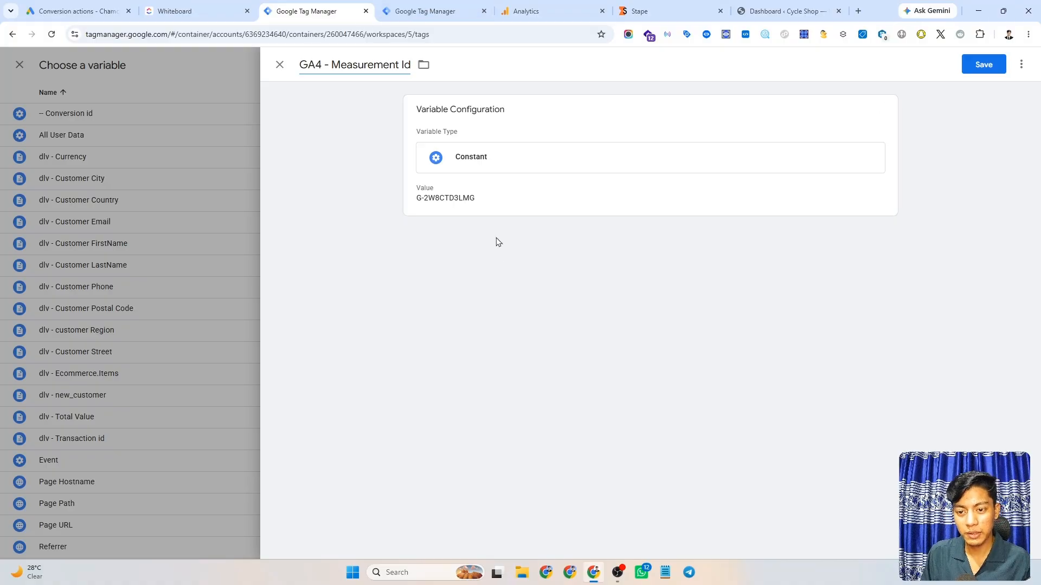
click(982, 66)
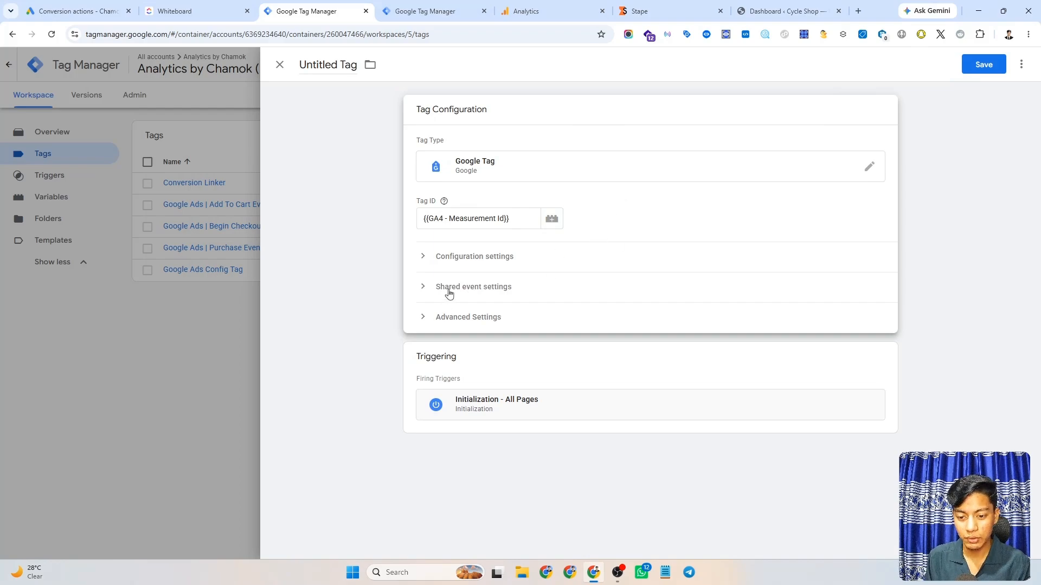
Add two configuration parameter rows to the Google Tag and set the first to send_page_view with the value true
click(442, 263)
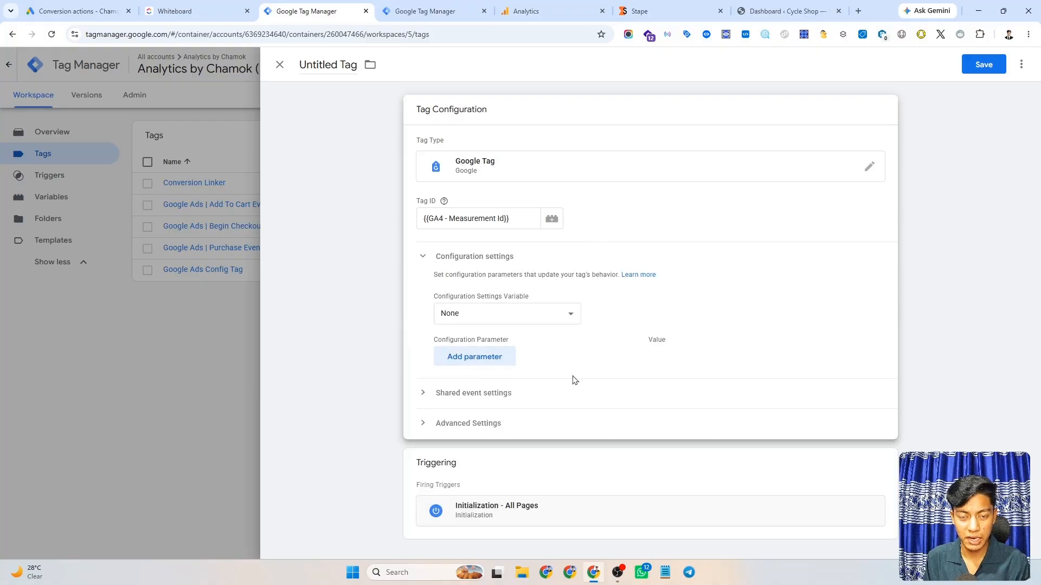
click(496, 365)
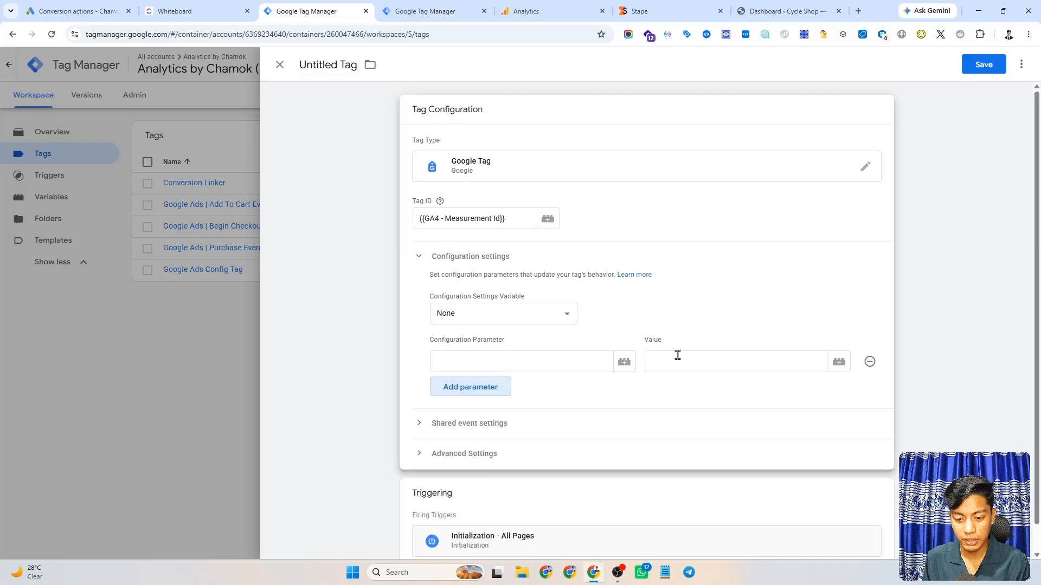
scroll(676, 353, down, 1)
click(477, 360)
click(471, 299)
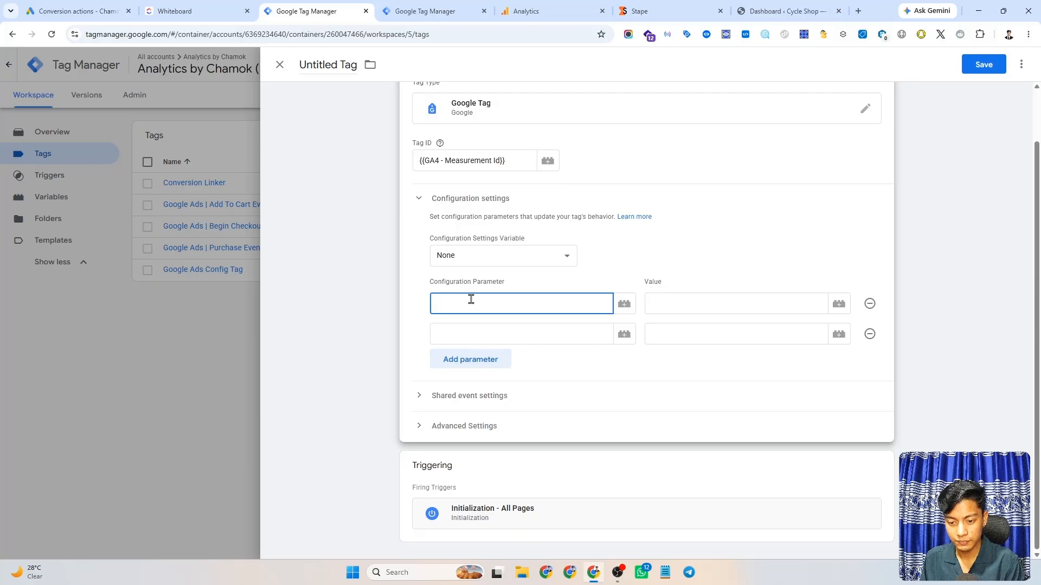
text(se)
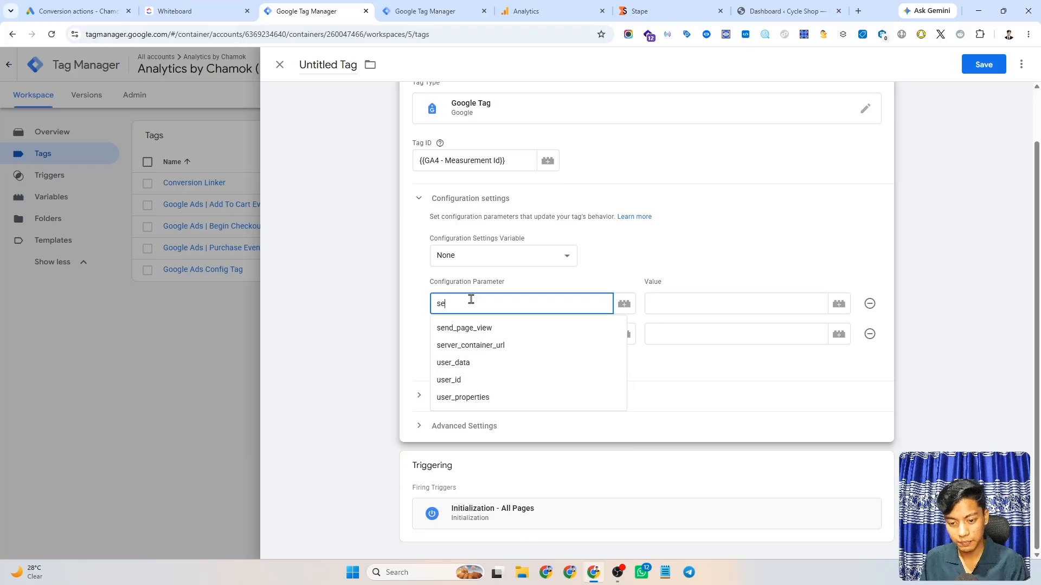
click(491, 331)
click(663, 299)
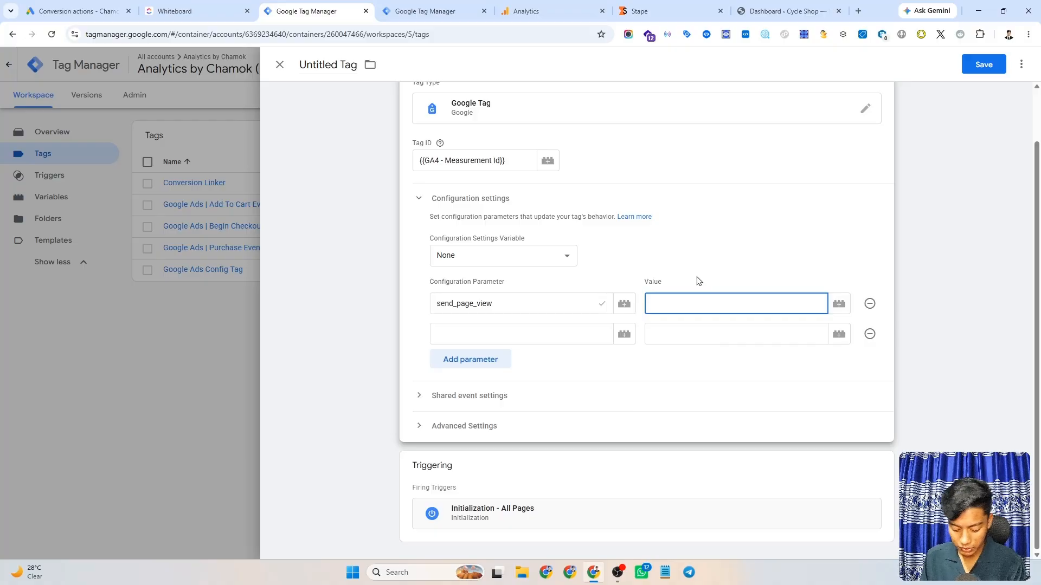
text(true)
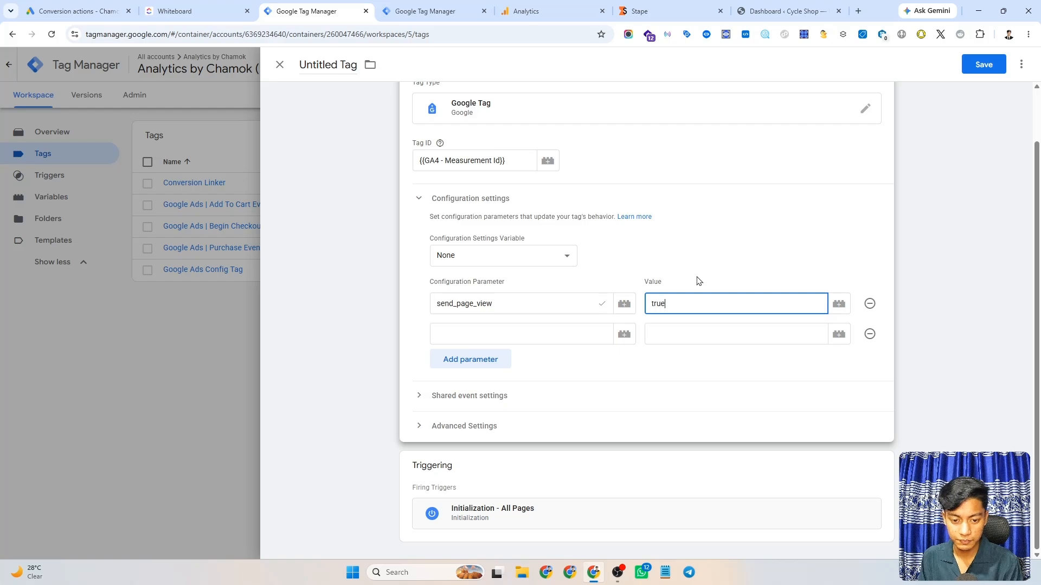
Choose server_container_url as the Google Tag's second configuration parameter
click(446, 330)
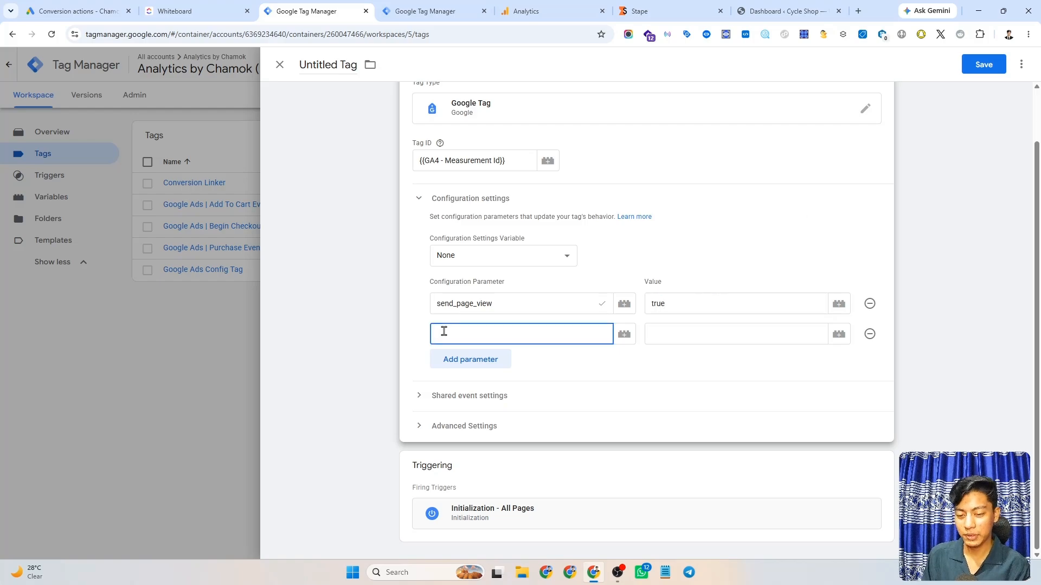
text(ser)
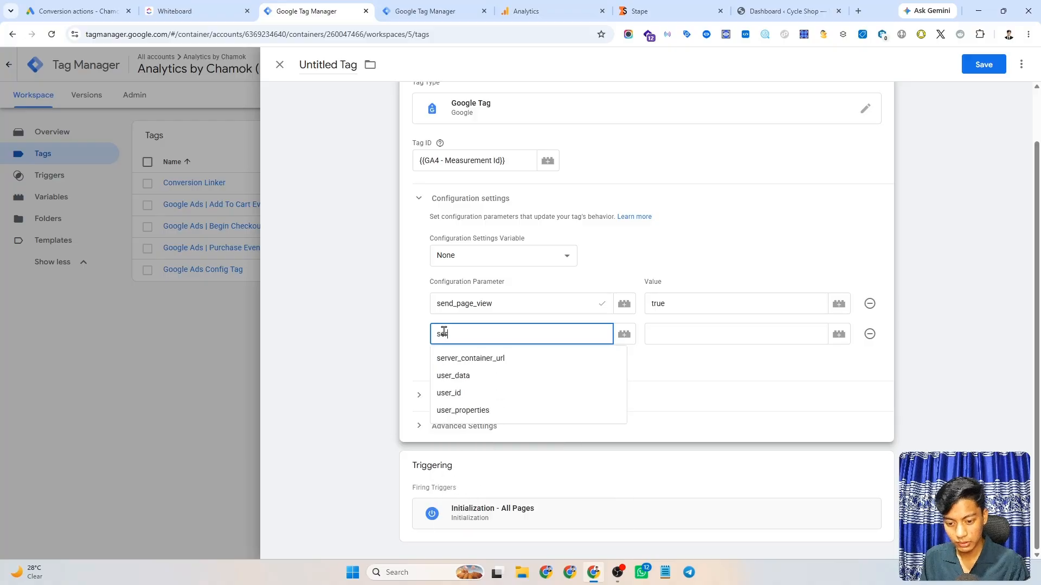
click(466, 358)
click(661, 331)
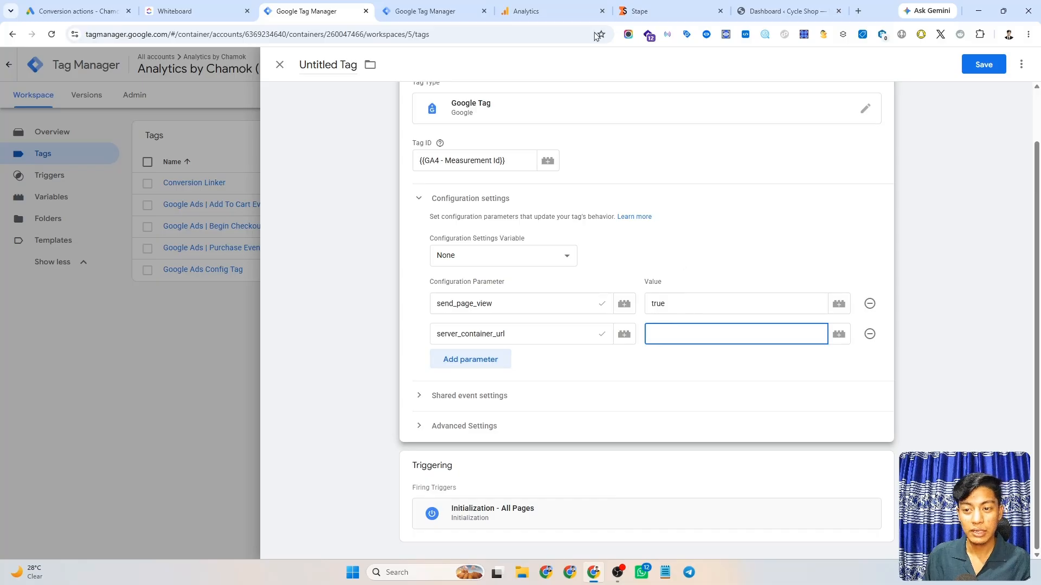
click(682, 9)
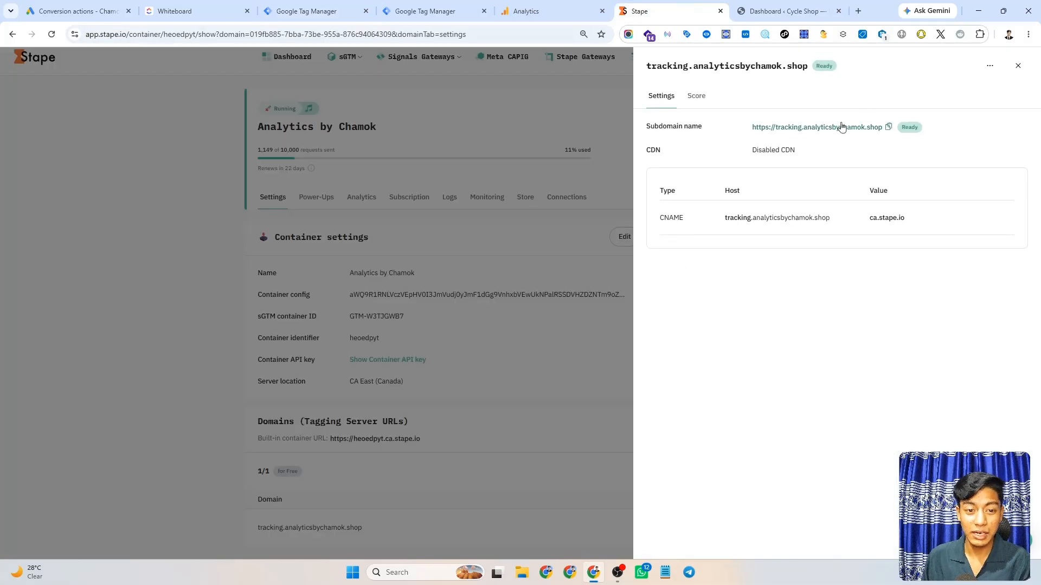
click(890, 129)
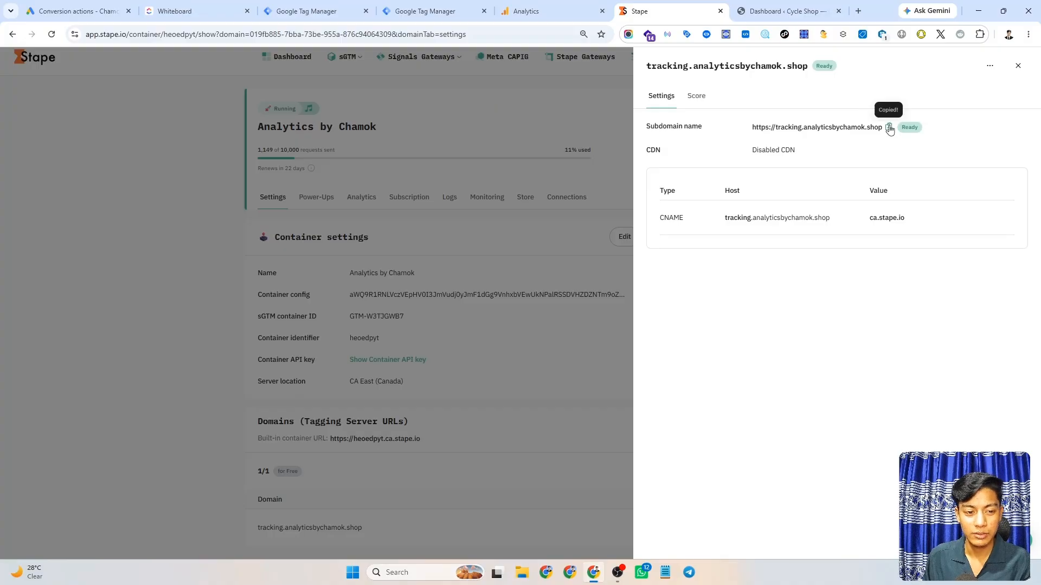
click(310, 11)
click(655, 333)
key(ctrl+v)
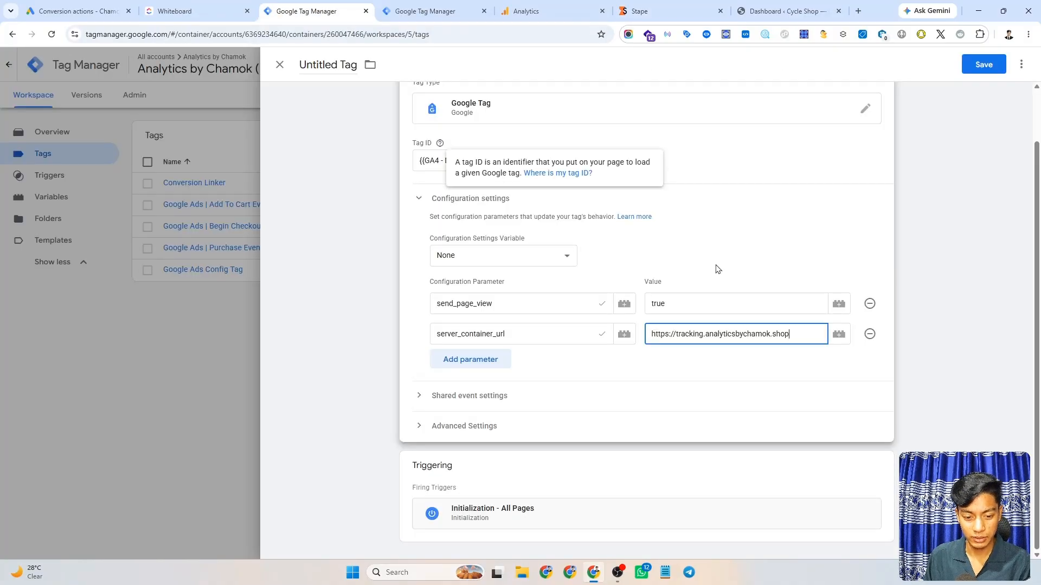
click(717, 268)
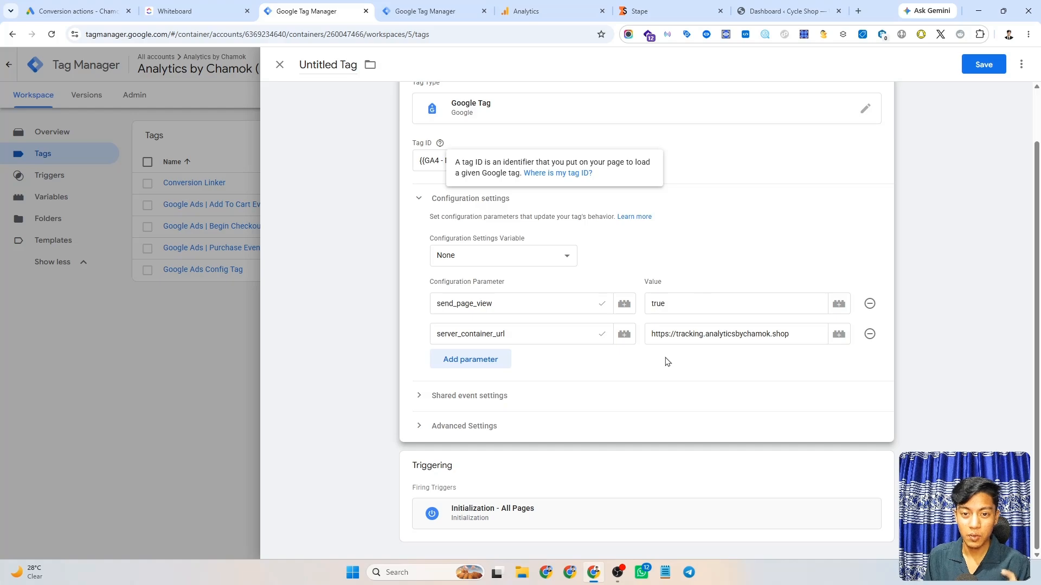
triple_click(692, 335)
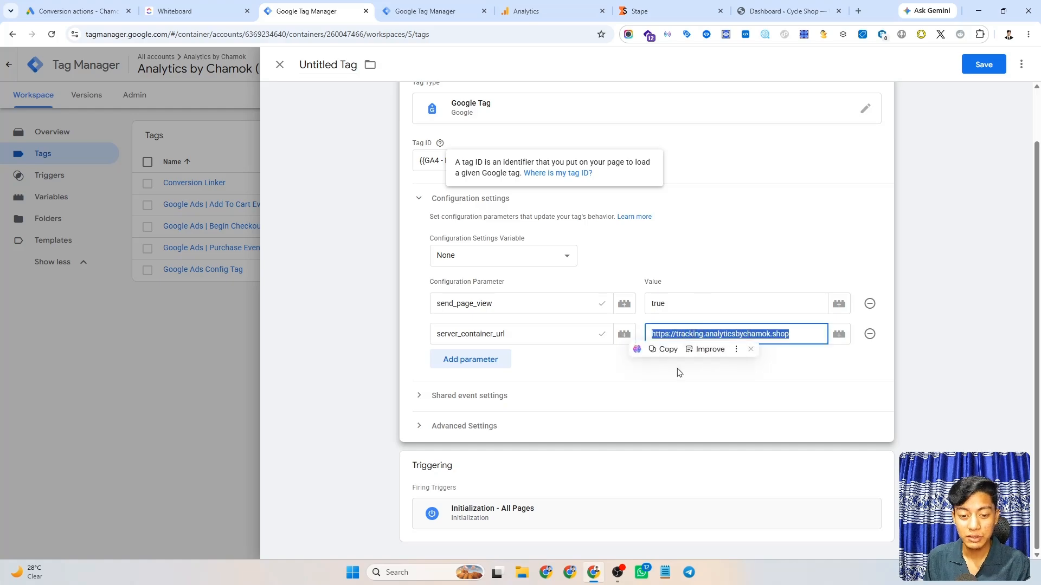
click(636, 370)
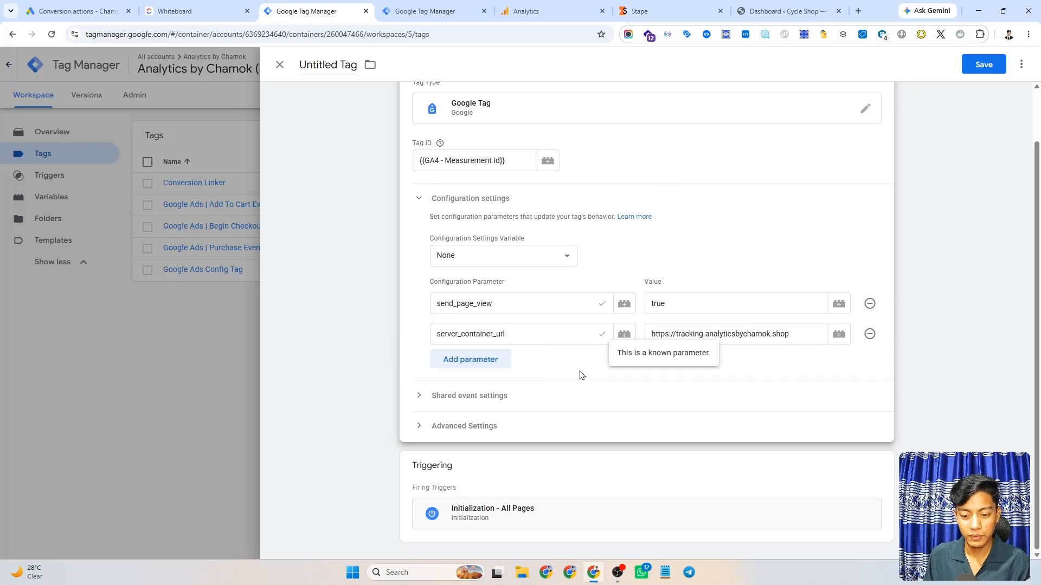
Replace the Google Tag's Initialization - All Pages trigger with the All Pages page view trigger
click(593, 473)
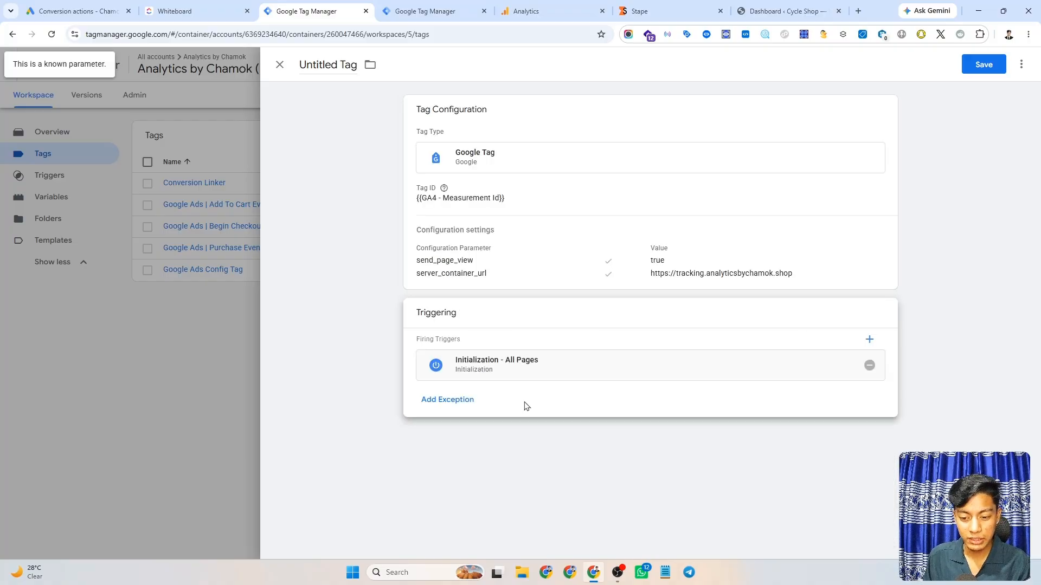
click(868, 366)
click(659, 372)
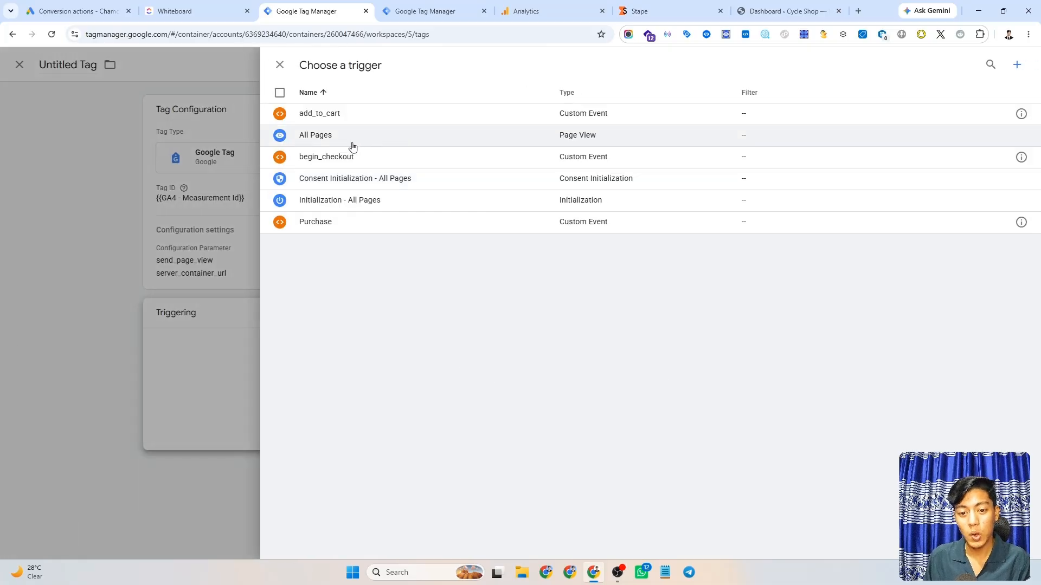
click(359, 142)
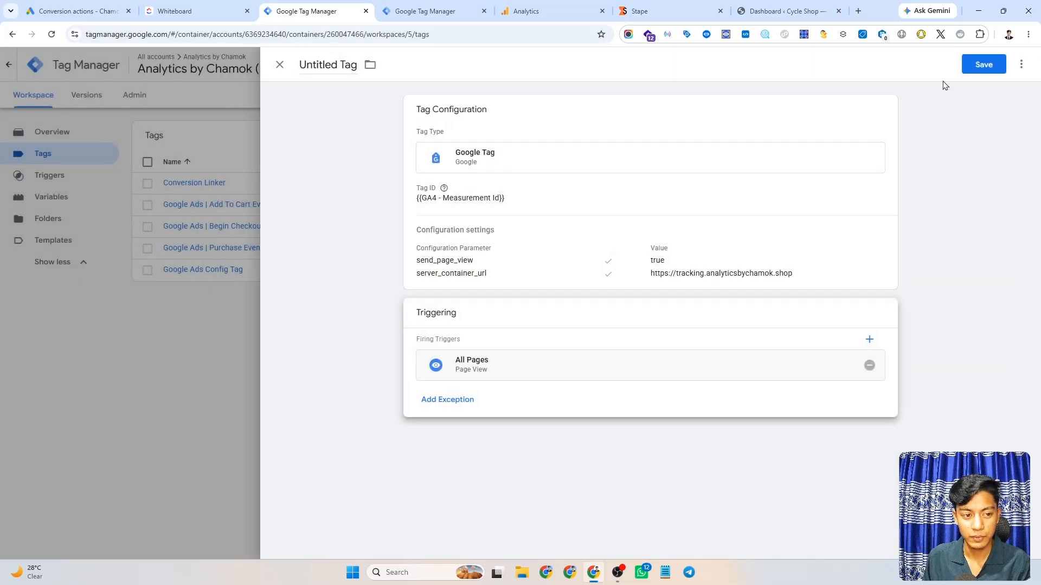
Name the Google Tag "GA4 - Config Tag" and save it
click(338, 64)
key(ctrl+a)
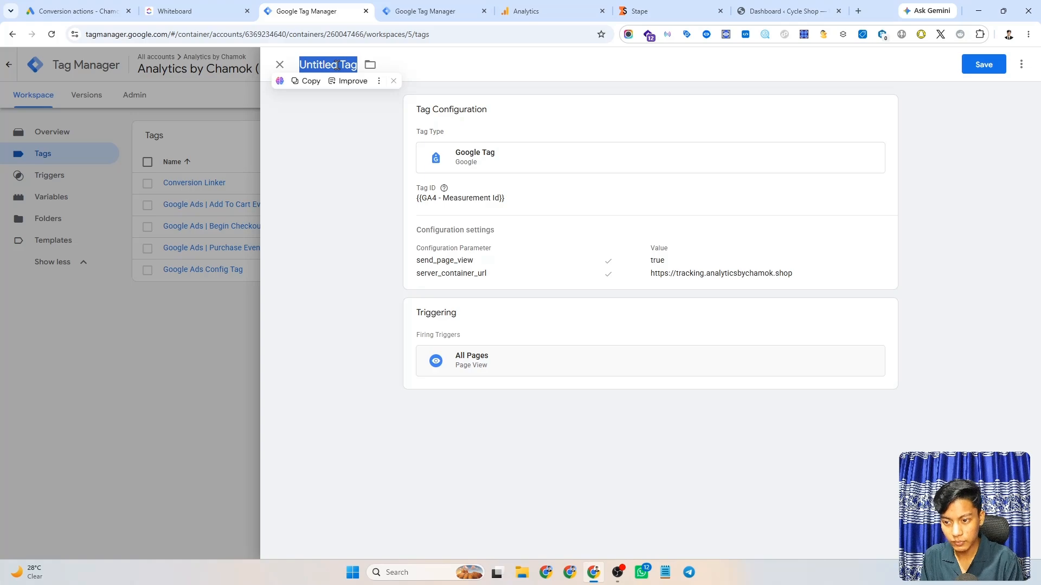
text(GA)
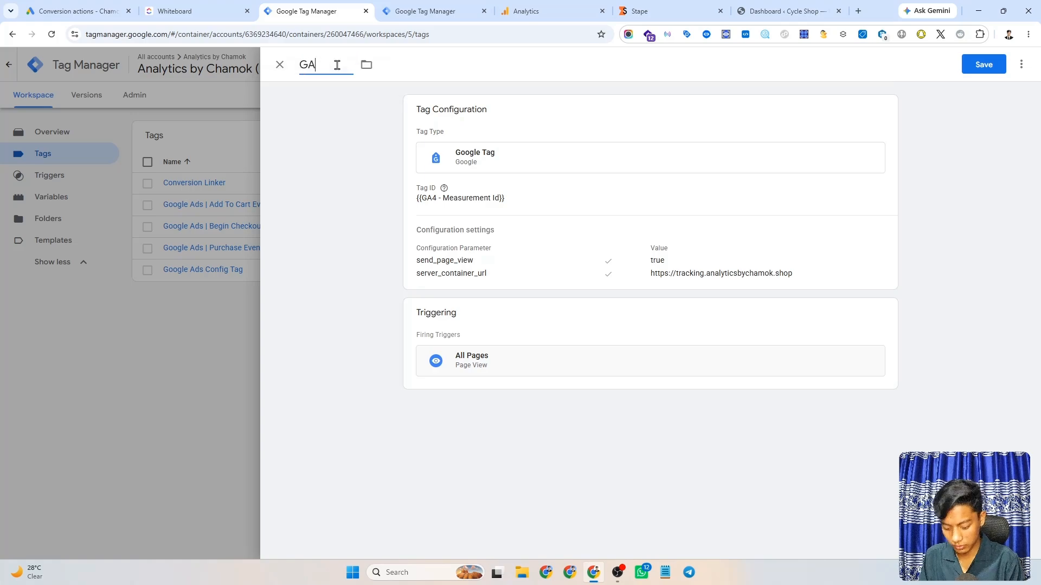
text(4 - Con)
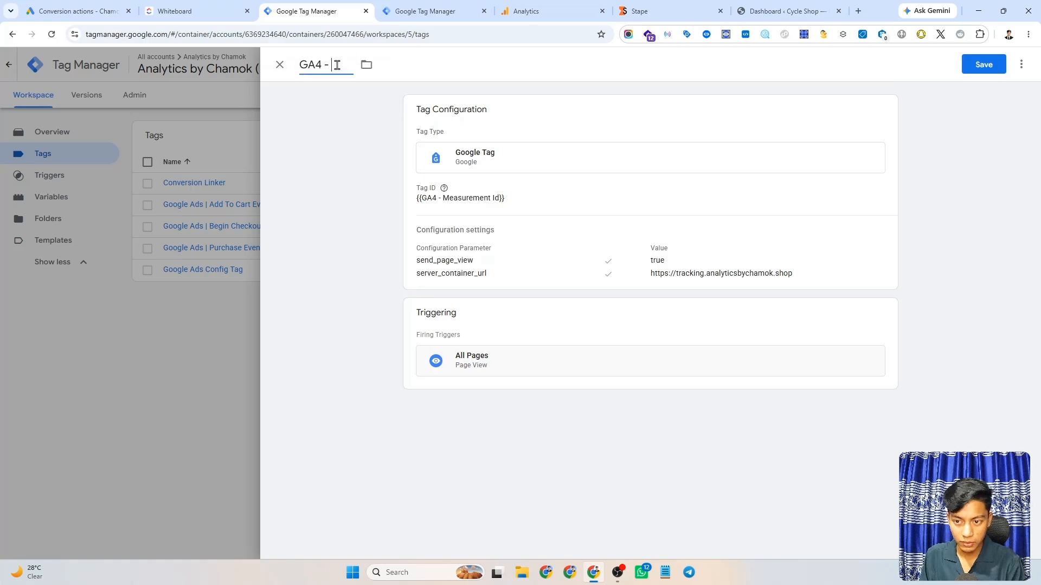
text(fig)
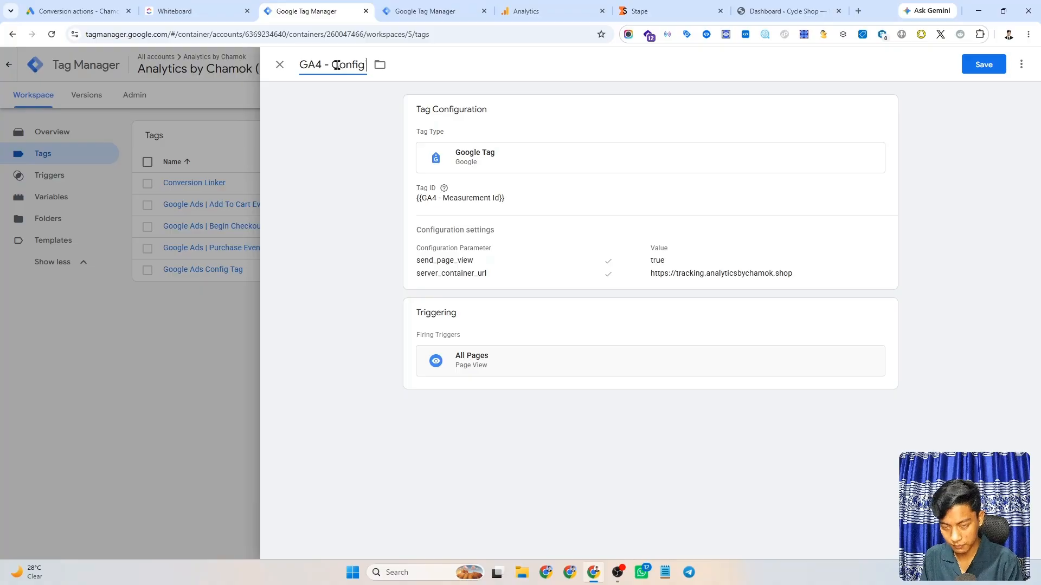
text( Tag)
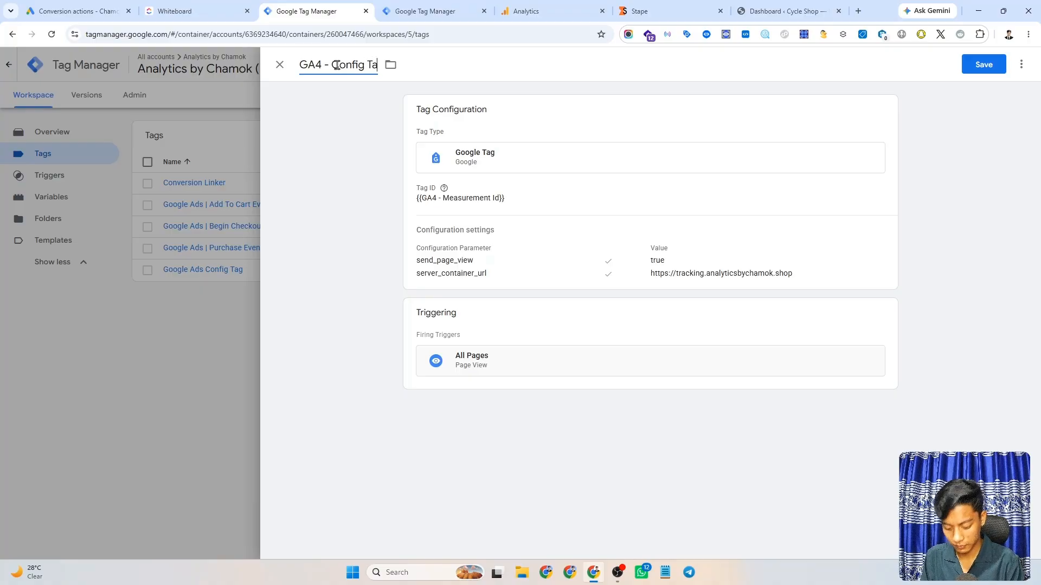
click(985, 64)
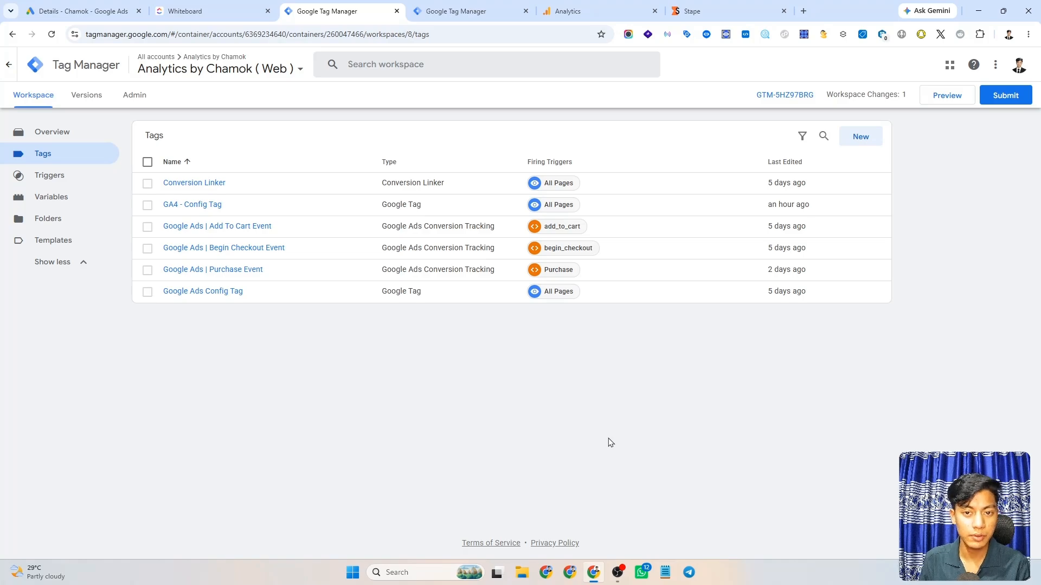
Create a new tag in the web container using the Google Analytics: GA4 Event tag type
click(861, 139)
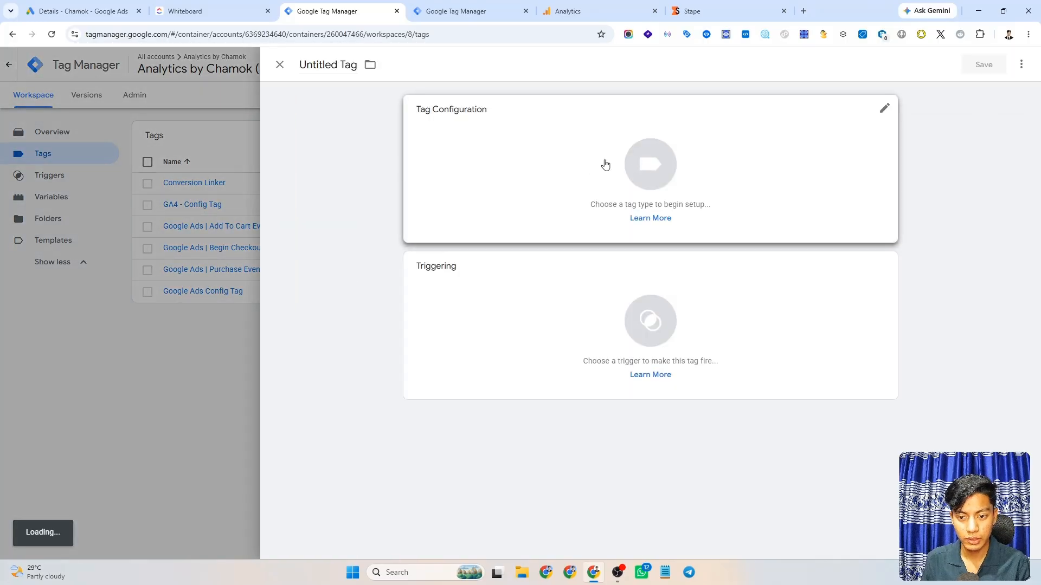
click(588, 159)
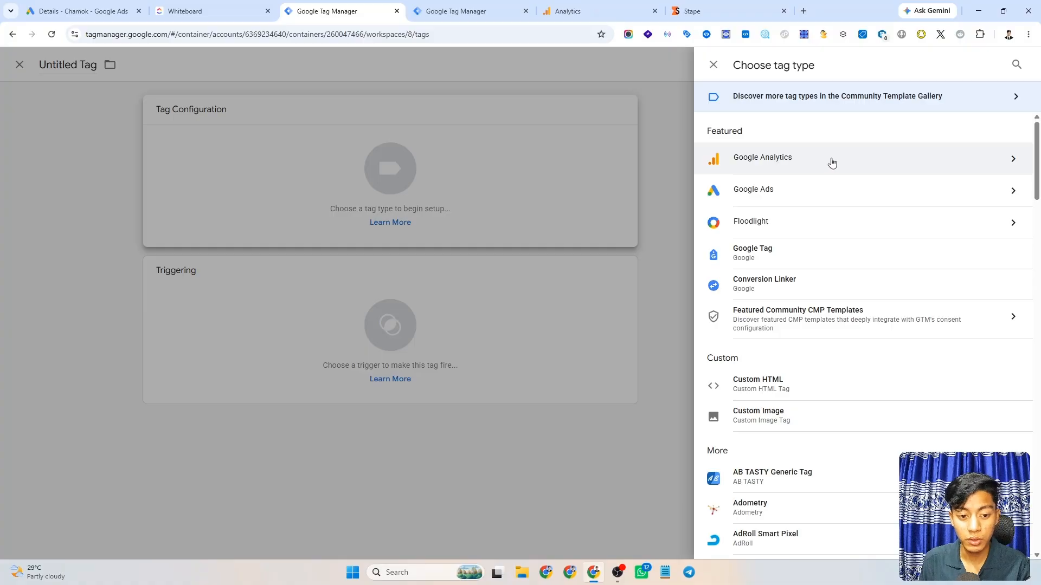
click(832, 163)
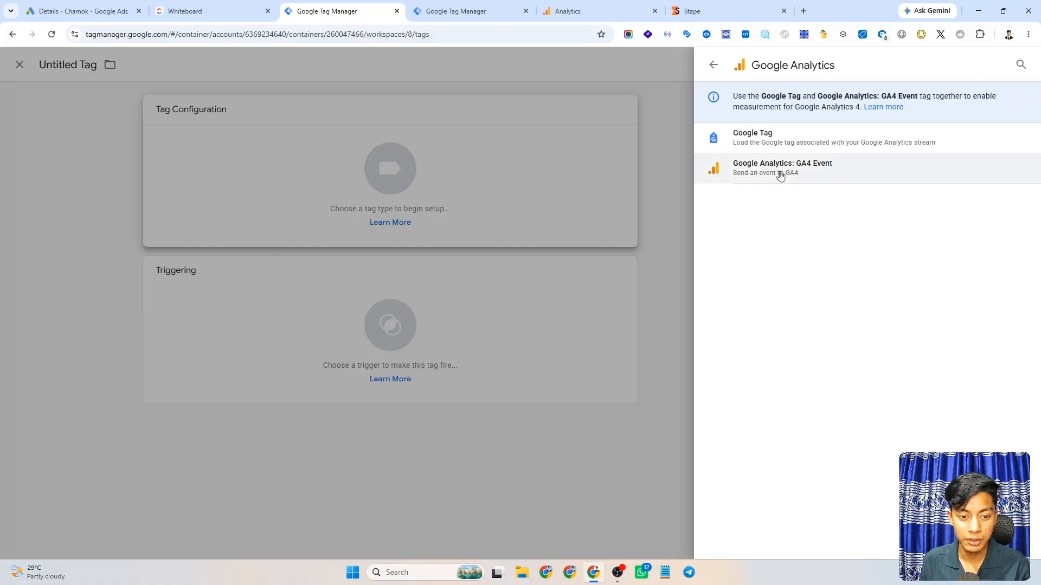
click(780, 174)
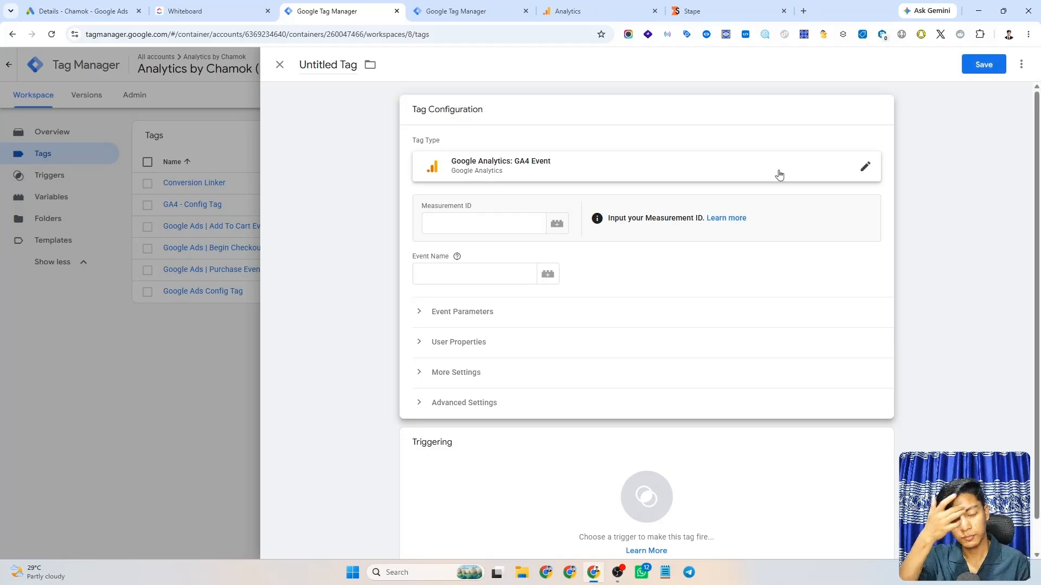
Set the GA4 event tag's Measurement ID to the existing GA4 - Measurement Id variable
click(477, 226)
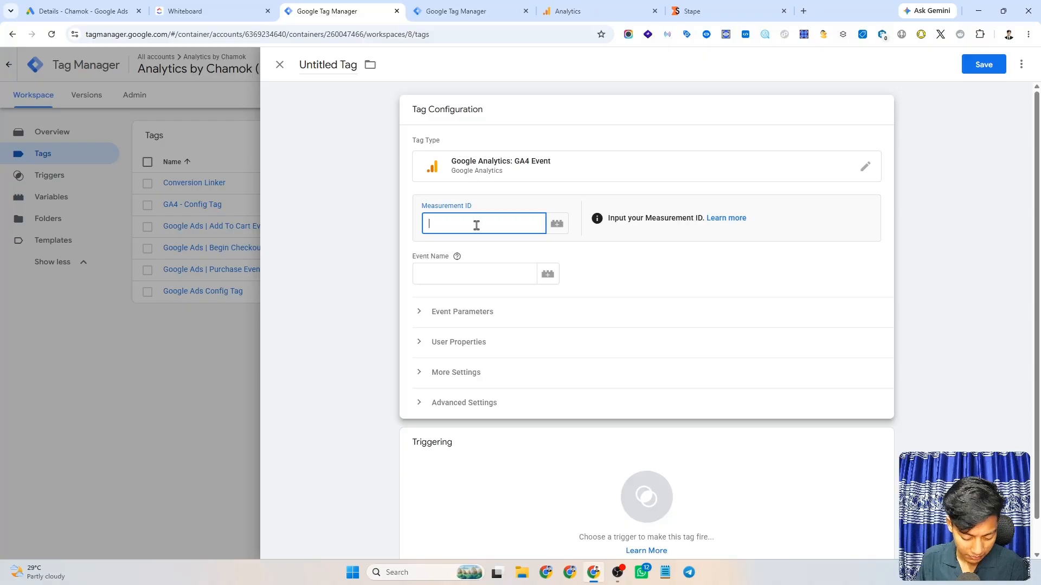
text({{mea)
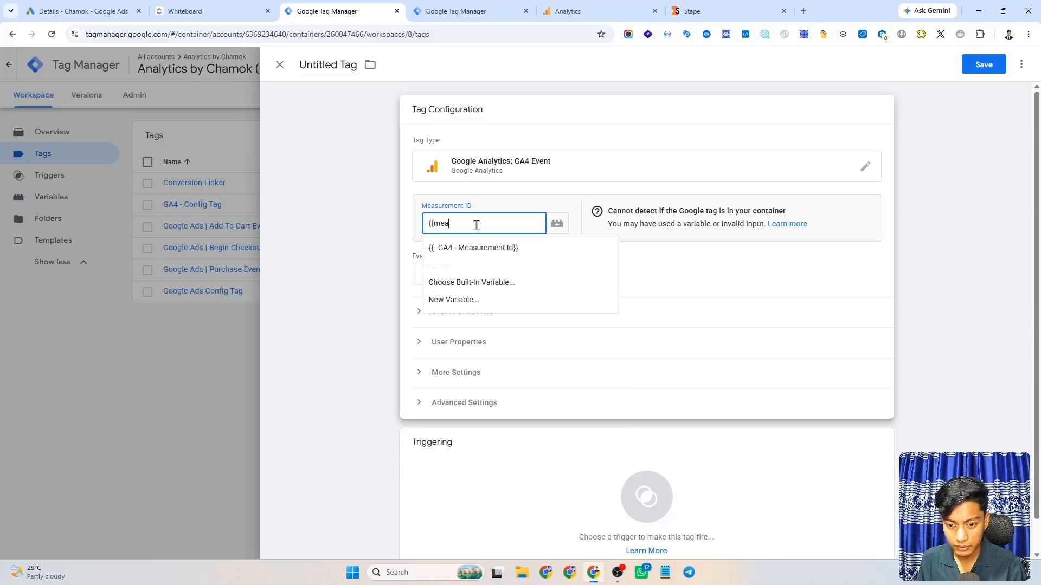
click(450, 247)
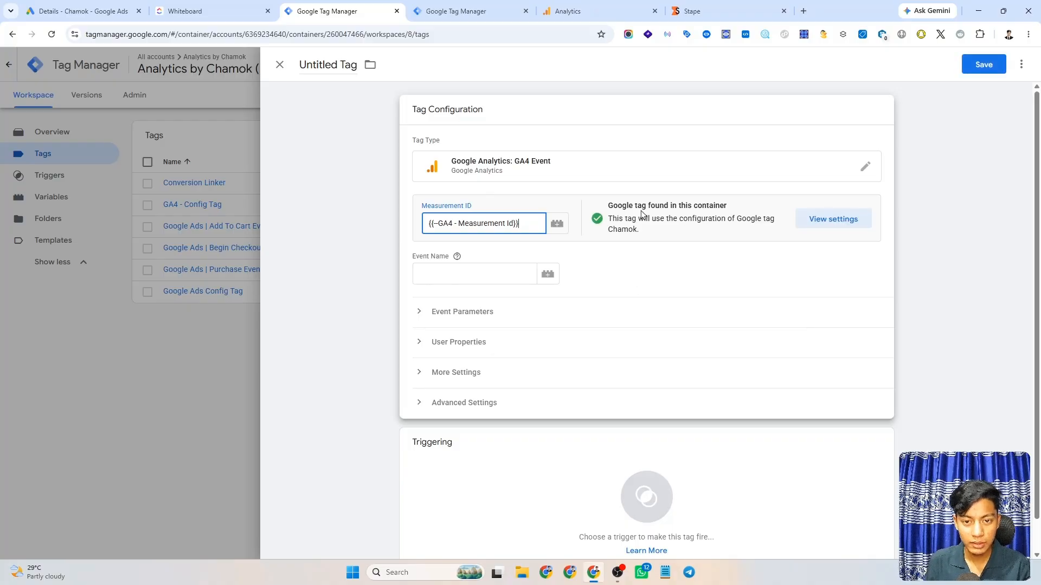
drag(606, 206, 742, 207)
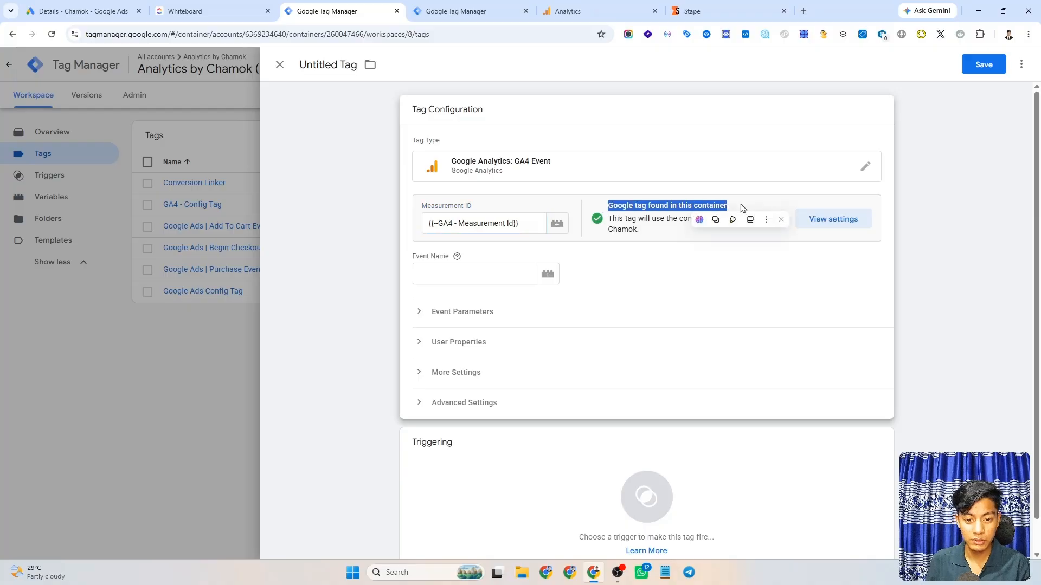
click(662, 248)
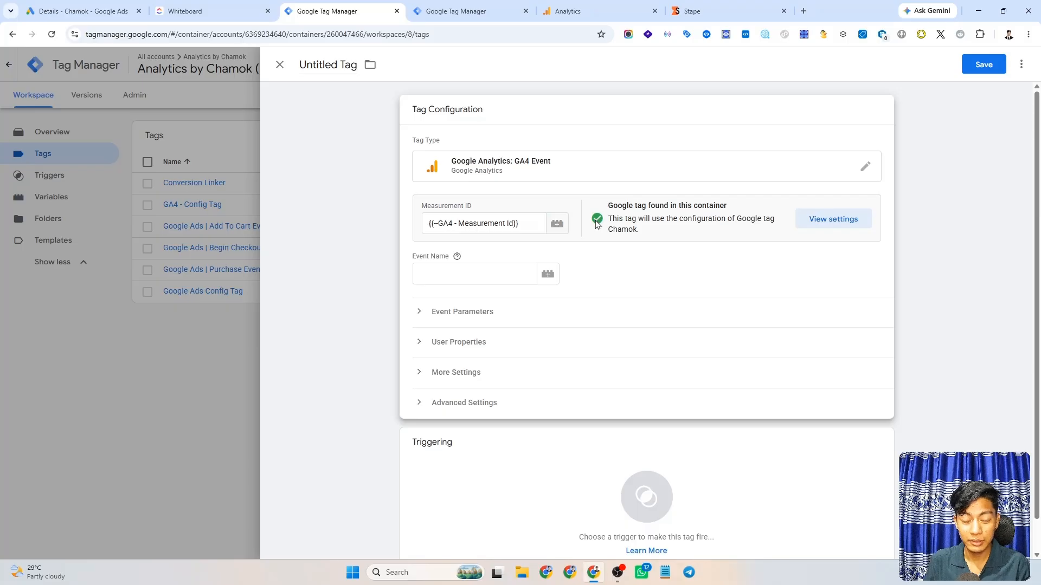
Set the GA4 event tag's event name to purchase
scroll(451, 274, down, 1)
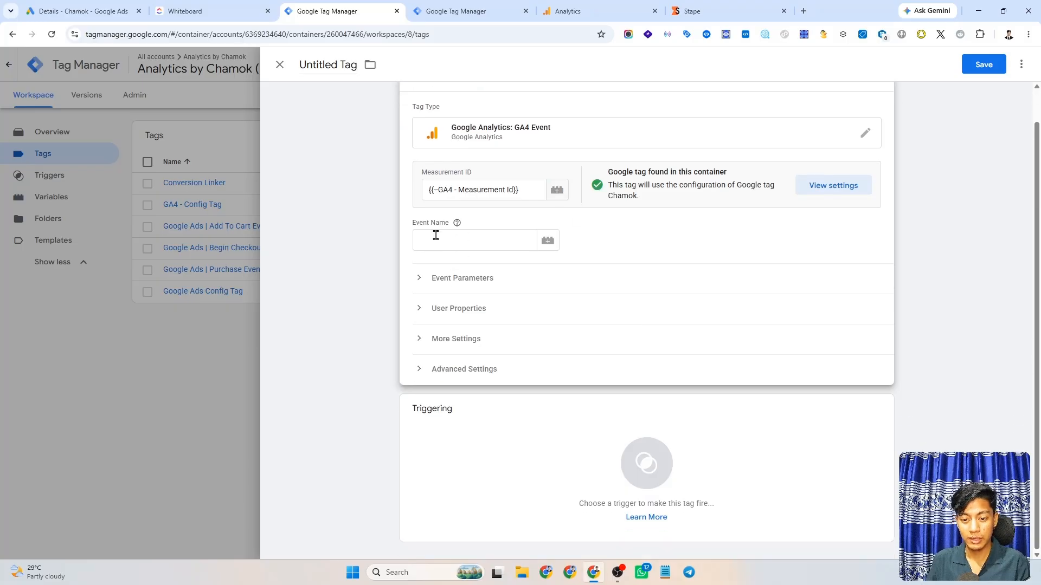
click(436, 236)
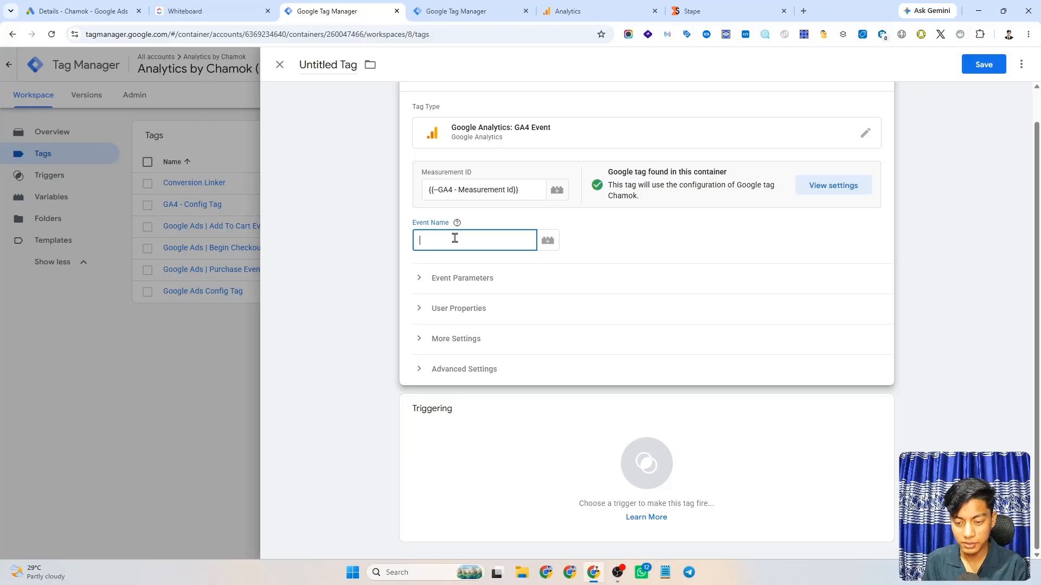
text(p)
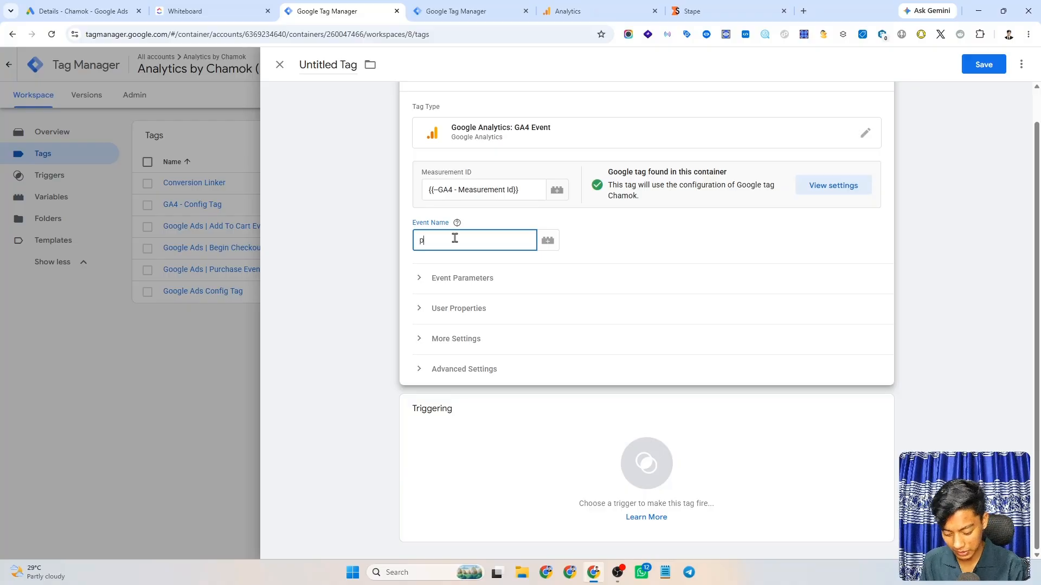
text(urchase)
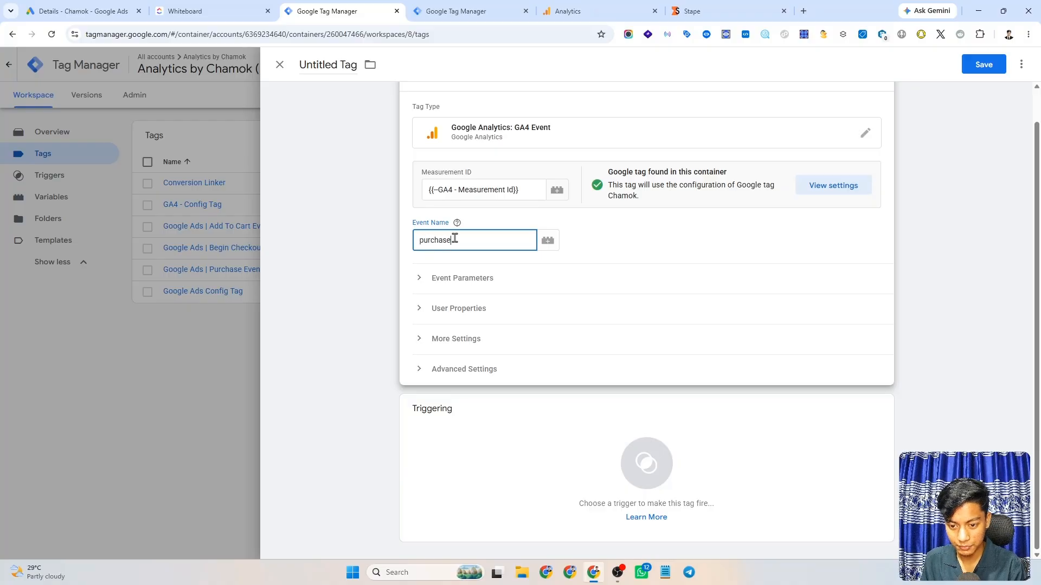
click(617, 243)
Enable Send Ecommerce data in the GA4 event tag's additional settings
click(651, 279)
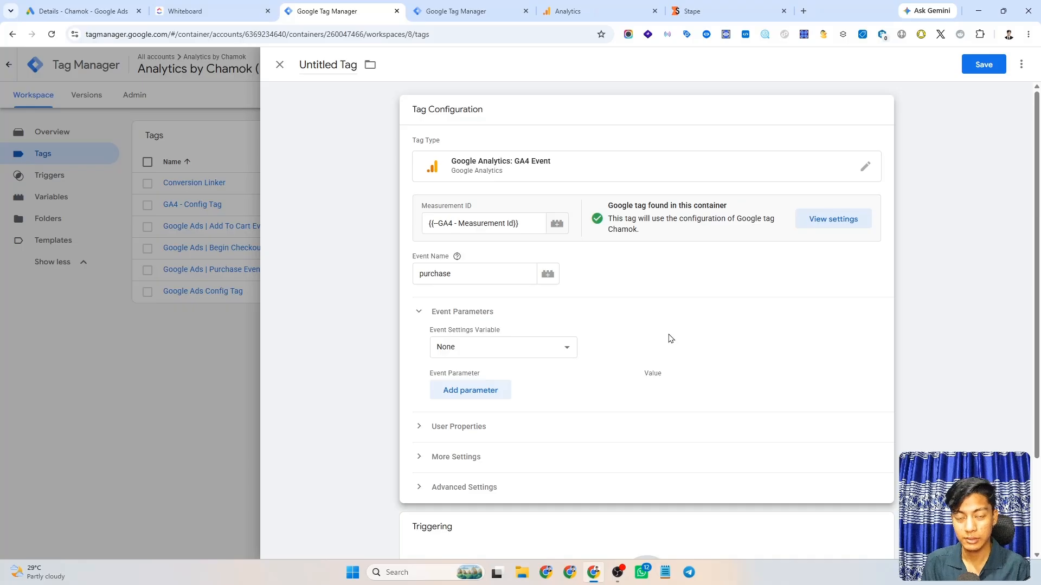
scroll(671, 339, down, 2)
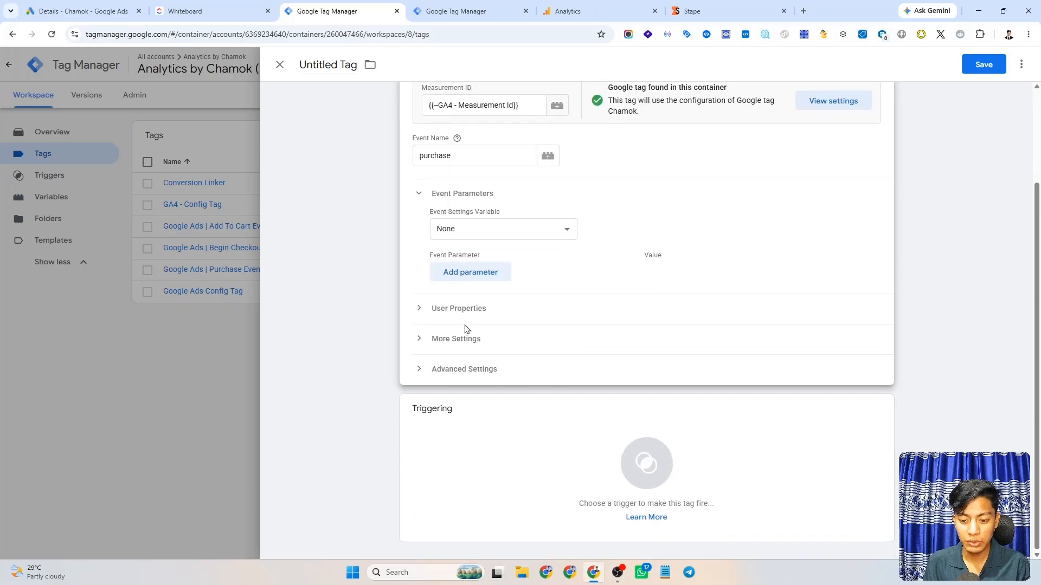
click(450, 340)
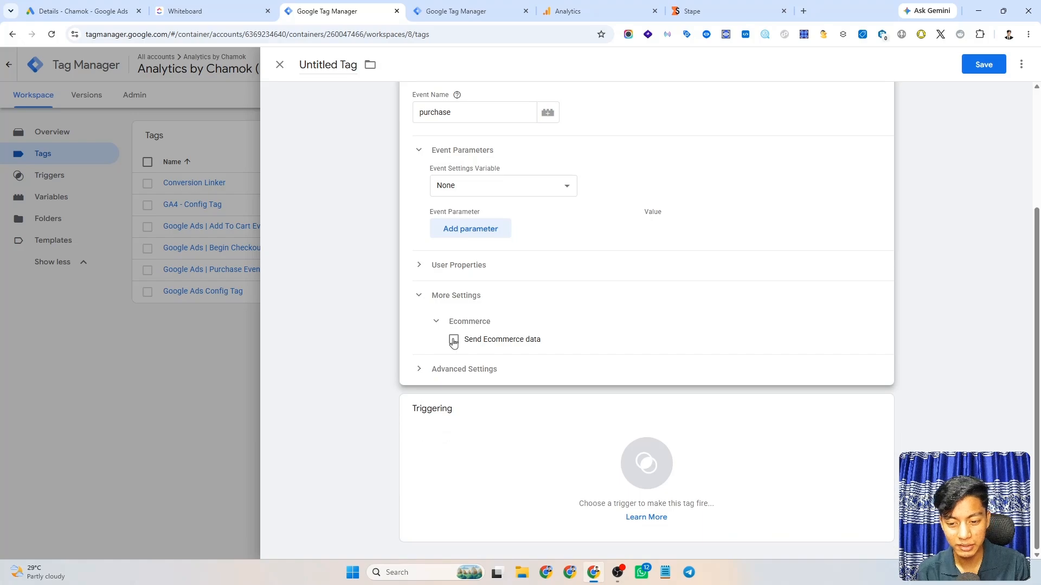
click(454, 341)
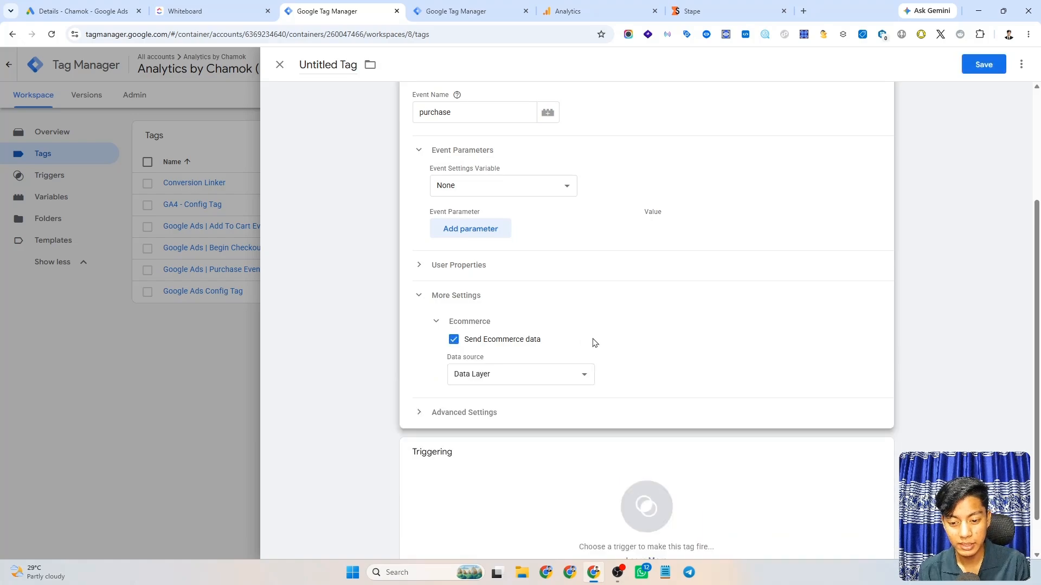
Assign the Purchase custom event trigger to the GA4 event tag
scroll(672, 344, down, 1)
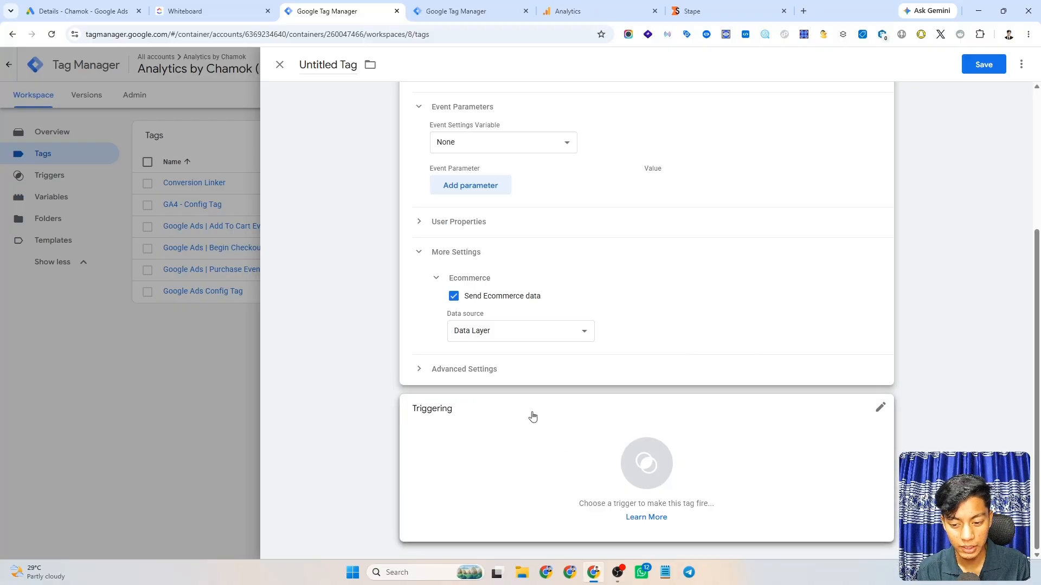
click(588, 448)
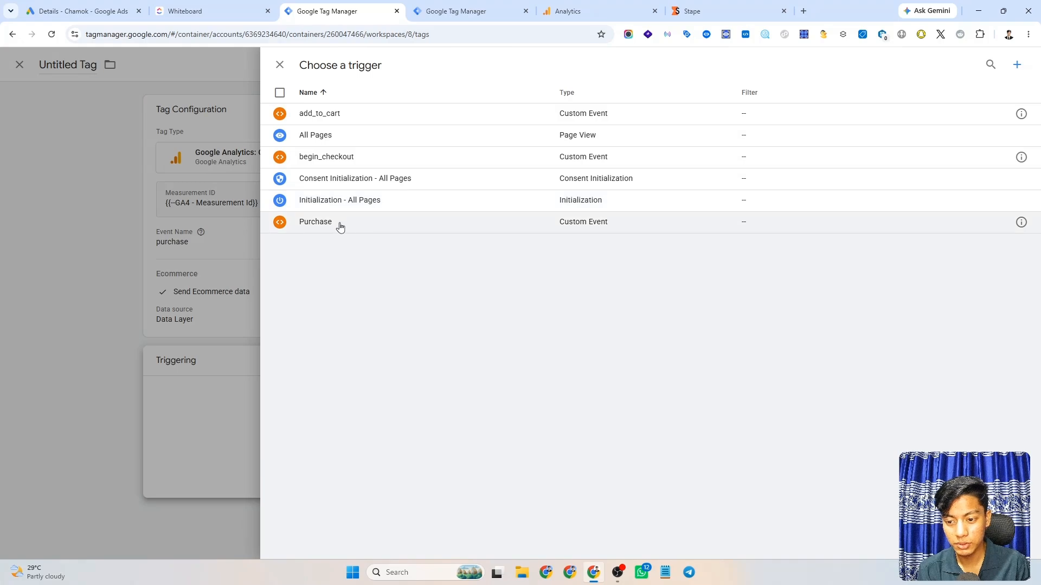
click(367, 228)
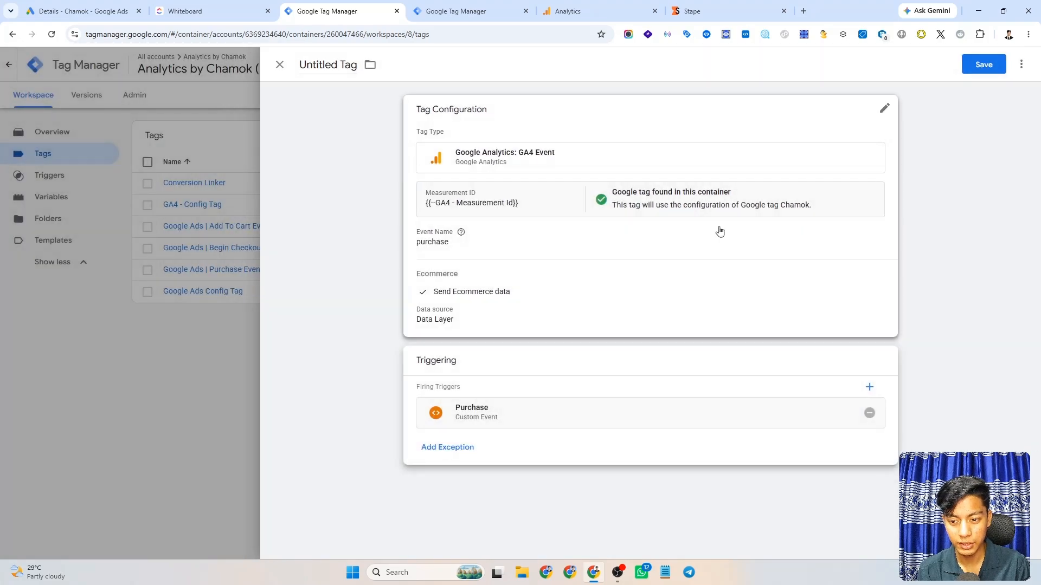
Name the GA4 event tag "GA4 - Purchase Event" and save it
click(504, 244)
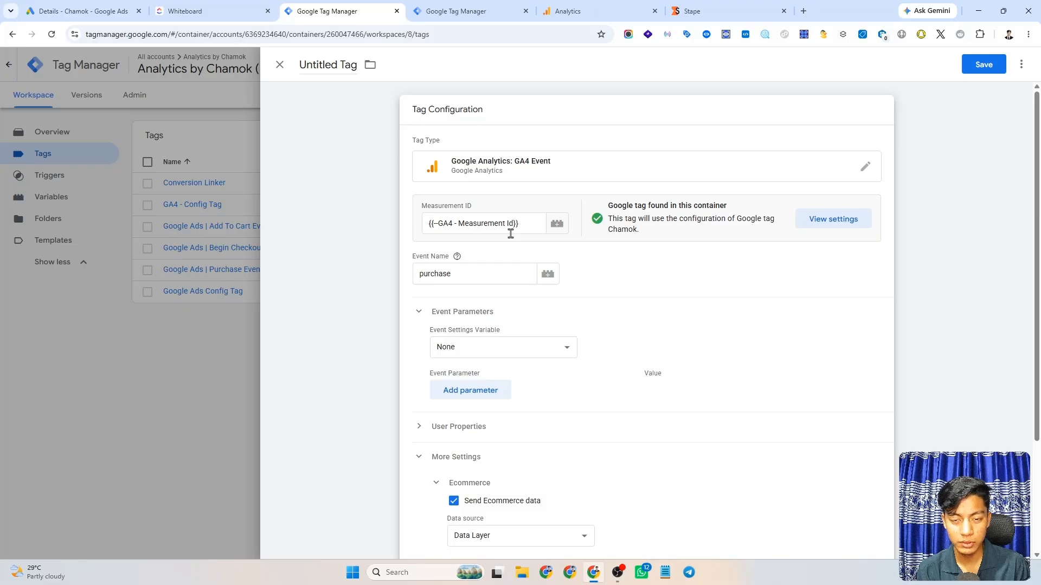
click(341, 61)
text(GA4 Purchase Event)
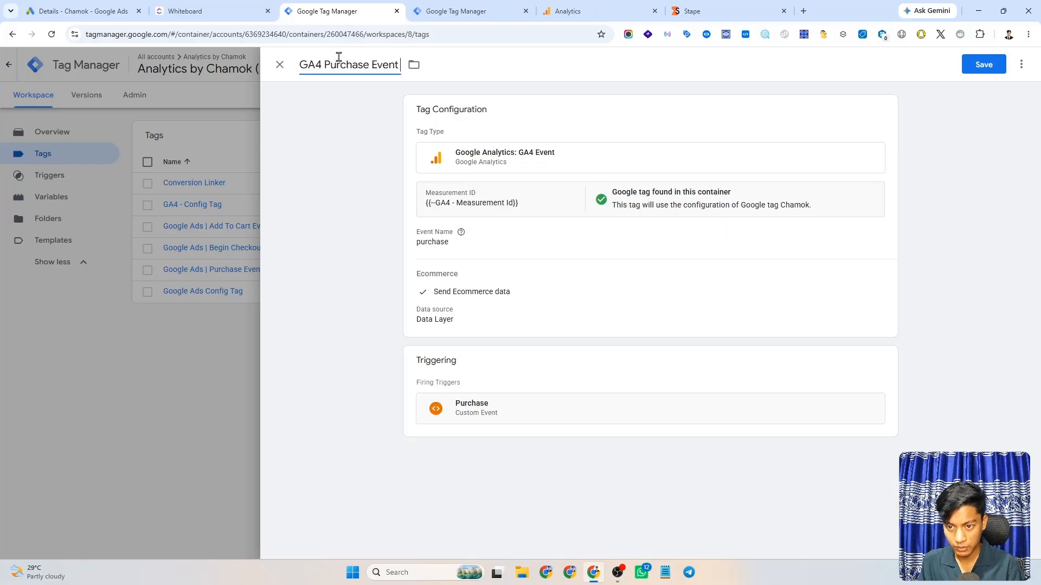
click(323, 64)
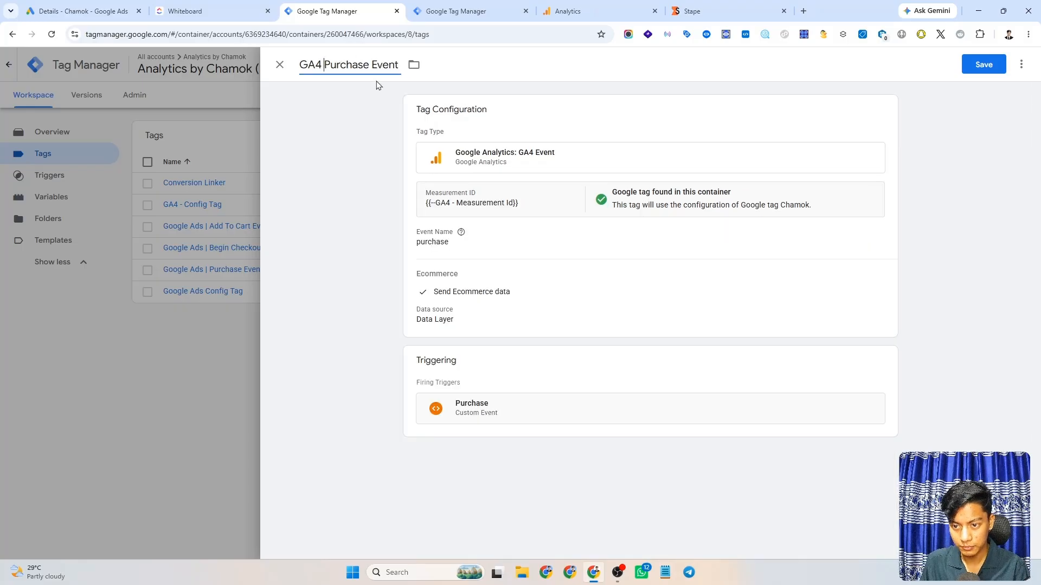
text(-)
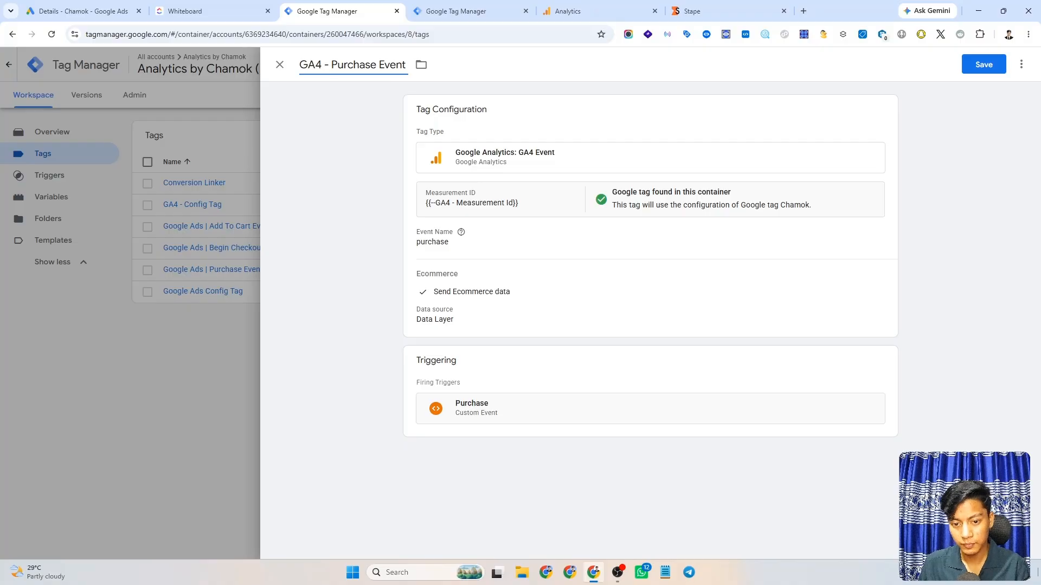
click(973, 65)
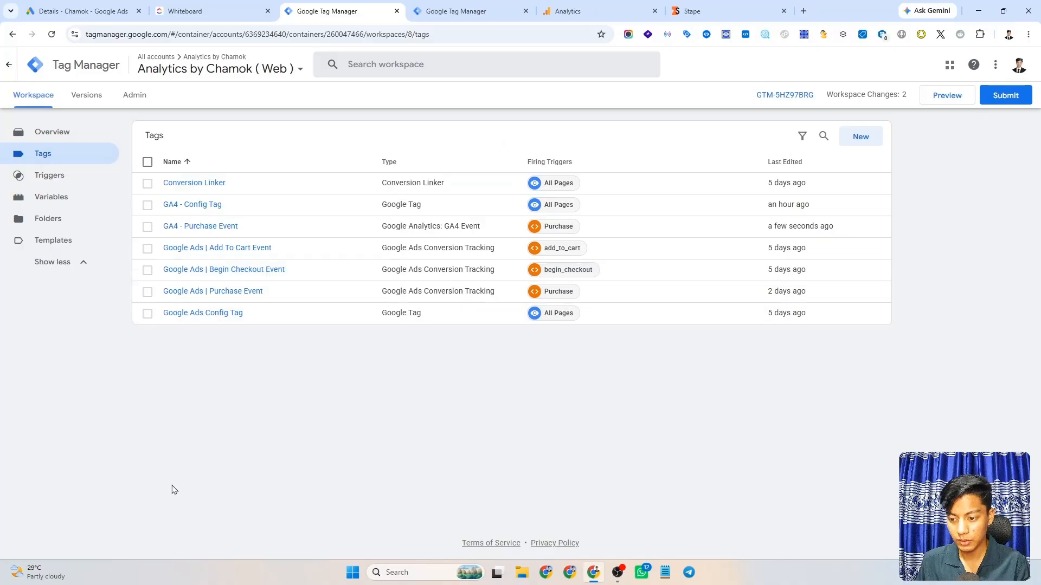
Reopen the GA4 - Purchase Event tag for editing and start a new Event Settings Variable under its event parameters
click(213, 229)
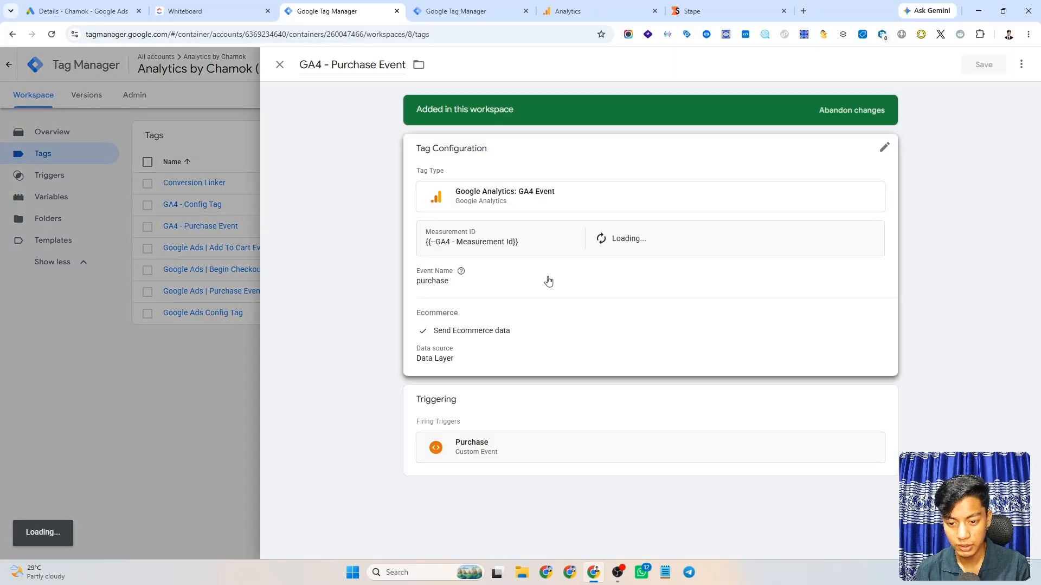
click(549, 281)
scroll(627, 270, down, 2)
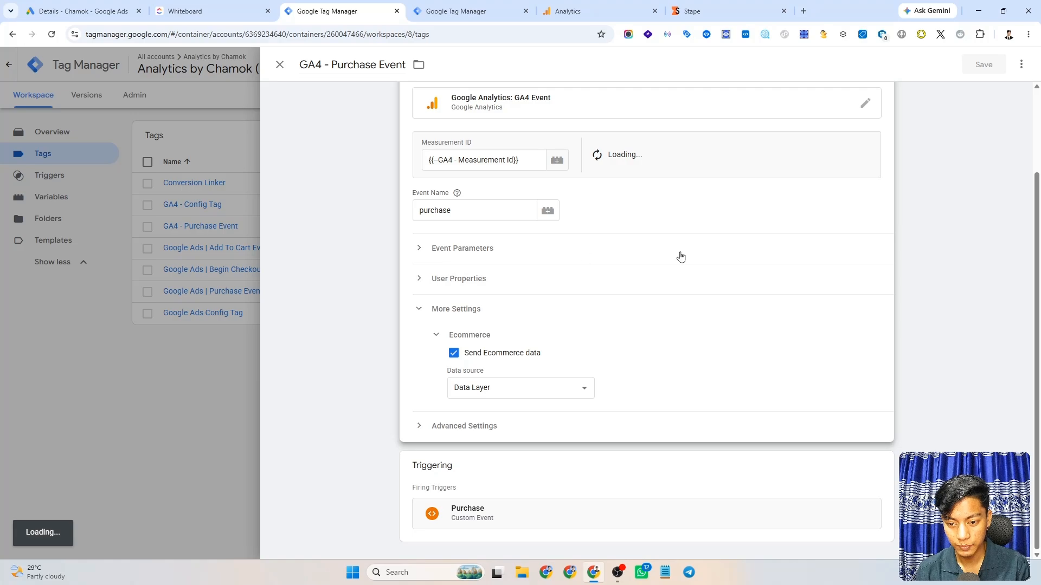
click(437, 250)
scroll(699, 261, down, 1)
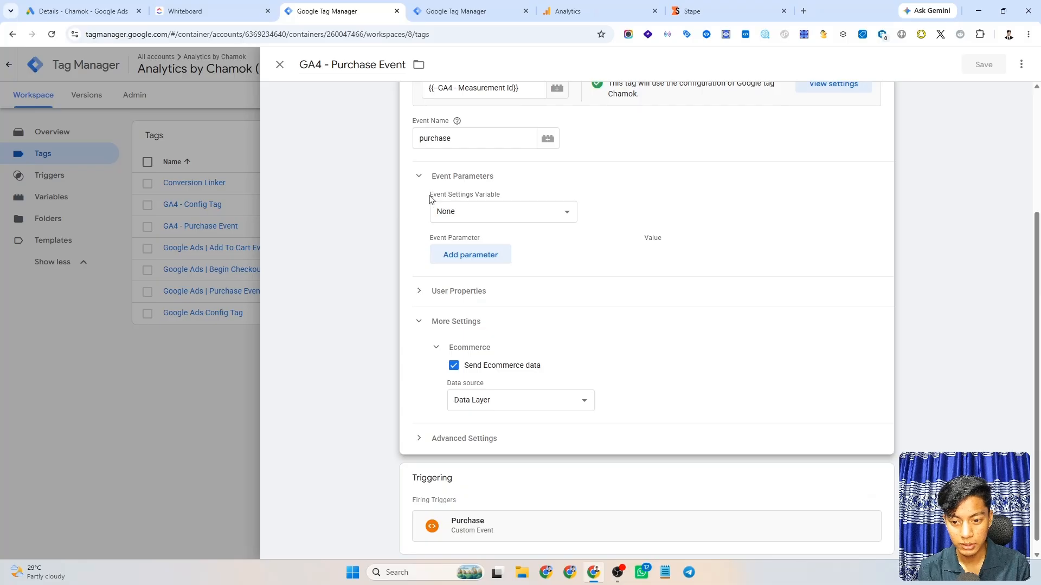
drag(430, 196, 502, 195)
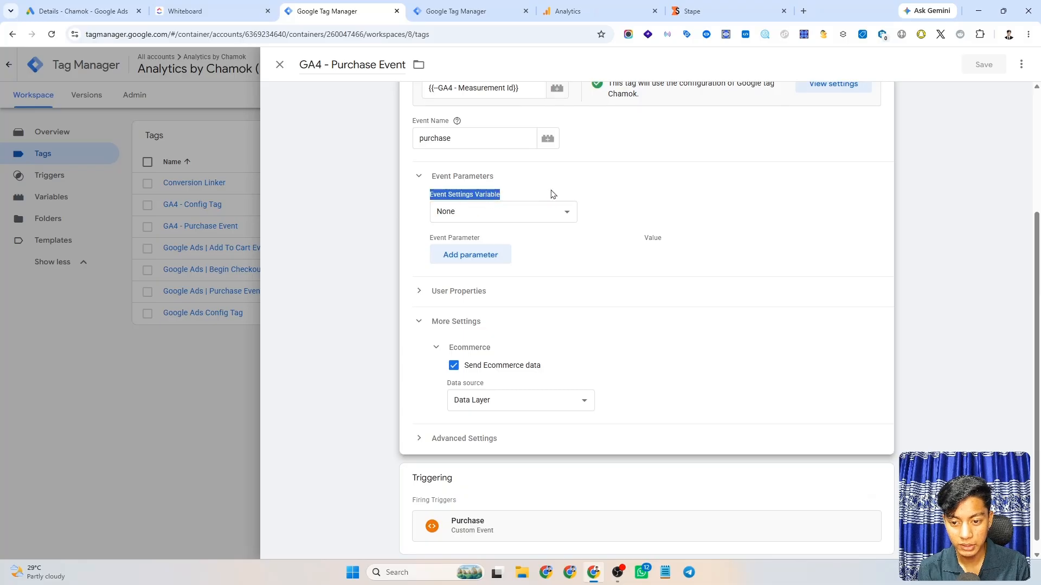
click(672, 213)
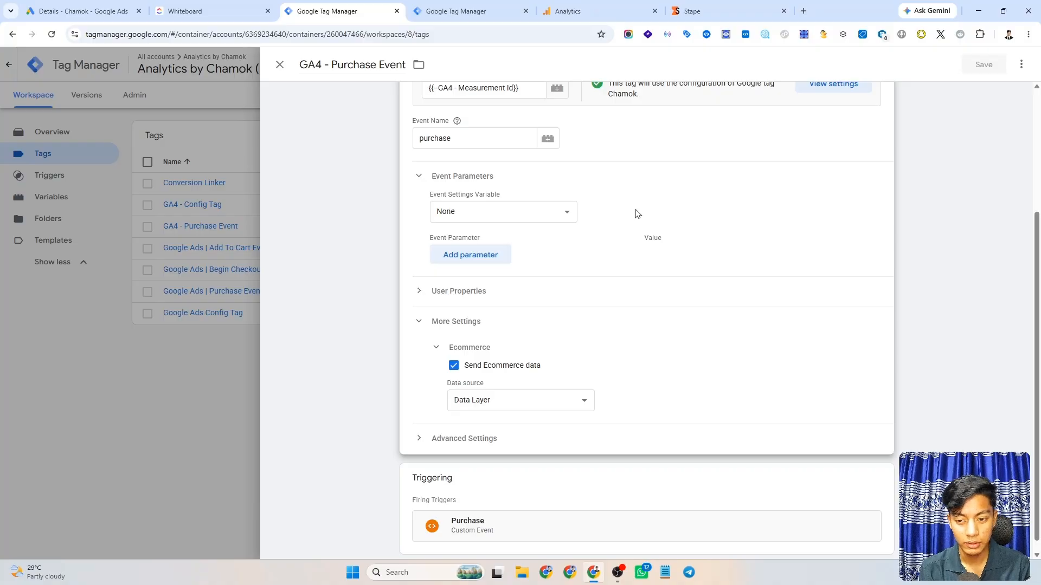
click(487, 220)
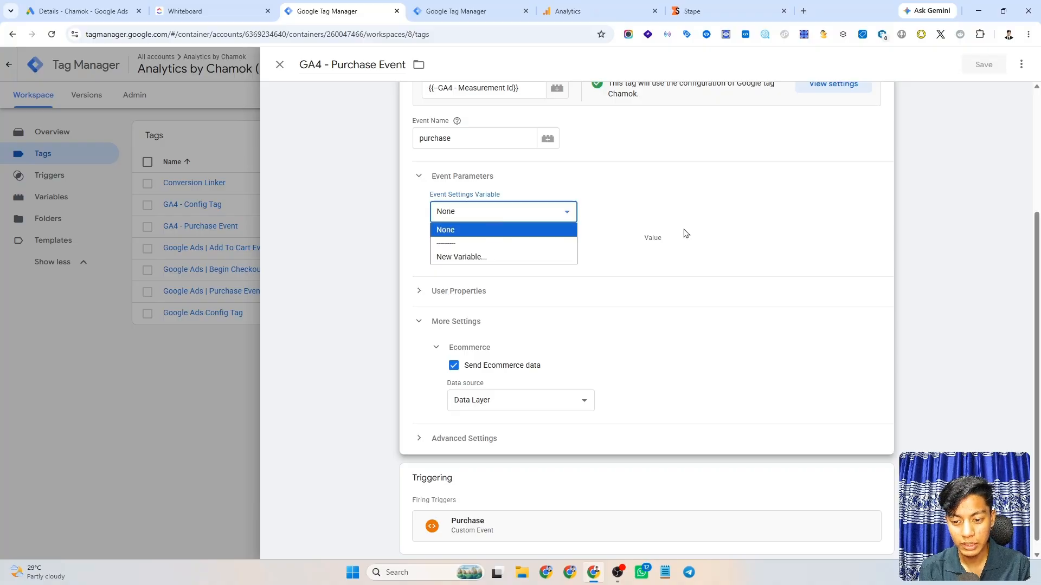
click(462, 258)
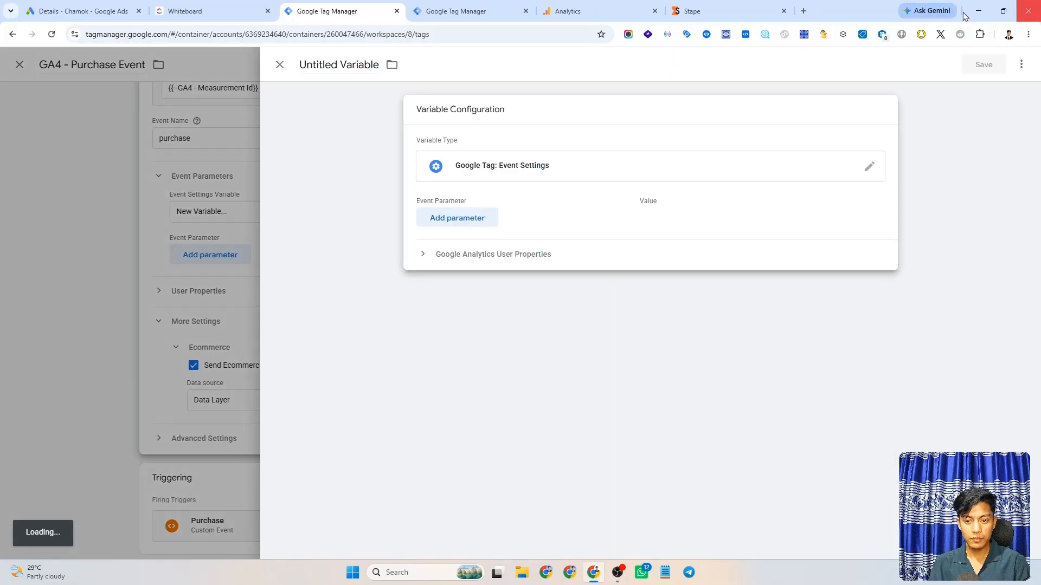
Add an event parameter named server_container_url to the new event settings variable
click(455, 222)
click(445, 226)
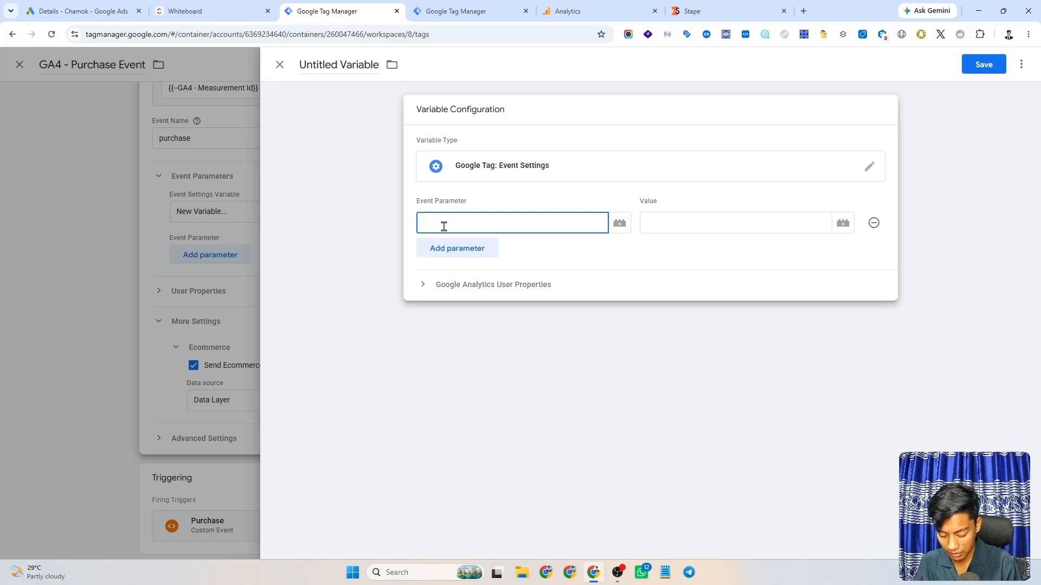
text(server_container_url)
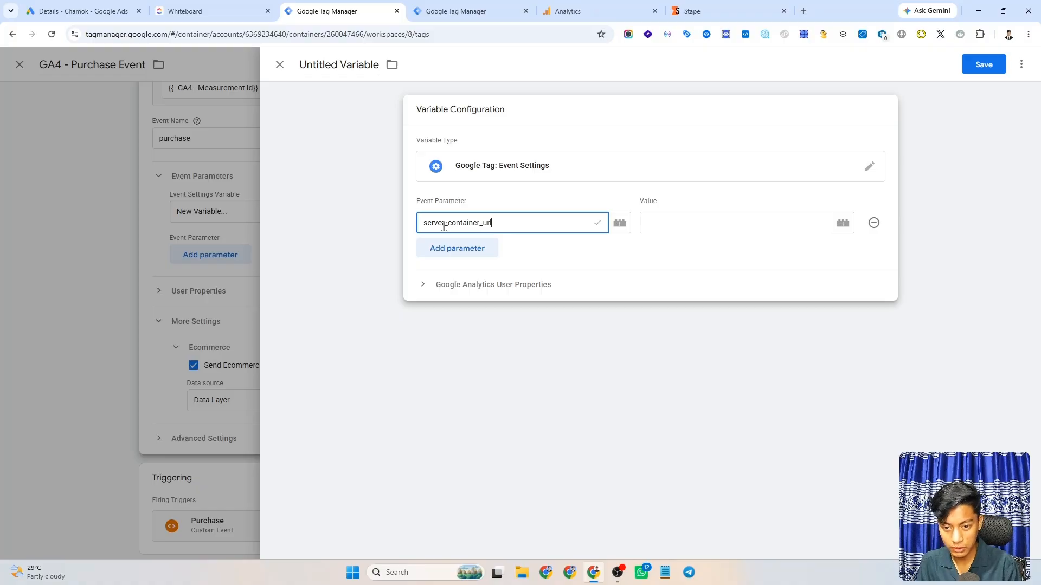
click(547, 254)
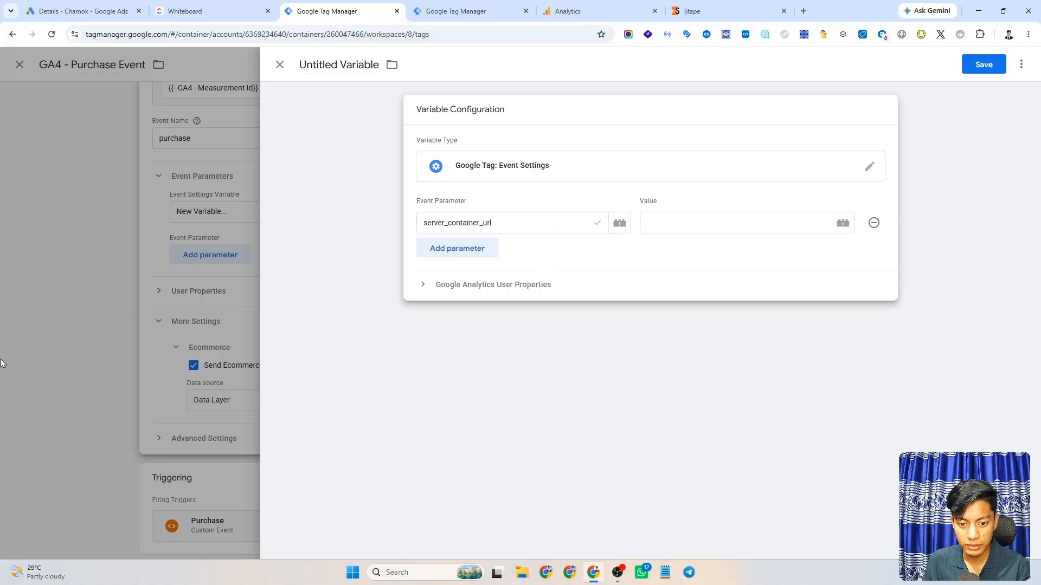
click(647, 222)
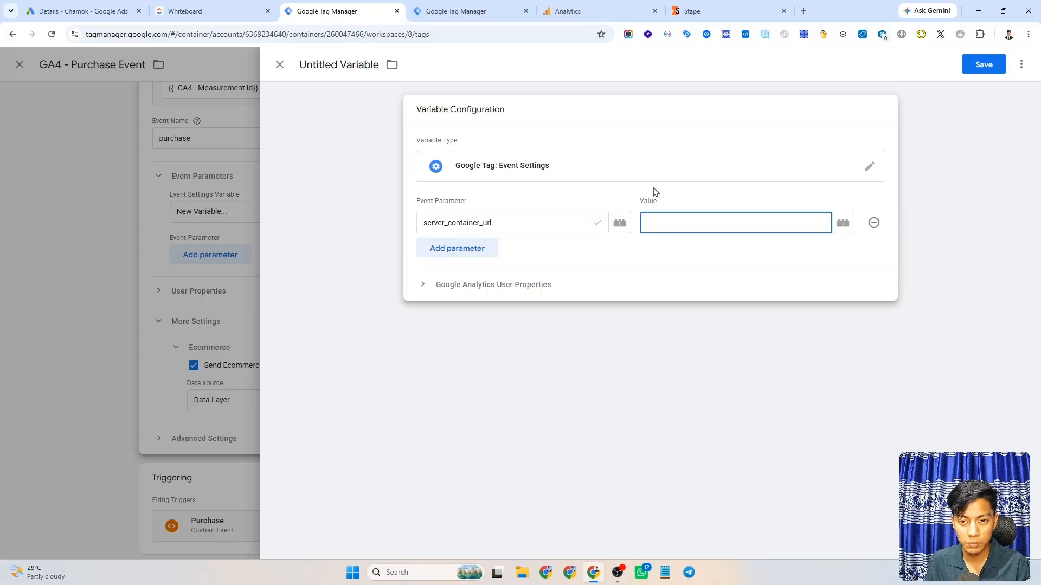
click(719, 8)
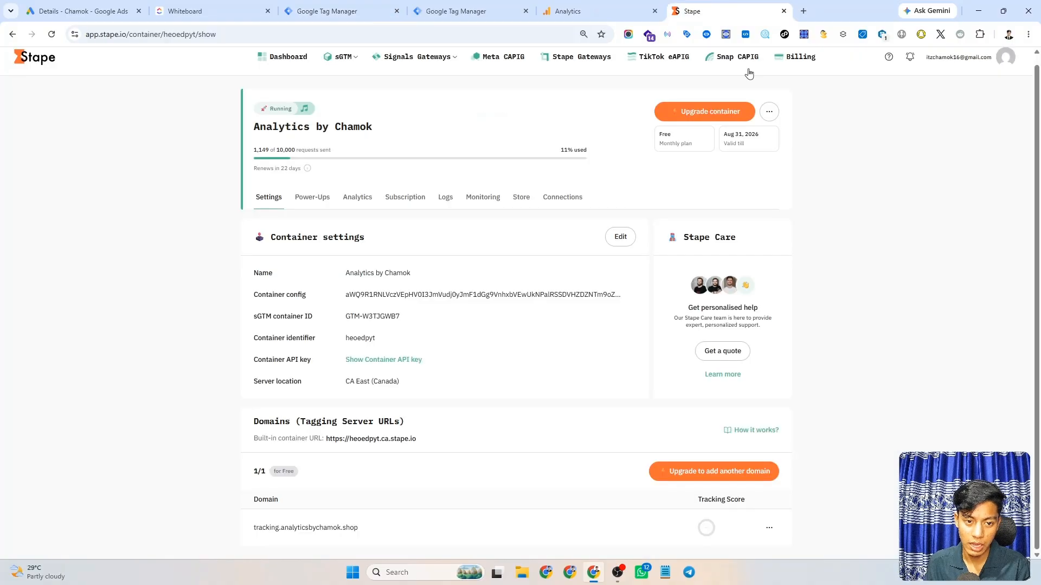
click(628, 530)
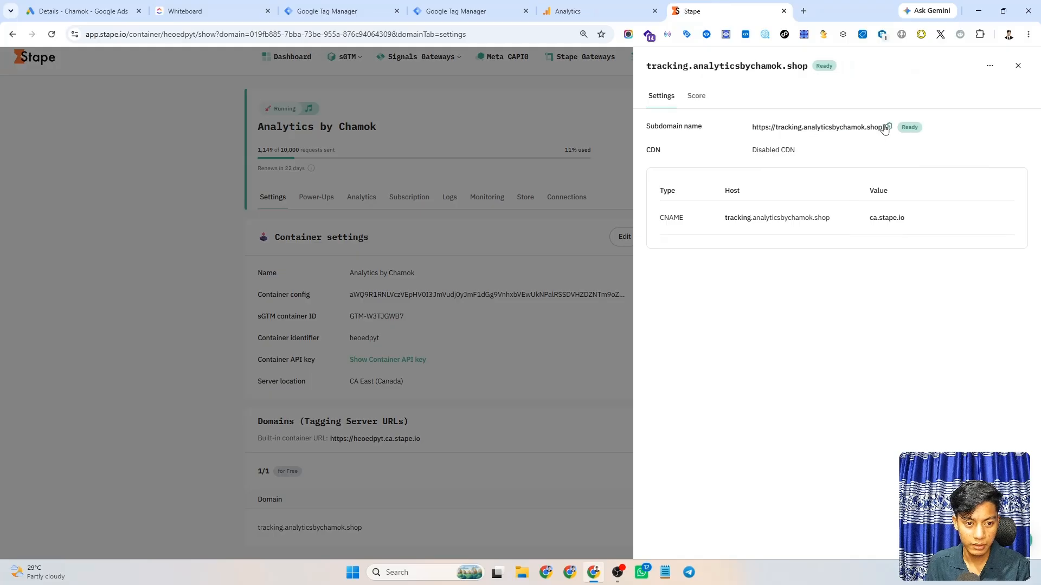
click(888, 127)
click(351, 11)
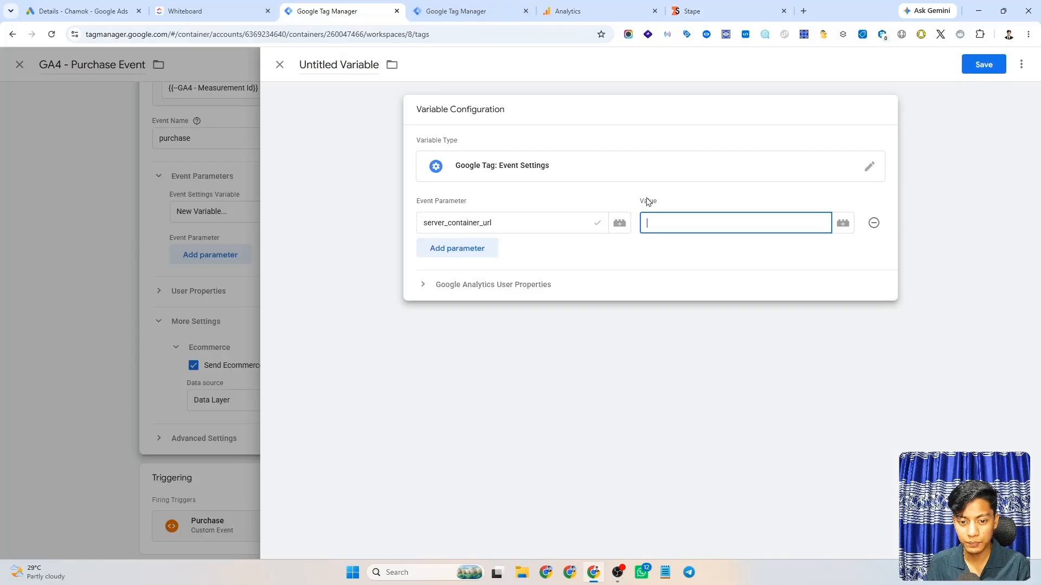
key(ctrl+v)
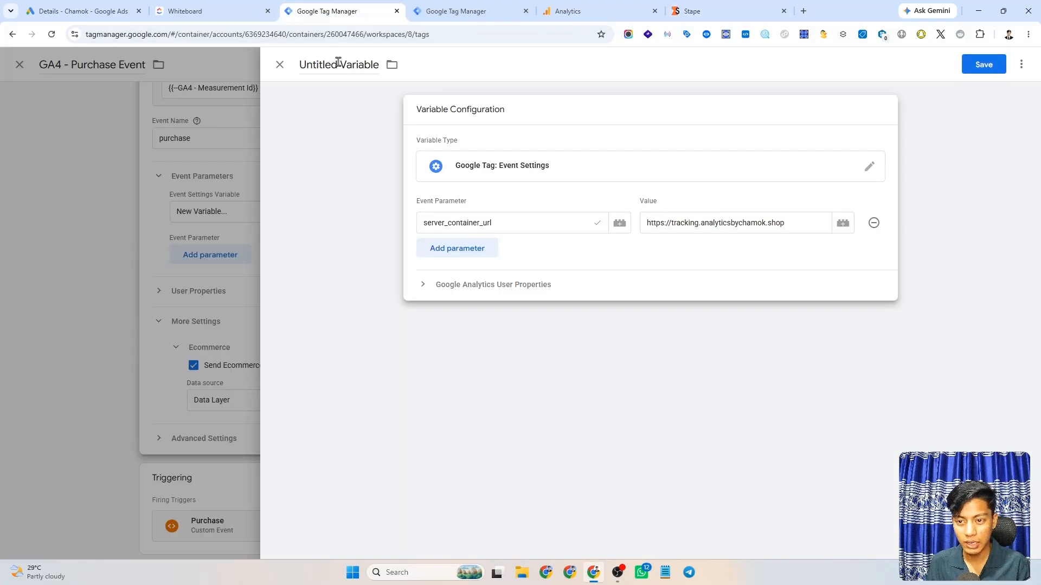
Name the event settings variable "Server Url" and save it
click(338, 63)
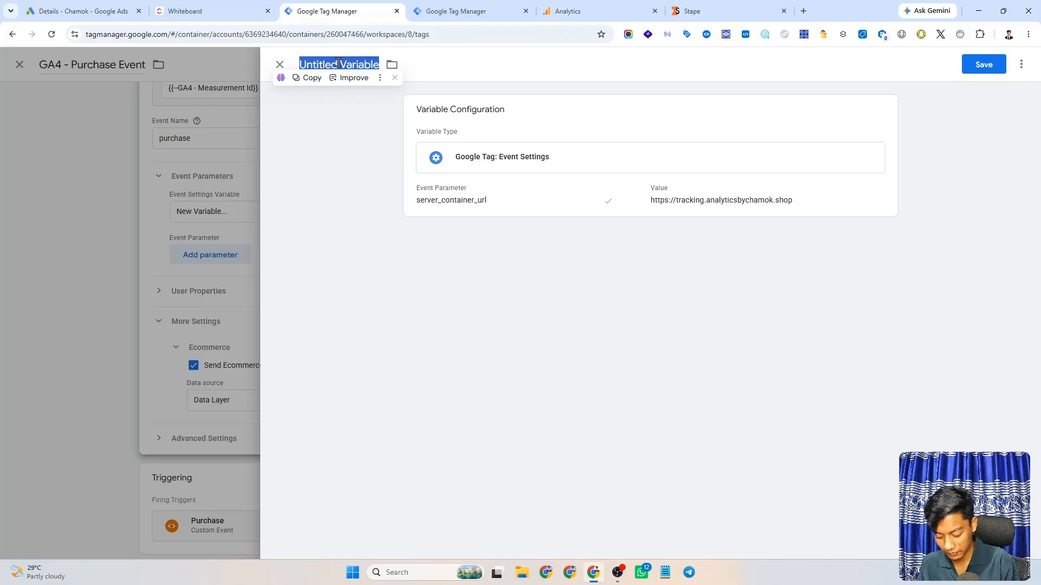
text(Server Url)
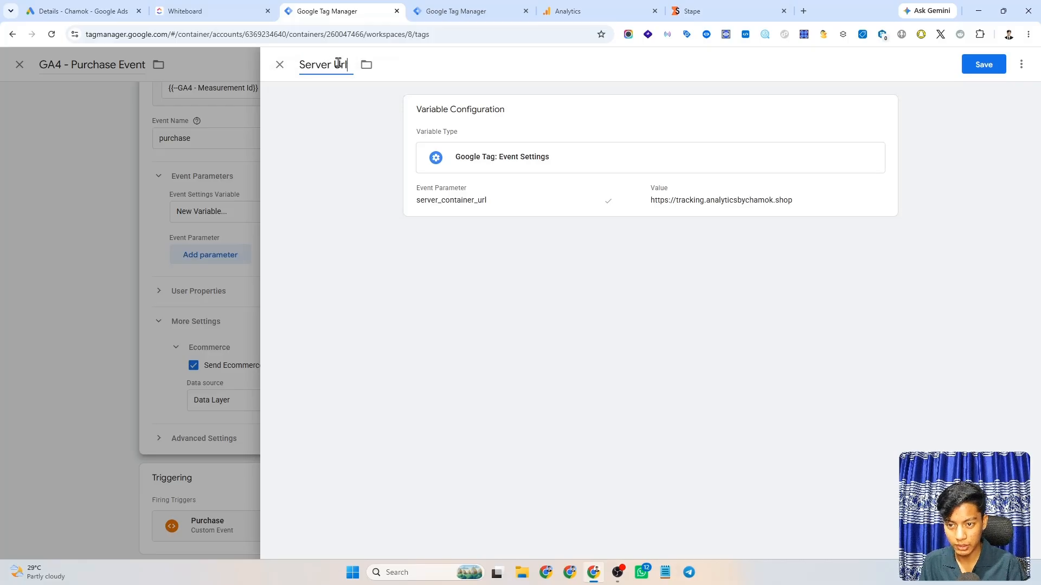
click(984, 65)
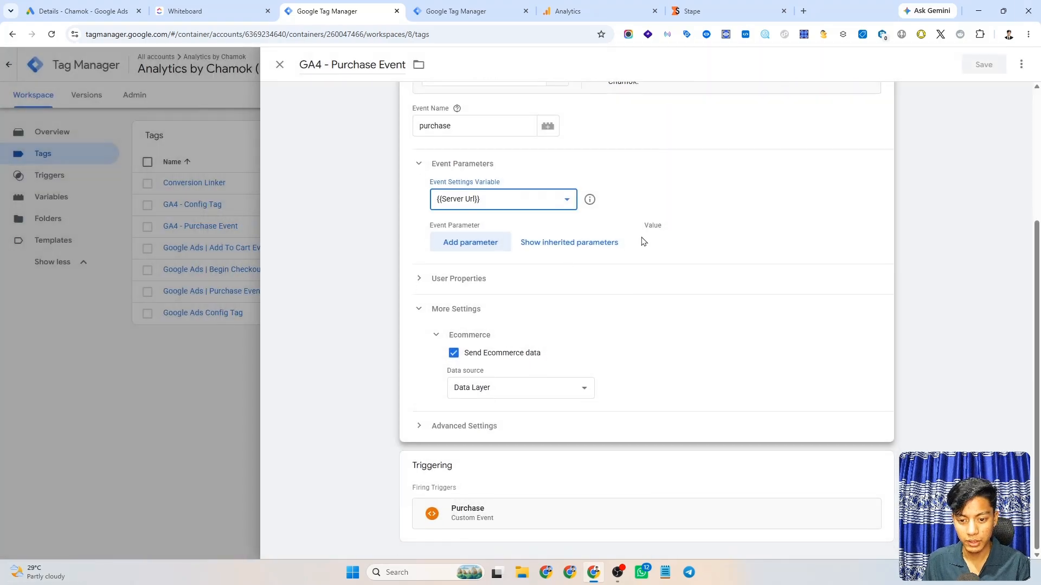
Save the GA4 - Purchase Event tag with {{Server Url}} as its event settings variable
scroll(673, 236, up, 5)
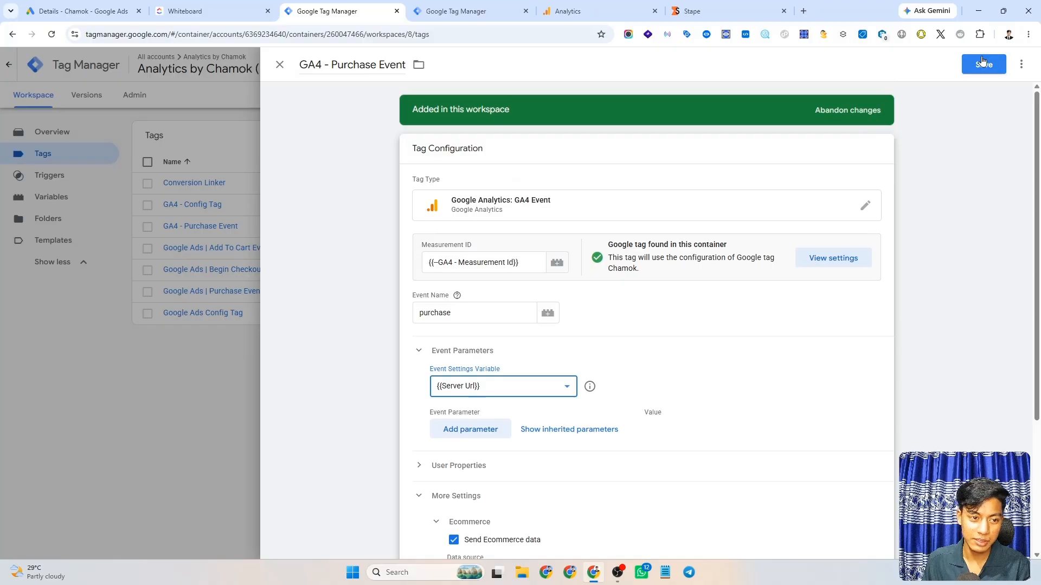
click(980, 64)
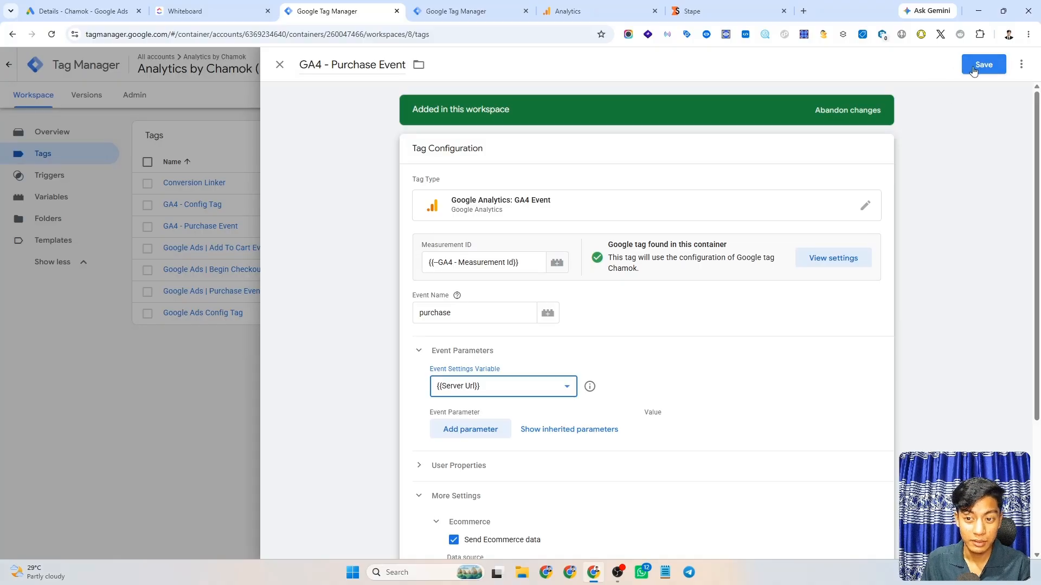
click(980, 64)
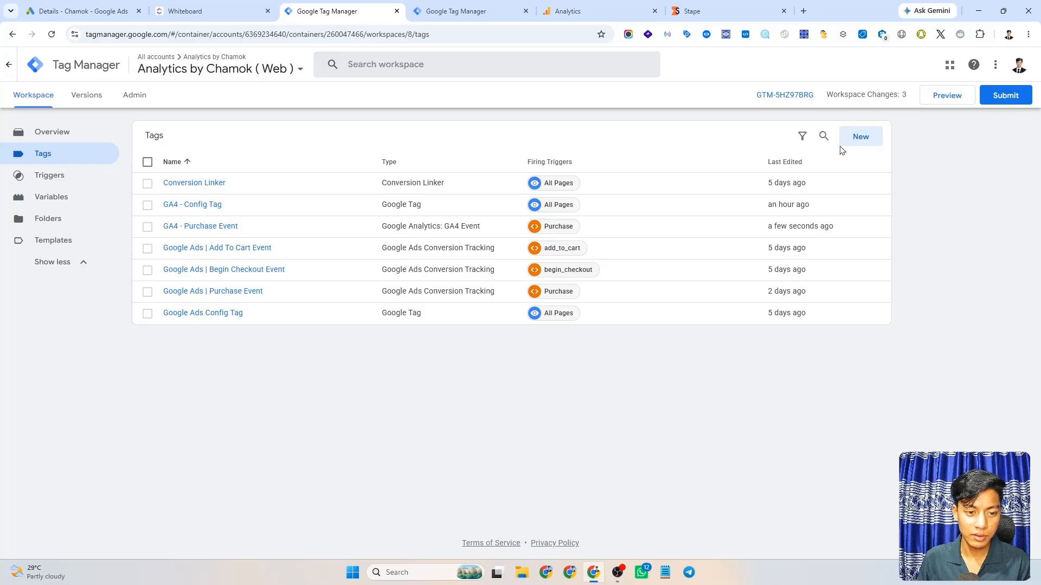
Create a new Google Analytics: GA4 Event tag using the {{--GA4 - Measurement Id}} variable as its measurement ID
click(859, 140)
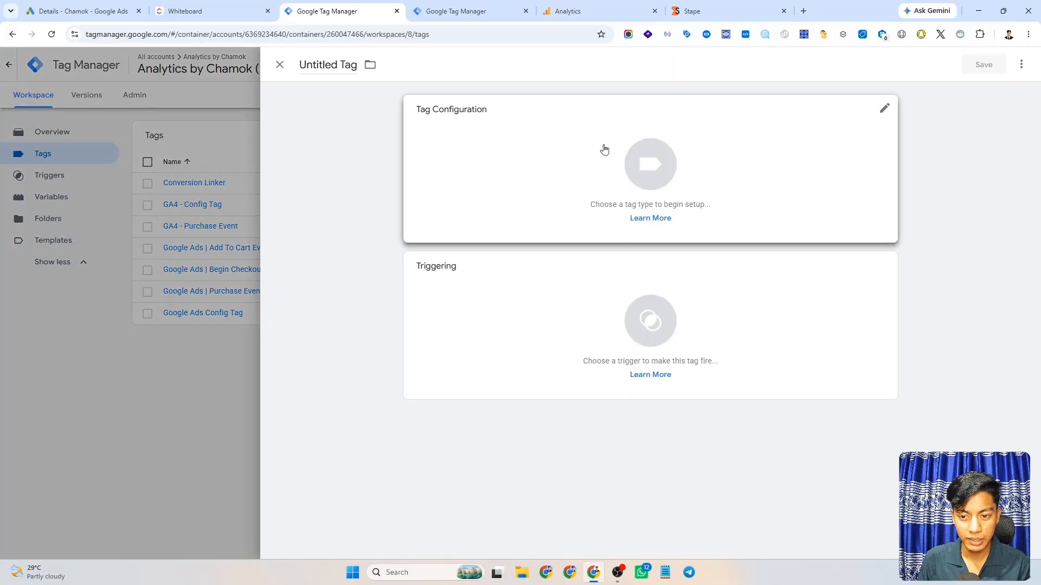
click(602, 146)
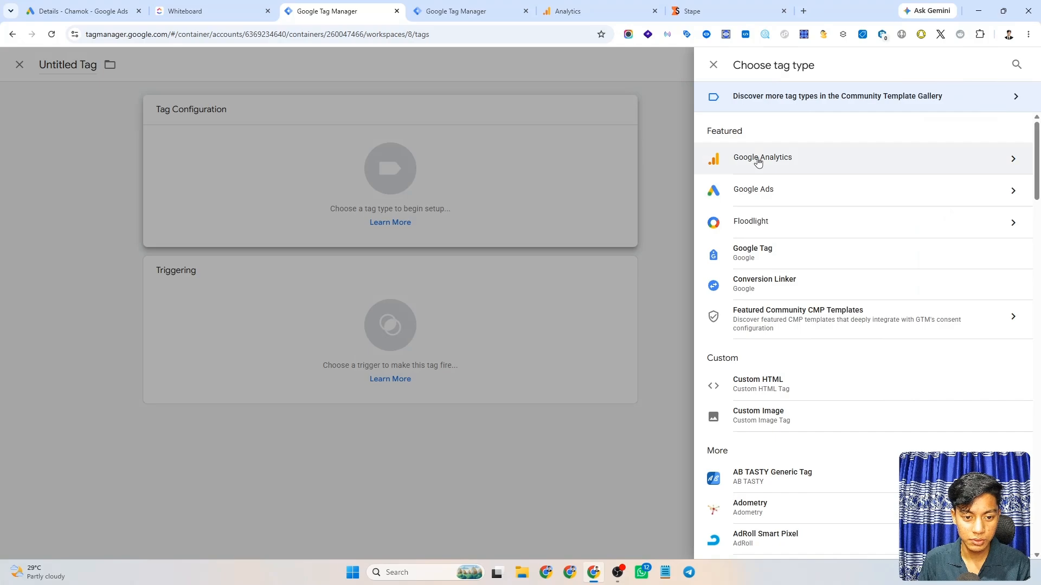
click(756, 159)
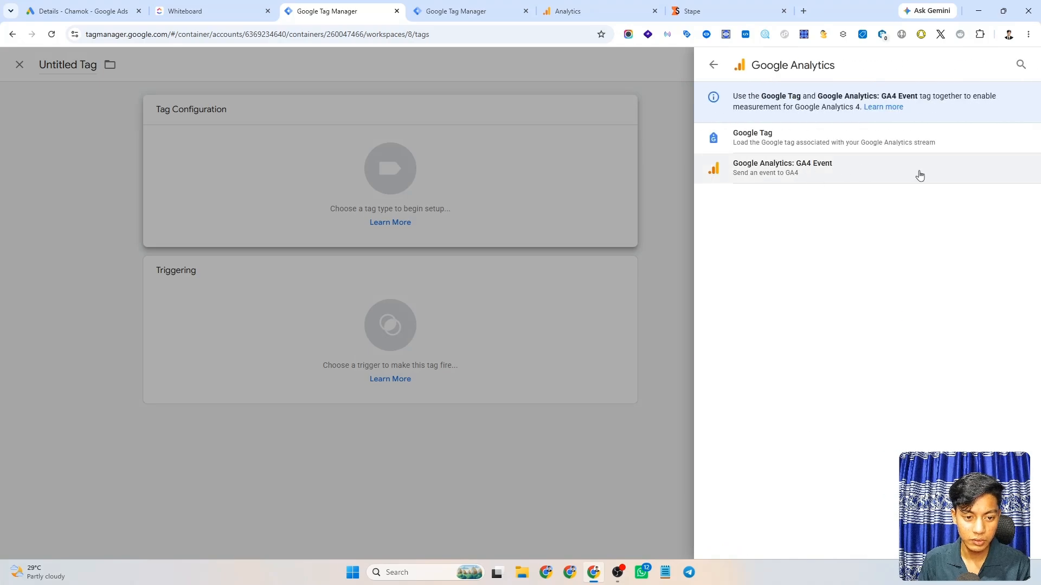
click(810, 170)
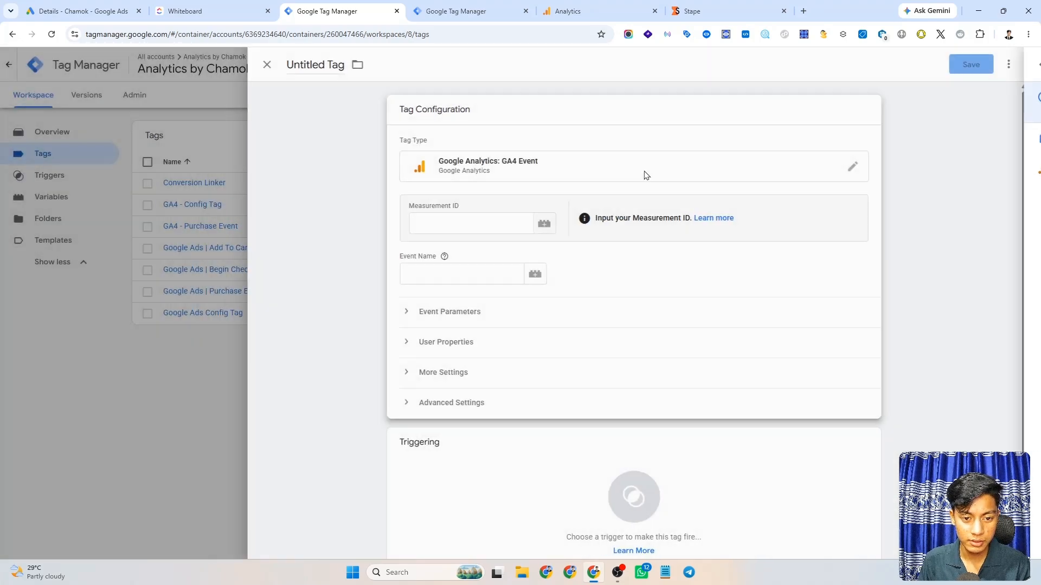
click(456, 223)
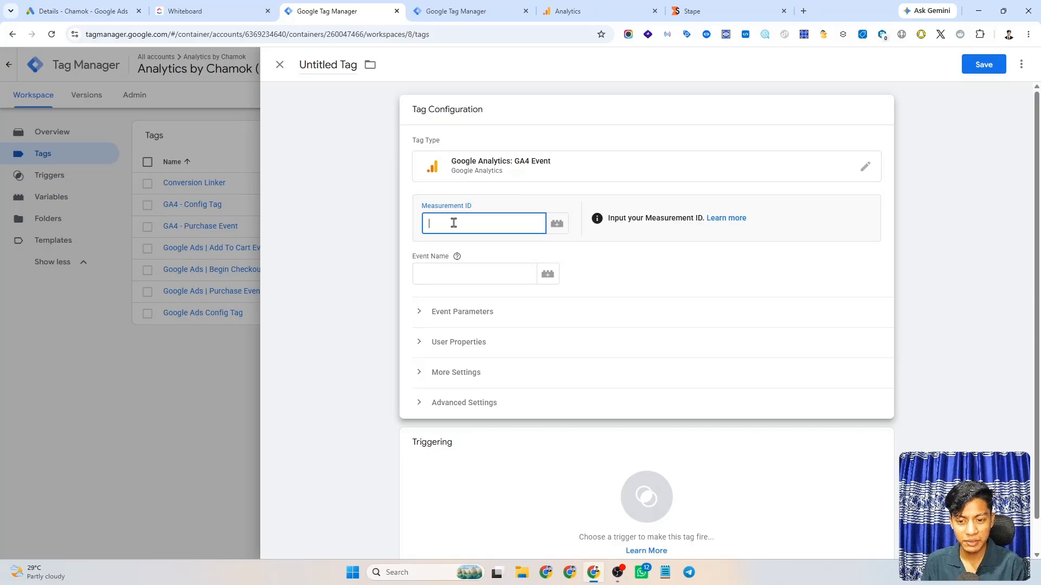
text({{)
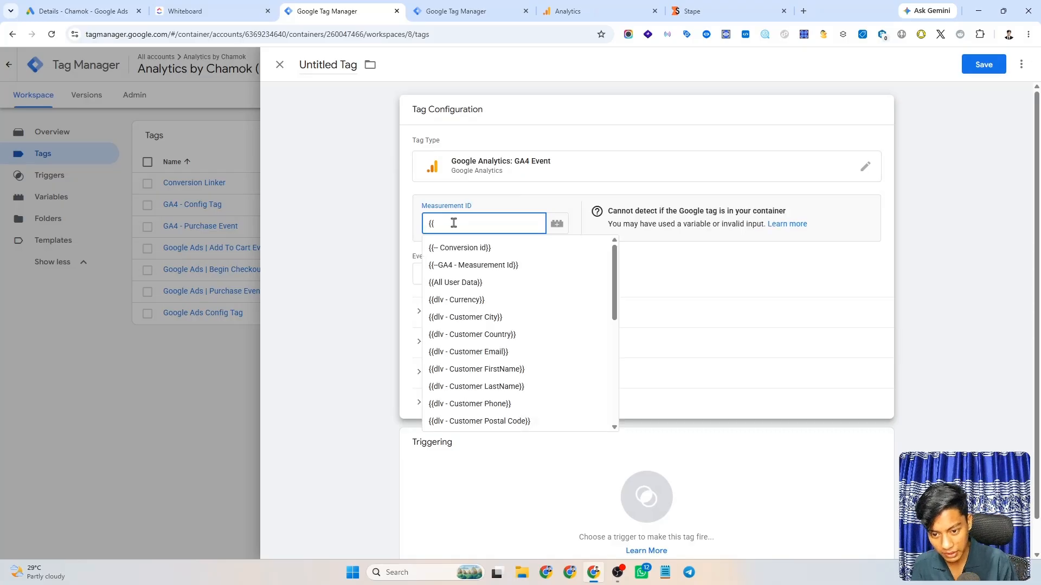
click(482, 265)
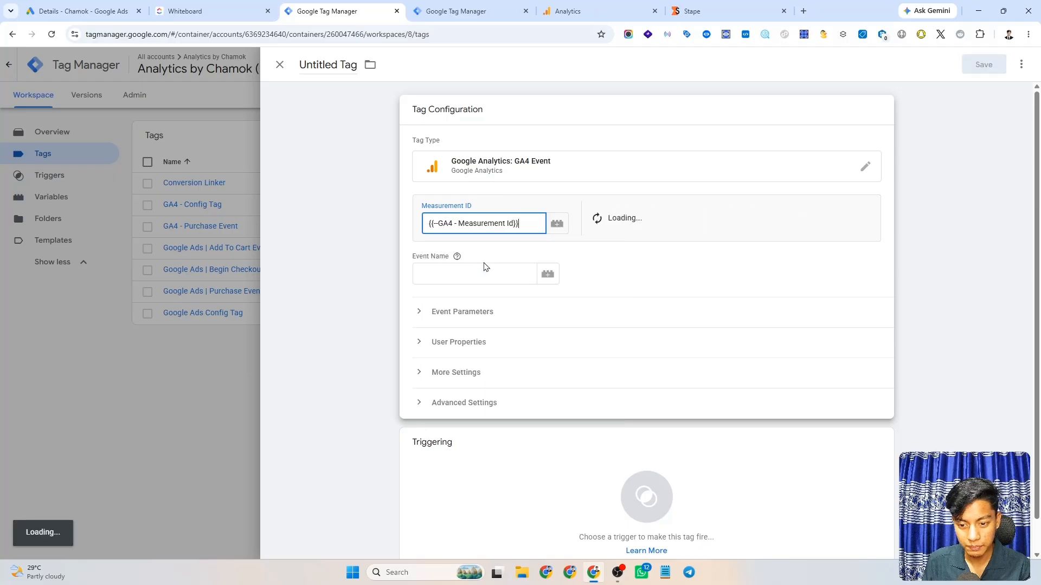
Set the new GA4 event tag's event name to begin_checkout
click(428, 274)
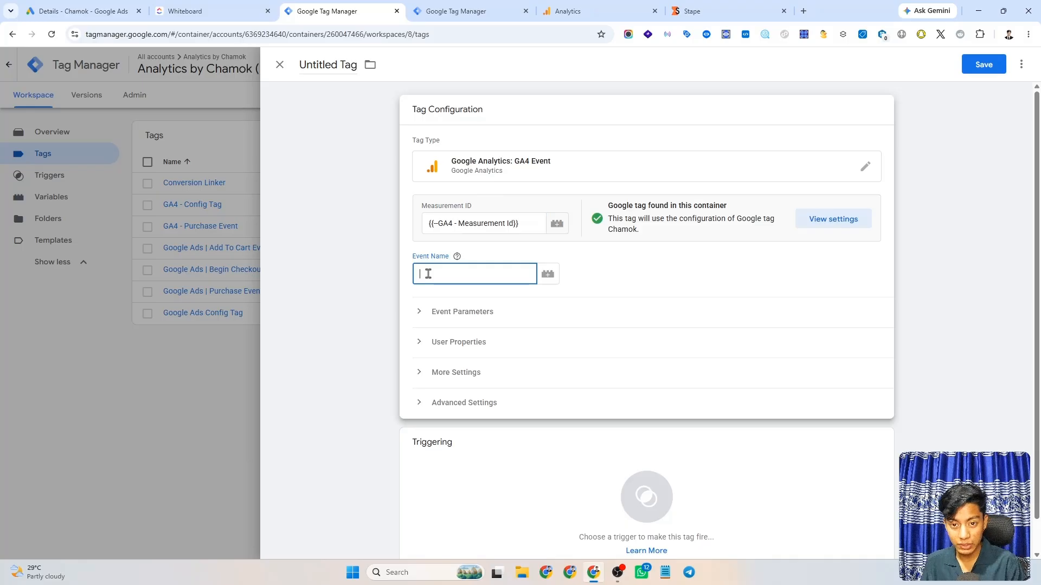
click(510, 228)
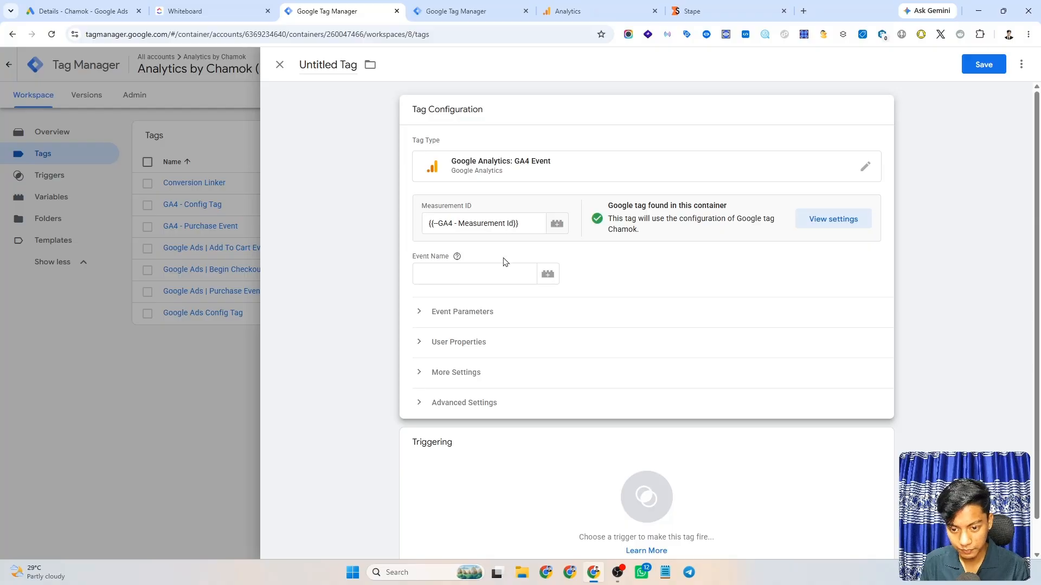
click(495, 269)
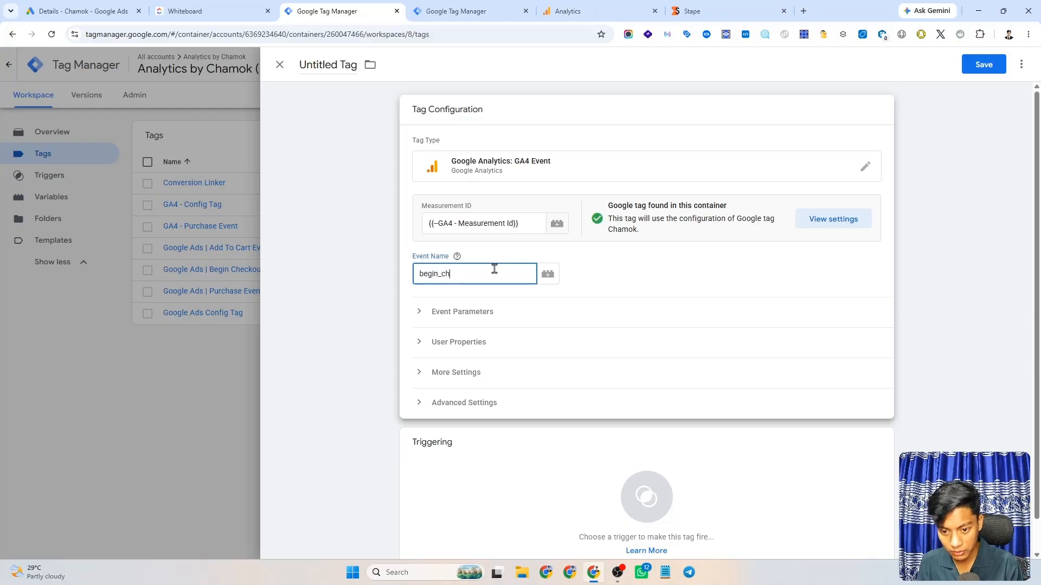
click(629, 278)
Choose {{Server Url}} as the event settings variable in the begin_checkout tag's event parameters
click(420, 311)
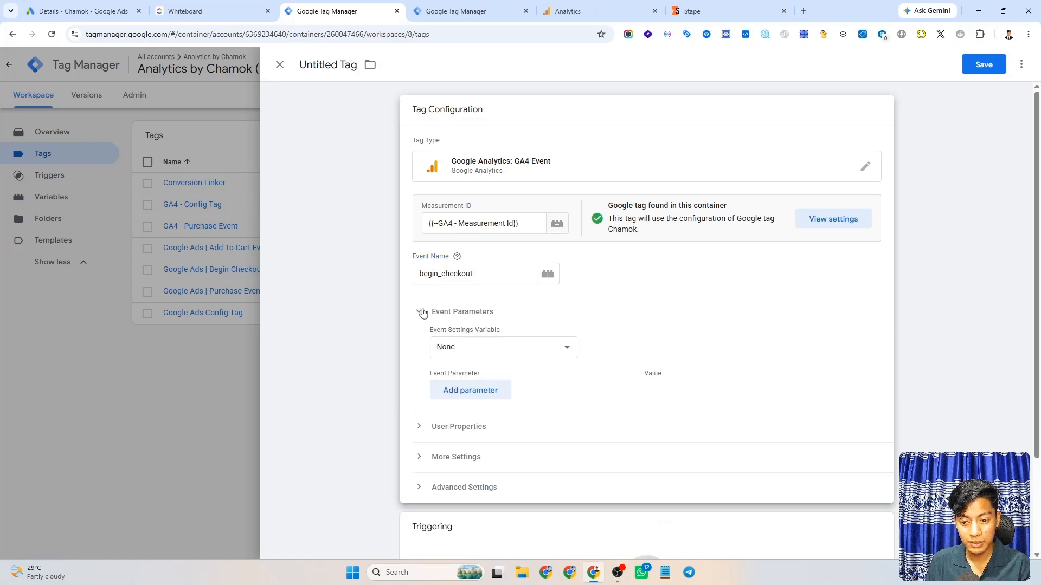
click(421, 311)
triple_click(491, 313)
click(596, 333)
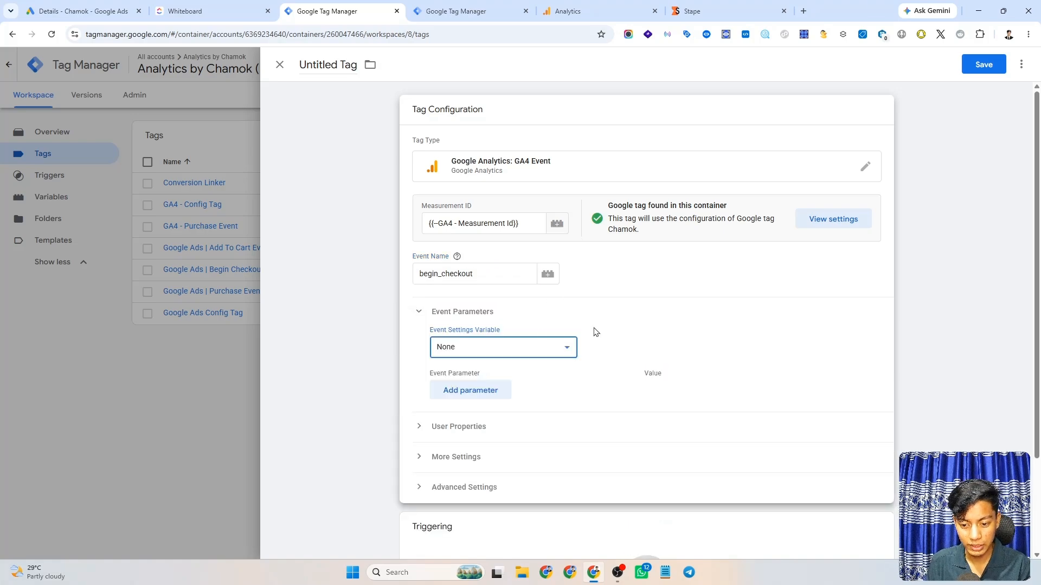
click(500, 353)
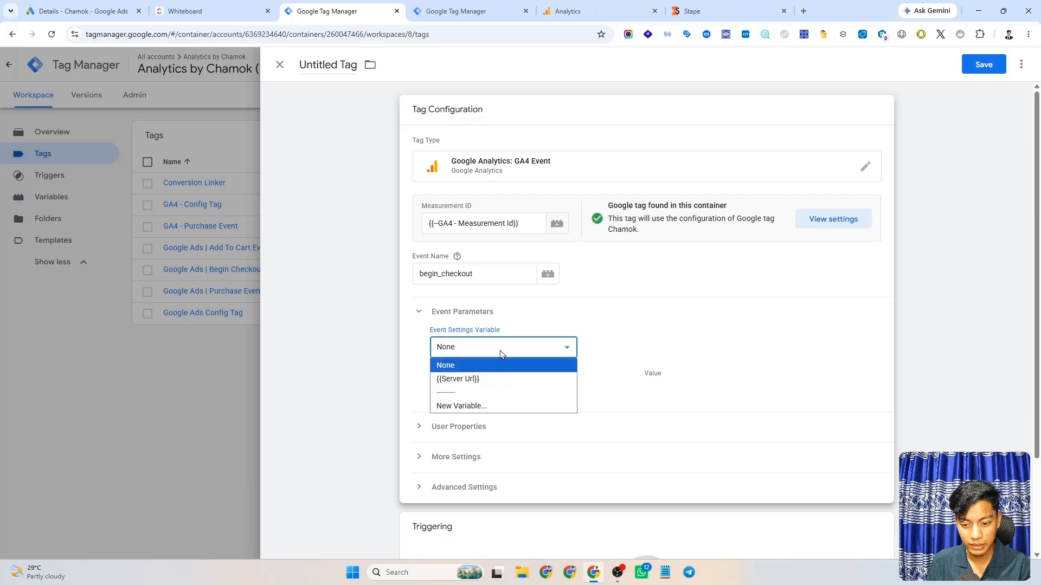
click(470, 380)
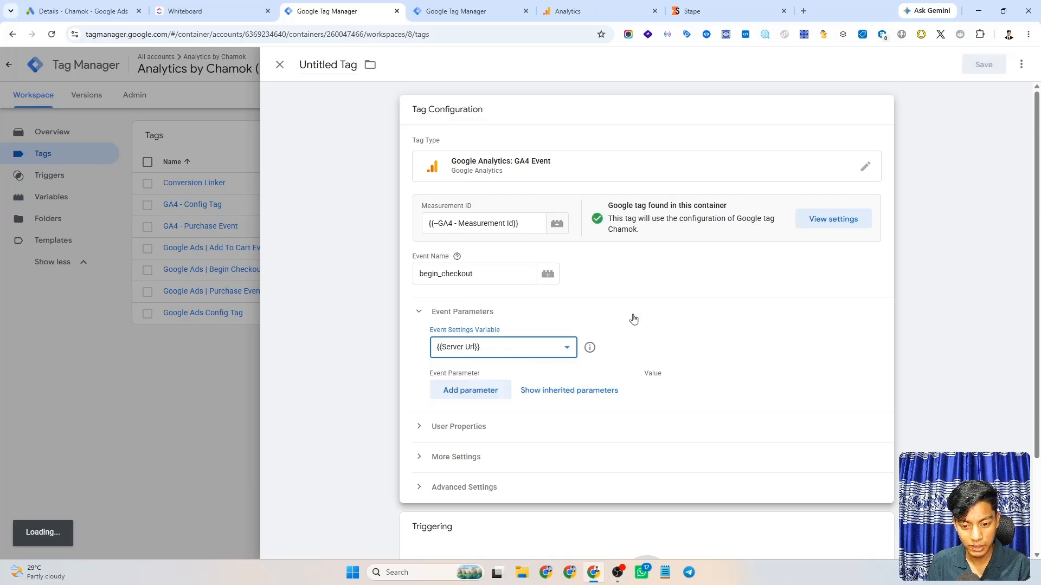
click(632, 316)
click(618, 316)
scroll(624, 316, down, 2)
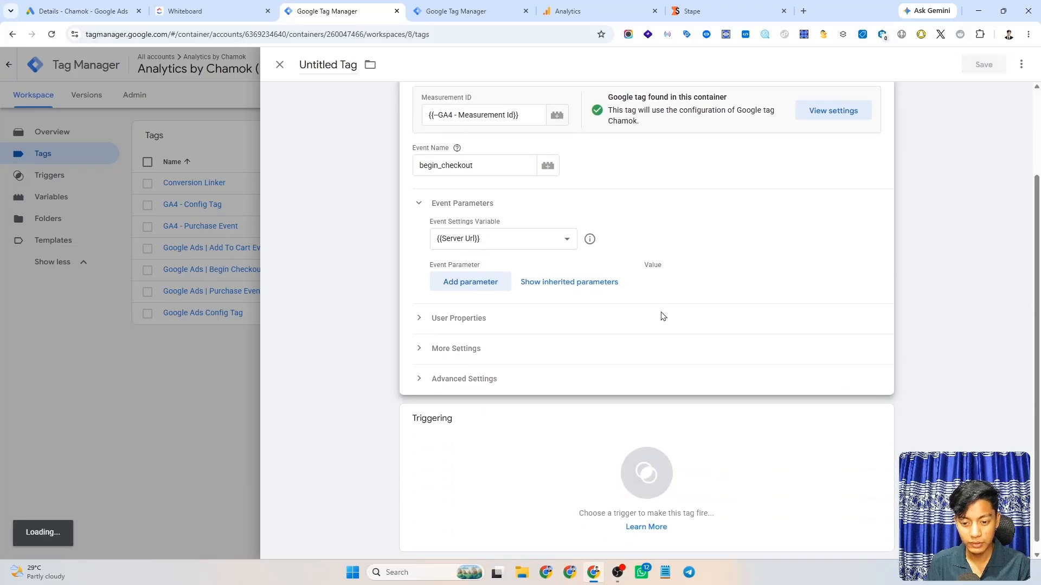
Enable sending ecommerce data for the begin_checkout tag
click(431, 348)
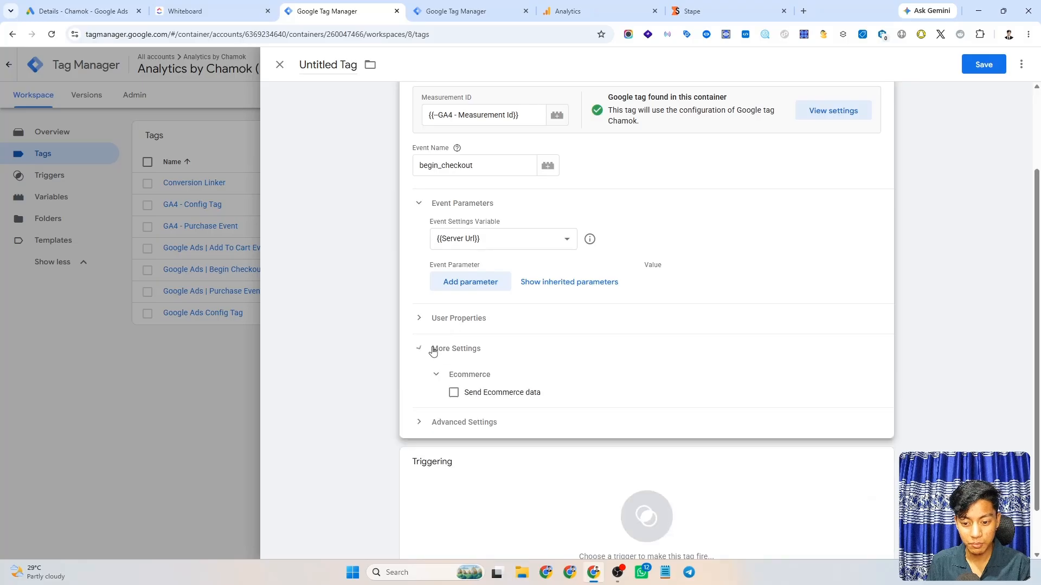
scroll(644, 313, down, 1)
click(454, 339)
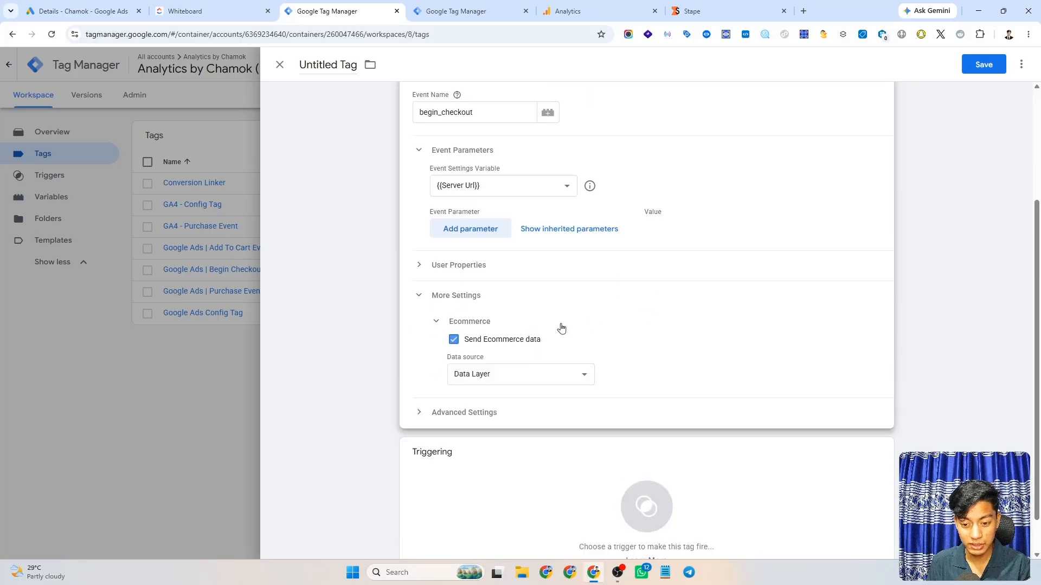
Assign the begin_checkout custom event trigger to the new GA4 event tag
scroll(633, 322, down, 1)
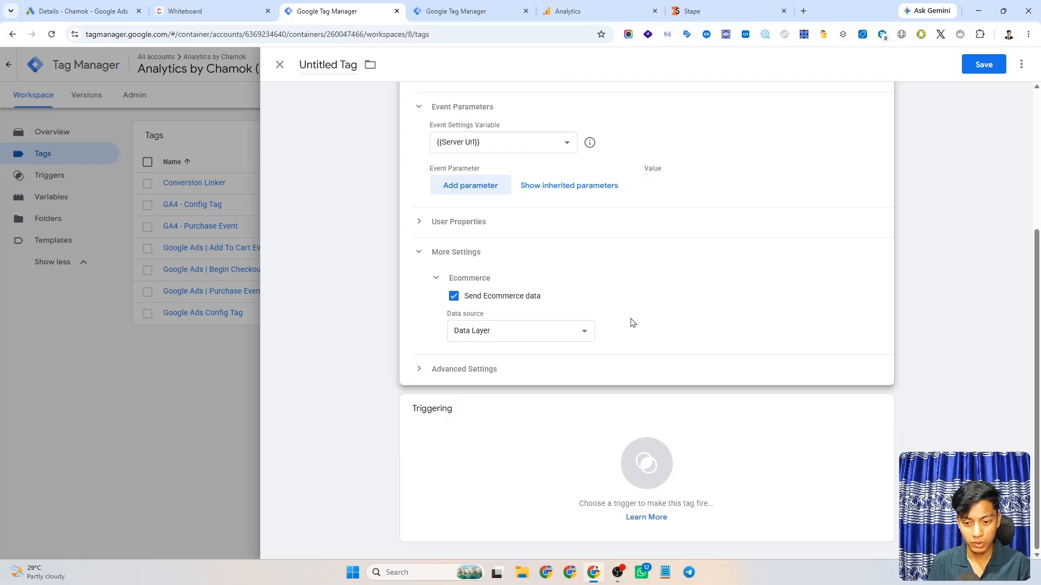
click(623, 459)
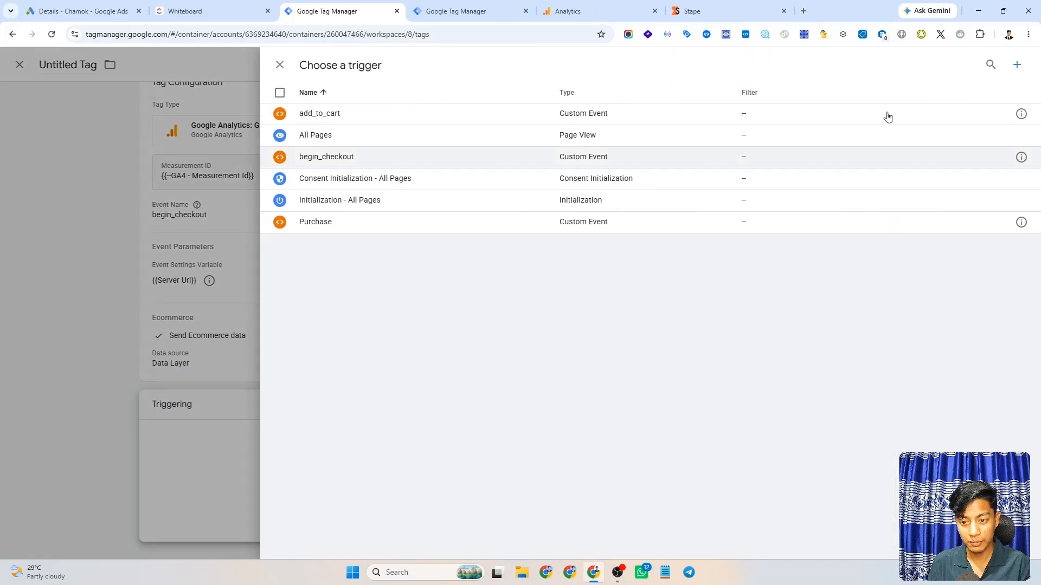
click(374, 161)
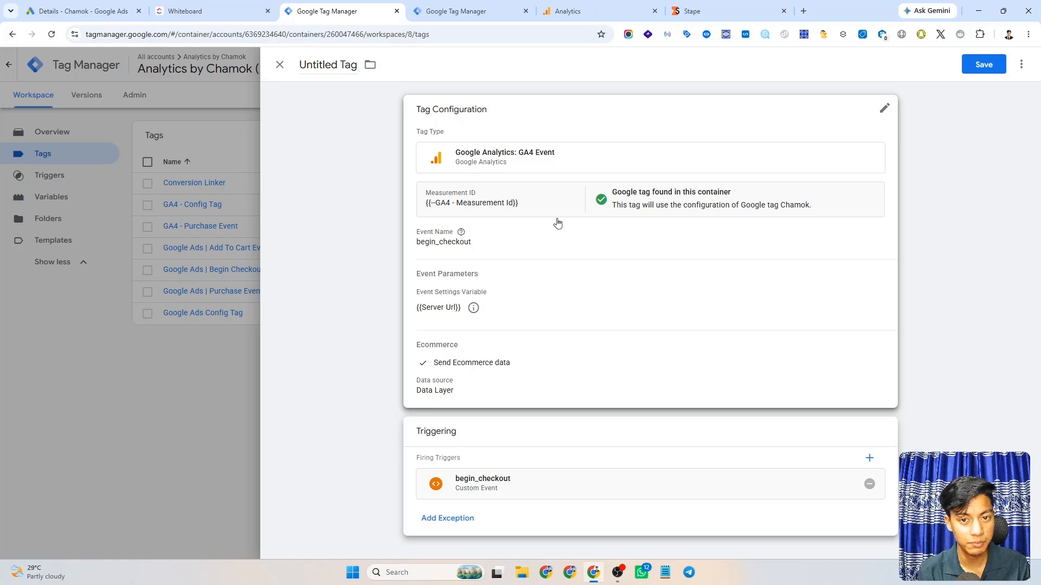
Name the begin_checkout tag "GA4 - begin Checkout Event" and save it
click(344, 66)
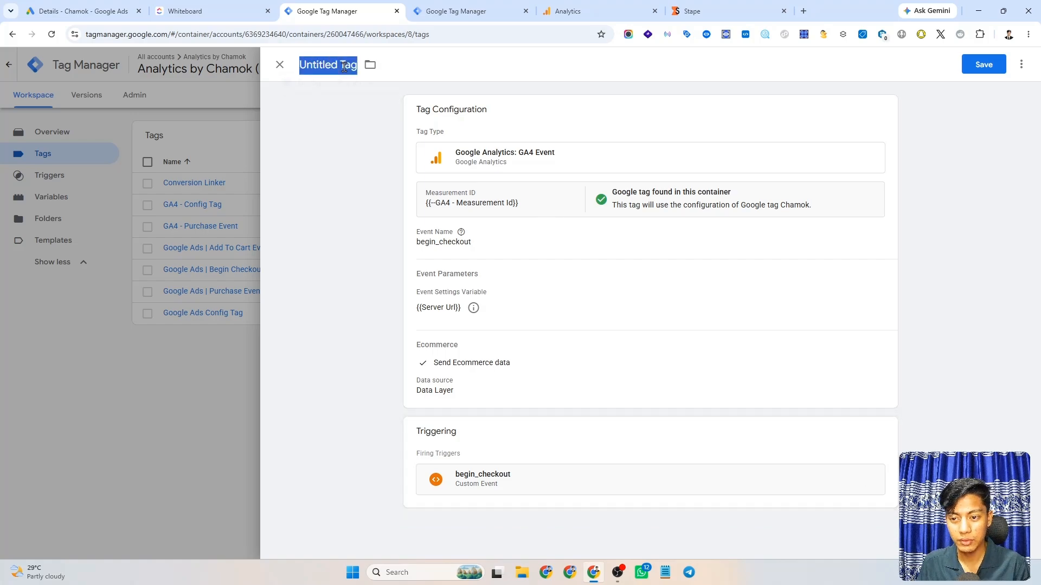
text(GA4)
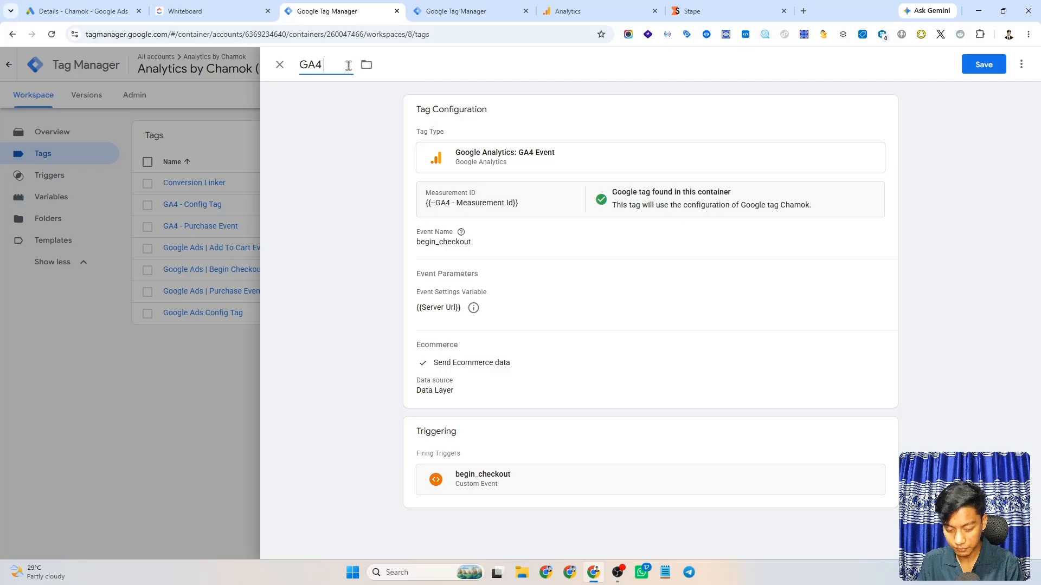
text( - be)
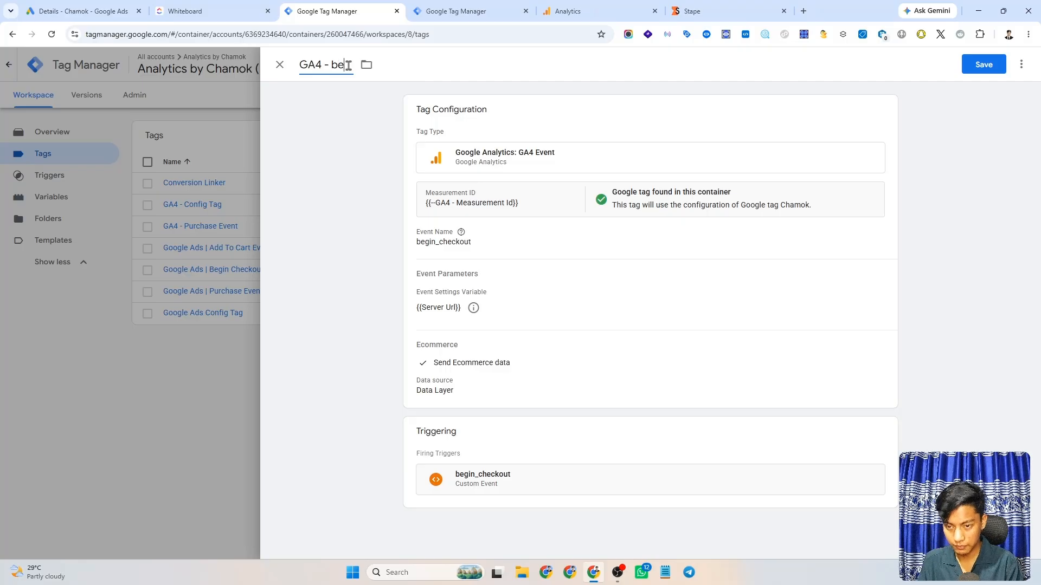
text(gin Che)
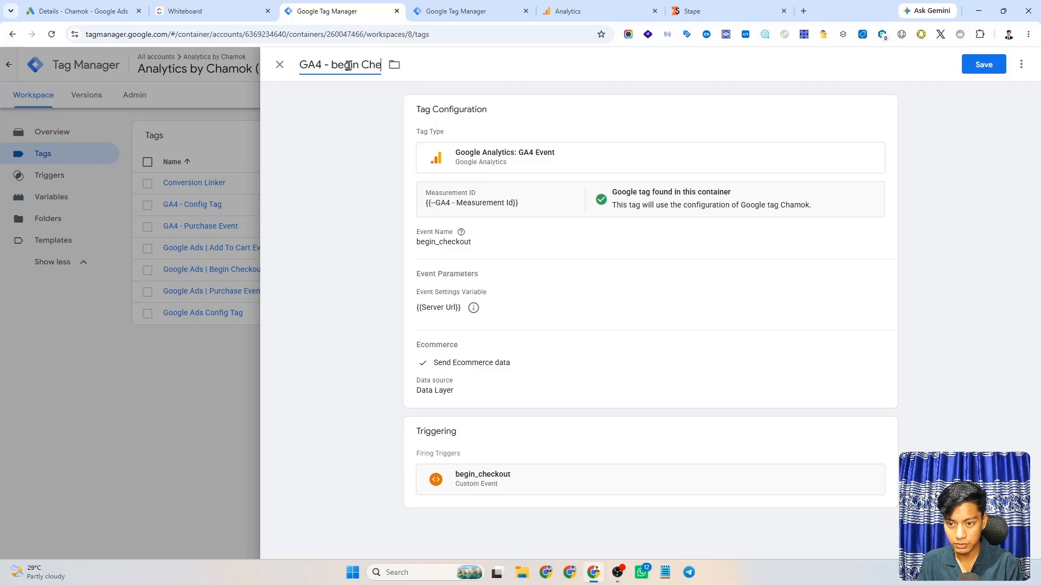
text(ckout Event)
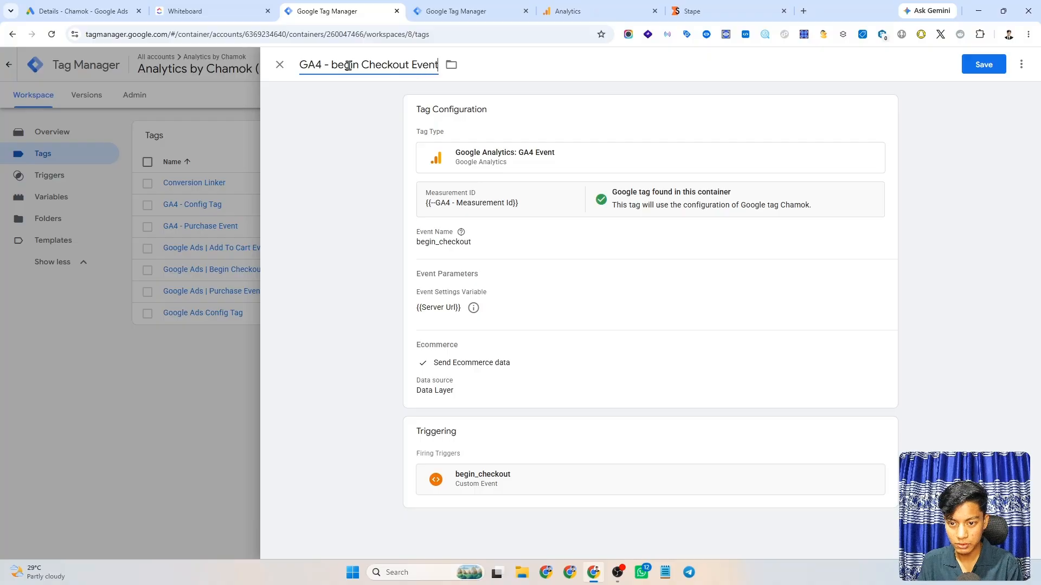
click(984, 65)
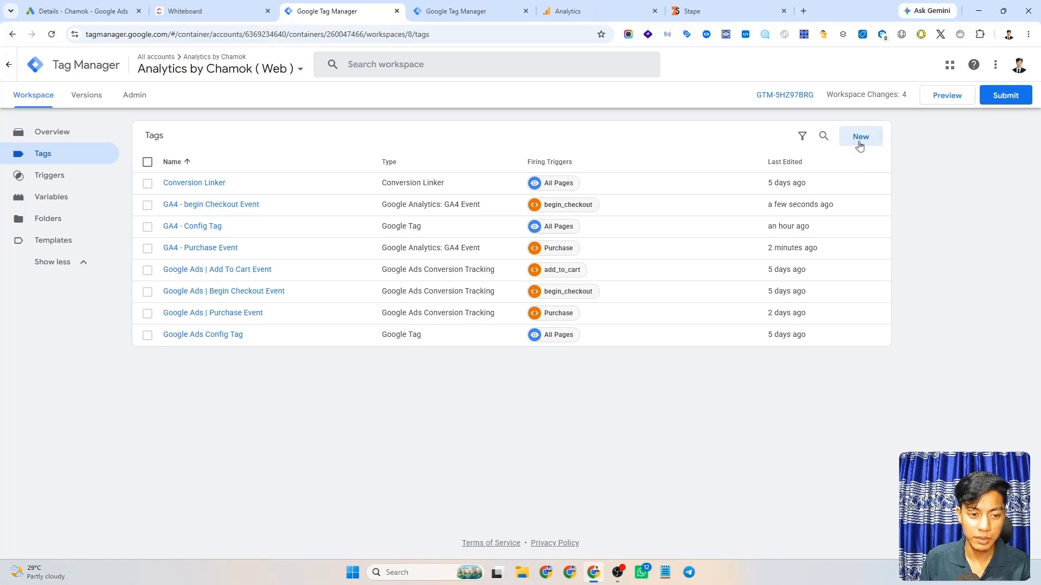
Create a new Google Analytics: GA4 Event tag using the {{--GA4 - Measurement Id}} variable as its measurement ID
click(859, 139)
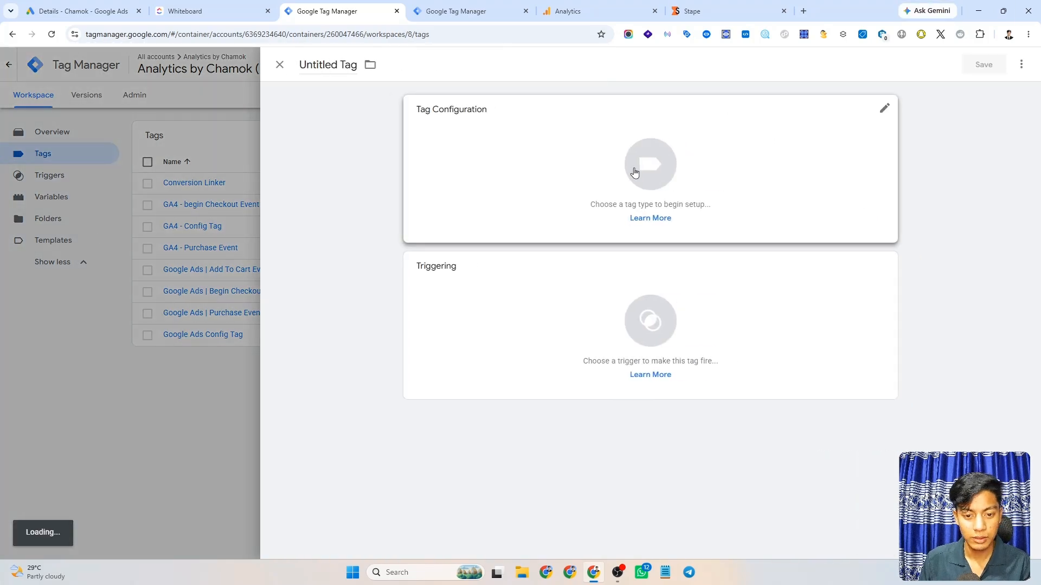
click(630, 162)
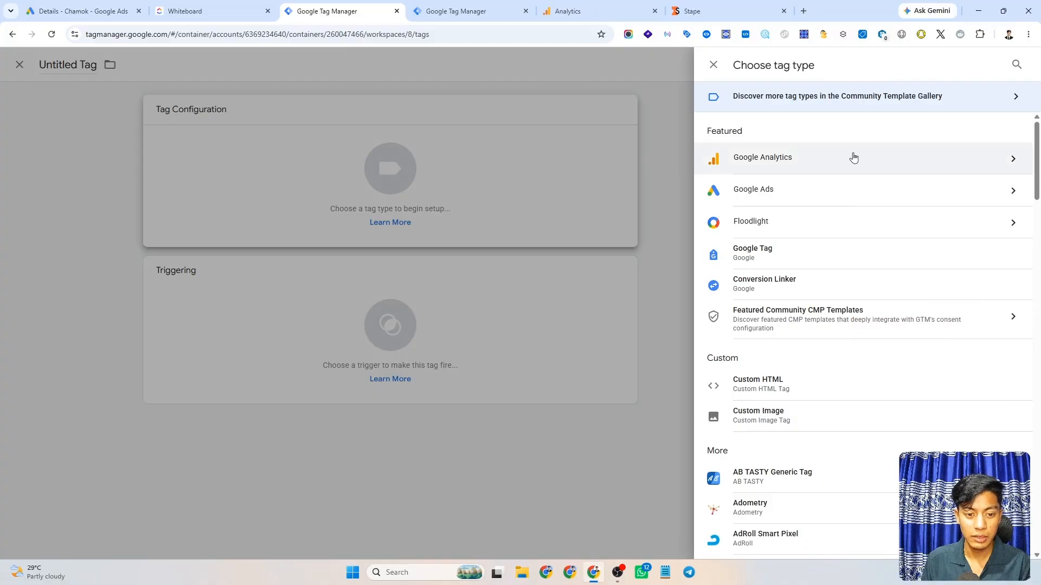
click(855, 155)
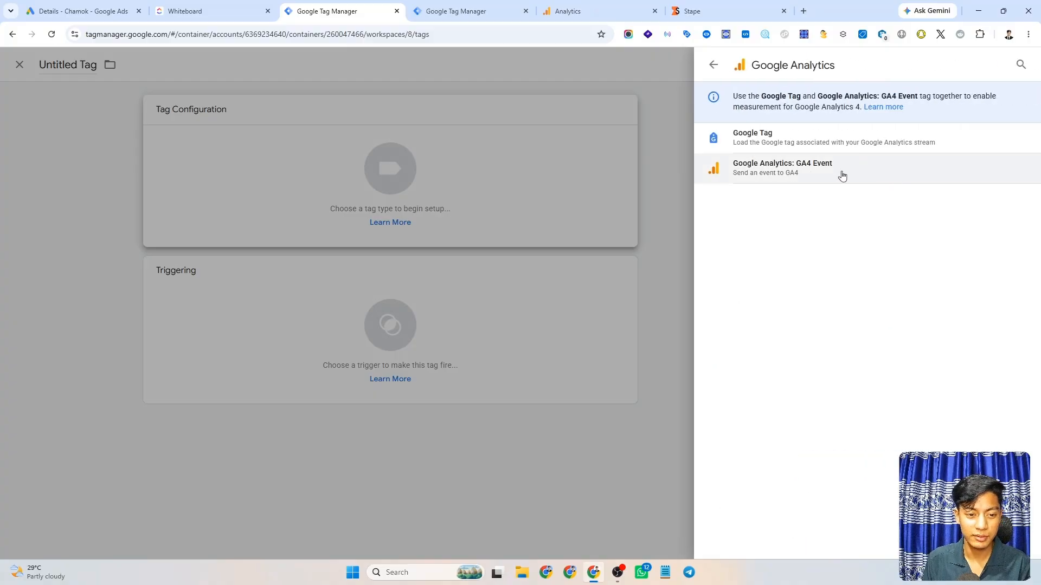
click(839, 173)
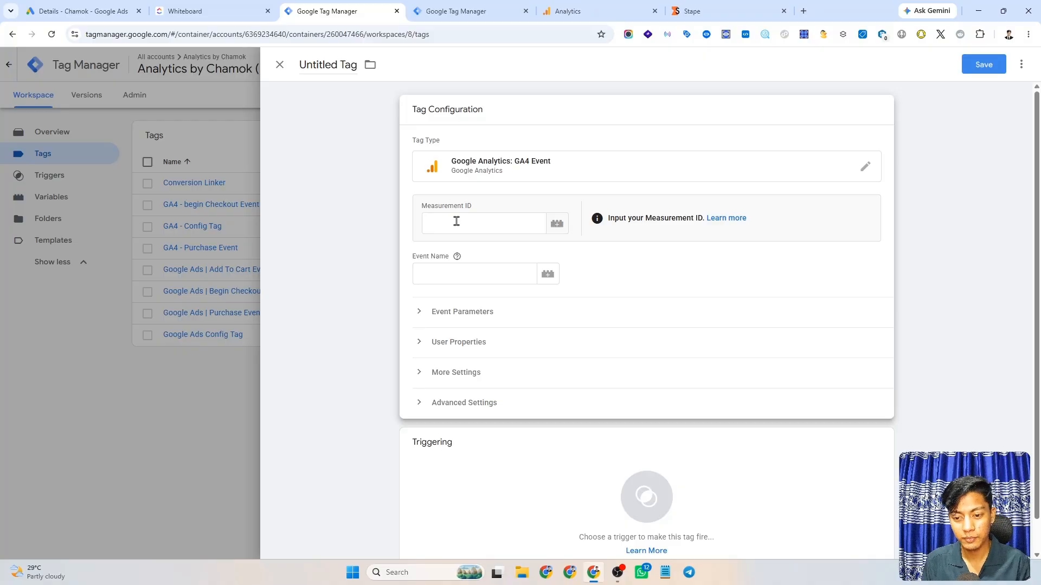
click(457, 221)
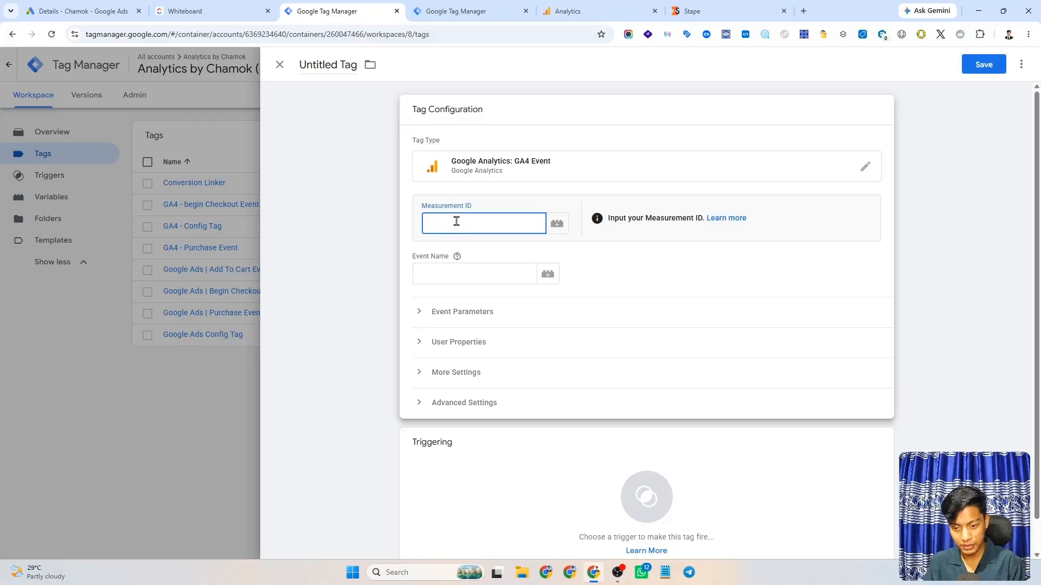
text({{mea)
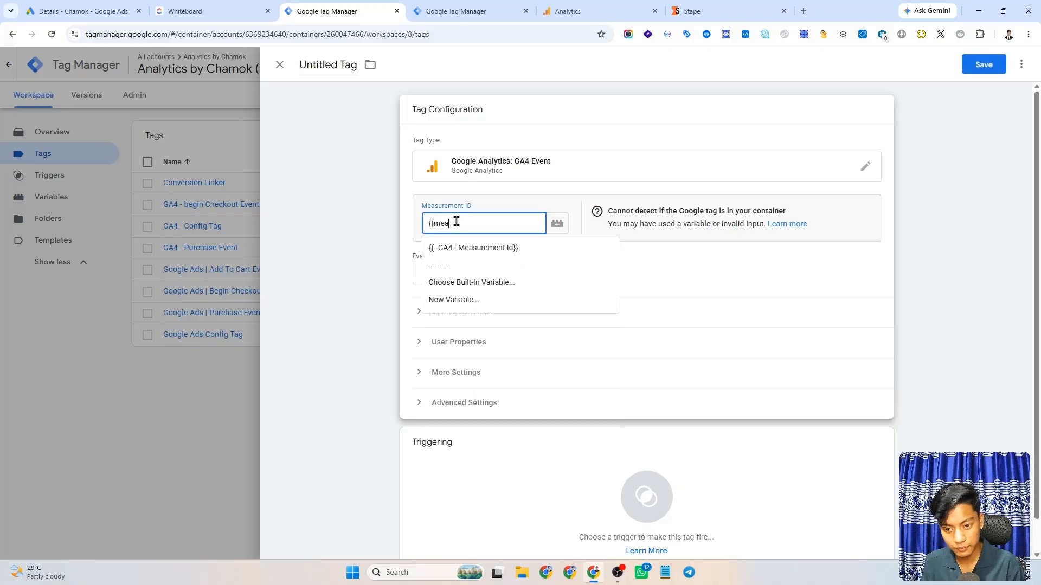
click(499, 248)
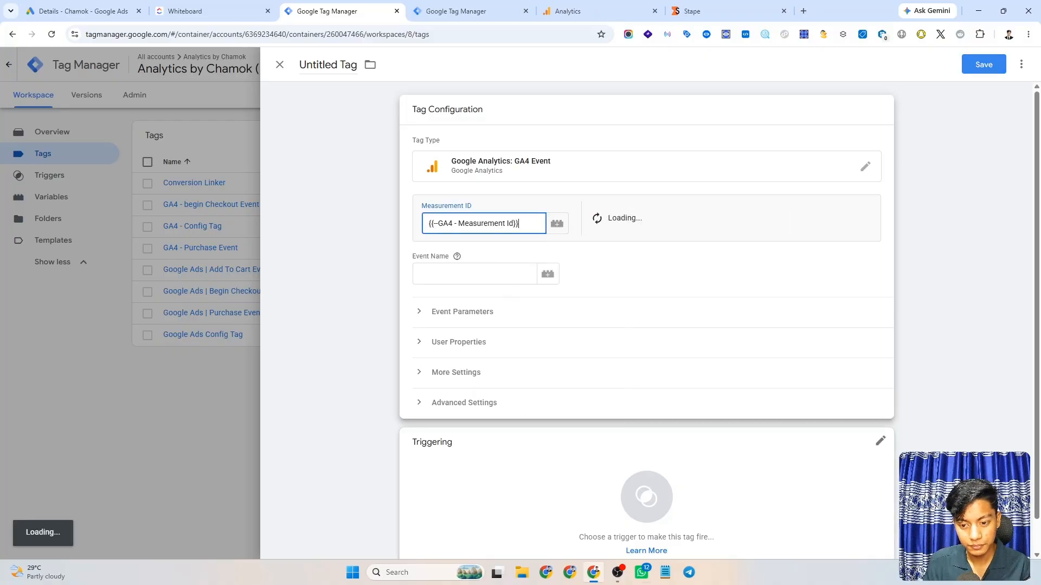
Set the event name of the new GA4 event tag to add_to_cart
click(450, 270)
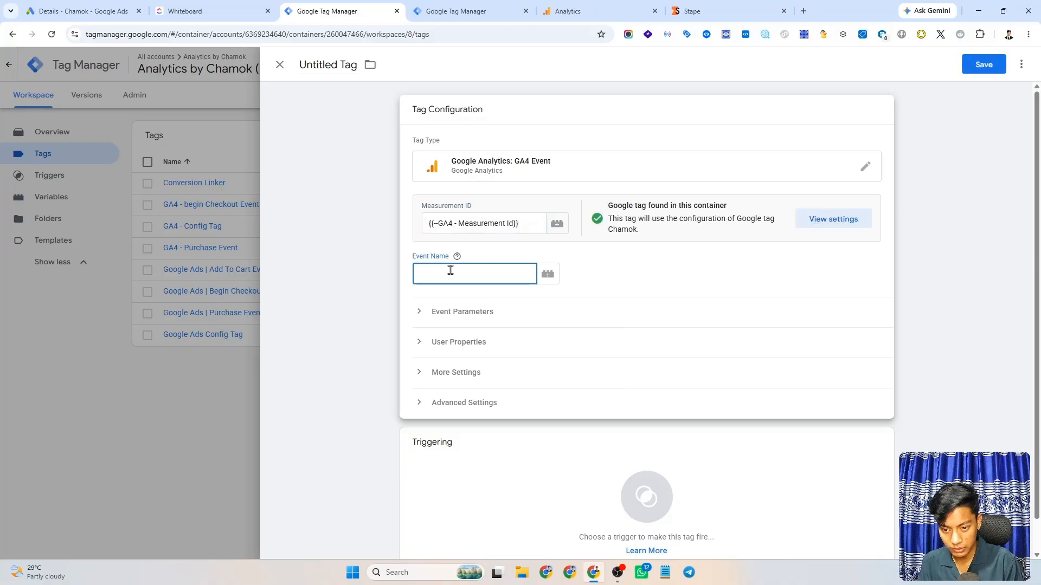
text(add)
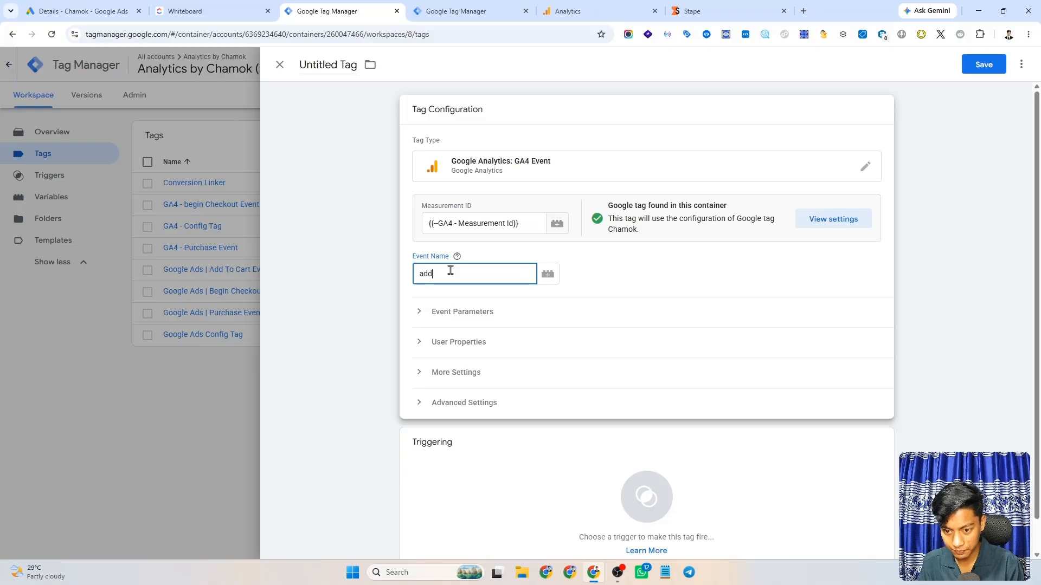
text(_to)
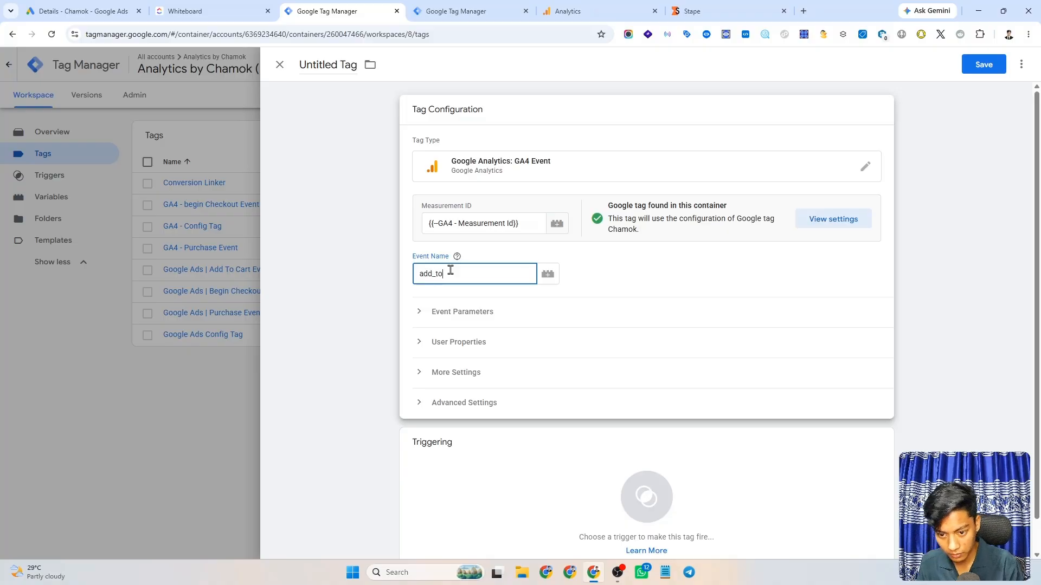
text(_cart)
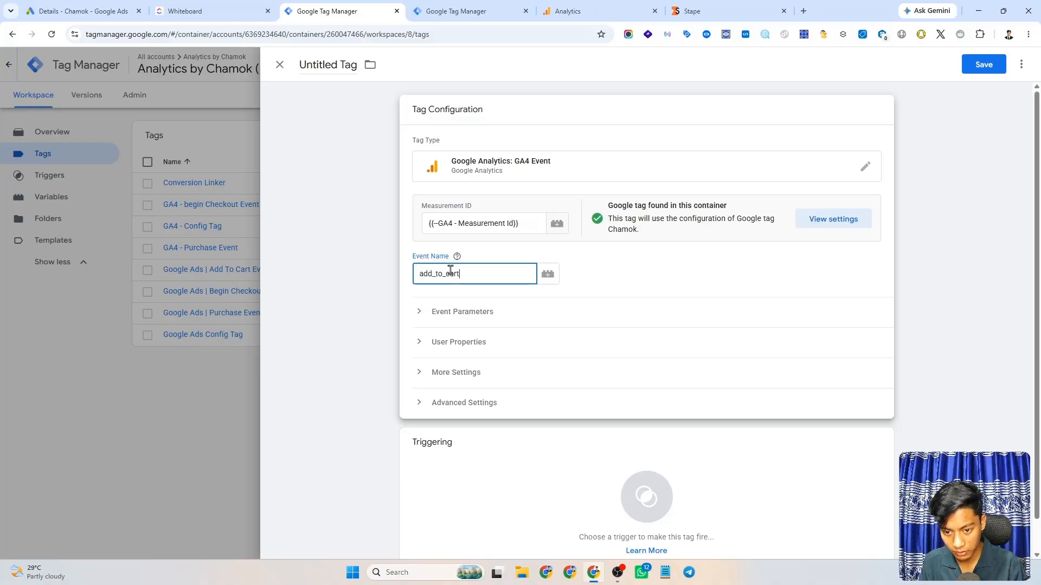
Choose {{Server Url}} as the event settings variable in the add_to_cart tag's event parameters
click(425, 314)
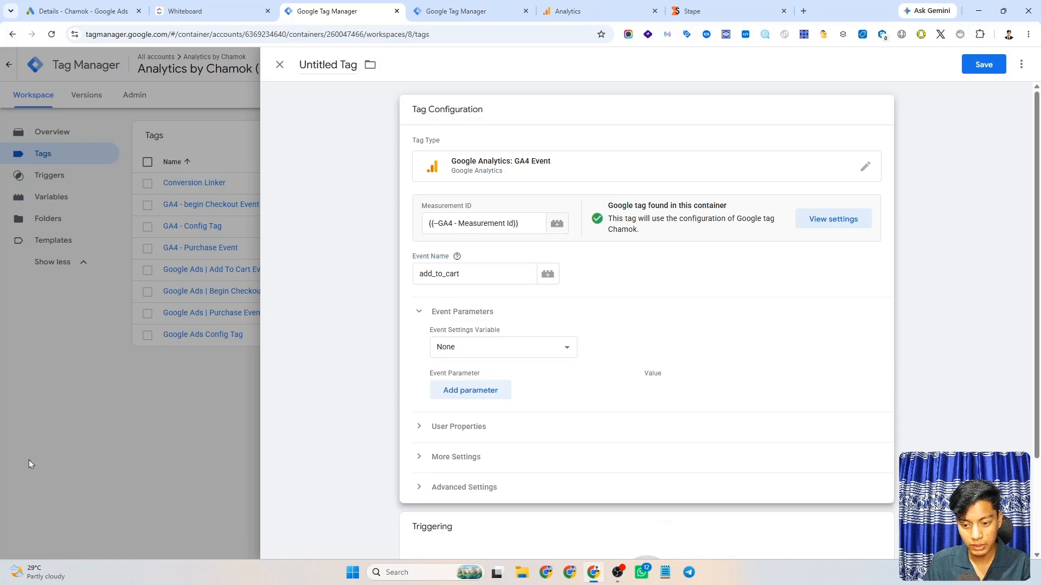
click(500, 349)
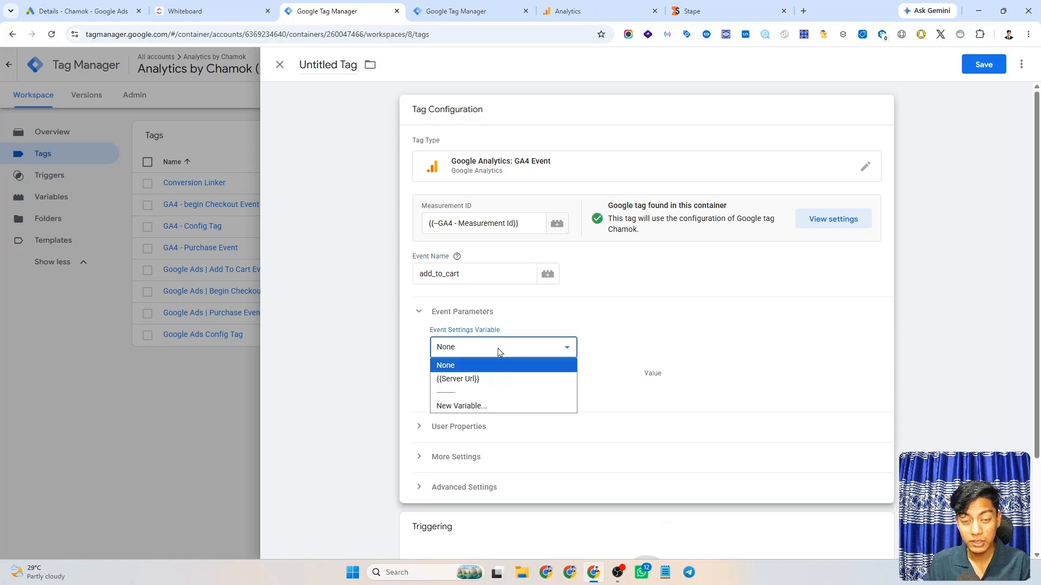
click(484, 379)
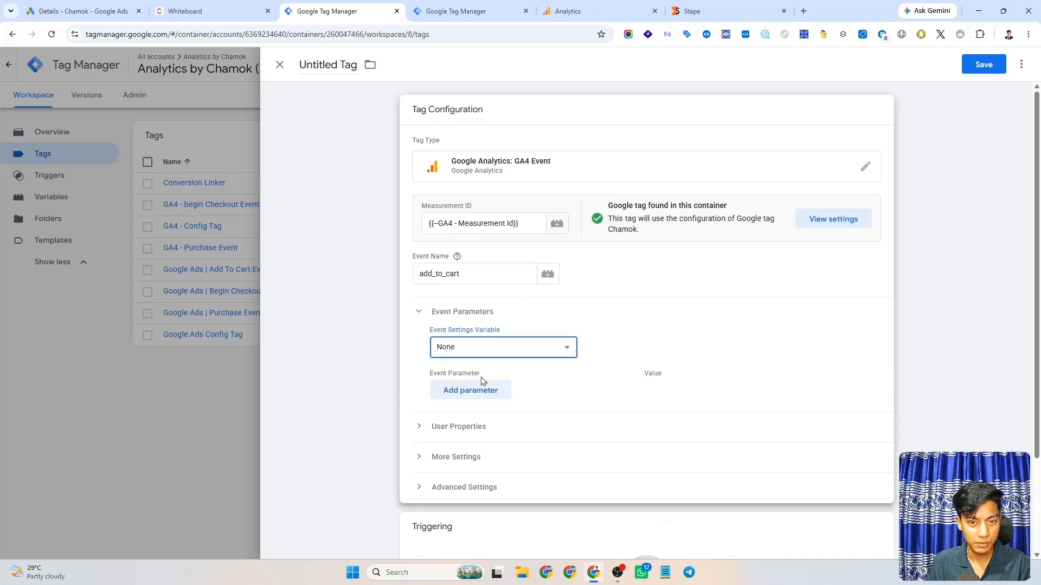
click(620, 323)
Enable sending ecommerce data for the add_to_cart tag
scroll(476, 342, down, 1)
click(465, 340)
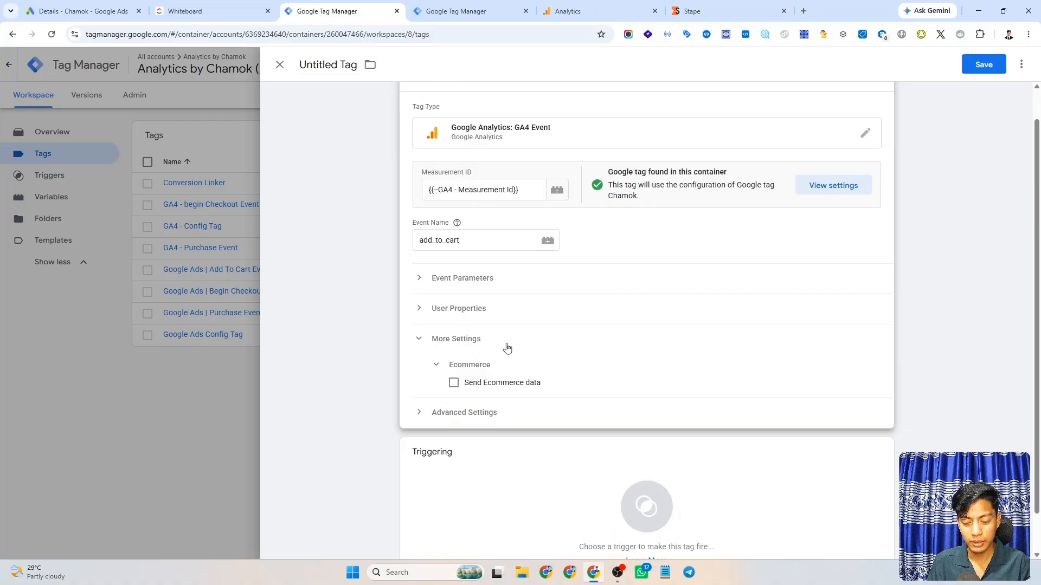
scroll(488, 353, down, 1)
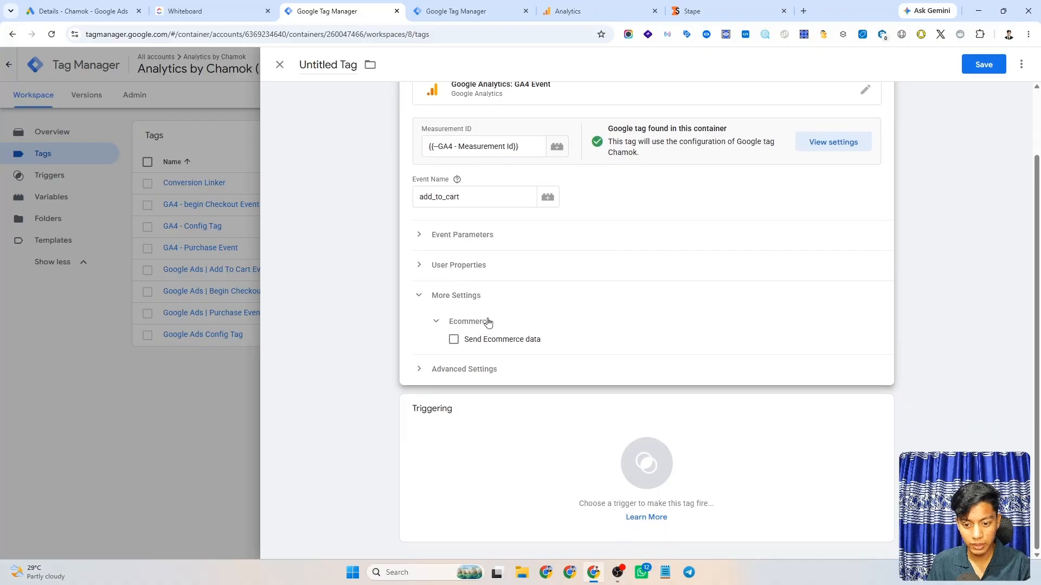
click(453, 340)
Assign the add_to_cart custom event trigger to the new GA4 event tag
scroll(529, 408, down, 1)
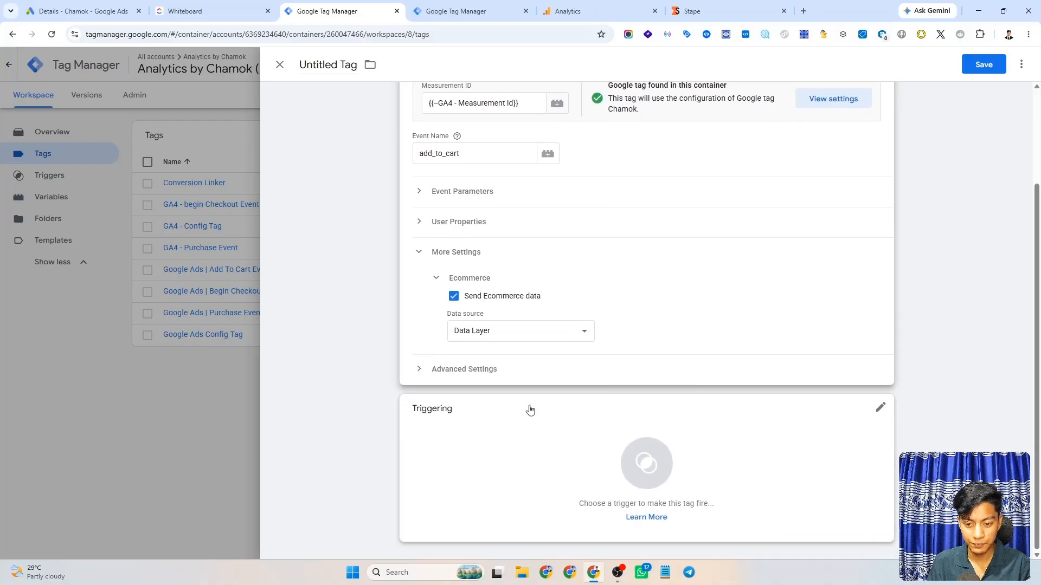
click(590, 452)
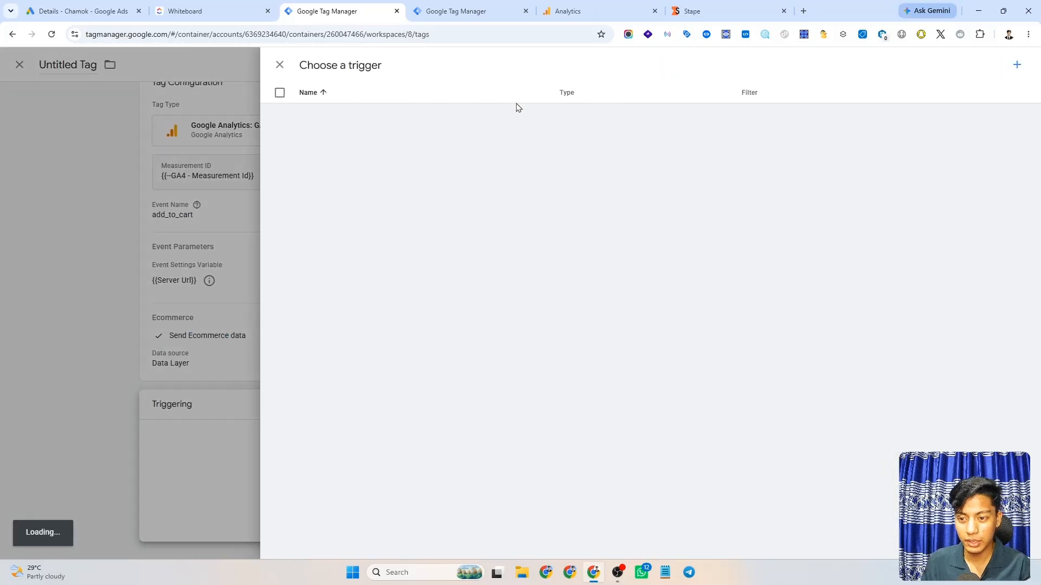
click(330, 112)
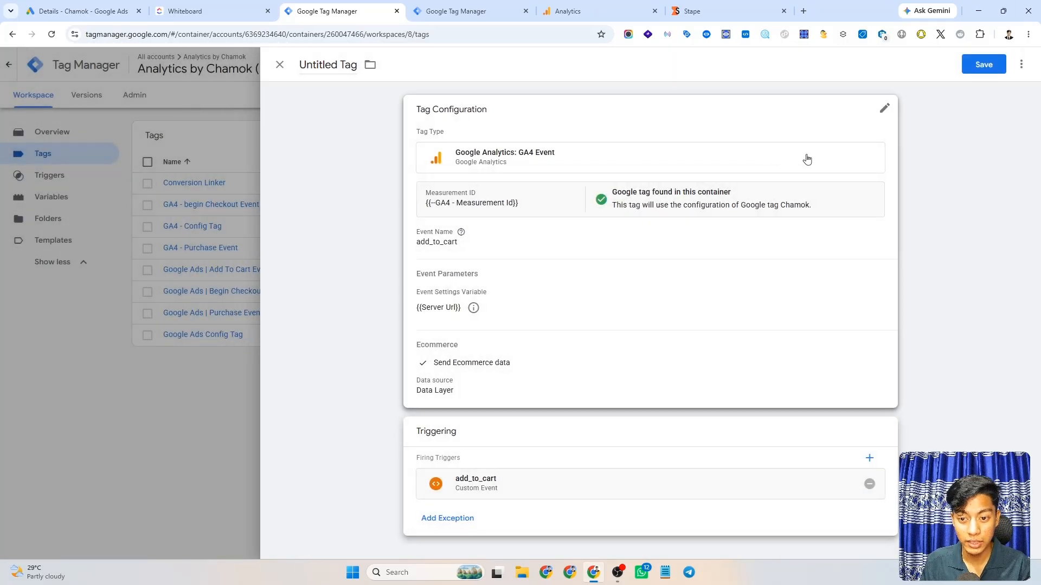
Name the add_to_cart tag "GA4 - Add To Cart Event" and save it
click(324, 66)
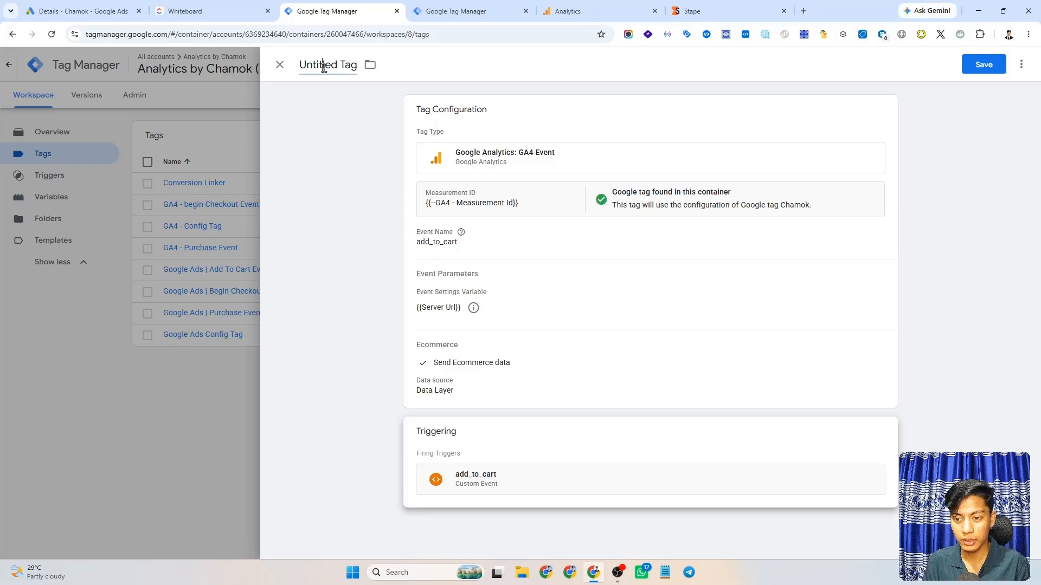
triple_click(324, 66)
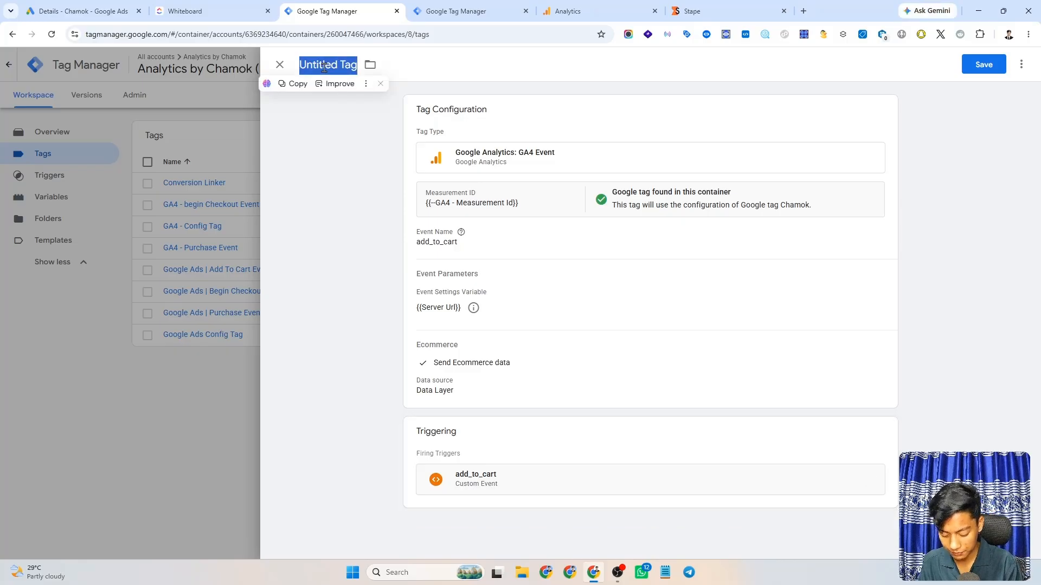
text(GA4)
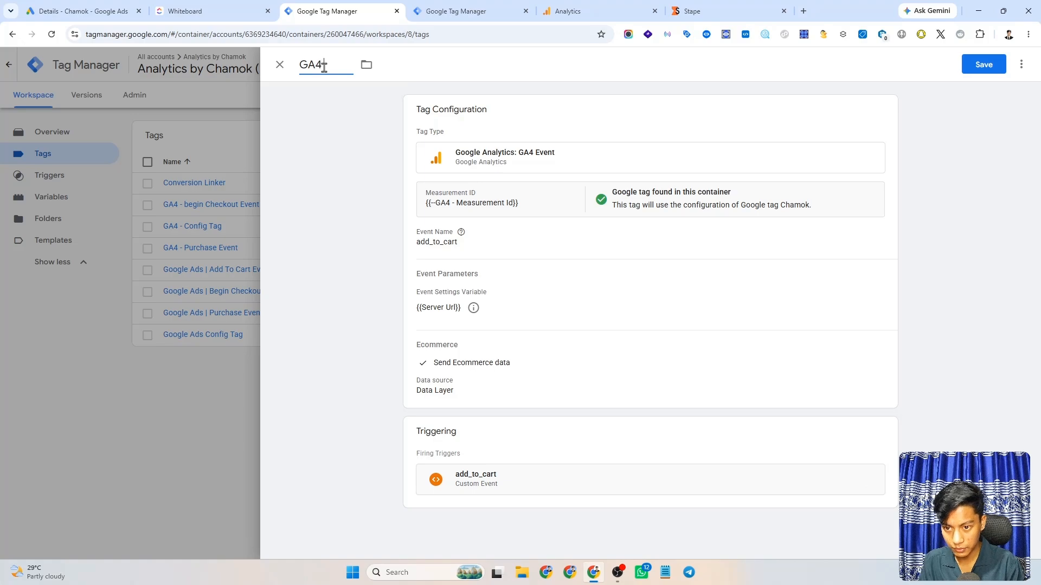
text(-)
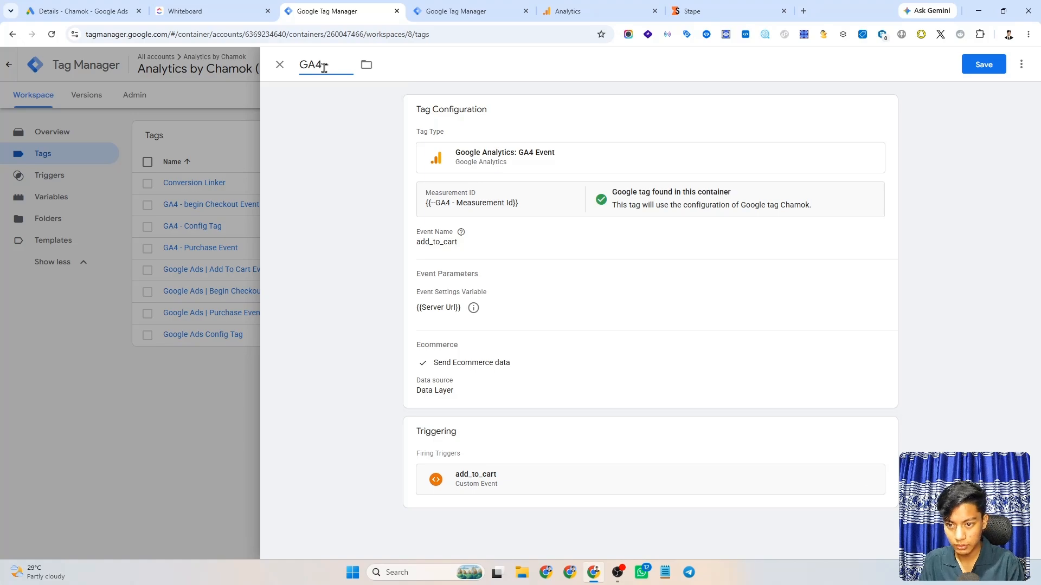
text( Add To)
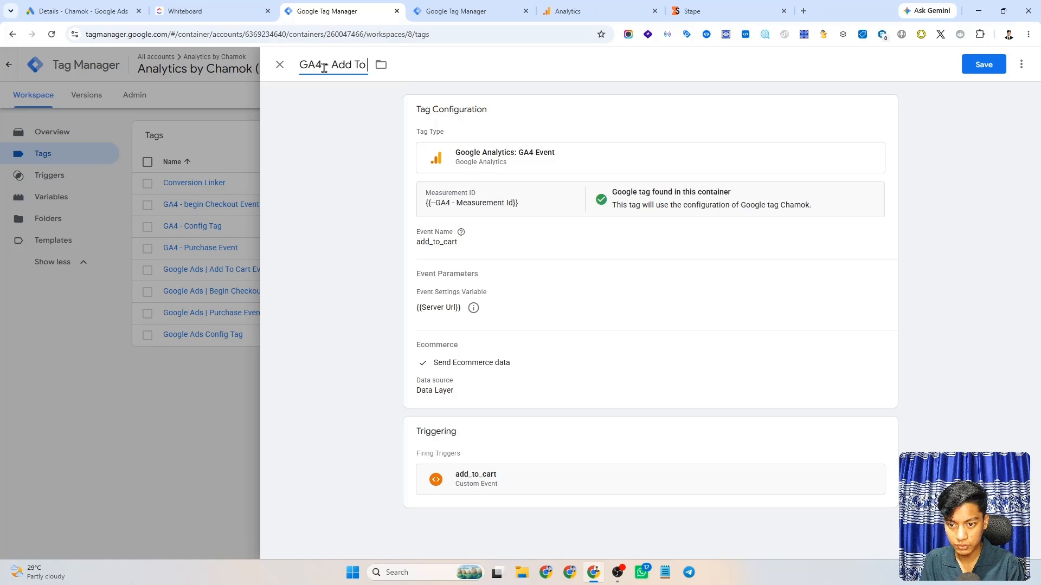
text( Cart Edvent)
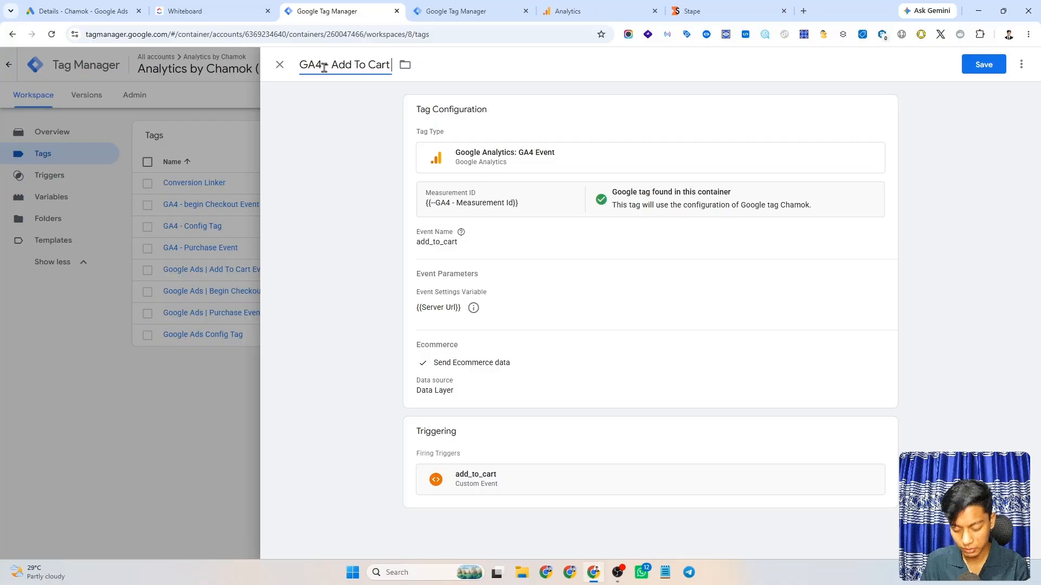
key(BackSpace)
key(BackSpace)
key(BackSpace)
key(BackSpace)
key(BackSpace)
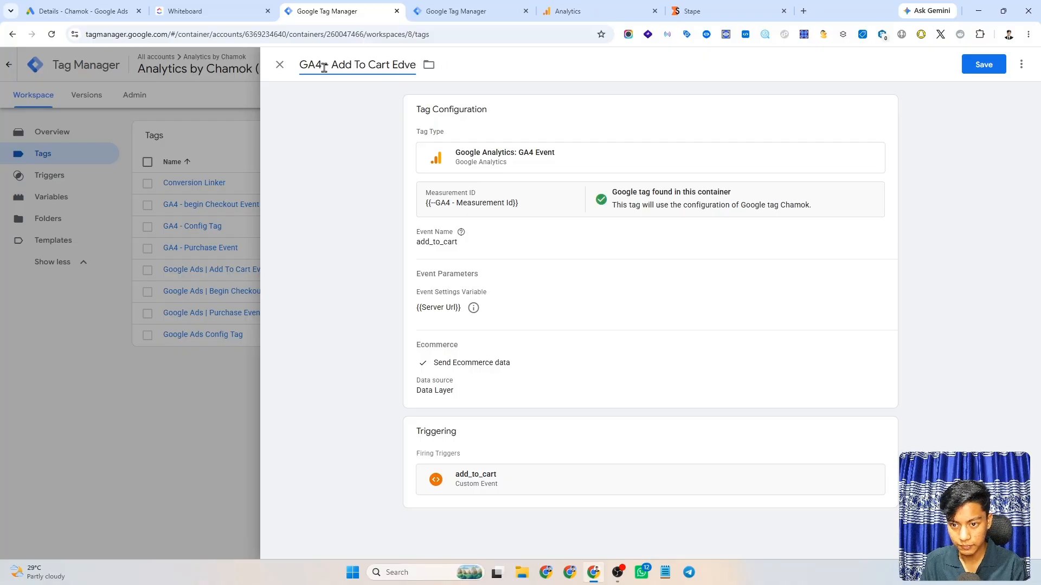
text(vent)
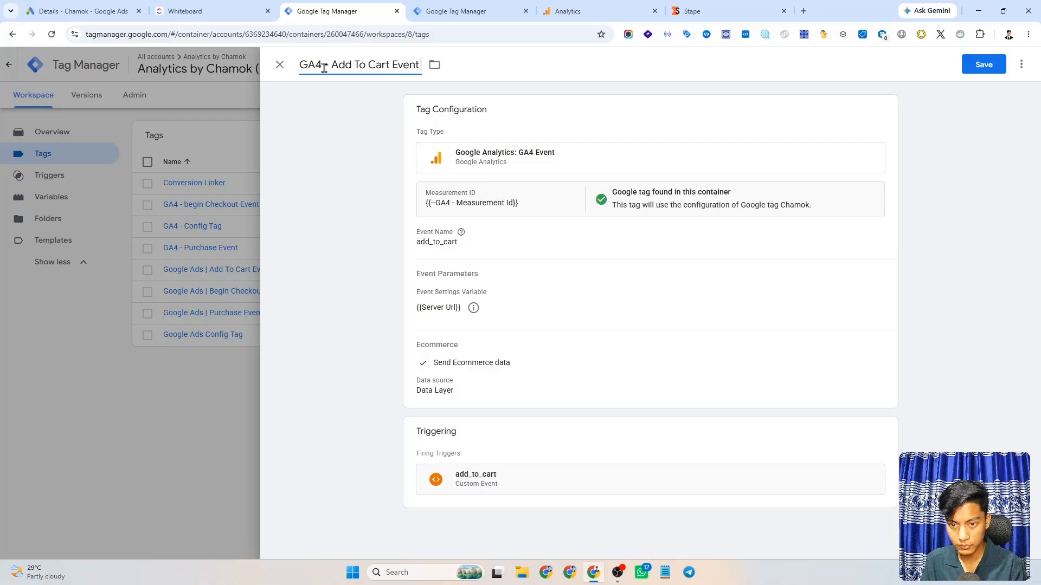
click(985, 67)
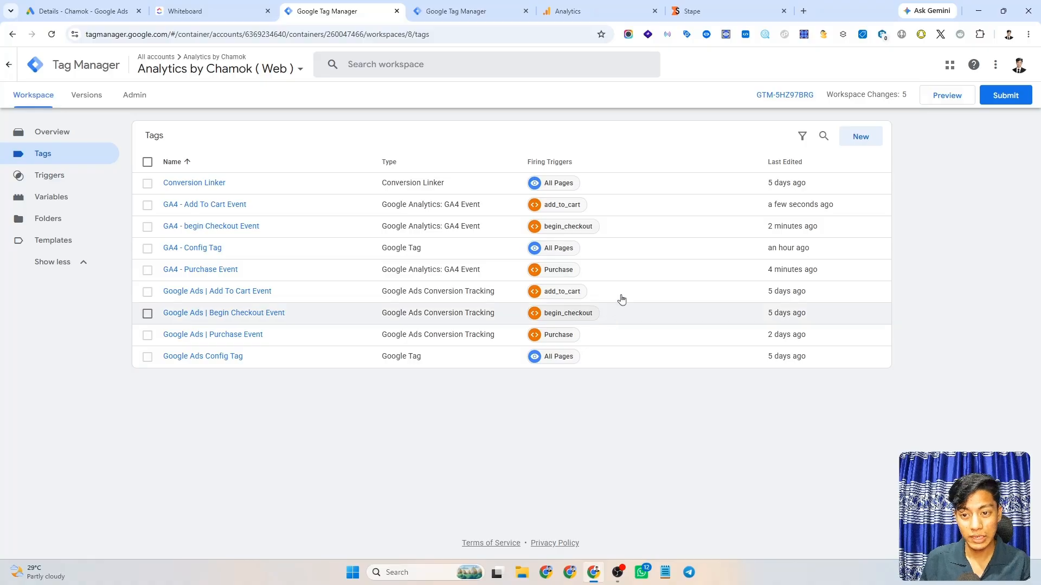
Create a Conversion Linker tag in the server container with incoming linker parameters accepted
click(480, 10)
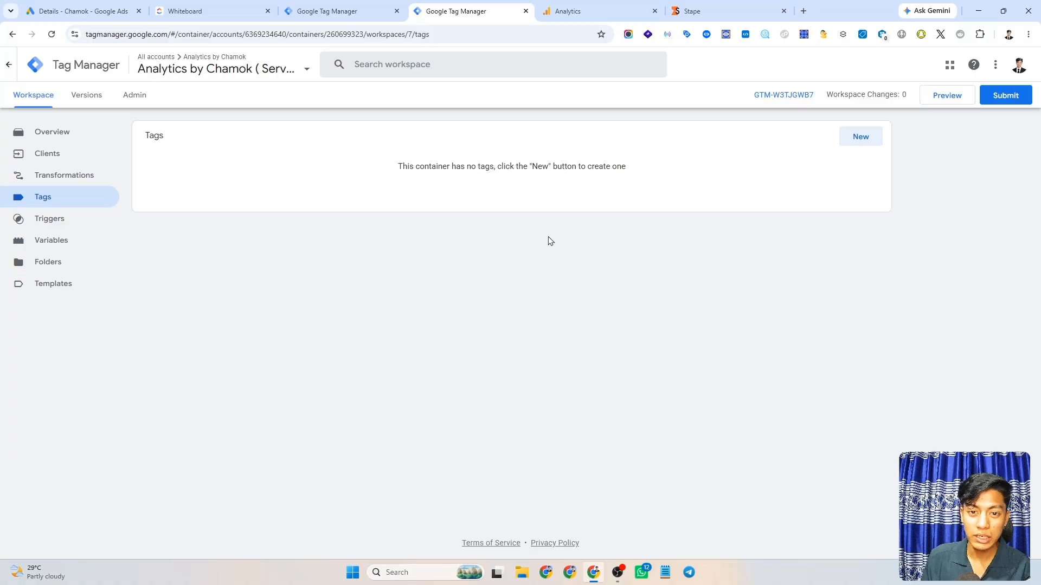
click(856, 140)
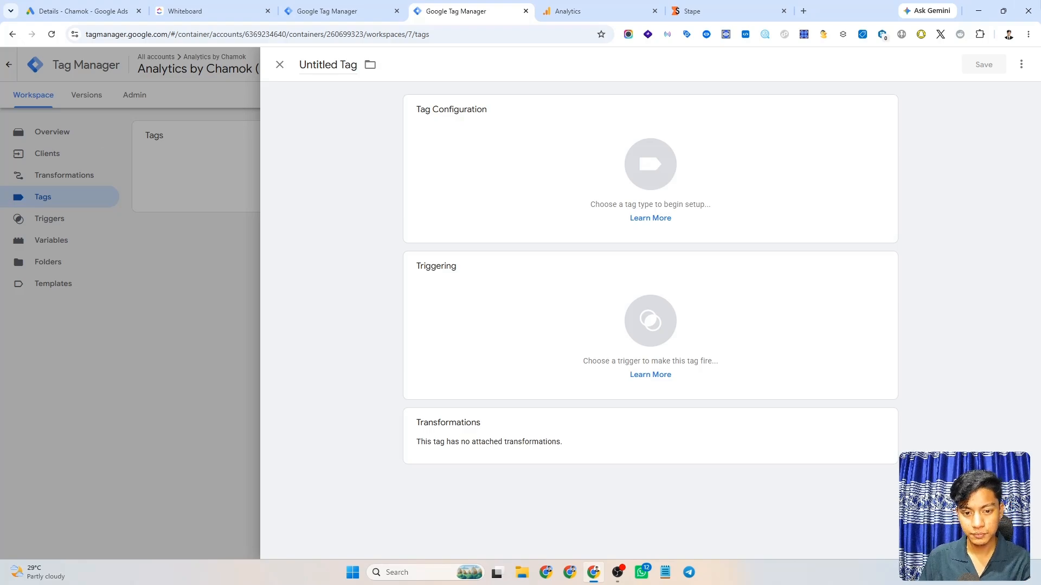
click(682, 160)
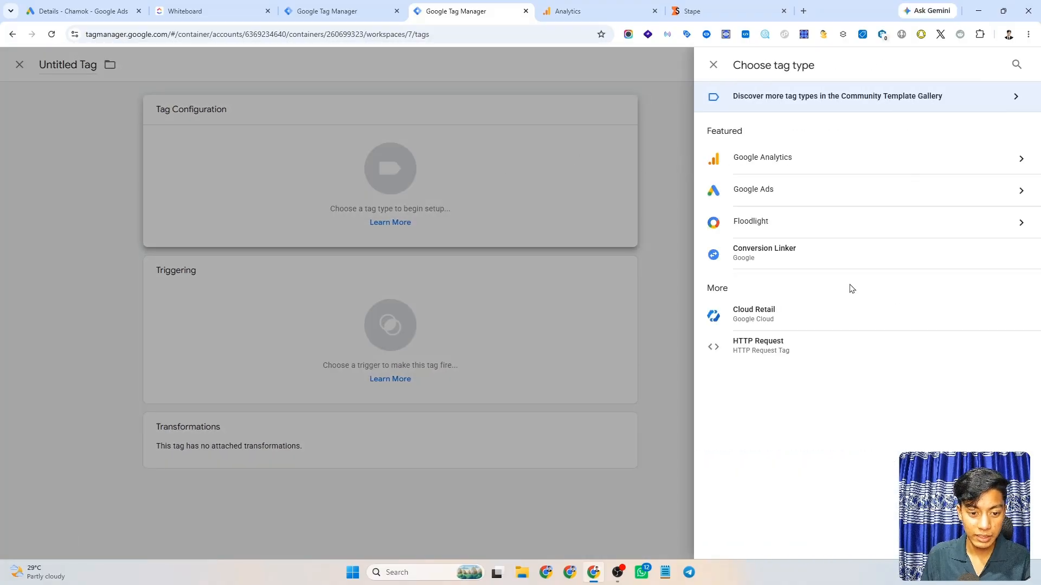
click(789, 253)
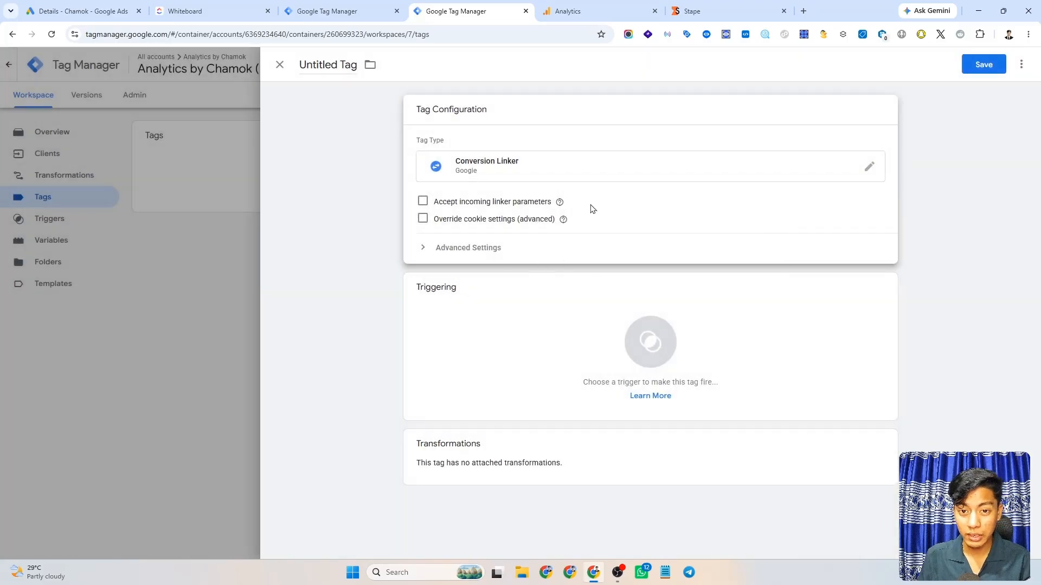
mouse_move(536, 205)
click(422, 201)
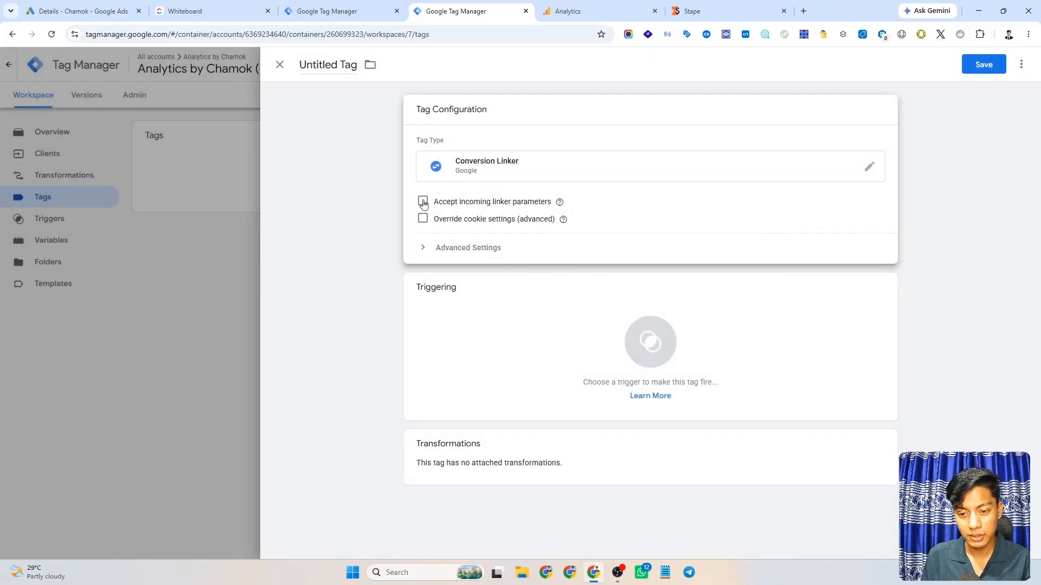
Assign the All Pages trigger to the new tag and save it as "Conversion Linker"
click(549, 329)
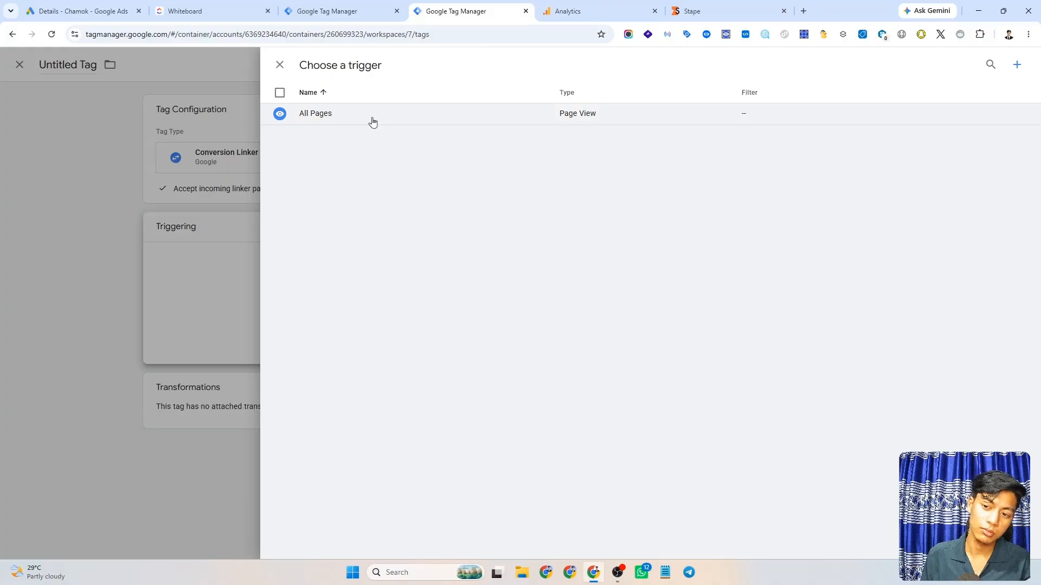
click(373, 121)
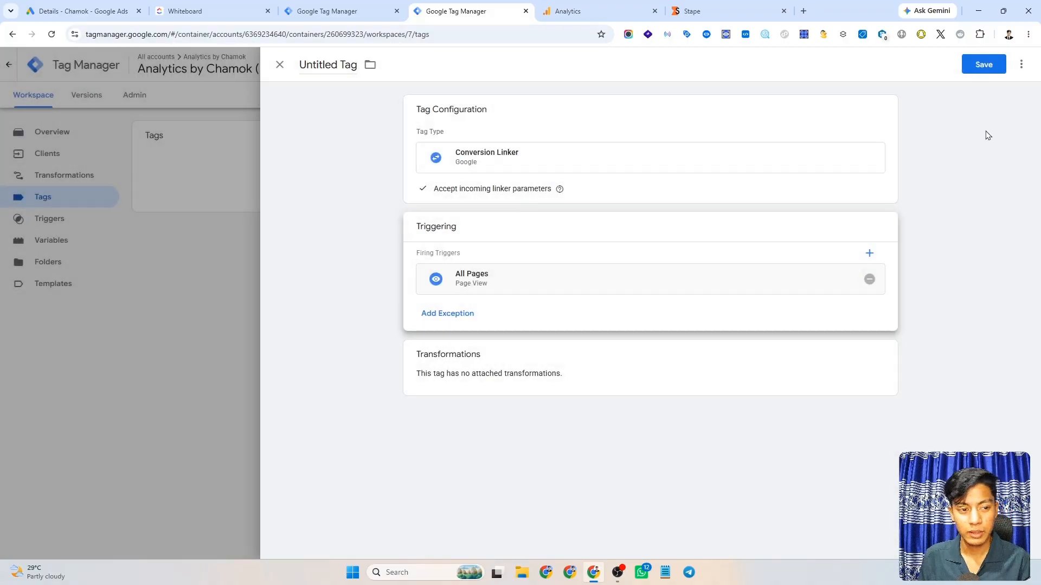
click(983, 64)
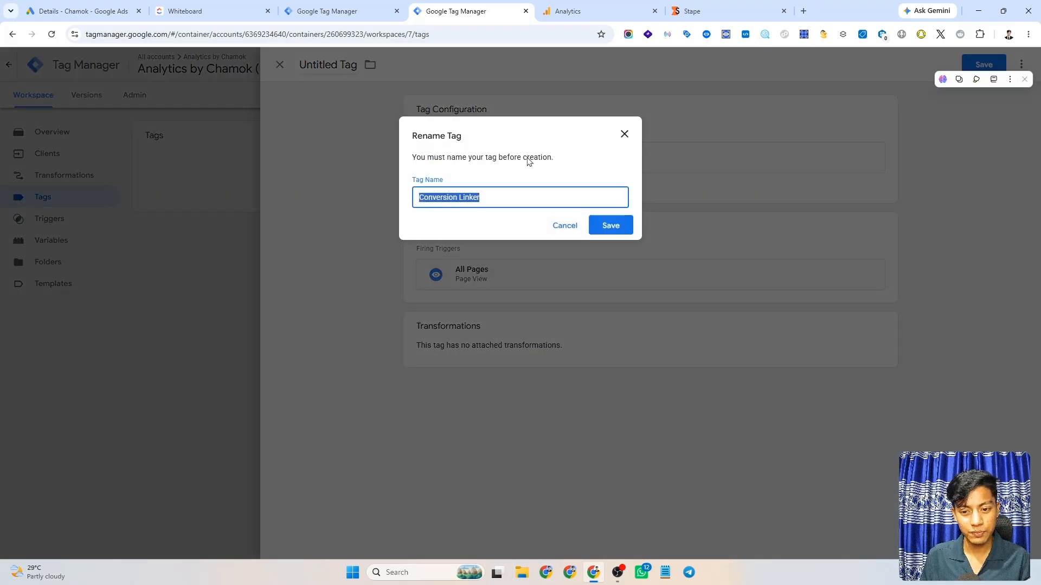
click(497, 198)
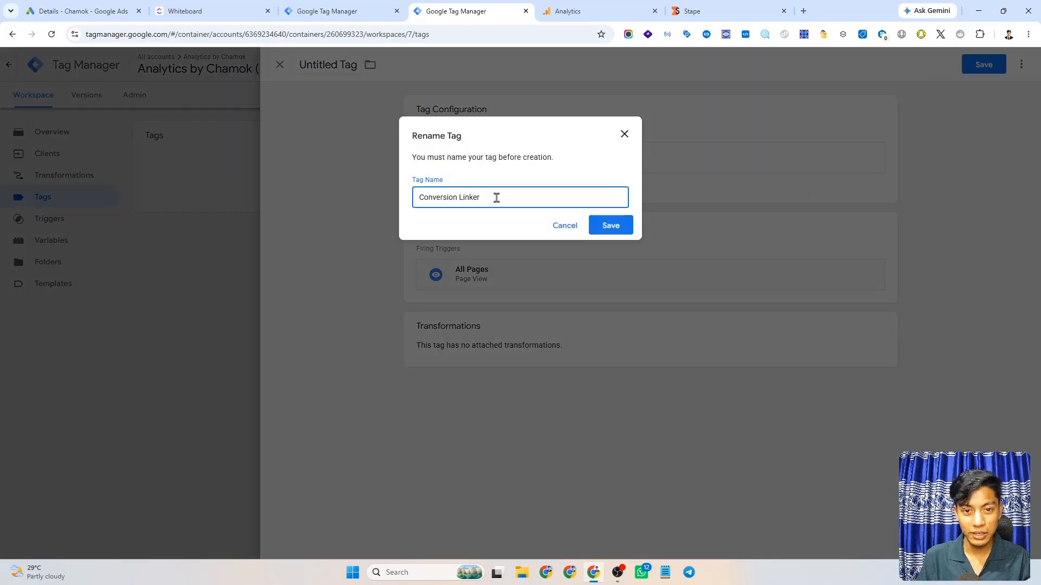
click(610, 228)
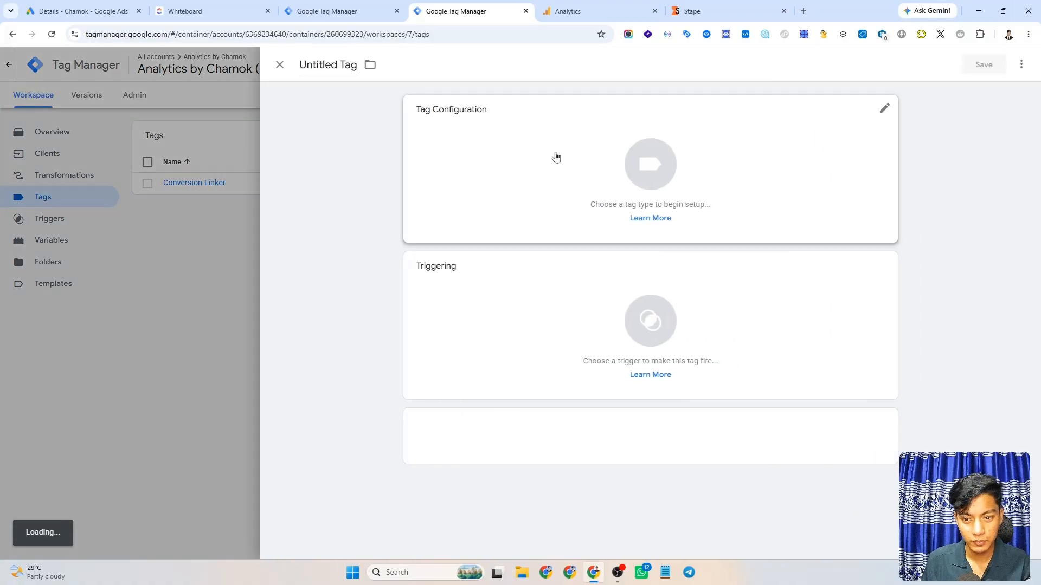
Start a new tag in the server container with the Google Ads Conversion Tracking type
click(642, 159)
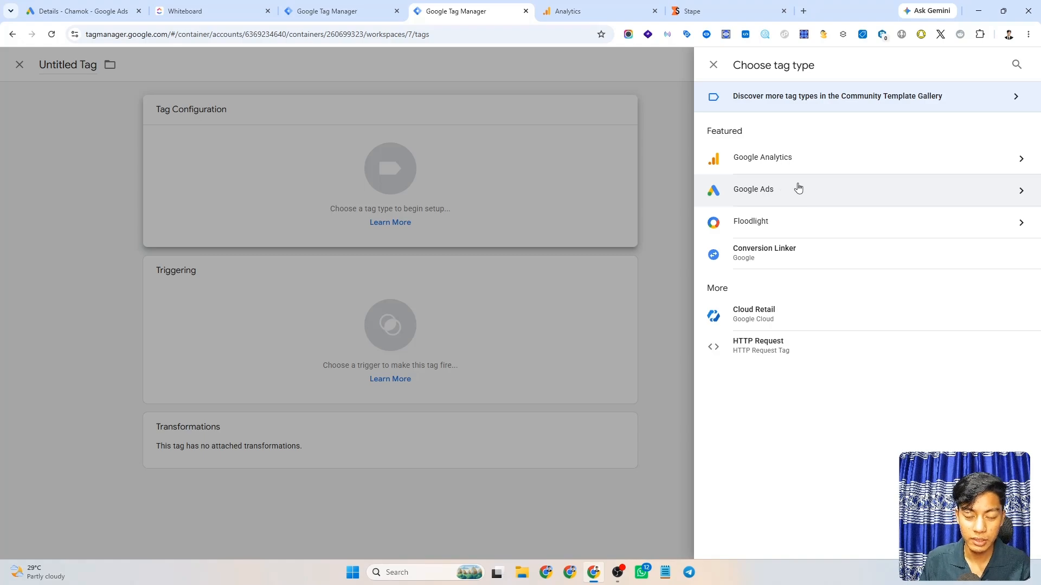
click(795, 202)
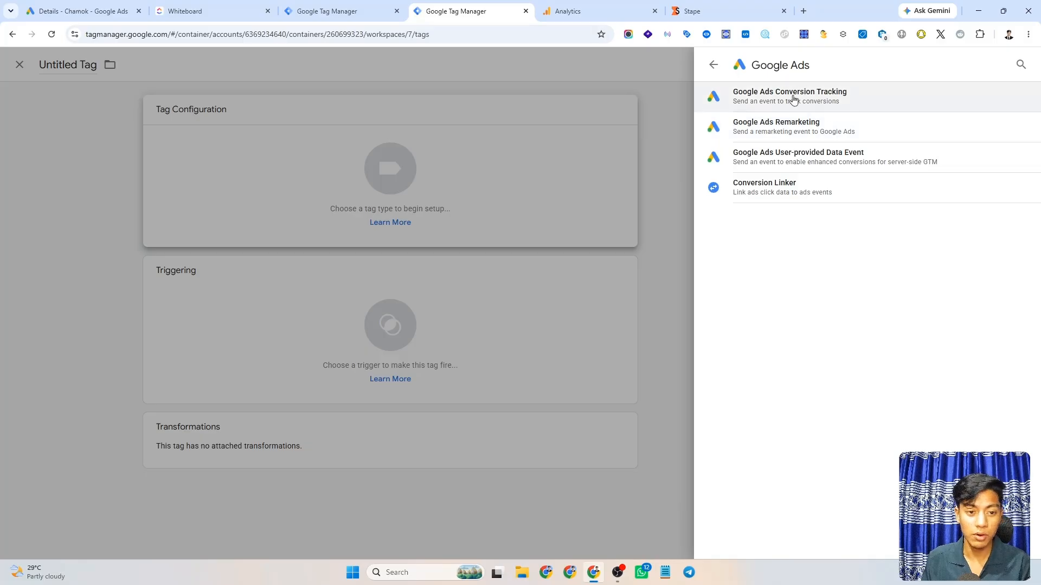
click(787, 99)
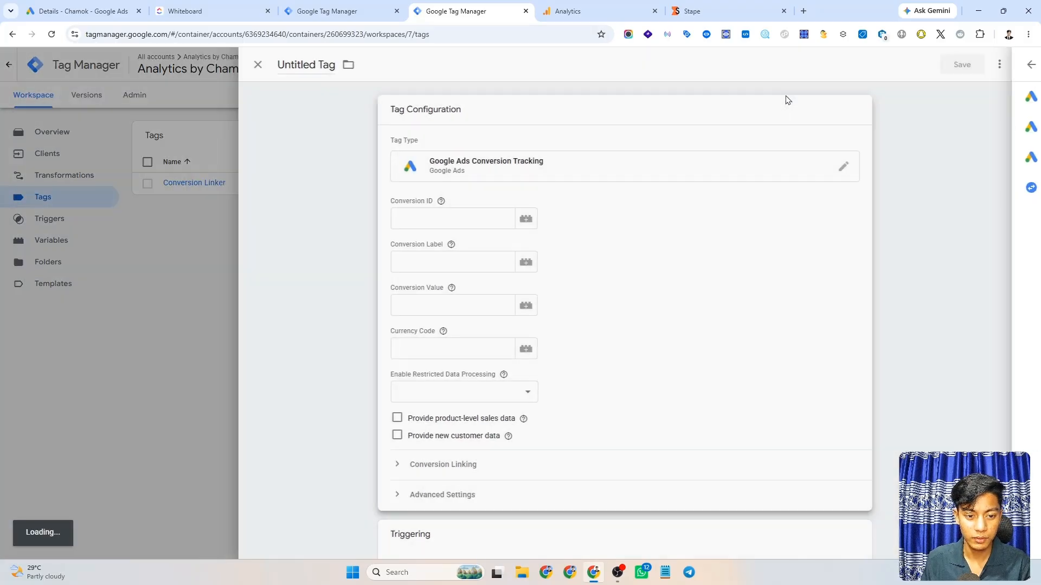
scroll(710, 220, down, 2)
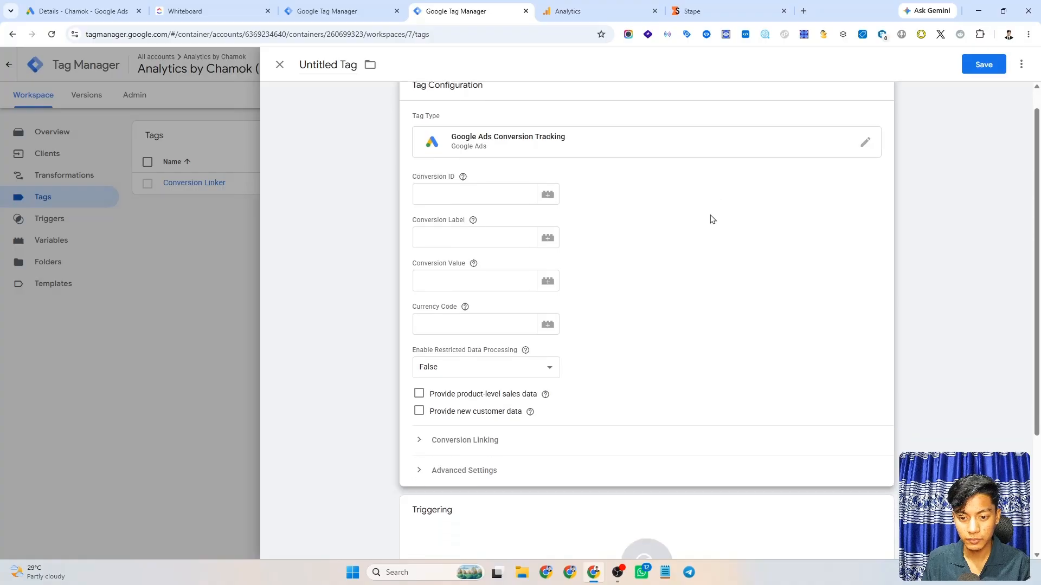
click(475, 151)
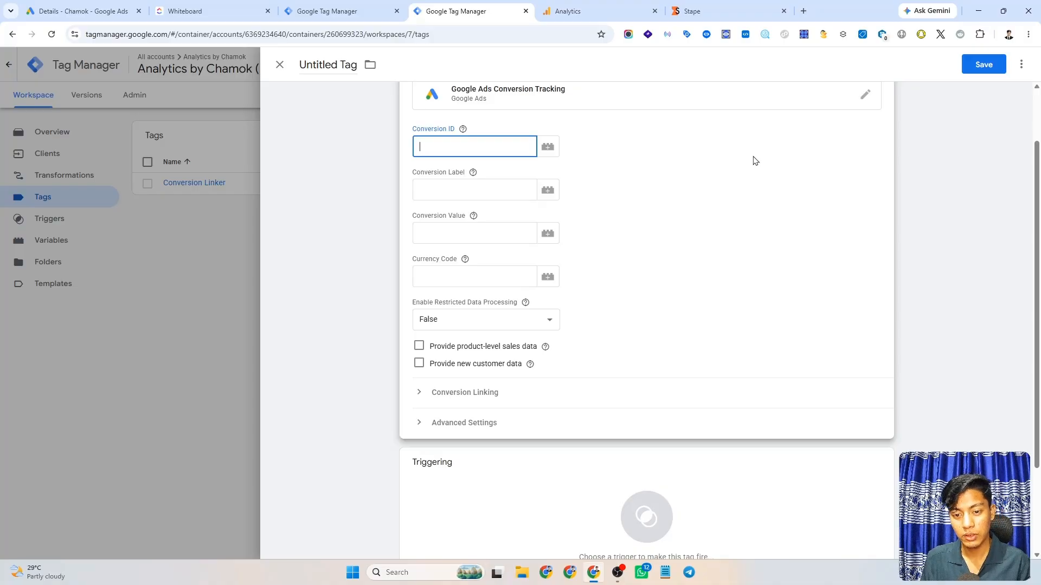
scroll(702, 184, up, 1)
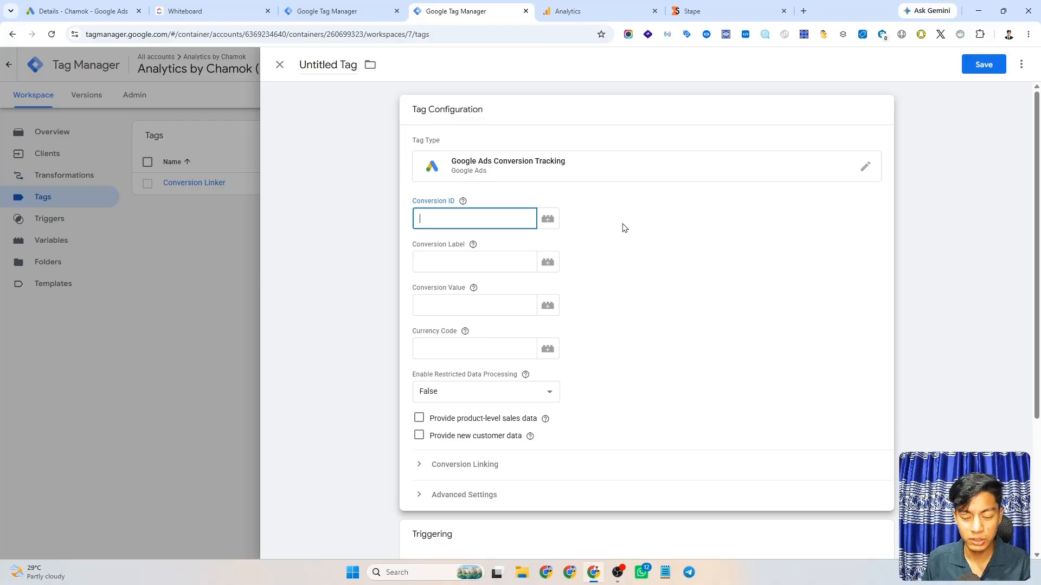
Copy the value of the "-- Conversion id" variable in the web container and return to the server container's unsaved tag
click(363, 6)
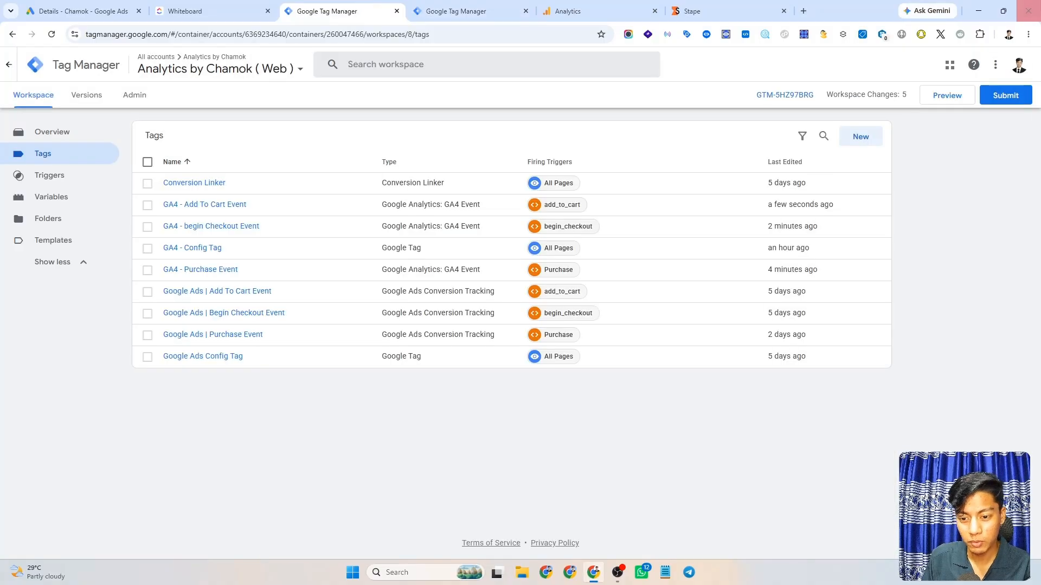
click(48, 204)
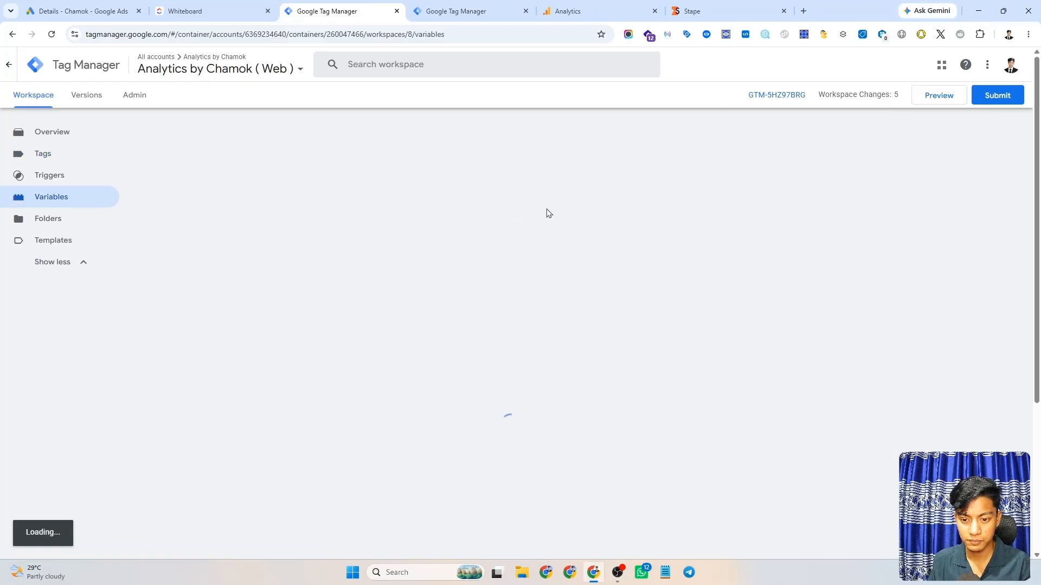
scroll(381, 269, down, 3)
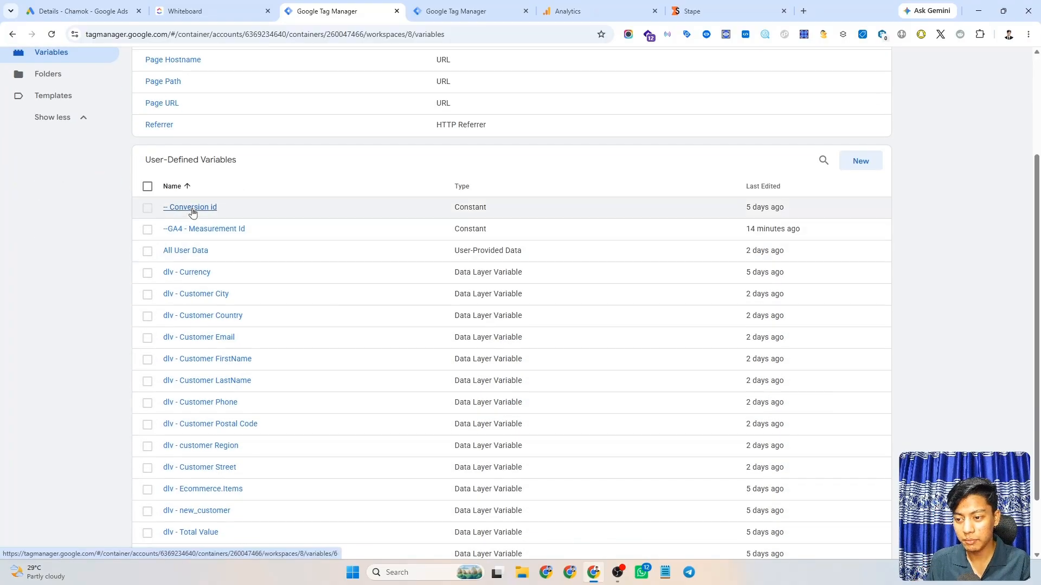
click(190, 208)
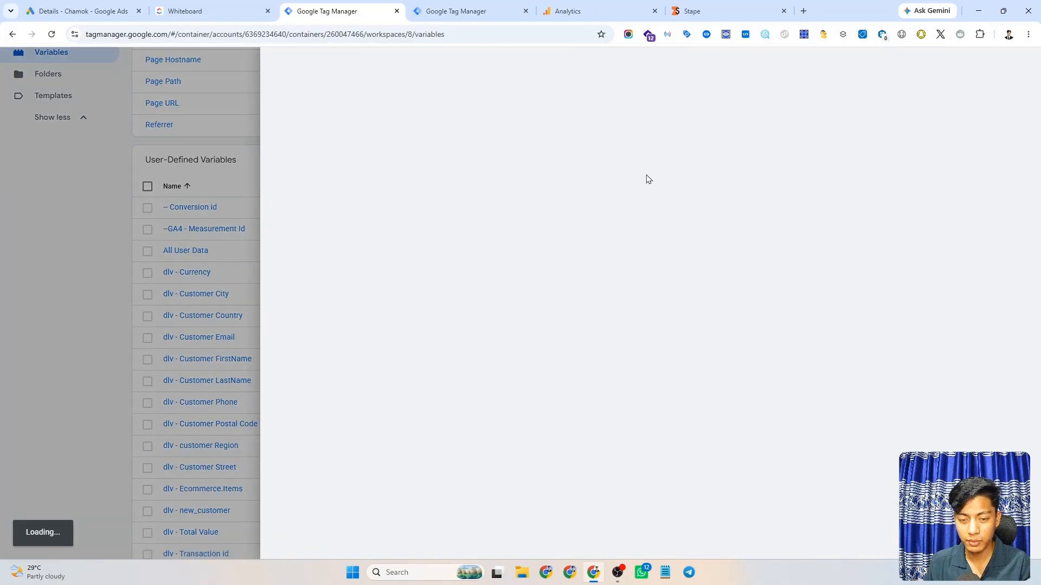
click(623, 209)
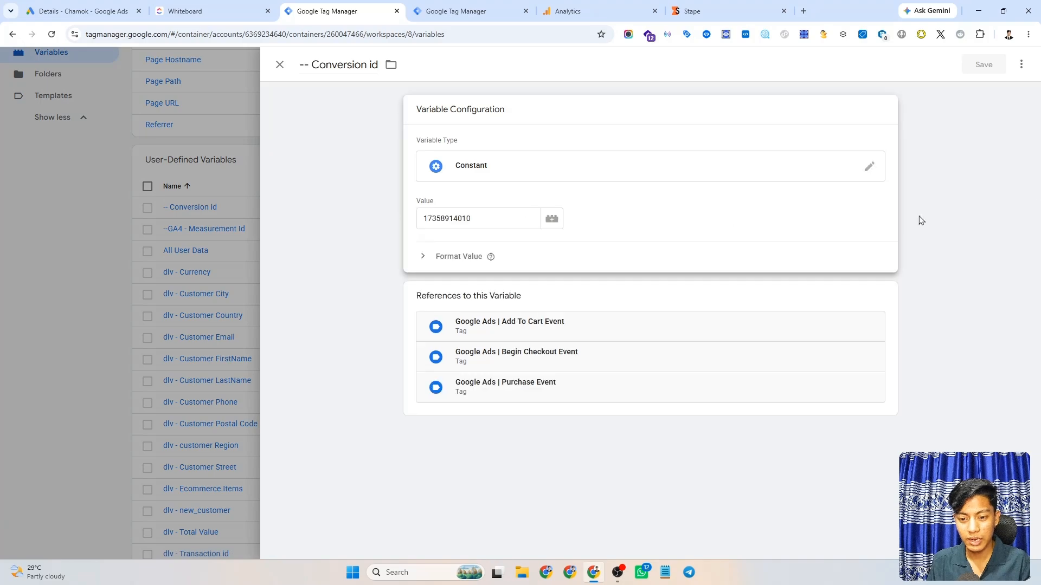
click(489, 219)
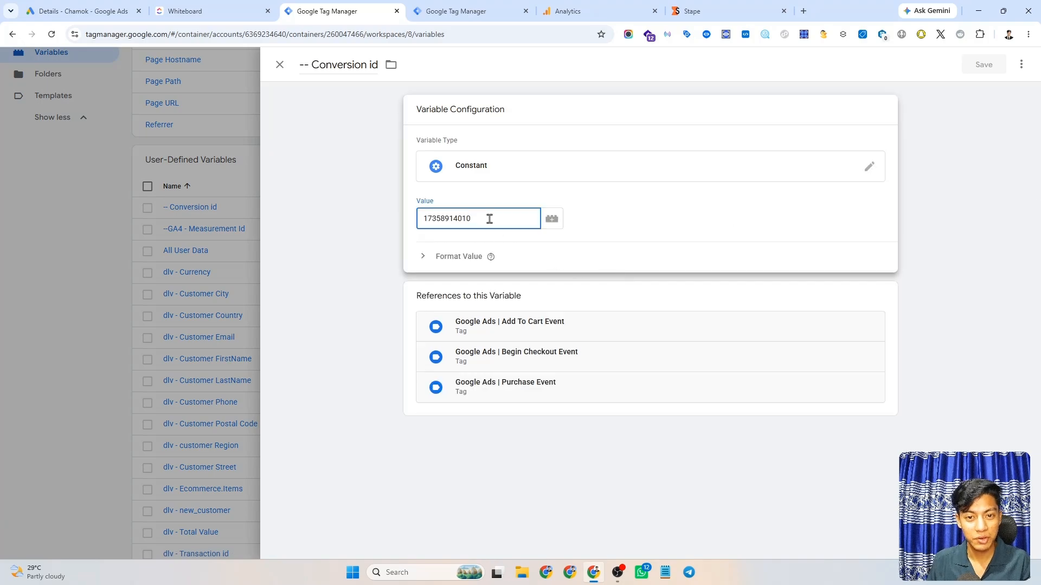
double_click(490, 219)
key(ctrl+c)
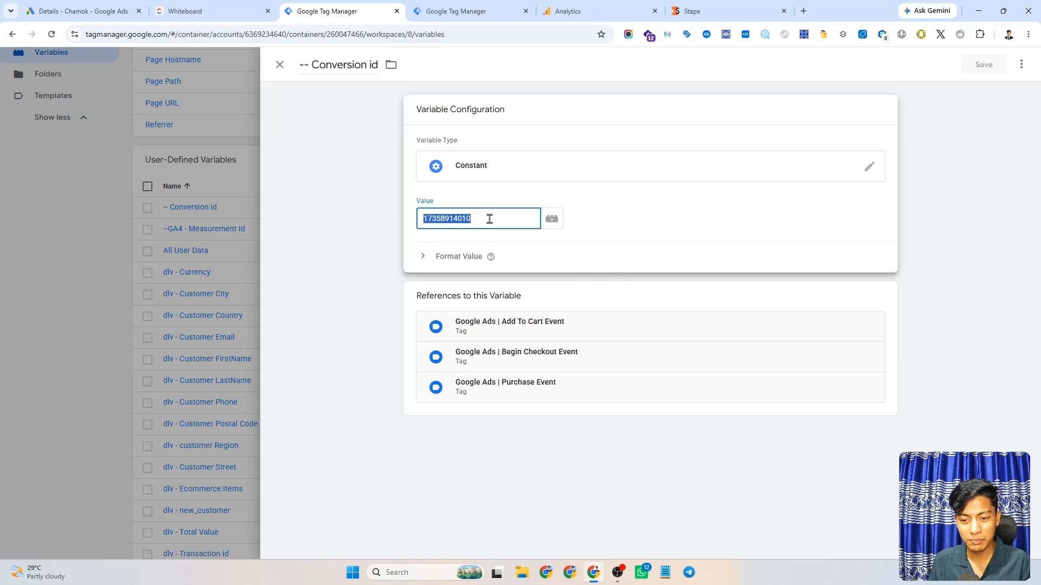
click(440, 10)
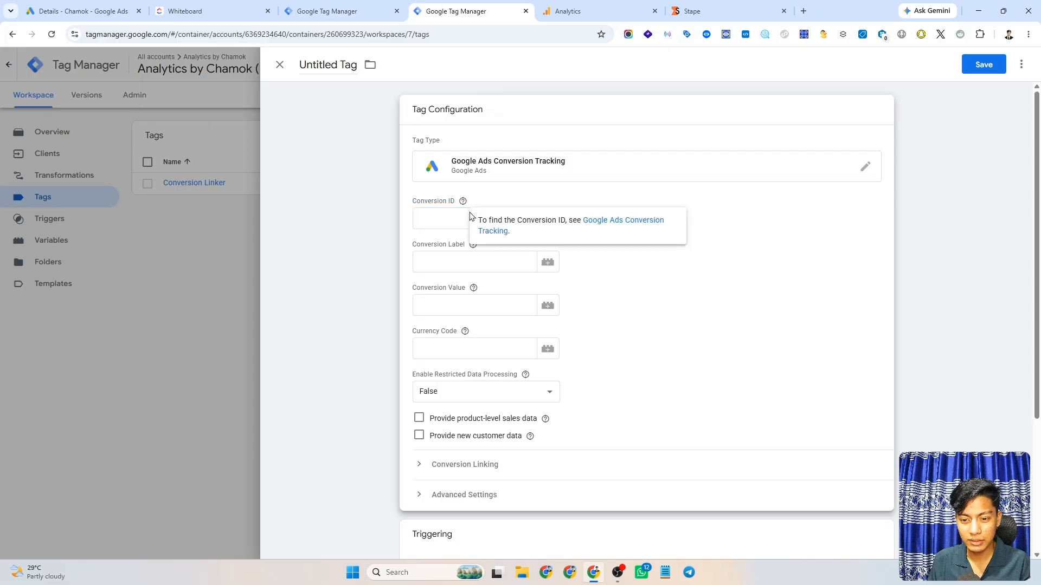
key(ctrl+v)
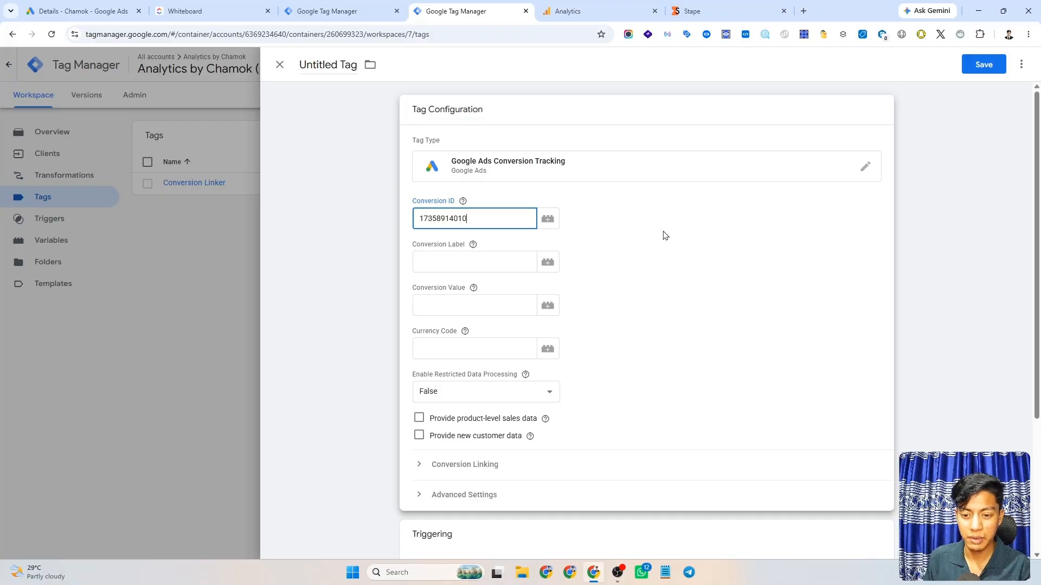
double_click(490, 217)
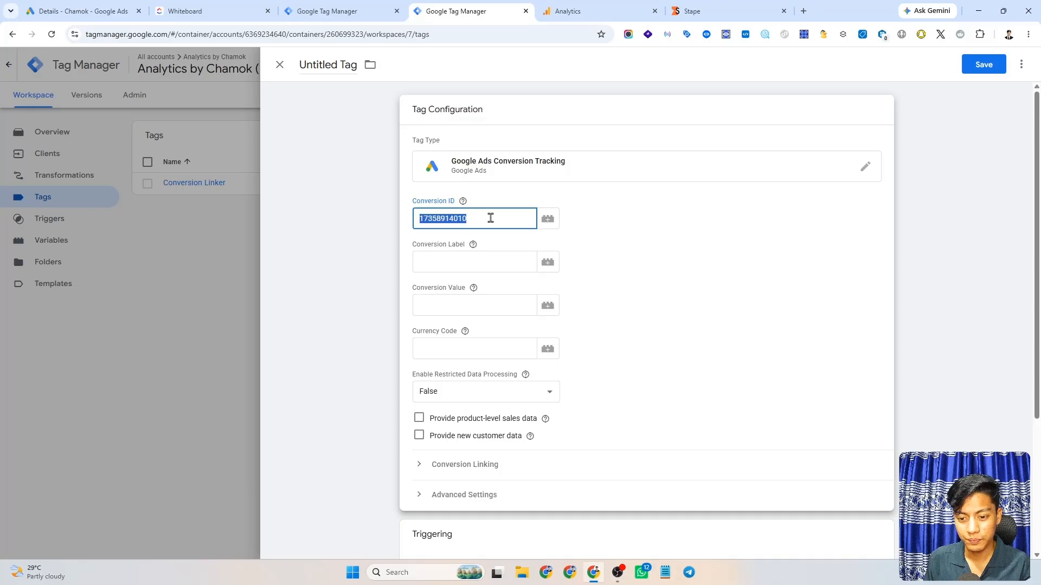
key(ctrl+x)
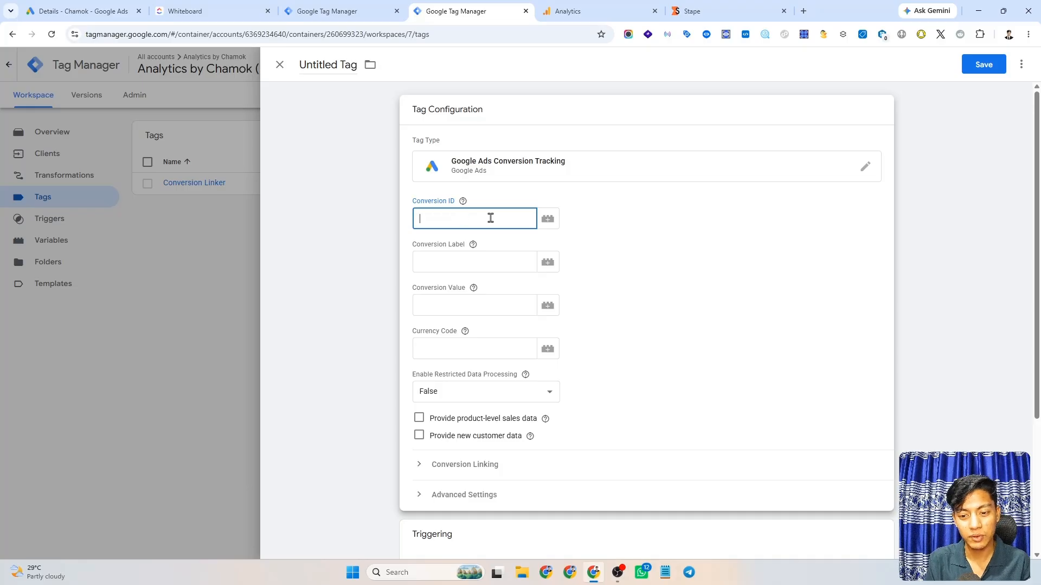
Create a Constant variable for the tag's Conversion ID, using the copied conversion ID as its value
click(548, 218)
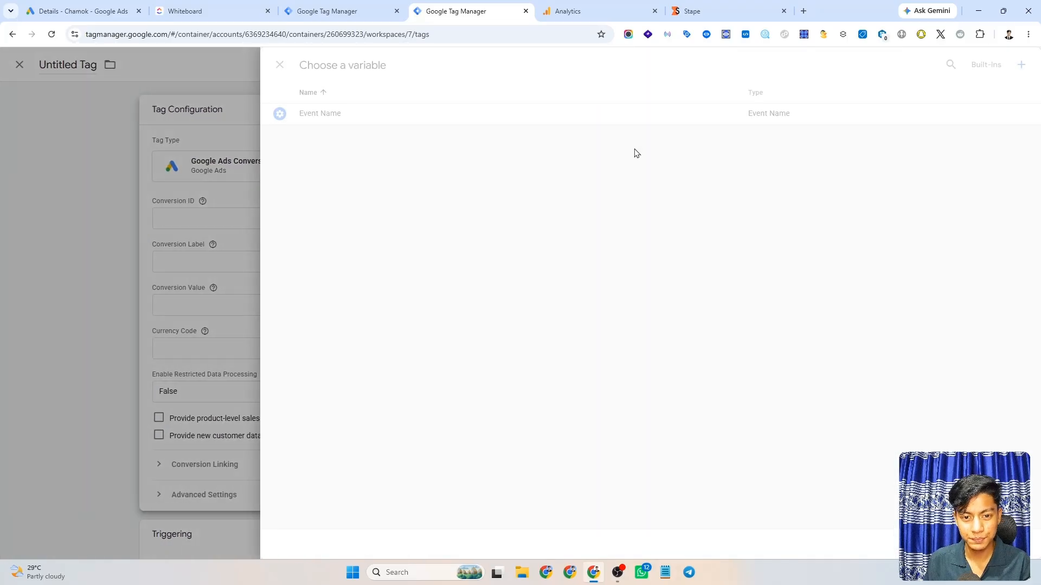
click(1020, 66)
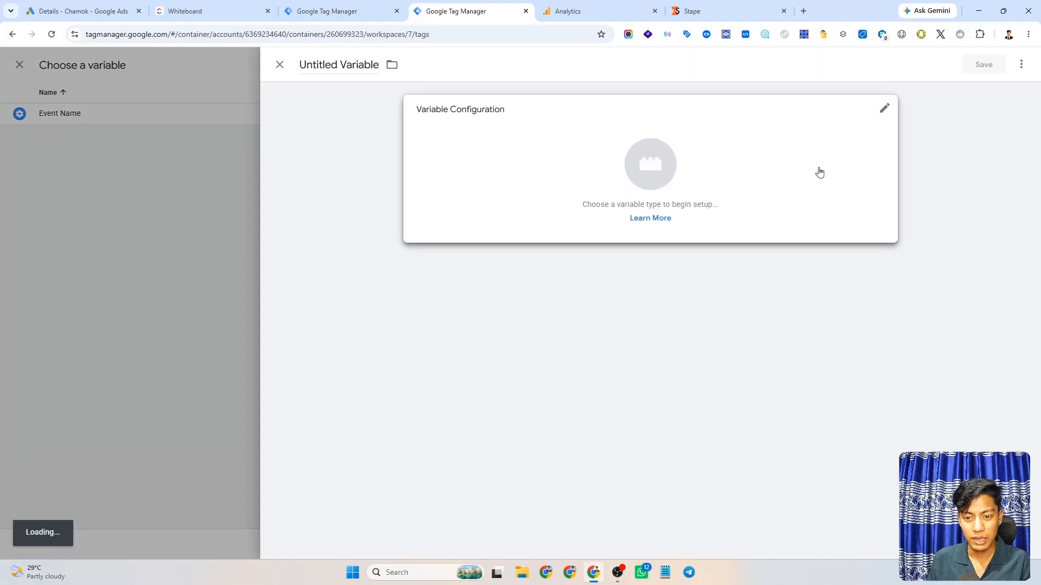
click(693, 165)
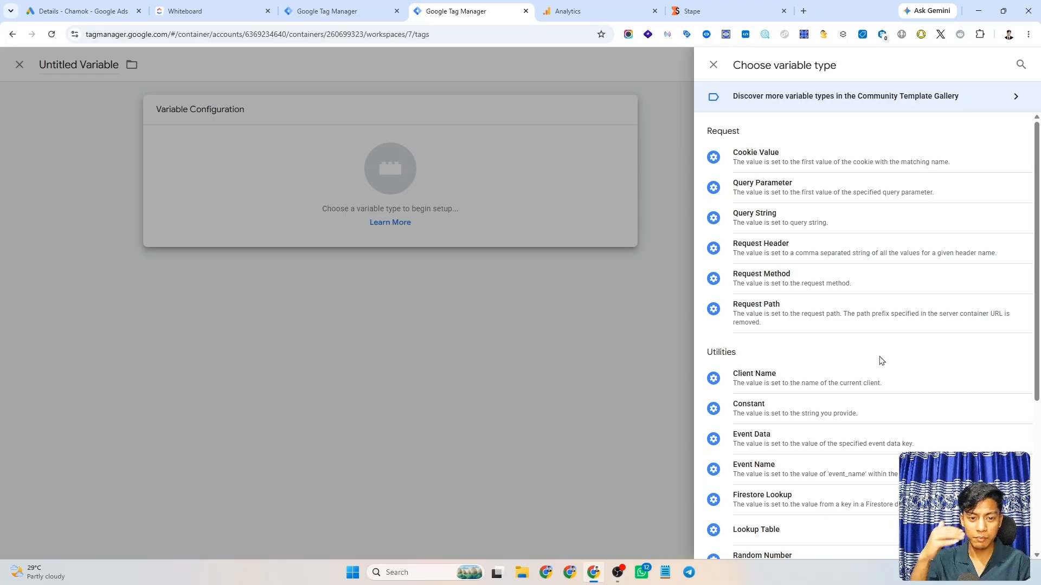
scroll(878, 359, down, 2)
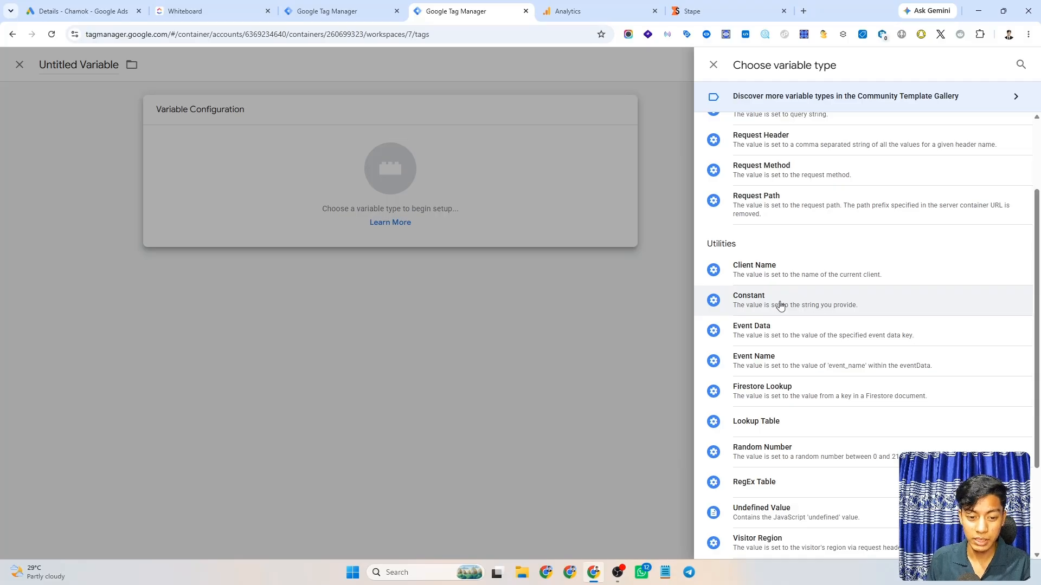
click(816, 303)
click(466, 213)
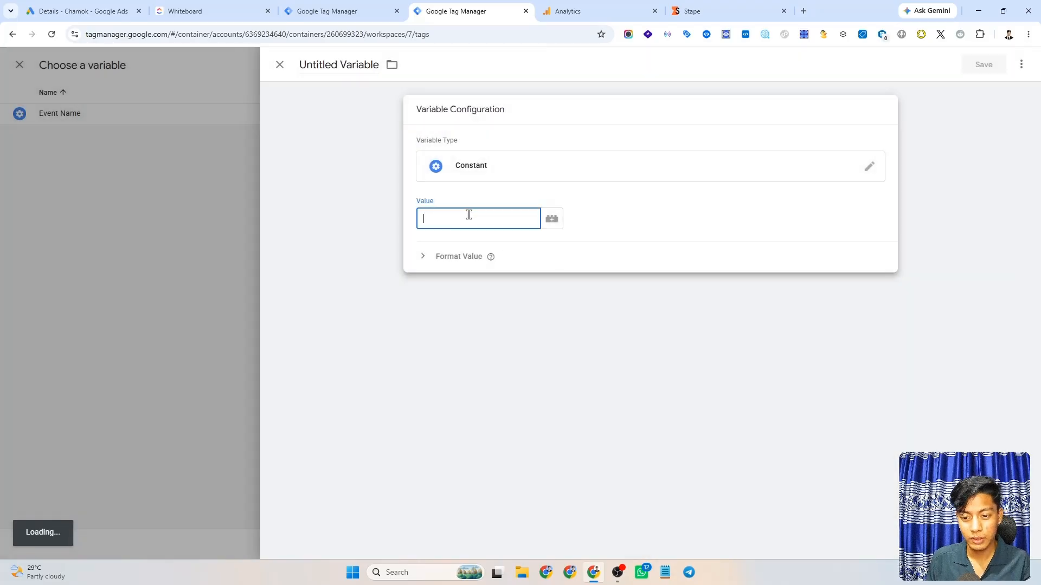
key(ctrl+v)
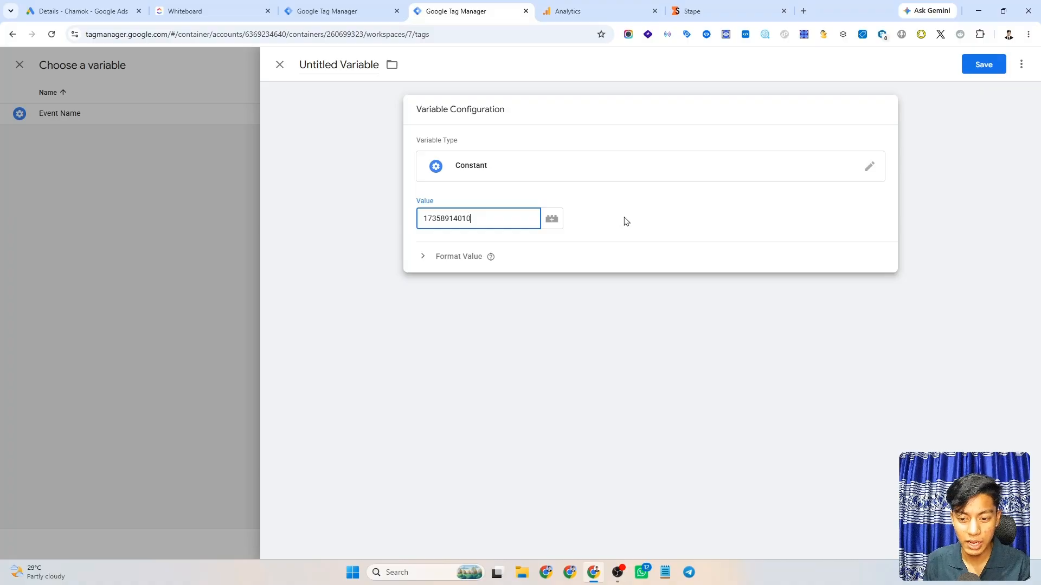
Save the new Constant variable under the name "Conversion id" so it fills the tag's Conversion ID
click(983, 64)
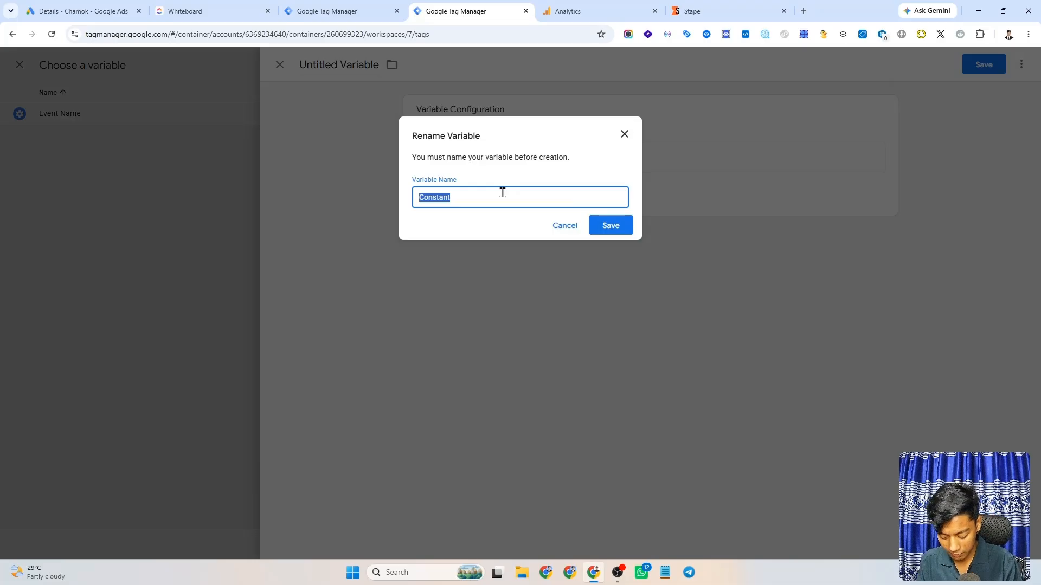
text(Conversion )
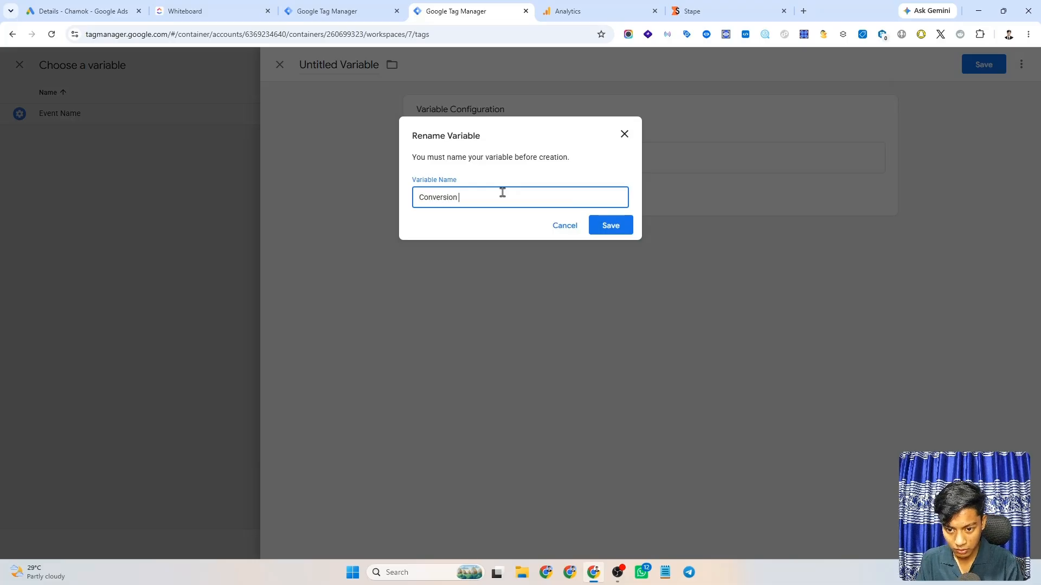
text(id)
click(618, 225)
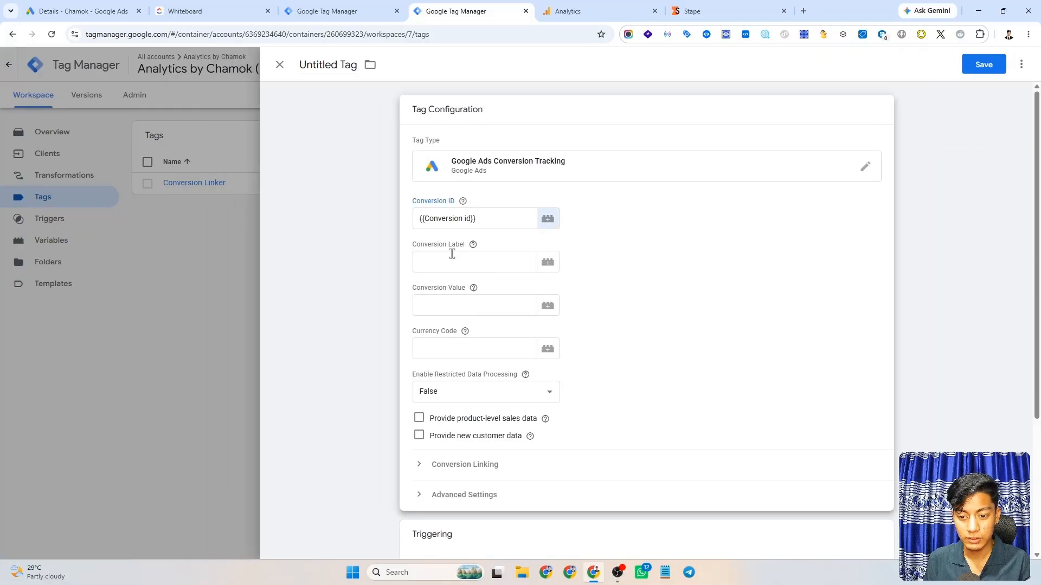
Select the Conversion Label value in the web container's "Google Ads | Purchase Event" tag for copying
click(451, 263)
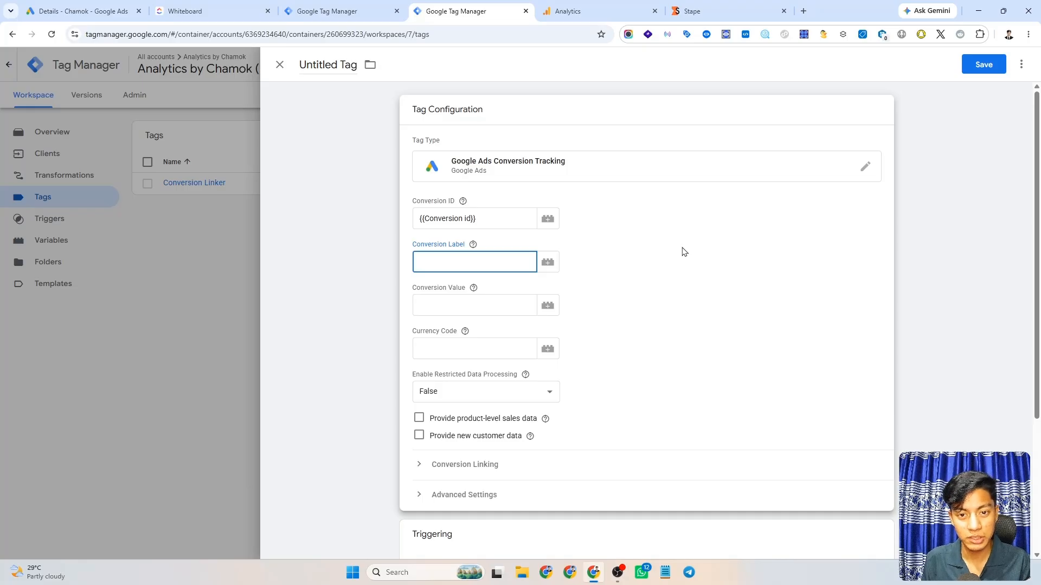
scroll(684, 252, down, 2)
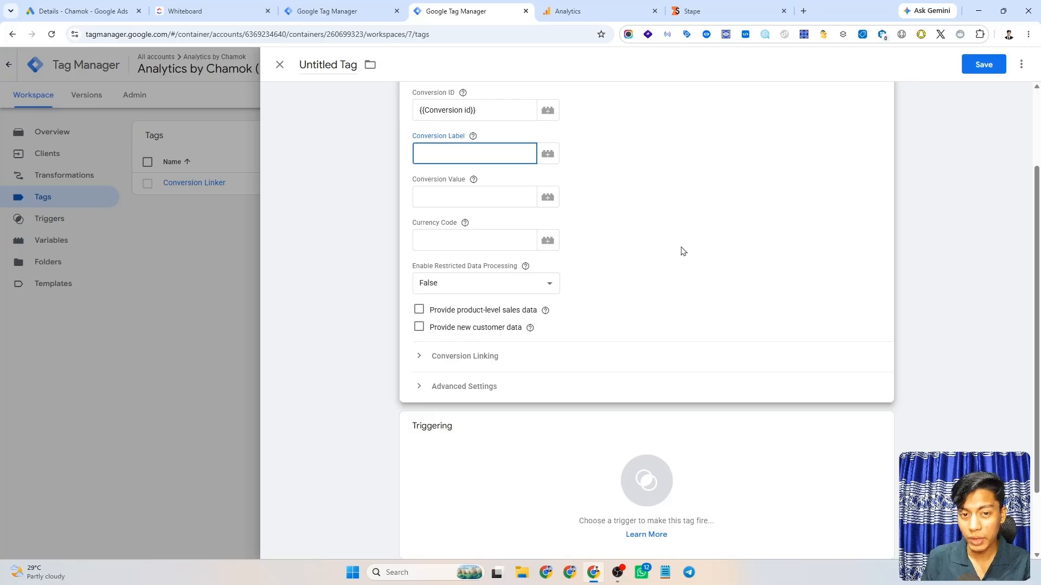
click(394, 5)
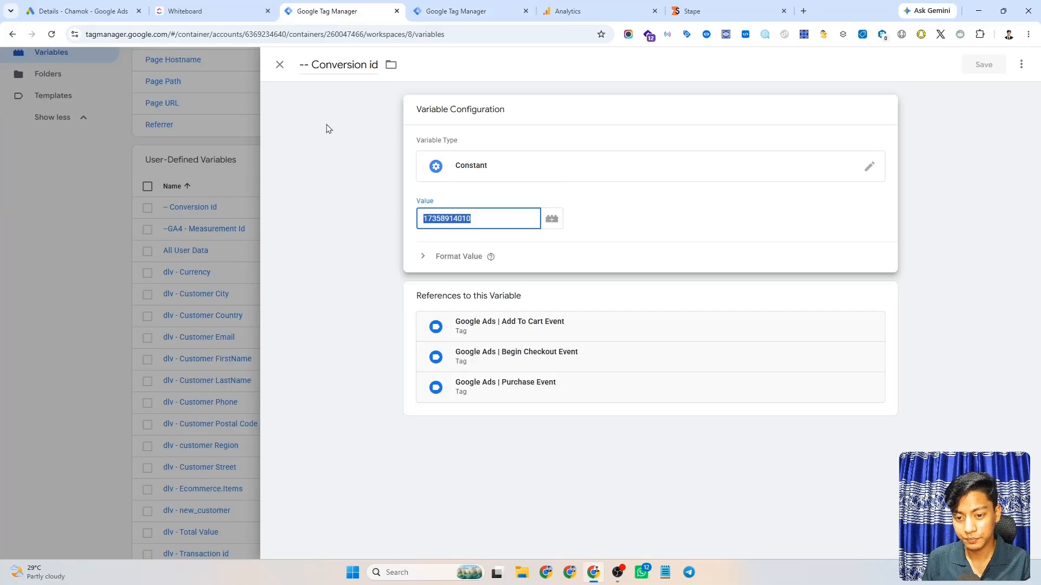
click(280, 65)
click(46, 154)
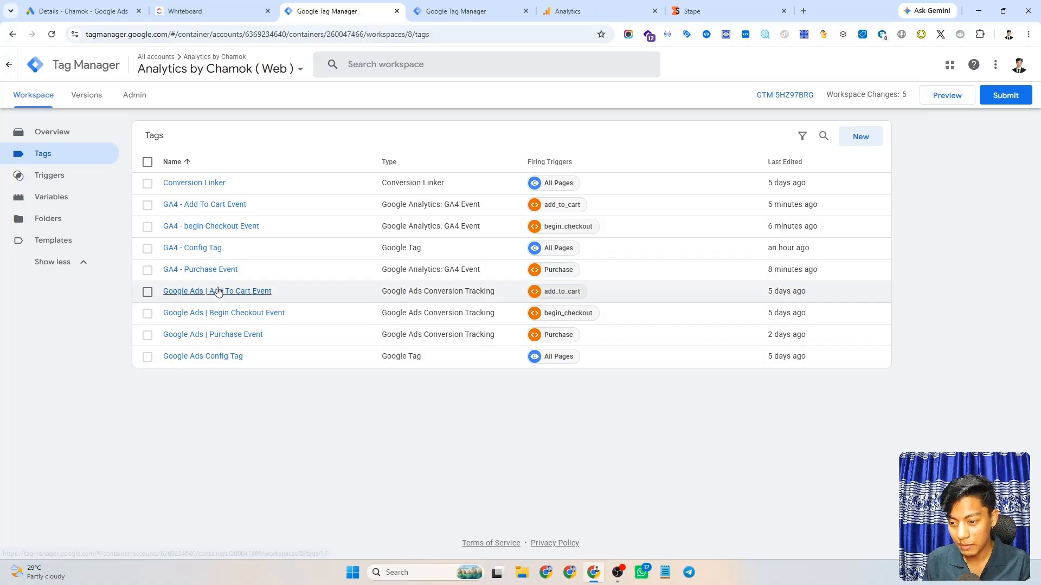
click(230, 336)
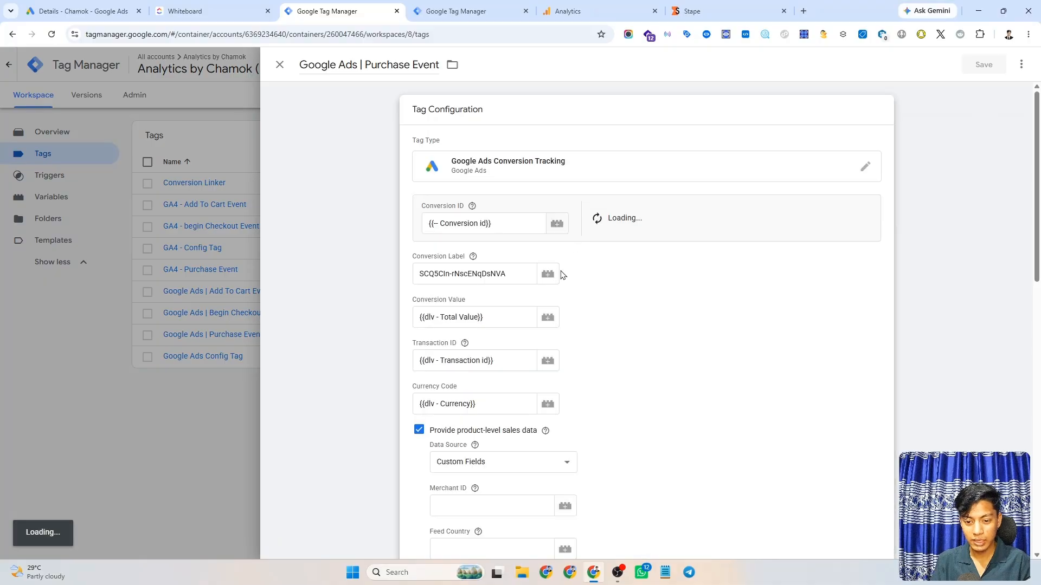
triple_click(514, 274)
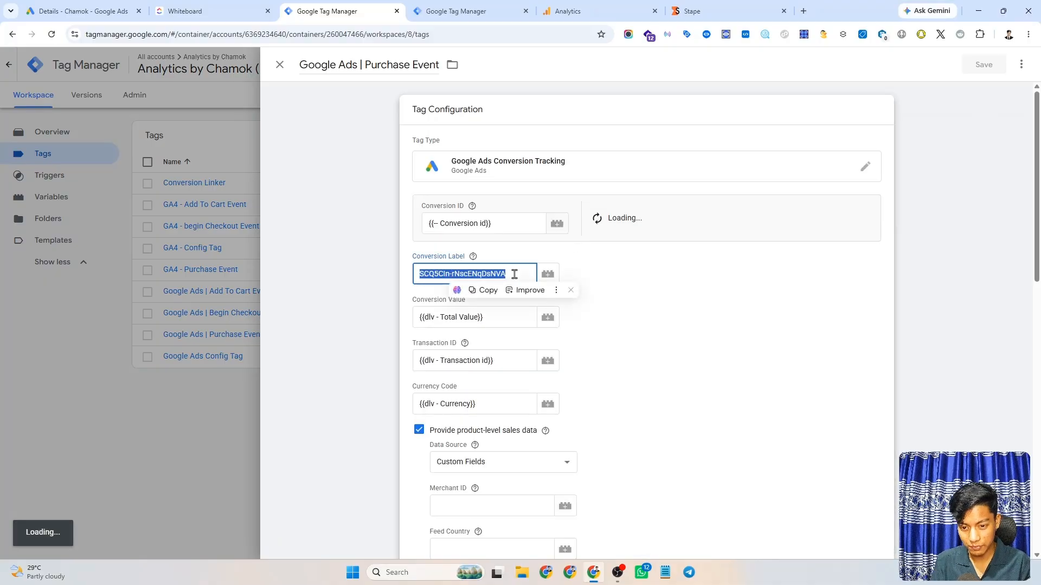
Paste the copied purchase conversion label into the Conversion Label of the server container's unsaved tag
click(476, 10)
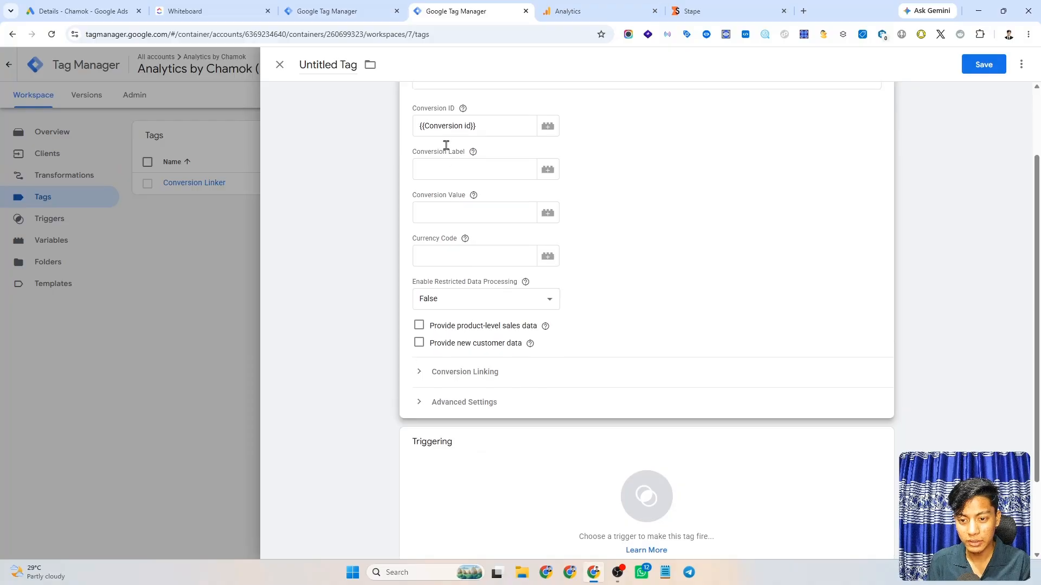
scroll(445, 146, up, 2)
click(444, 261)
key(ctrl+v)
click(653, 254)
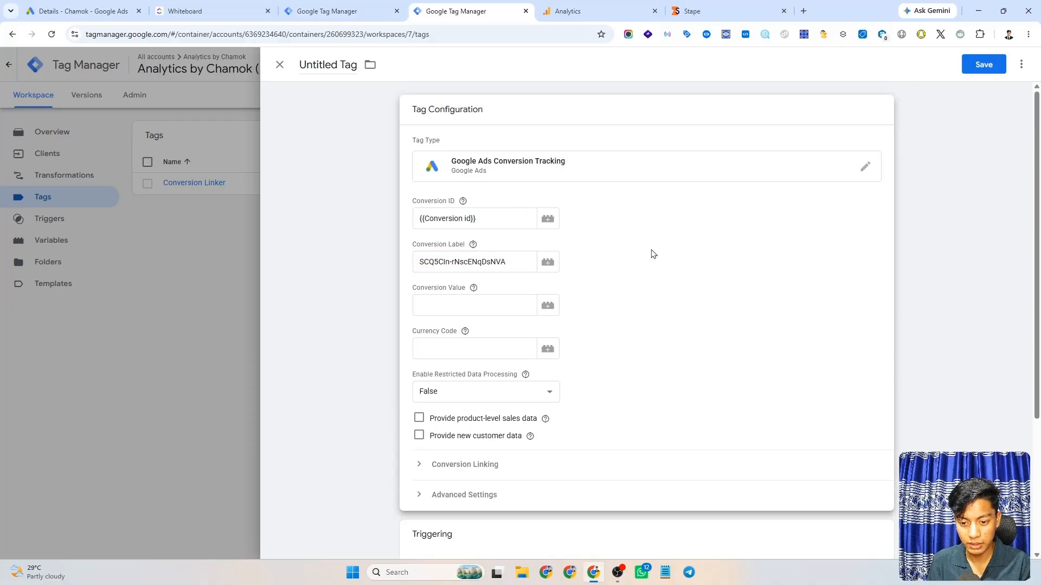
scroll(653, 254, down, 3)
scroll(628, 190, up, 2)
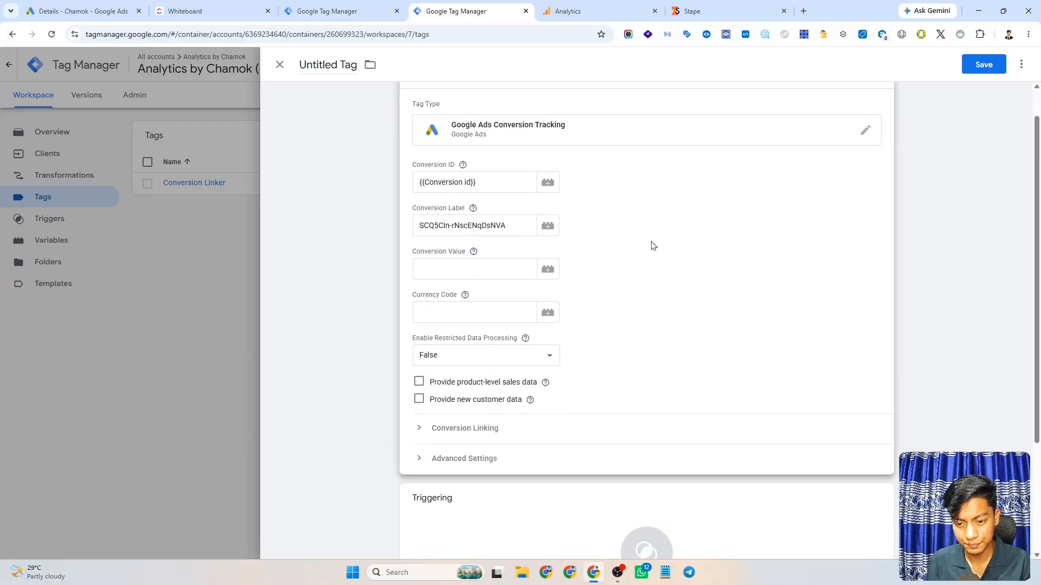
click(431, 266)
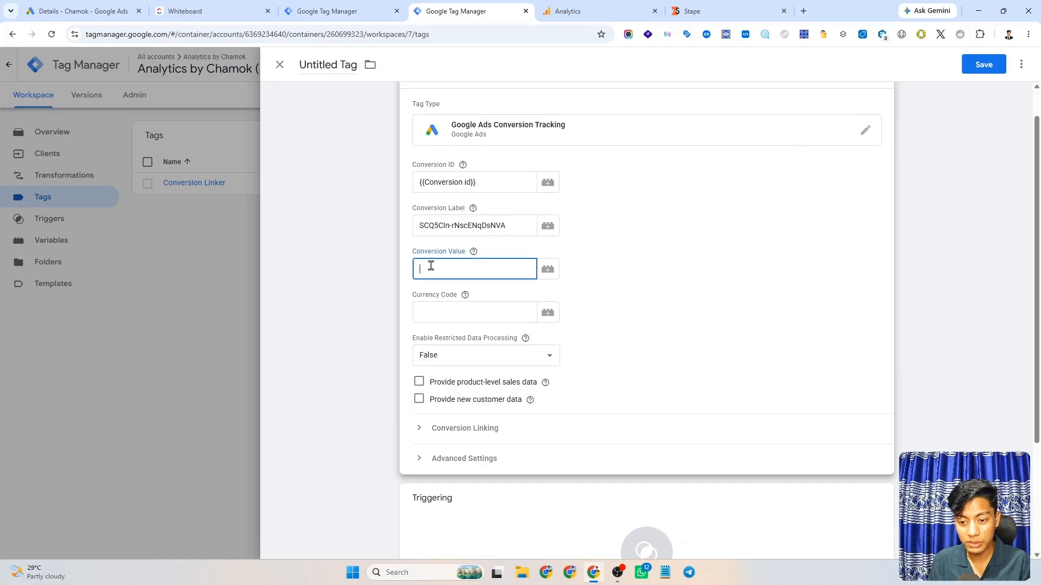
click(466, 296)
click(444, 311)
click(491, 292)
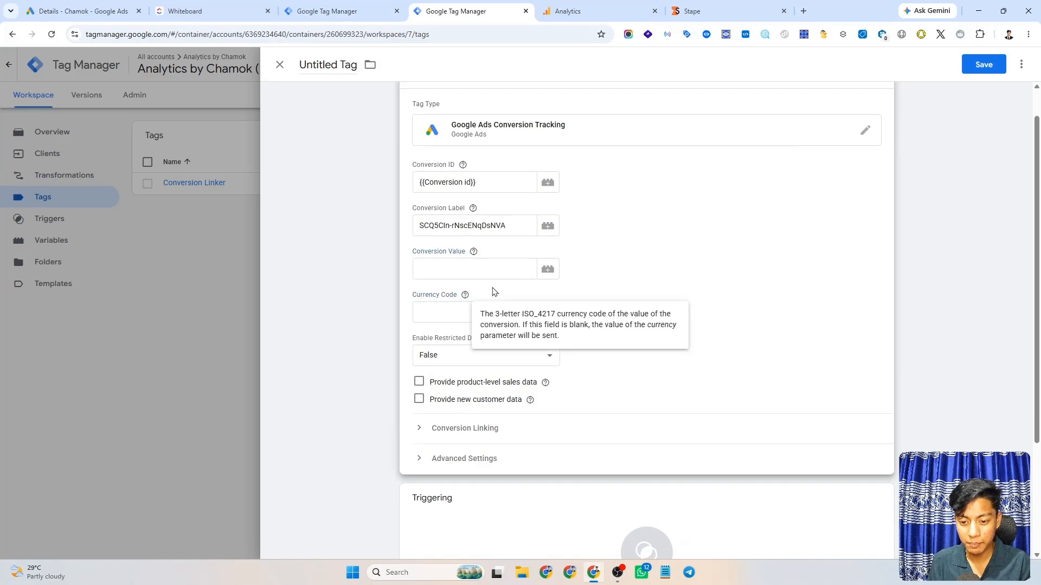
click(426, 273)
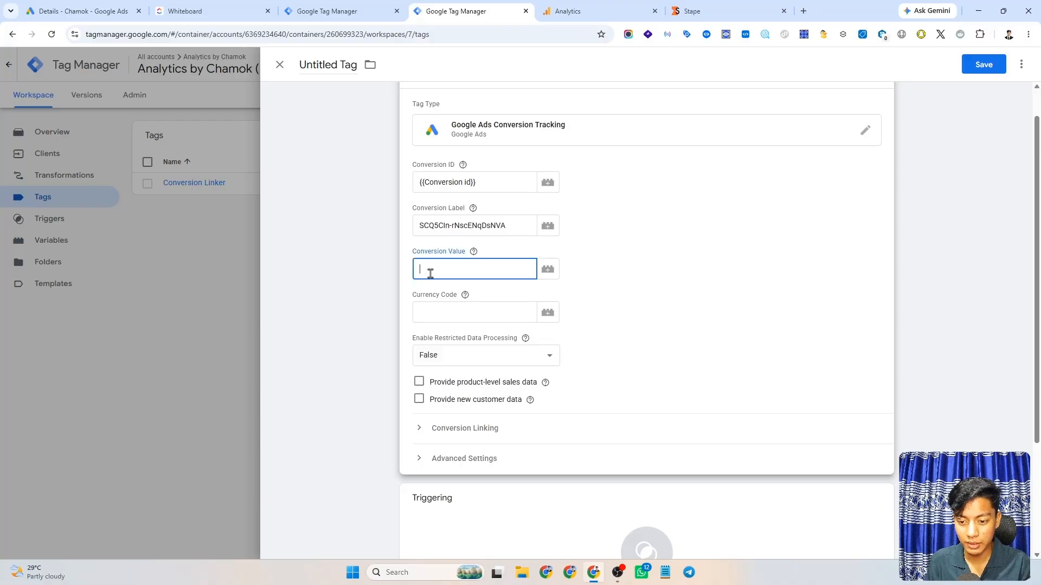
click(469, 315)
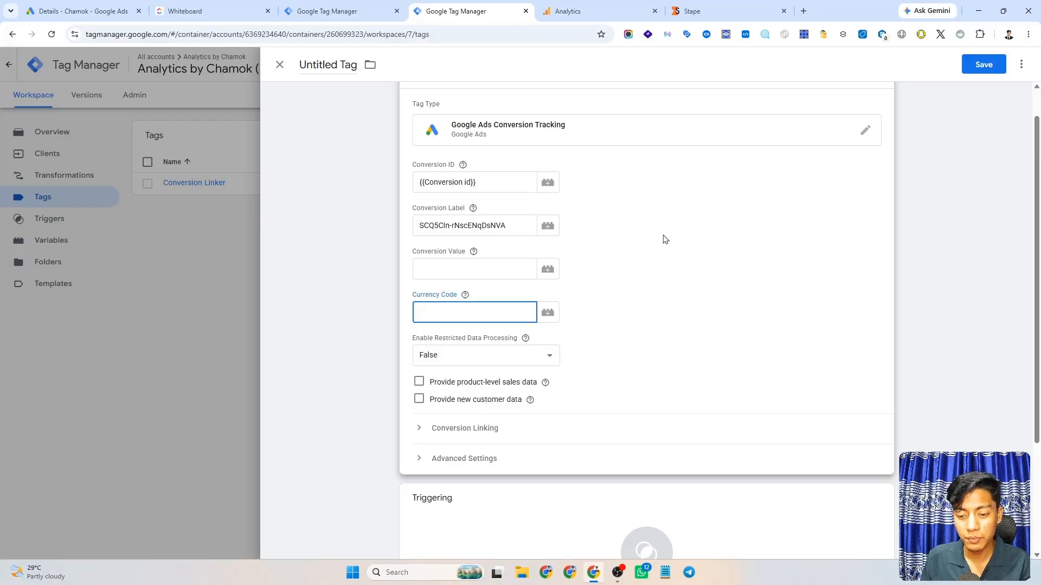
Create a new Custom Event trigger for the tag with "purchase" as the event name
scroll(664, 255, down, 1)
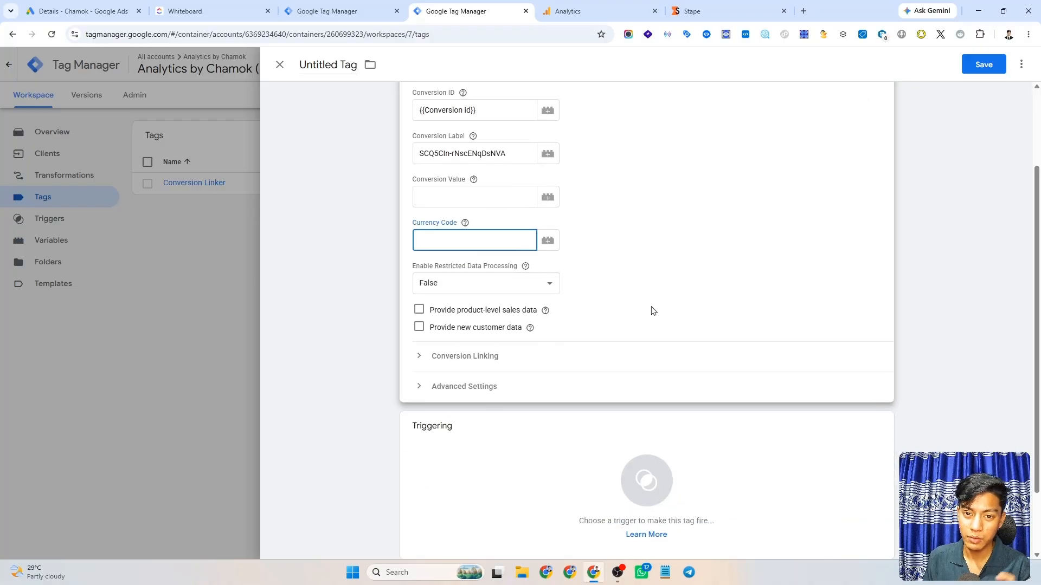
scroll(653, 311, down, 1)
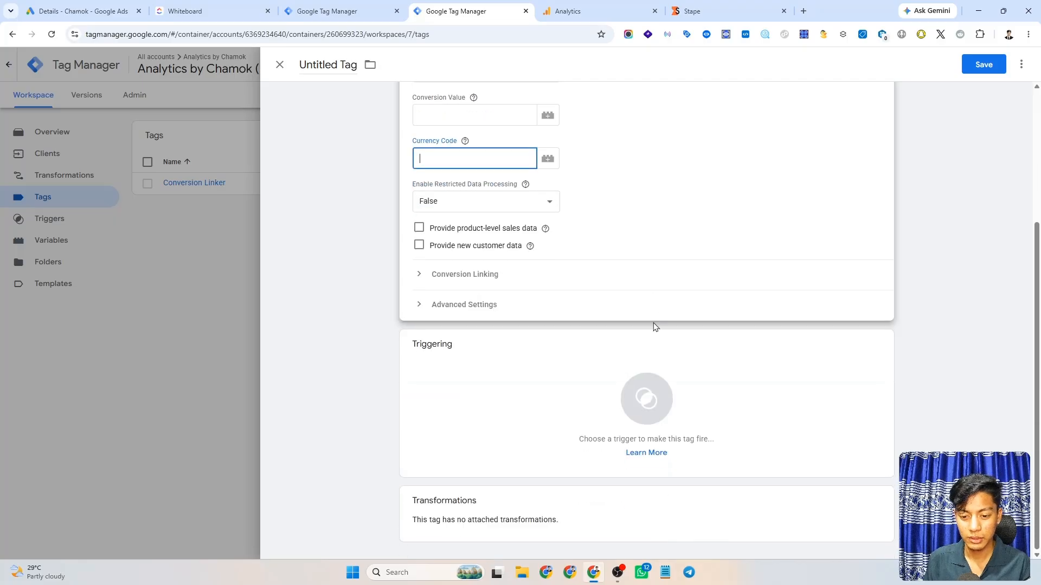
click(608, 389)
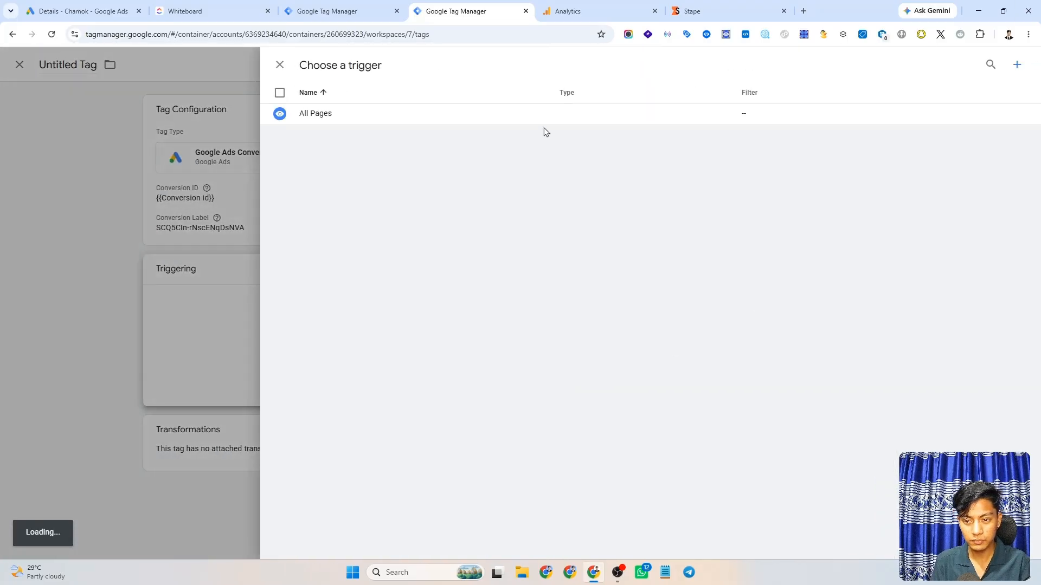
click(1017, 64)
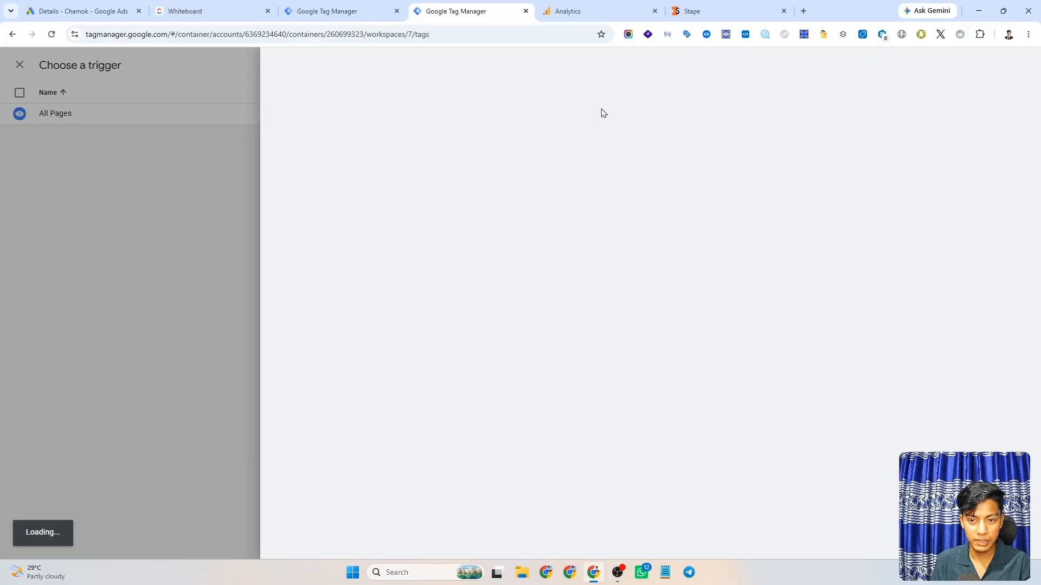
click(622, 155)
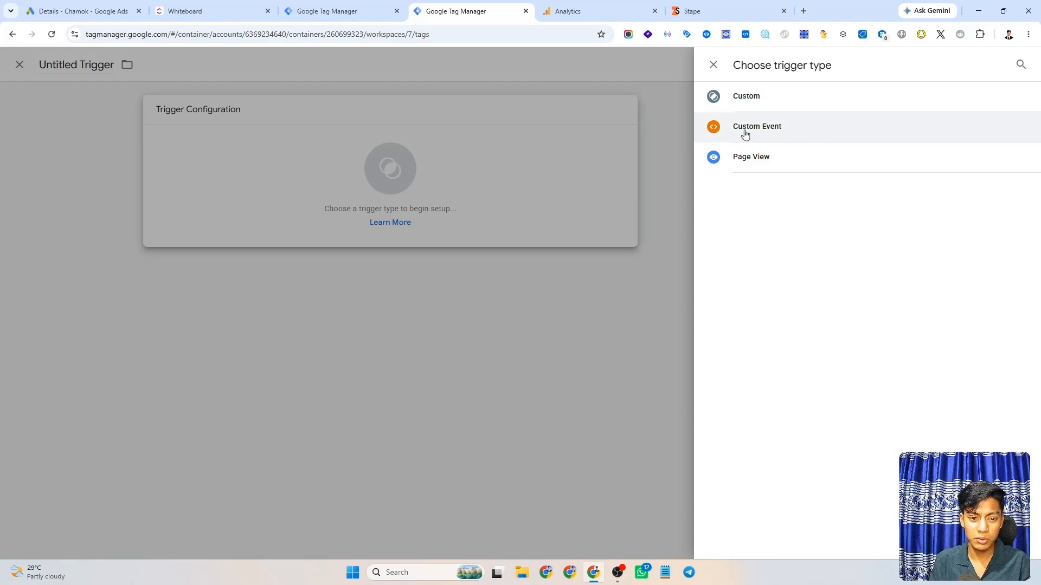
click(793, 136)
click(440, 213)
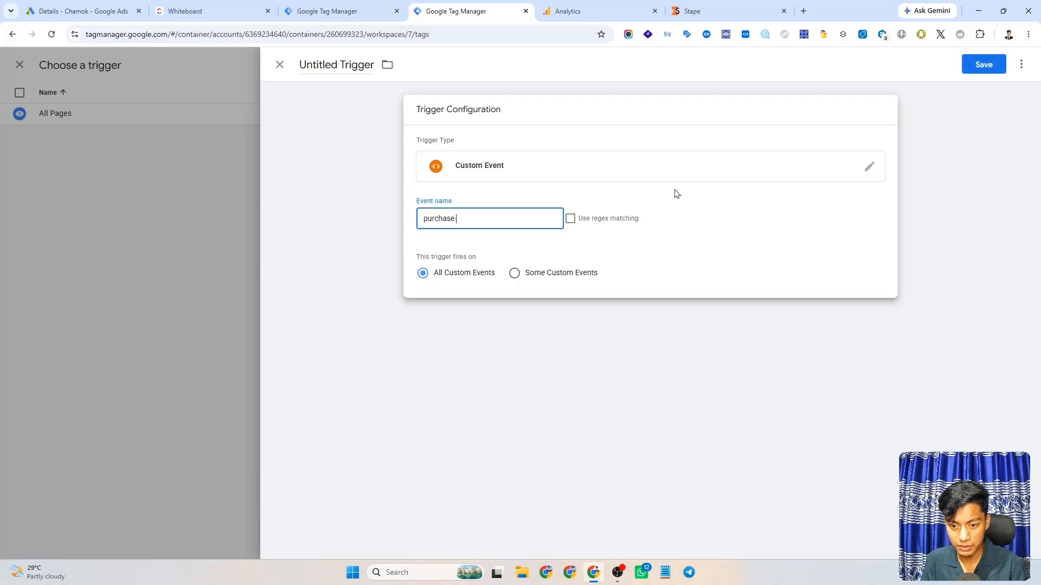
Name the new trigger "purchase" after its event name and save it to the tag
double_click(440, 219)
key(ctrl+c)
triple_click(353, 66)
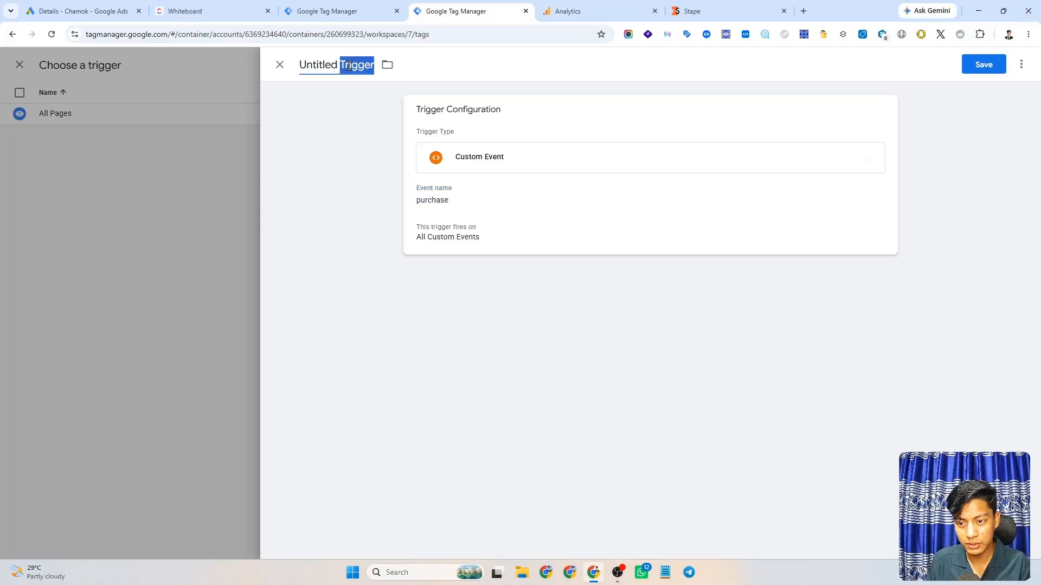
key(ctrl+v)
click(984, 65)
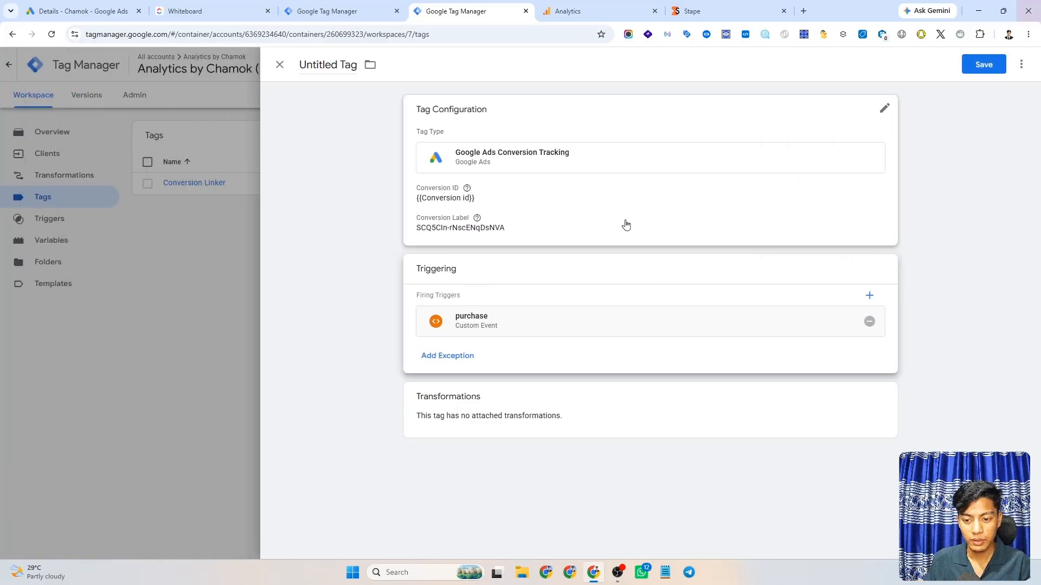
click(608, 217)
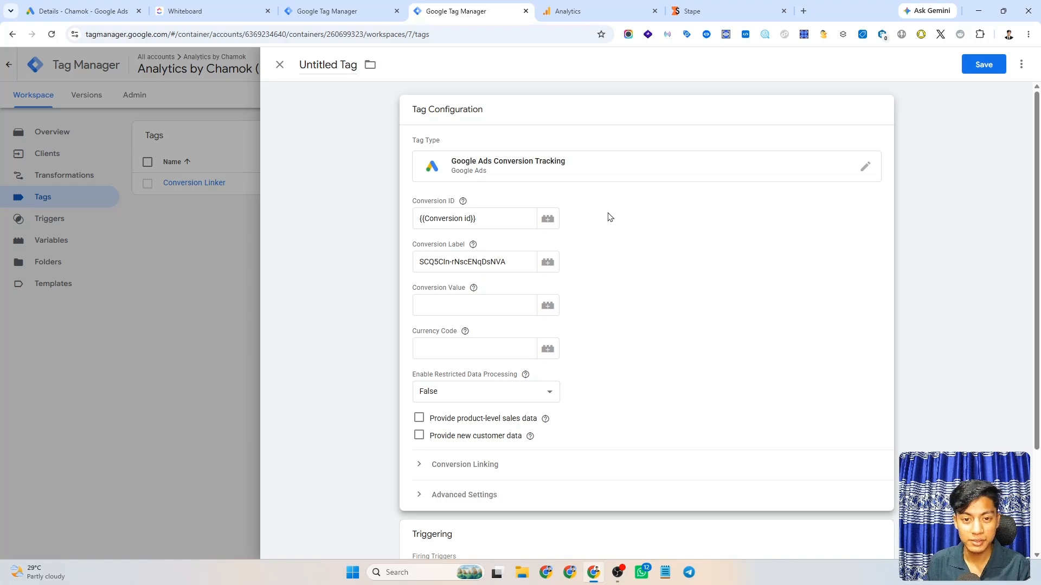
scroll(608, 217, down, 2)
scroll(632, 258, up, 2)
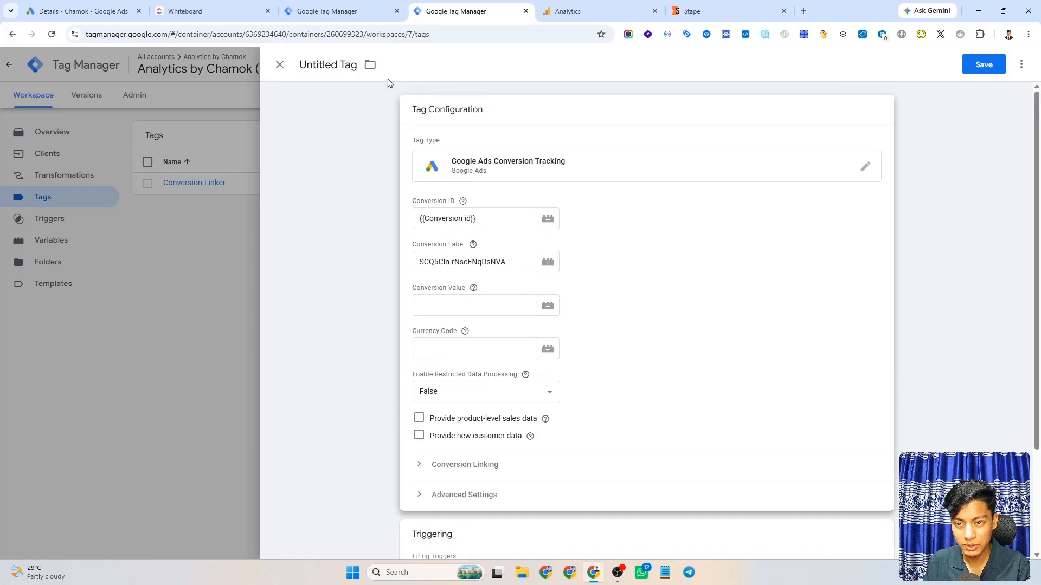
Name the conversion tag "Google Ads Purchase Event" and save it
click(339, 65)
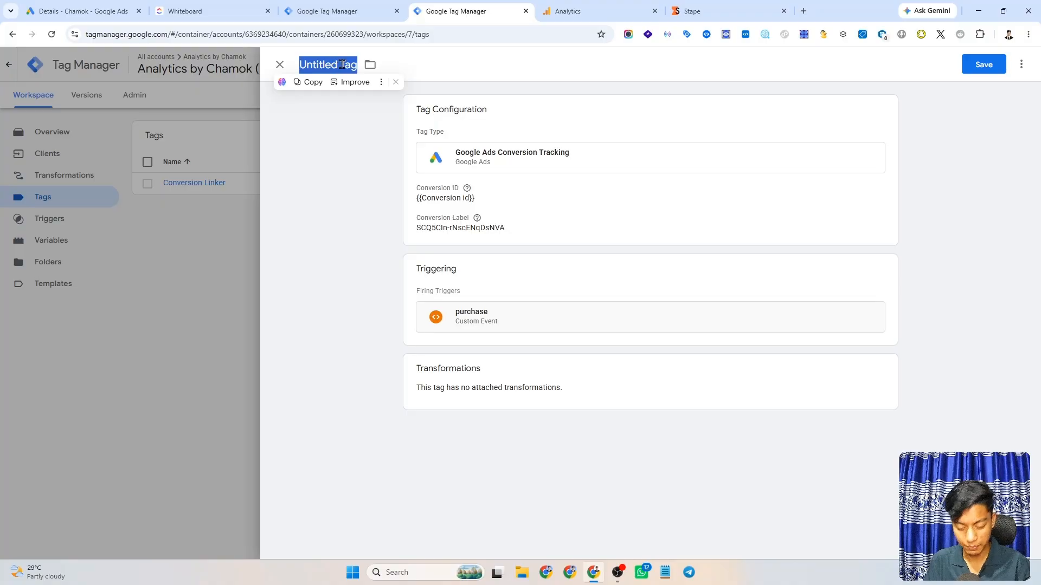
text(Google )
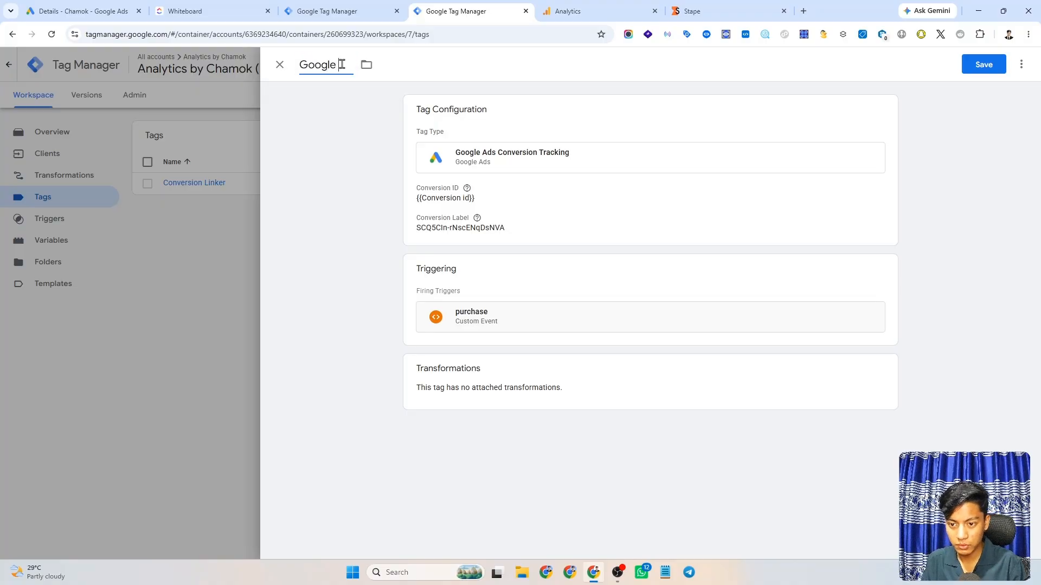
text(Ads P)
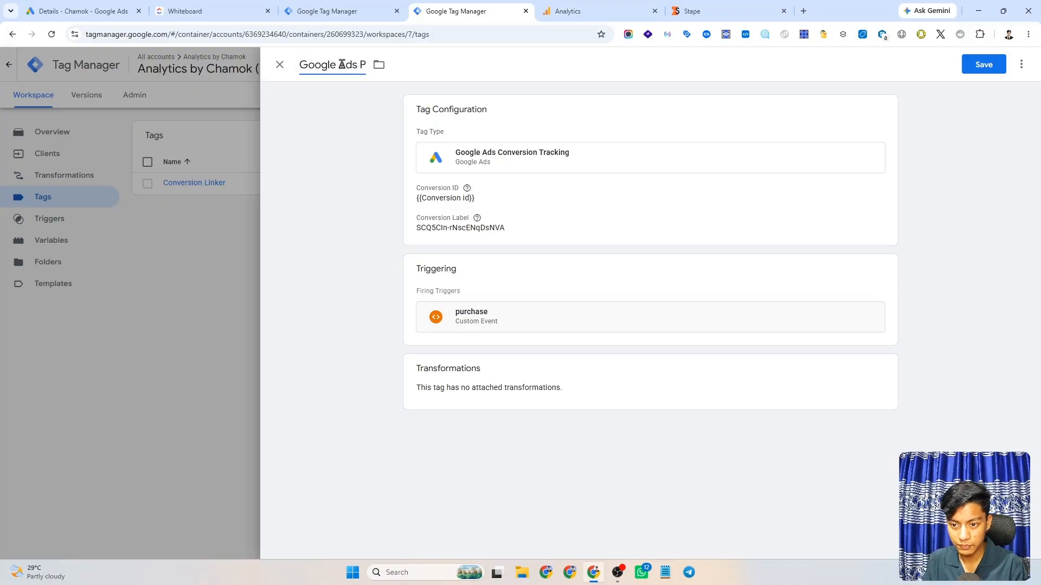
text(urchase)
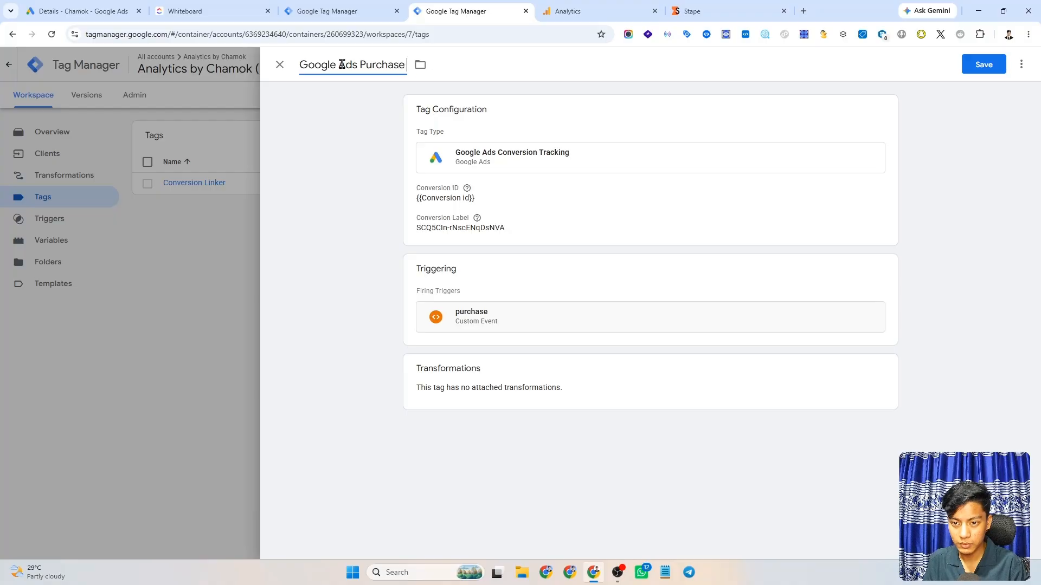
text( Event)
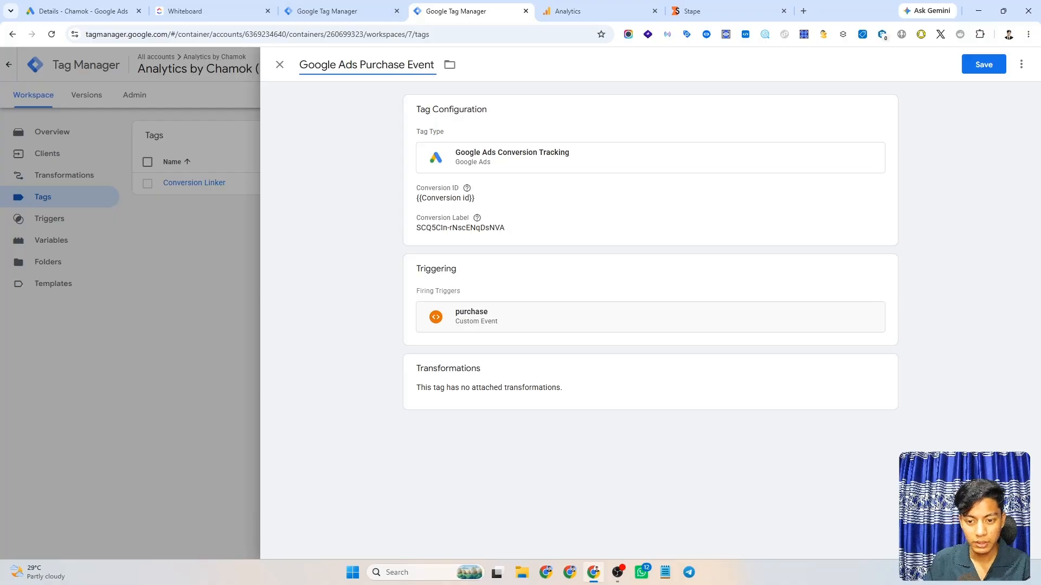
click(970, 65)
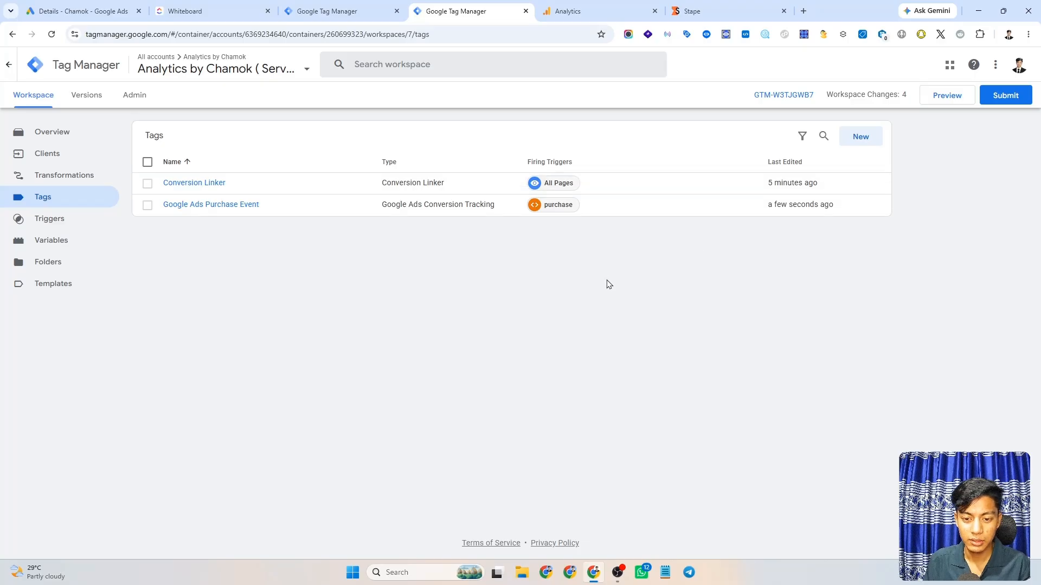
Create a new Google Ads Conversion Tracking tag in the server container with the {{Conversion id}} variable as its Conversion ID
click(858, 140)
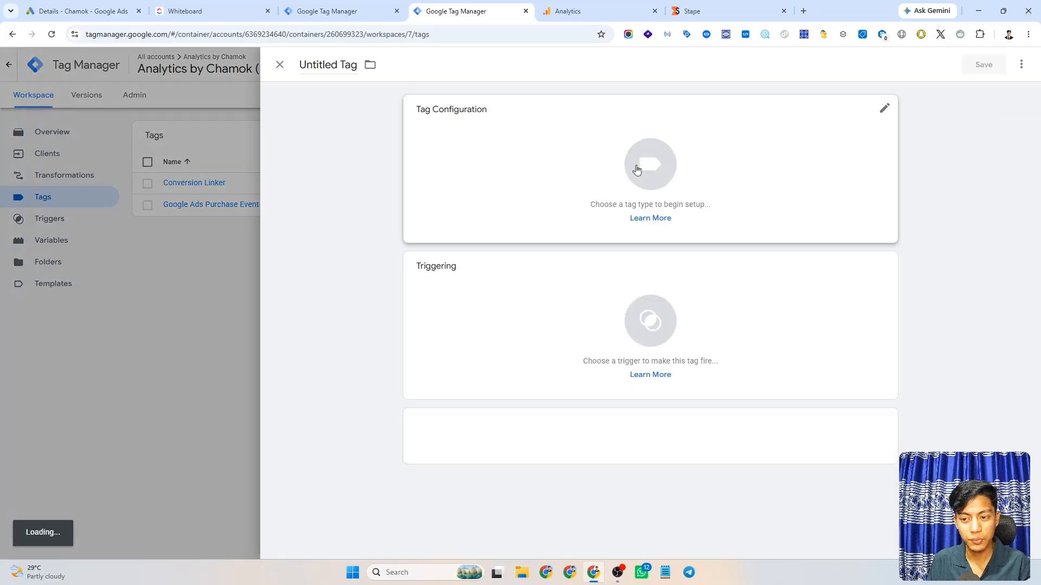
click(604, 151)
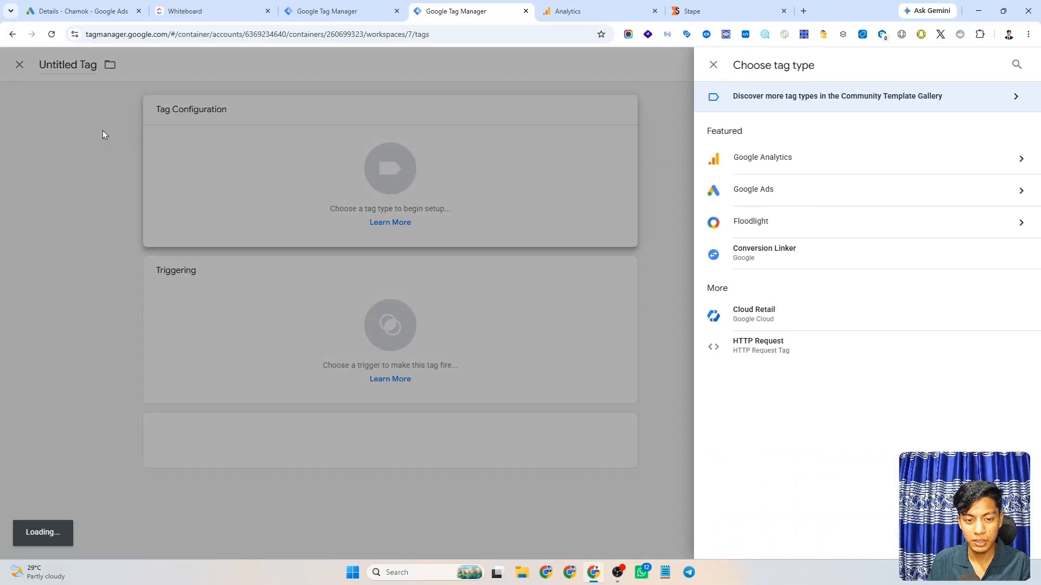
click(766, 191)
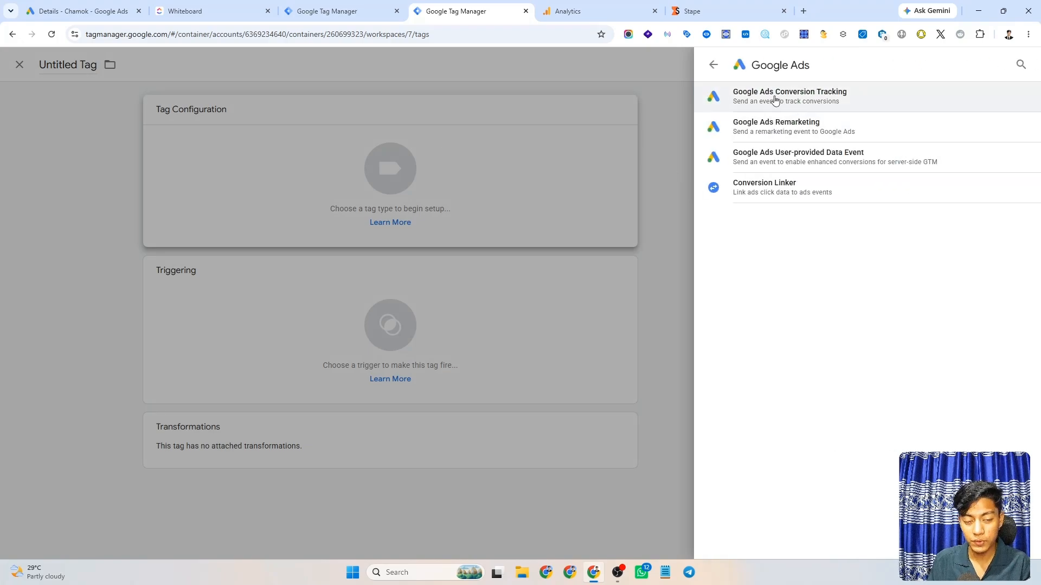
click(775, 100)
click(458, 217)
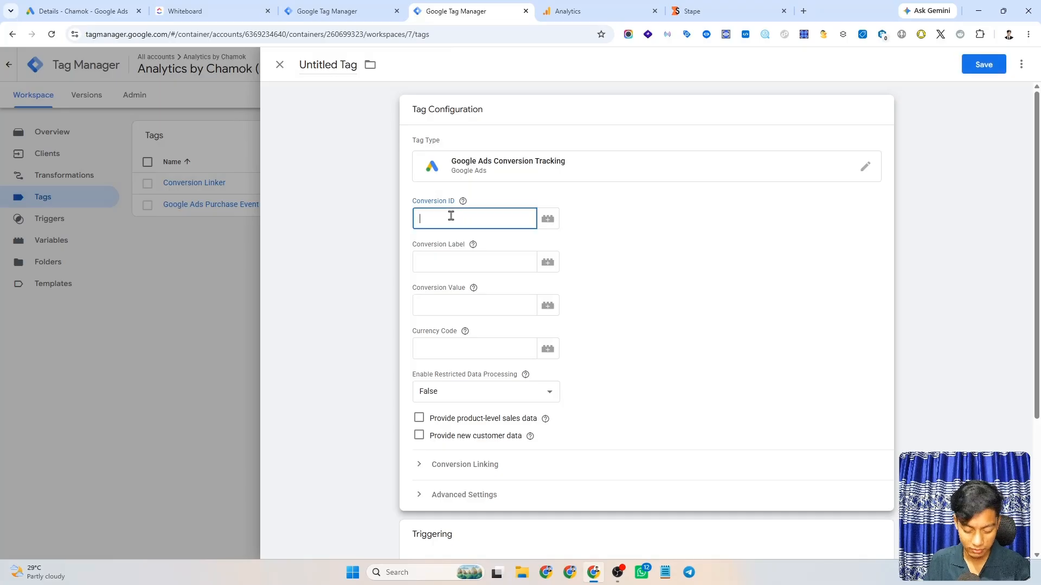
text({{)
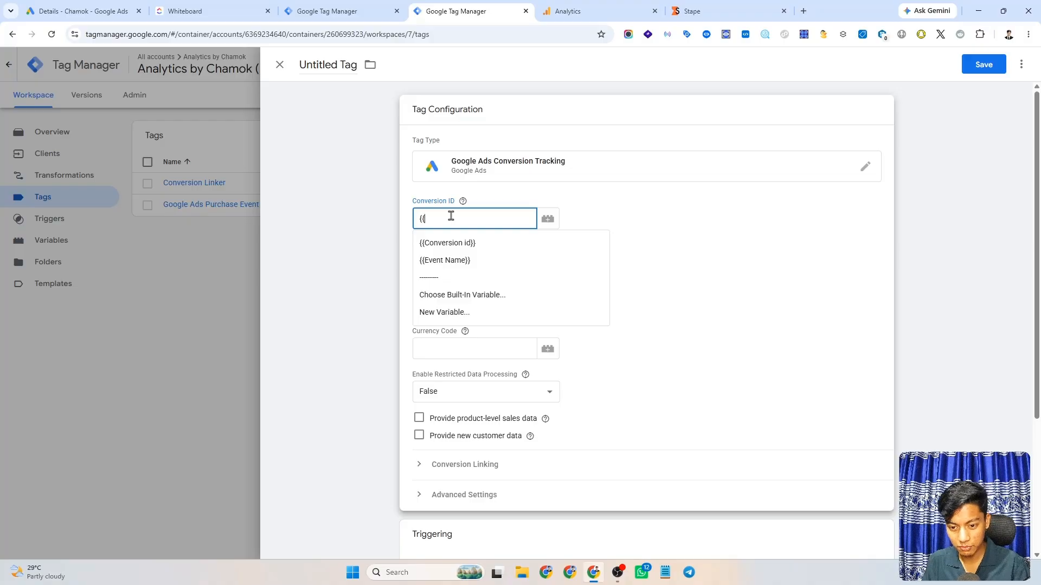
click(464, 245)
click(464, 257)
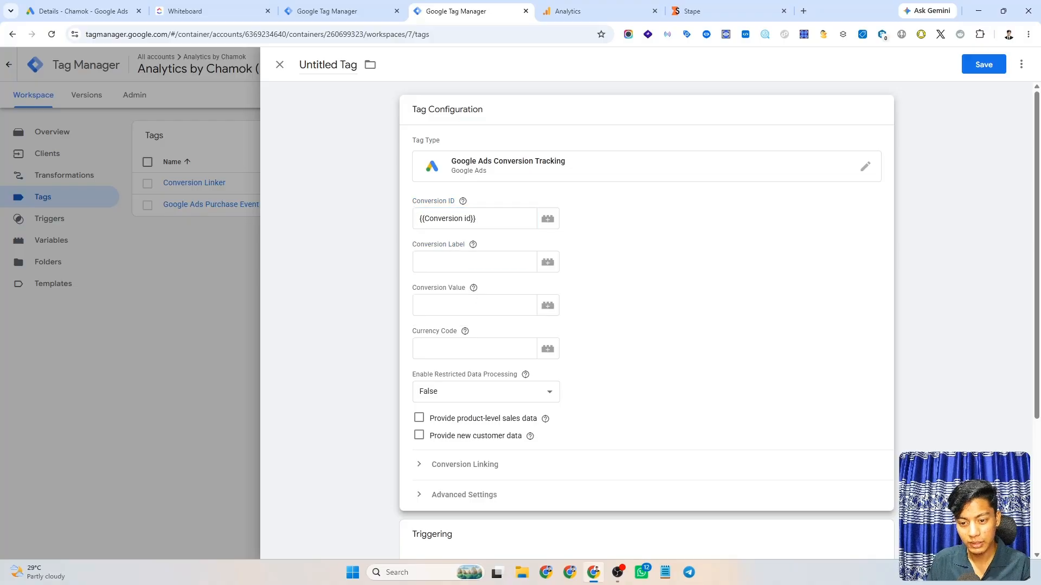
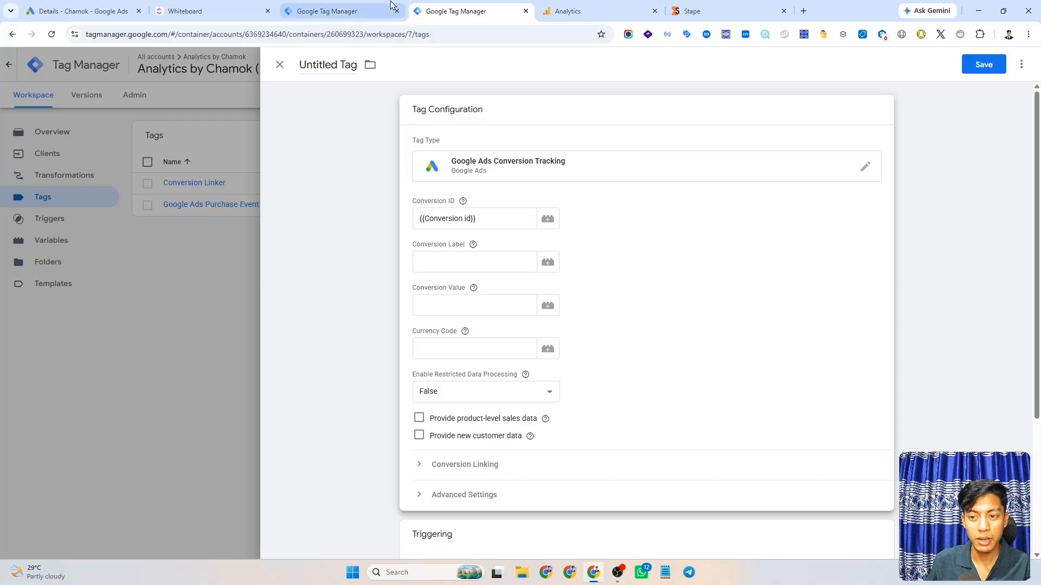
Copy the conversion label from the web container's "Google Ads | Begin Checkout Event" tag
click(362, 8)
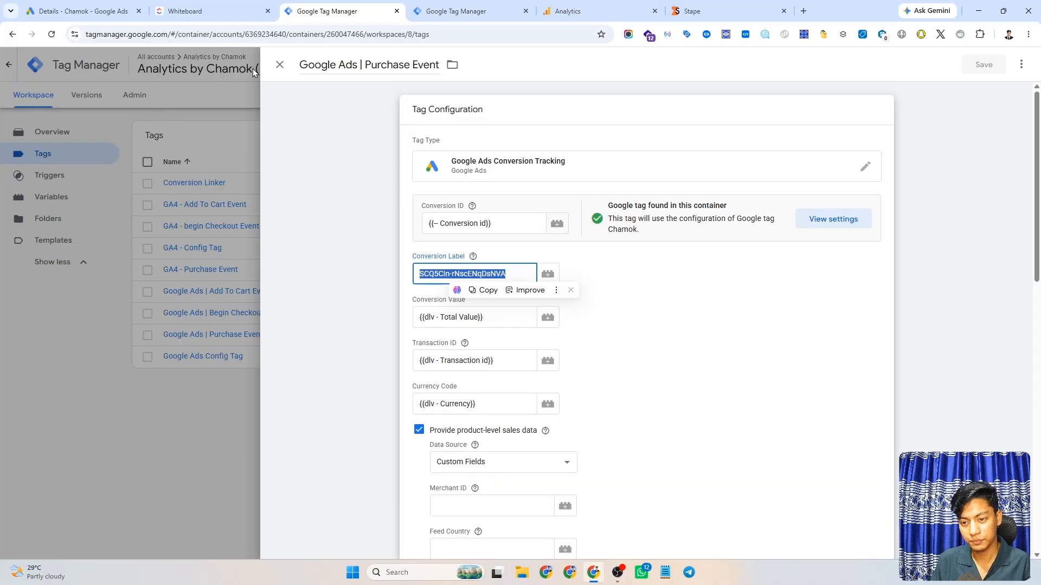
click(280, 65)
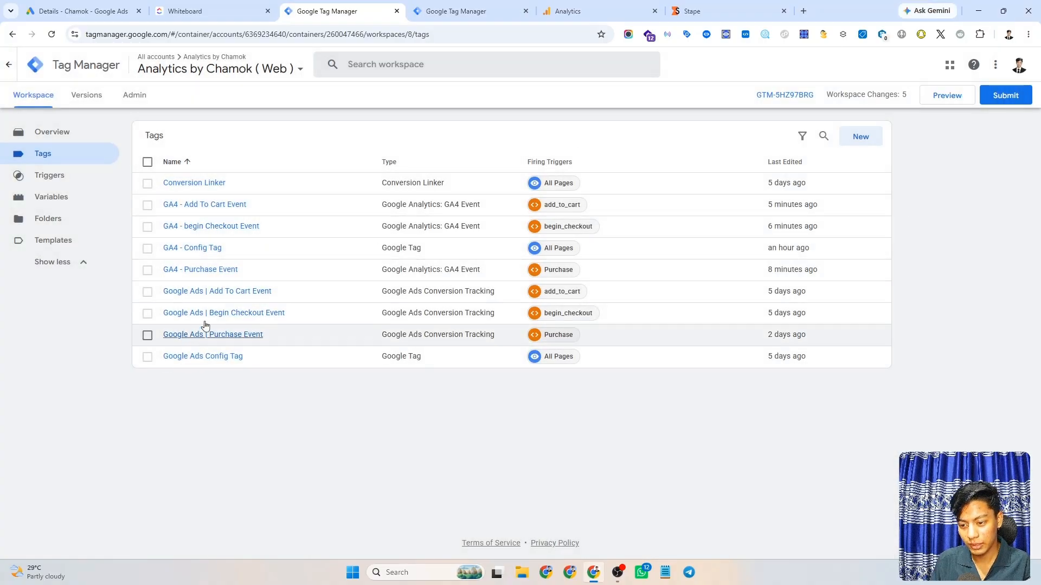
click(262, 311)
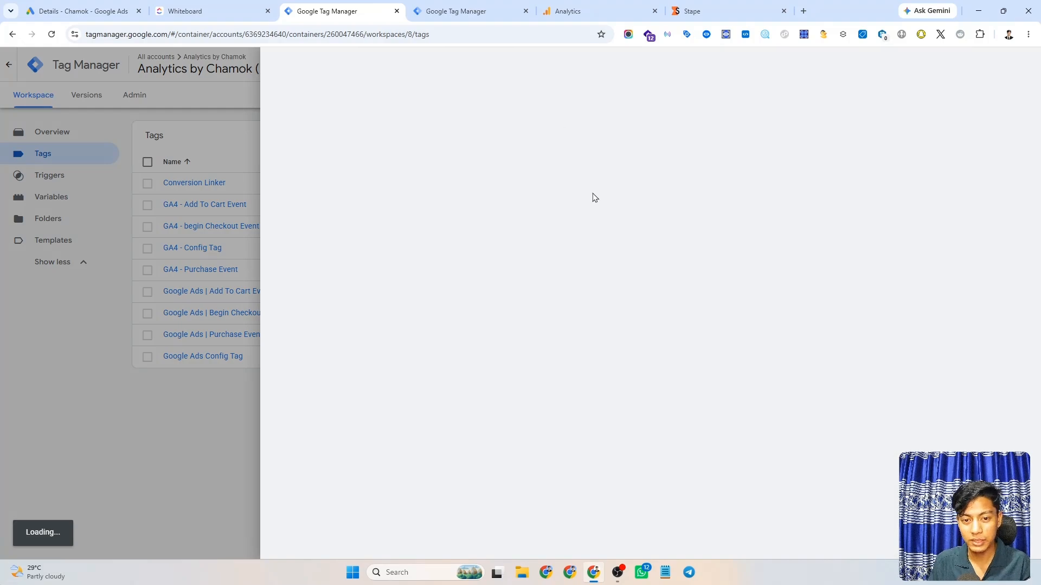
click(553, 227)
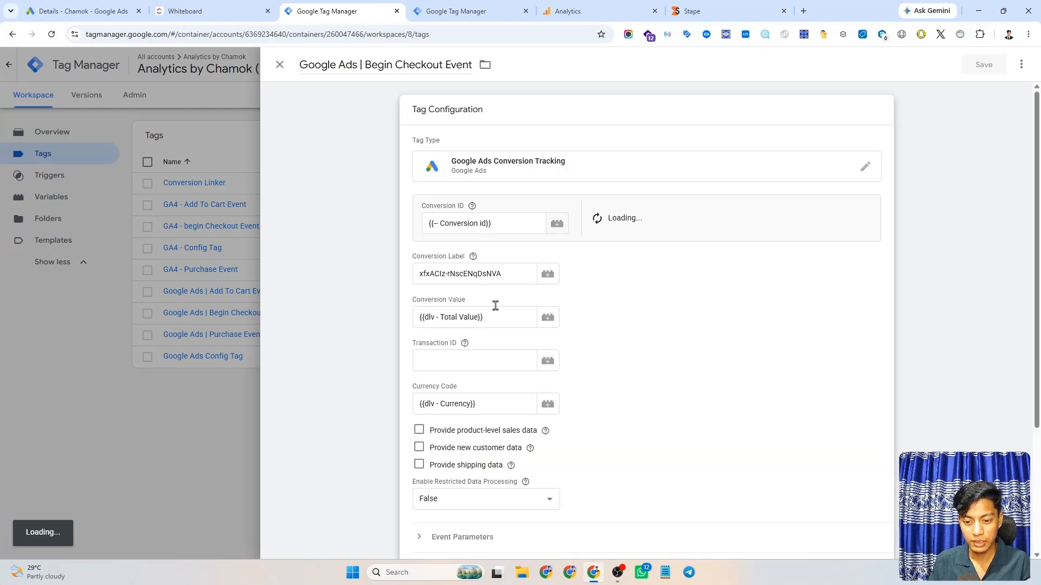
double_click(482, 274)
triple_click(482, 274)
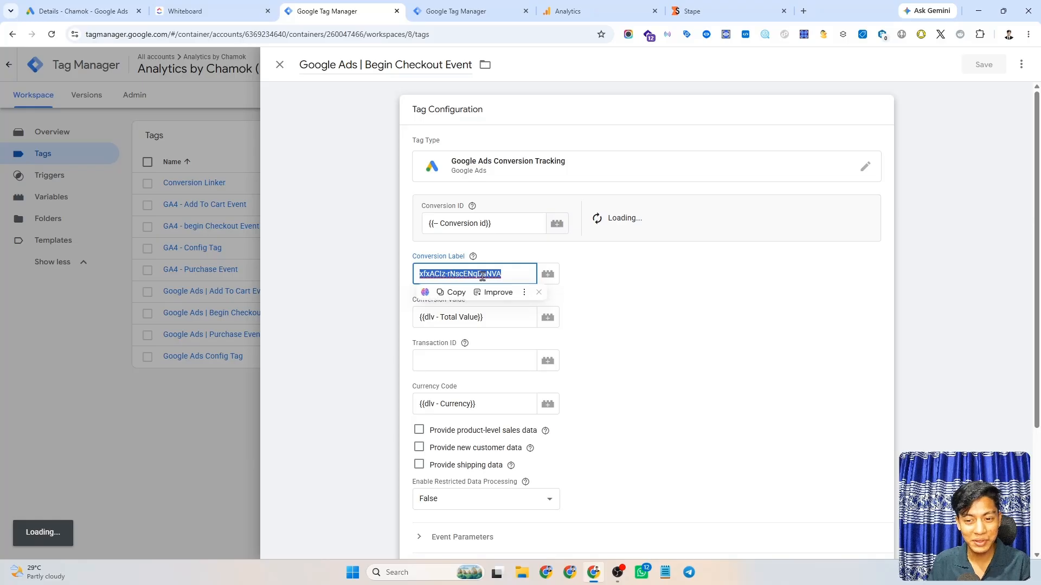
key(ctrl+c)
Paste the copied begin checkout label into the Conversion Label of the server container's unsaved tag, leaving Conversion Value and Currency Code empty
key(ctrl+Tab)
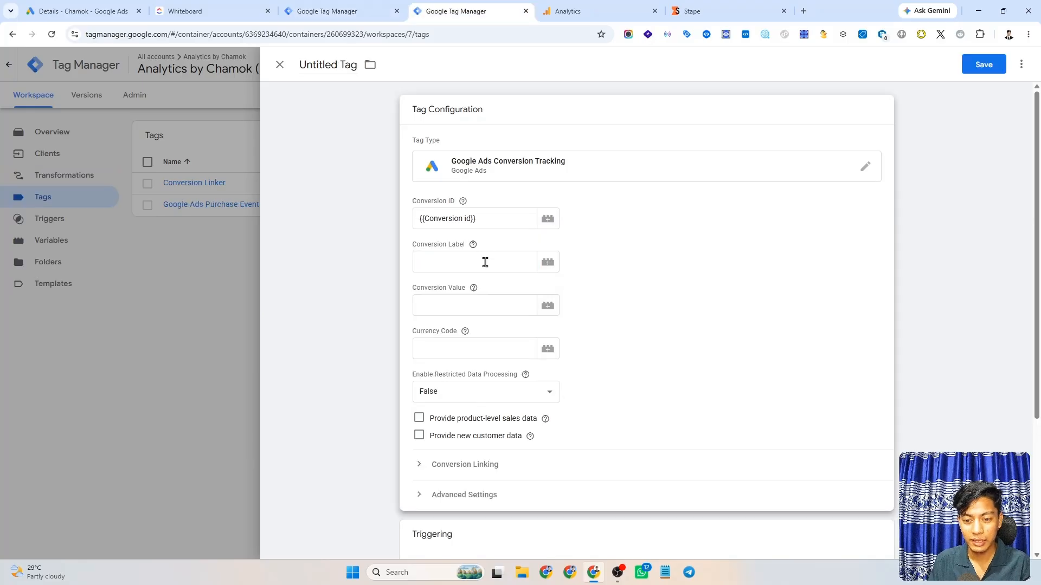
click(483, 262)
key(ctrl+v)
scroll(627, 244, down, 2)
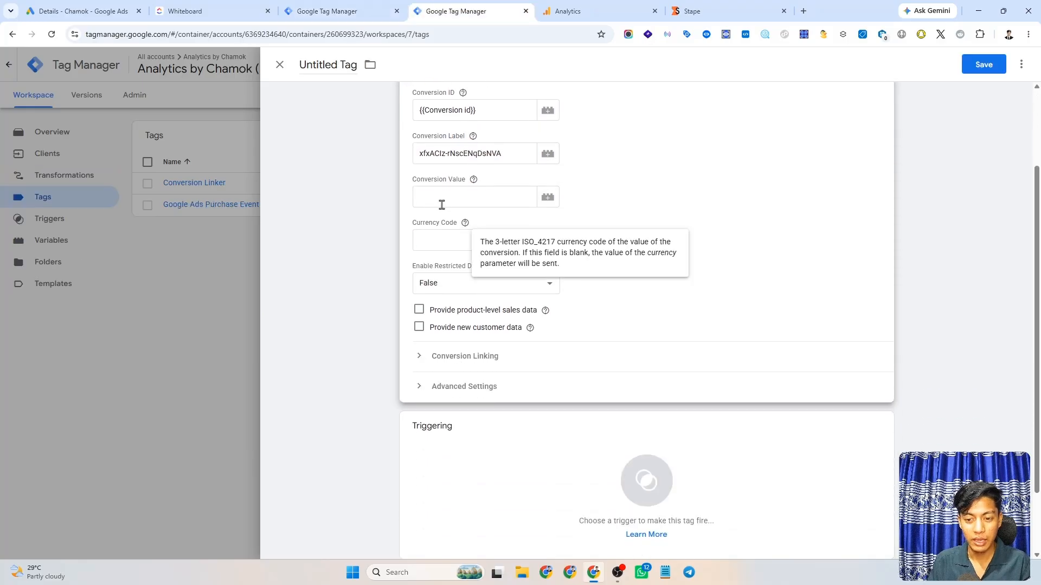
click(424, 198)
click(440, 245)
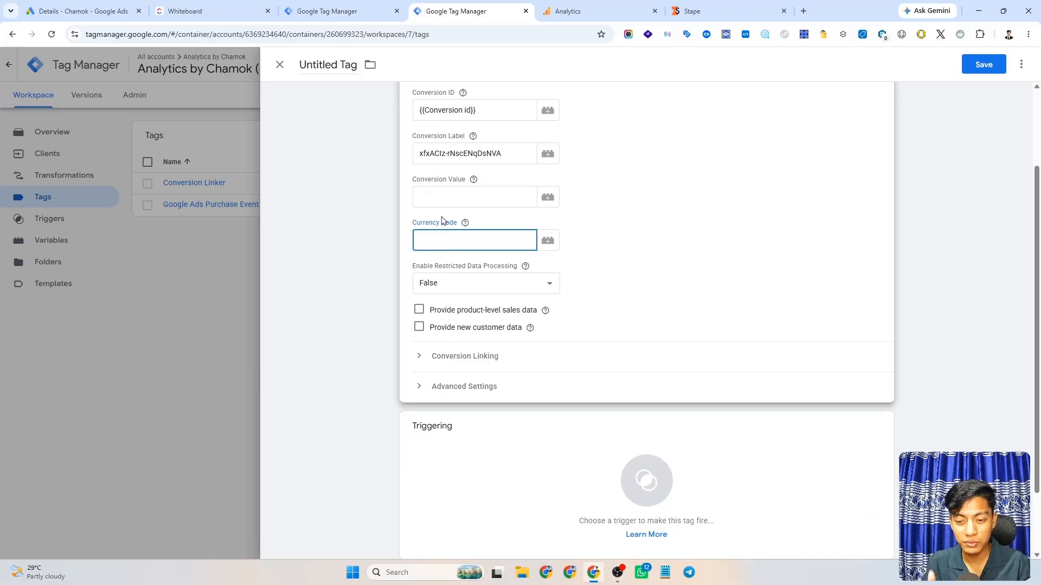
click(442, 189)
Create a new Custom Event trigger for the tag with "begin_checkout" as the event name
scroll(681, 239, down, 2)
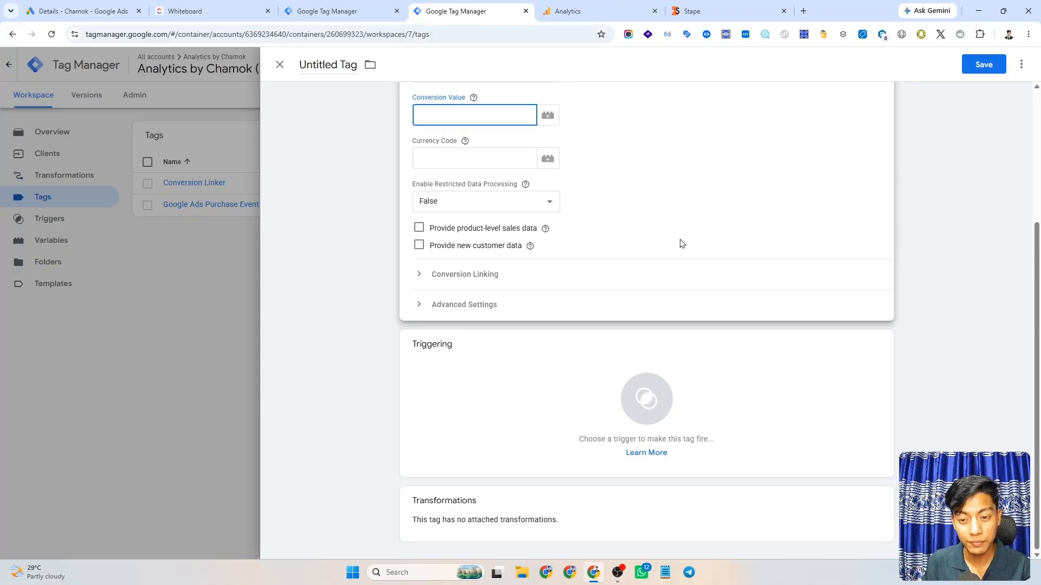
click(662, 358)
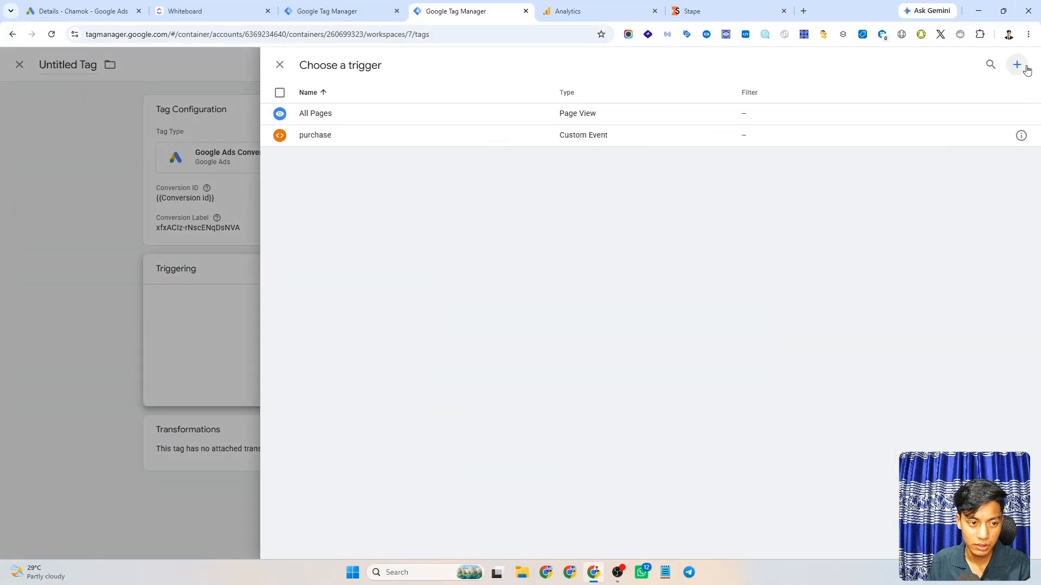
click(1020, 65)
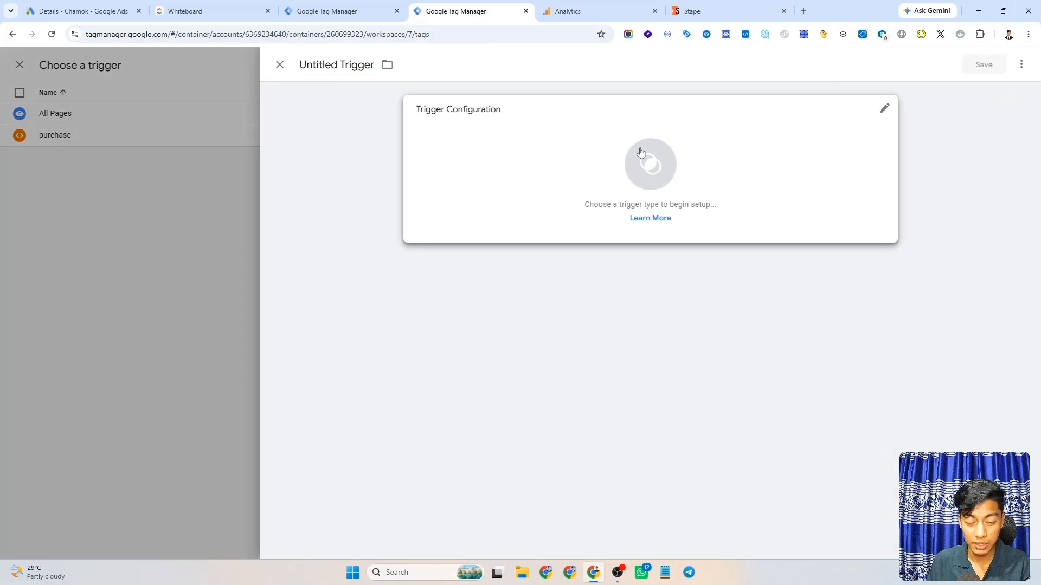
click(623, 150)
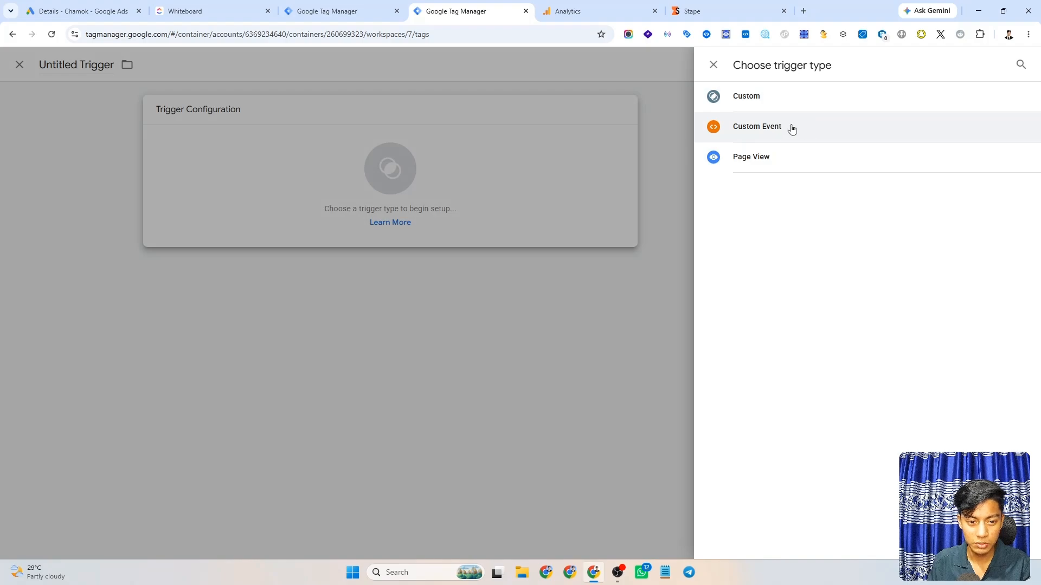
click(788, 129)
click(457, 214)
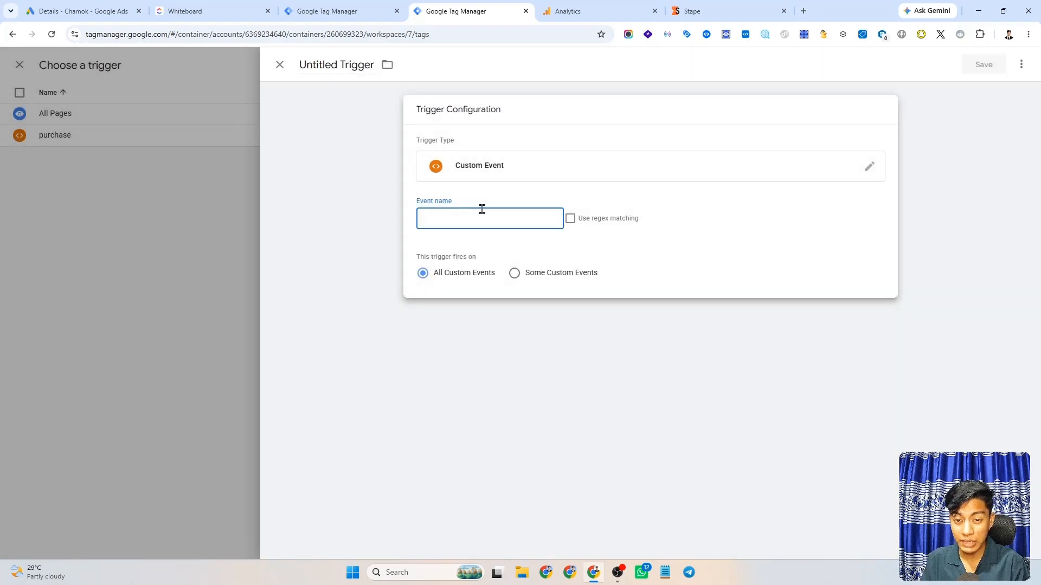
text(begin_checkout)
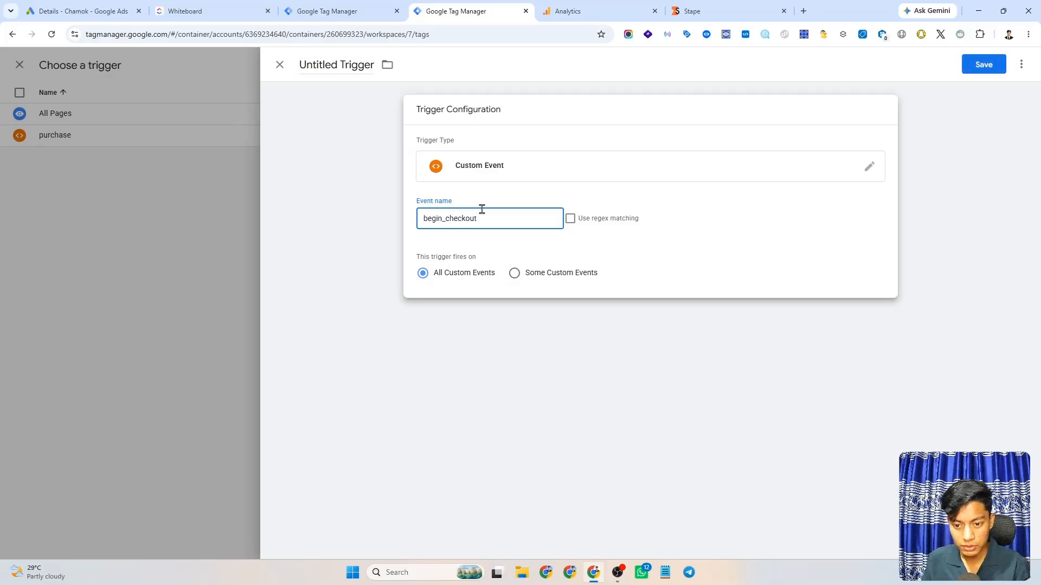
Name the new trigger "begin_checkout" after its event name and save it to the tag
double_click(432, 218)
double_click(345, 63)
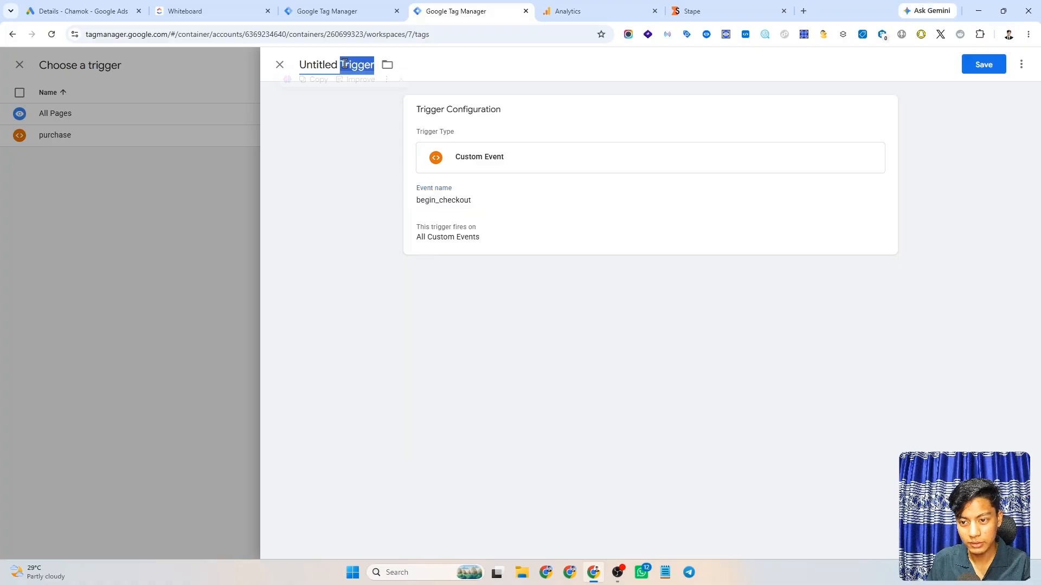
key(ctrl+a)
key(ctrl+v)
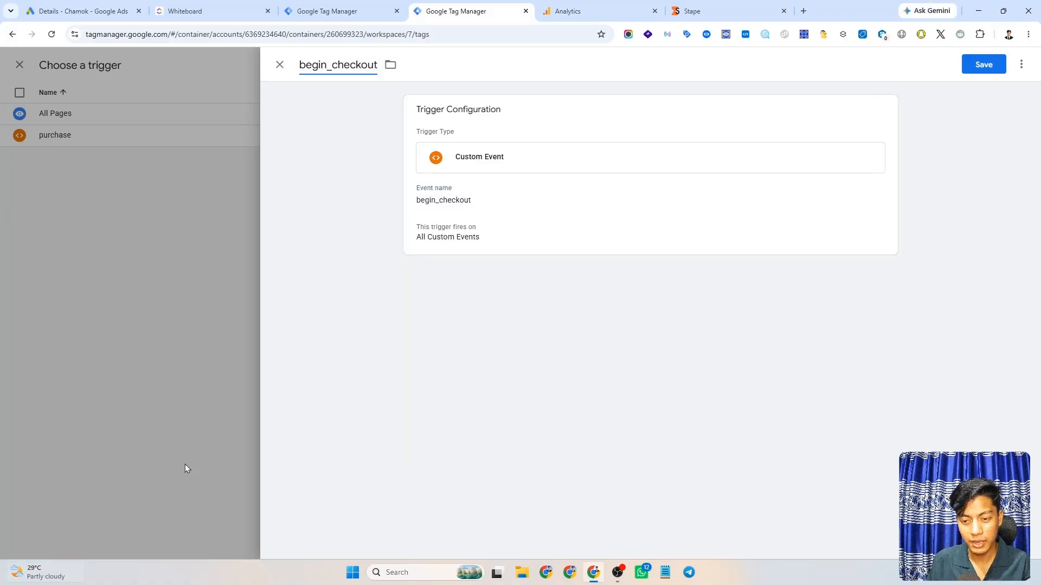
click(984, 72)
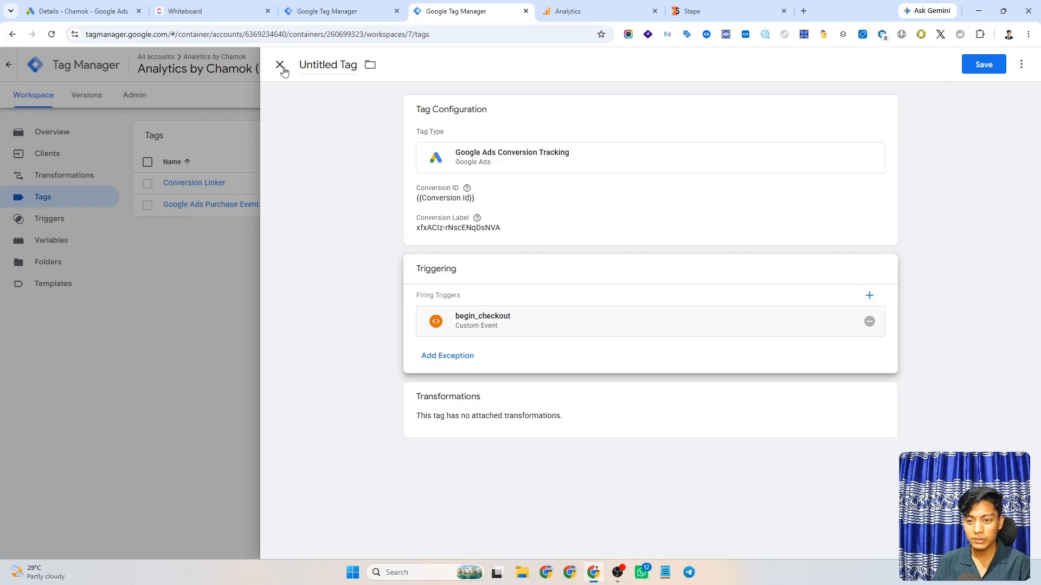
Name the untitled conversion tag "Google Ads Begin Checkout"
click(333, 65)
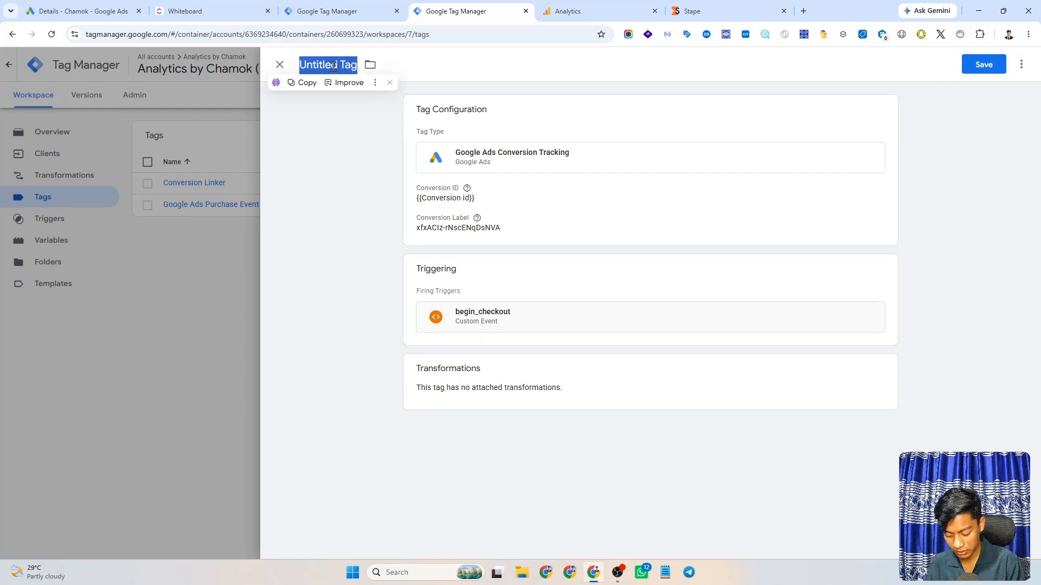
text(Google)
key(BackSpace)
key(BackSpace)
key(BackSpace)
key(BackSpace)
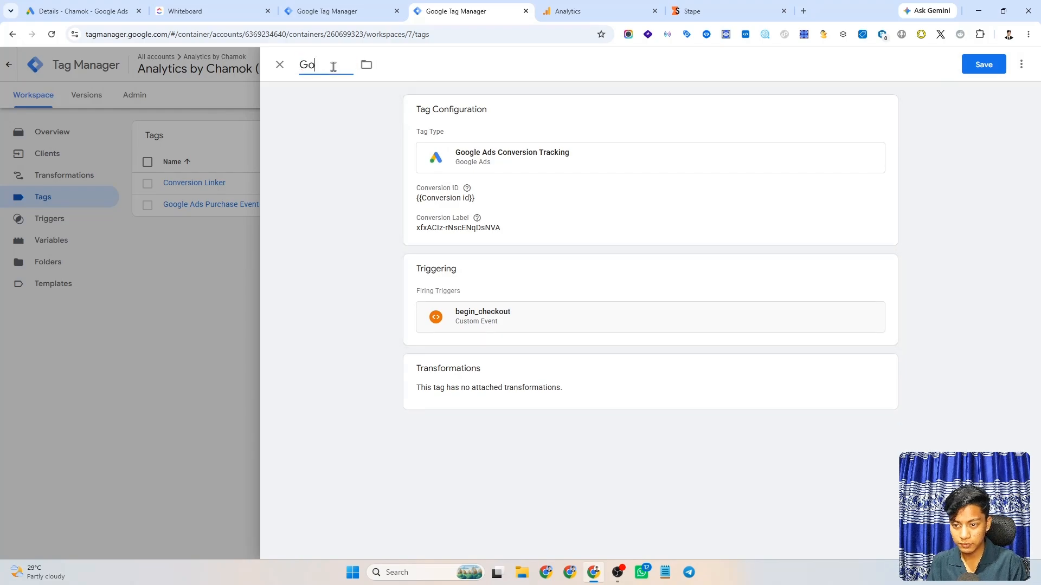
text(ogle Ads be)
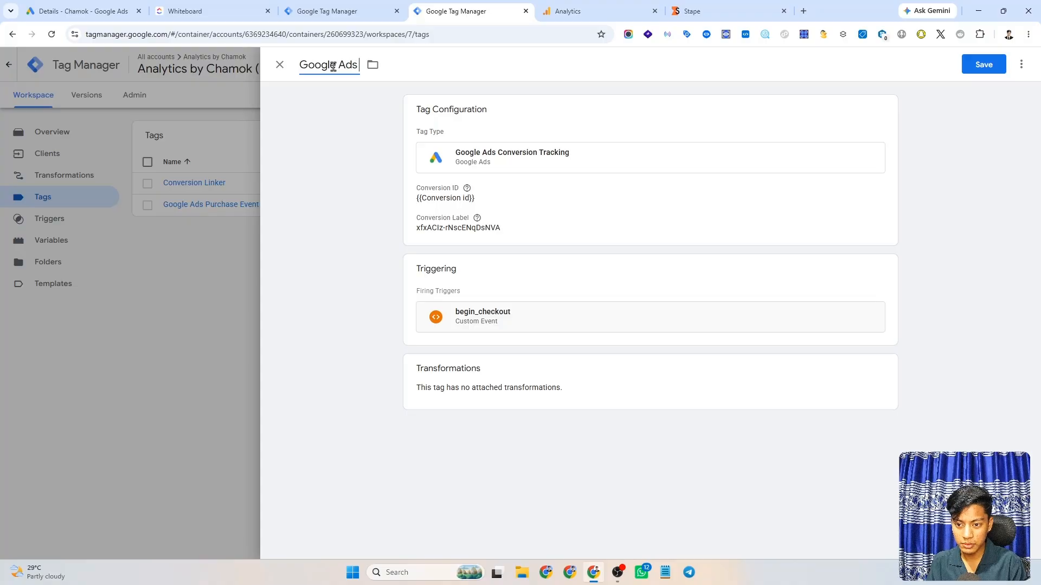
key(BackSpace)
key(BackSpace)
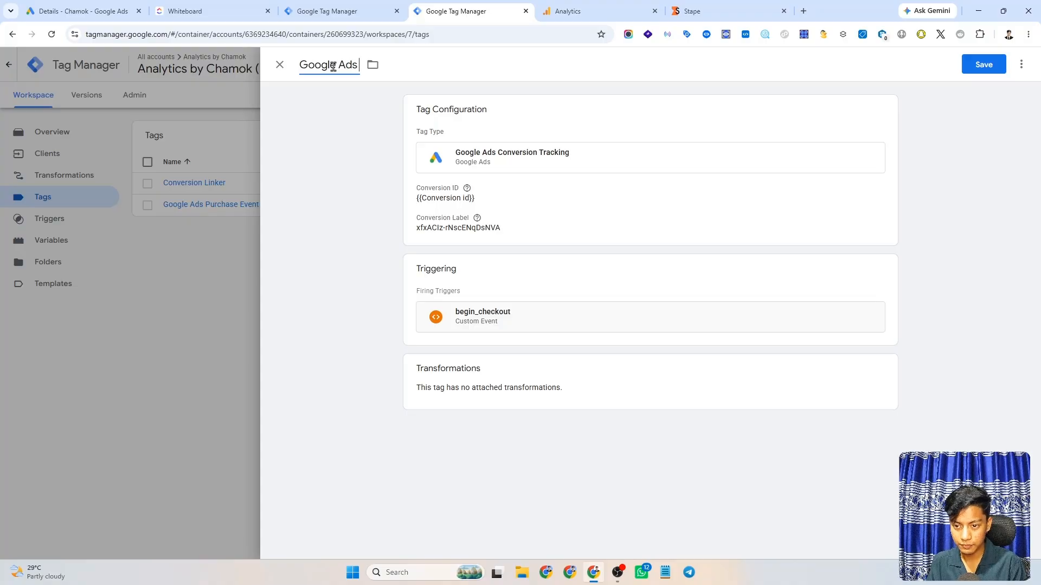
text(Beging Checkout)
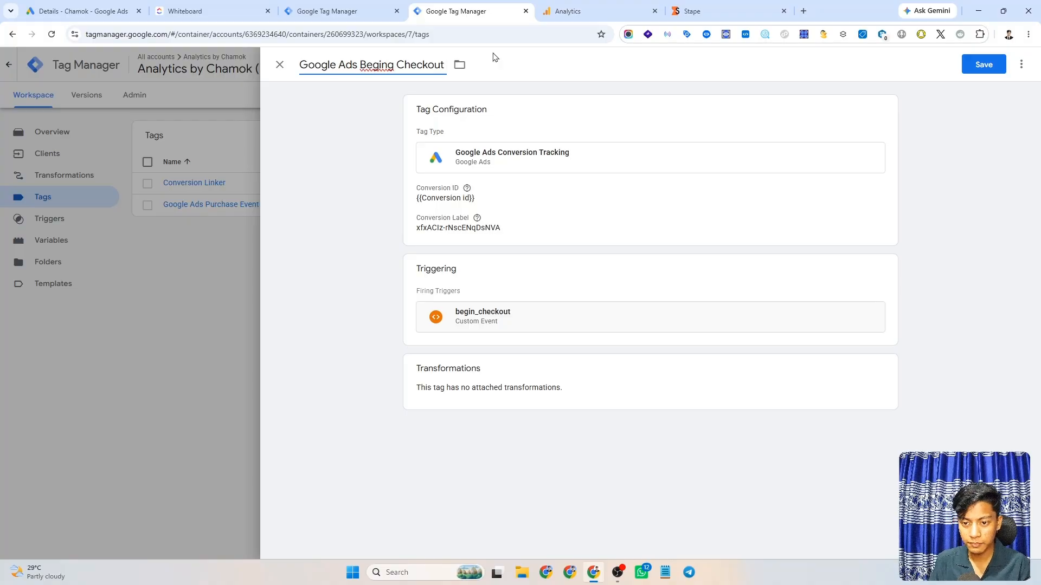
right_click(369, 65)
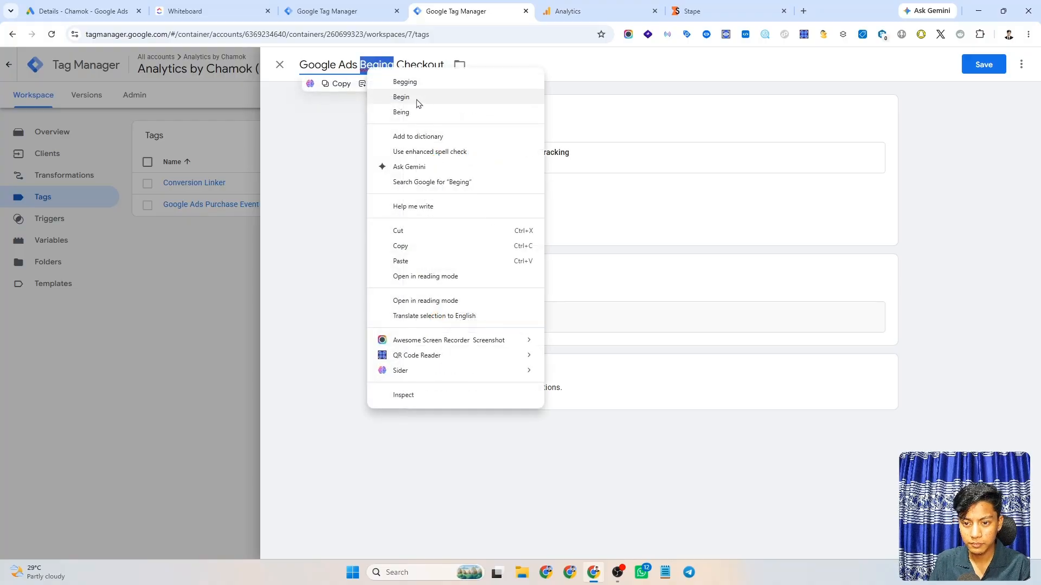
click(402, 97)
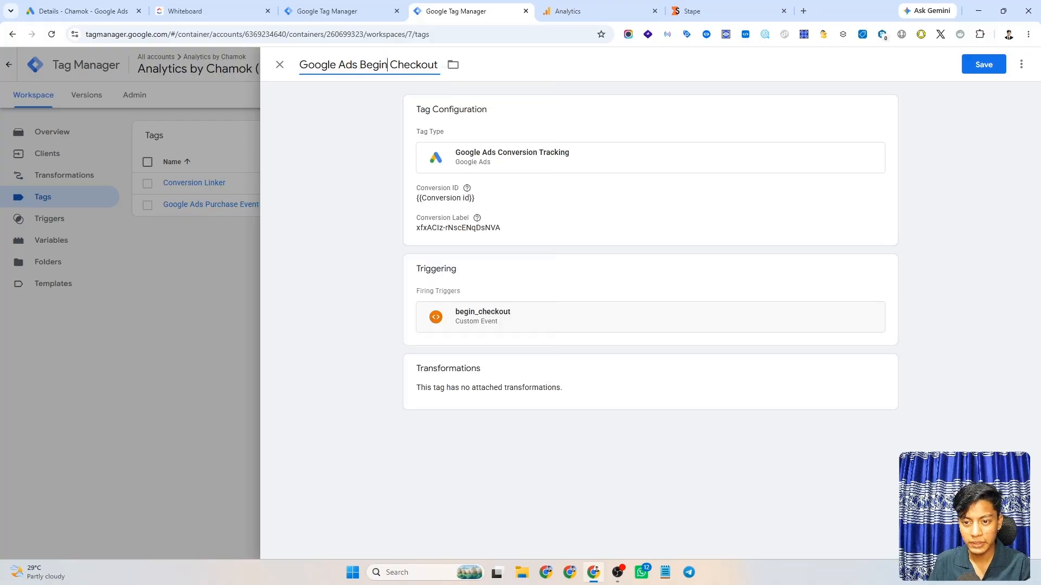
Append "Event" to the end of the conversion tag's name and save the tag
click(442, 67)
click(436, 65)
click(435, 64)
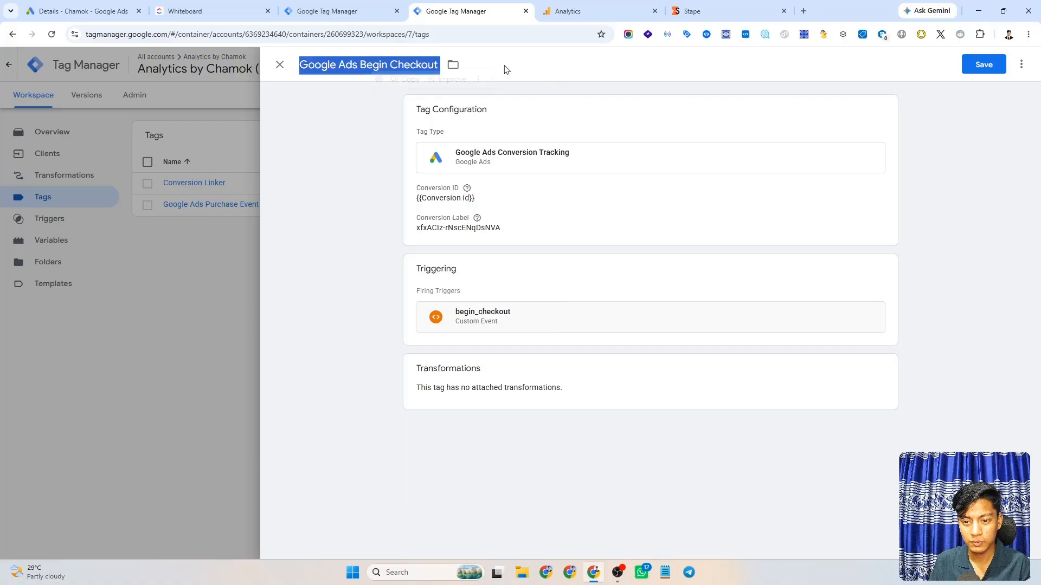
click(438, 65)
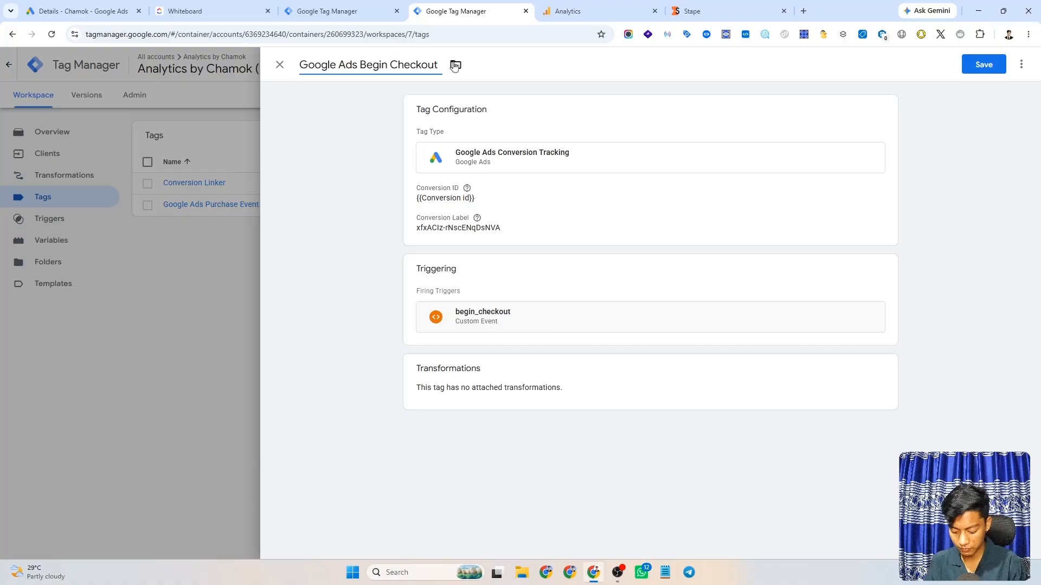
text(Event)
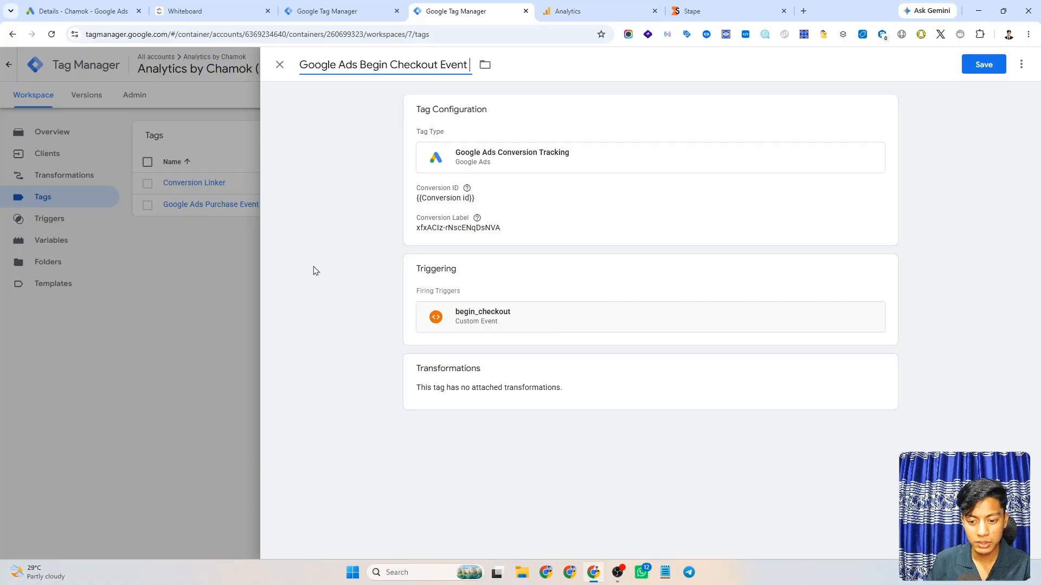
click(979, 66)
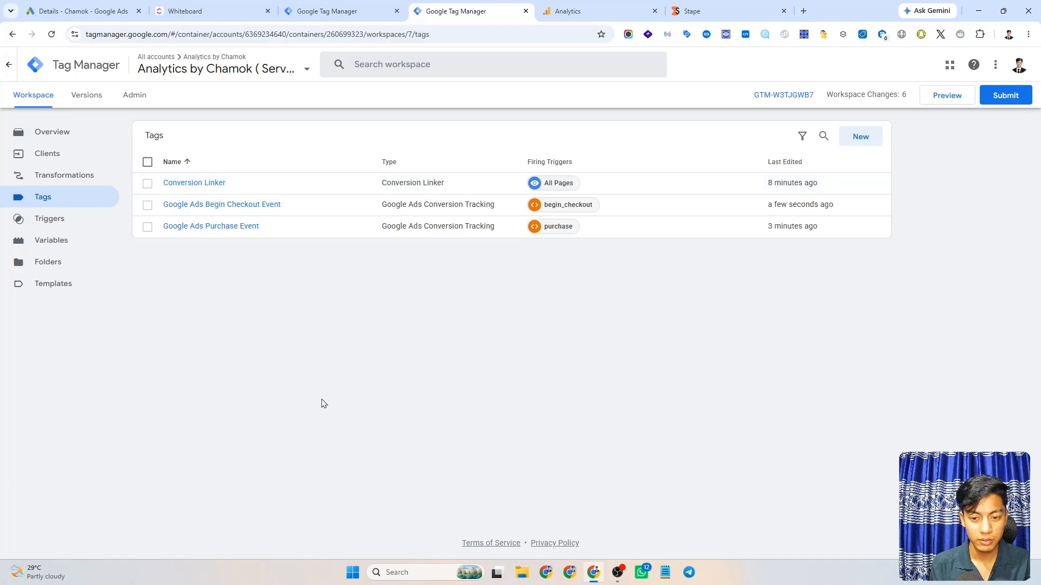
Create a new Google Ads Conversion Tracking tag in the server container with the {{Conversion id}} variable as its Conversion ID
click(860, 135)
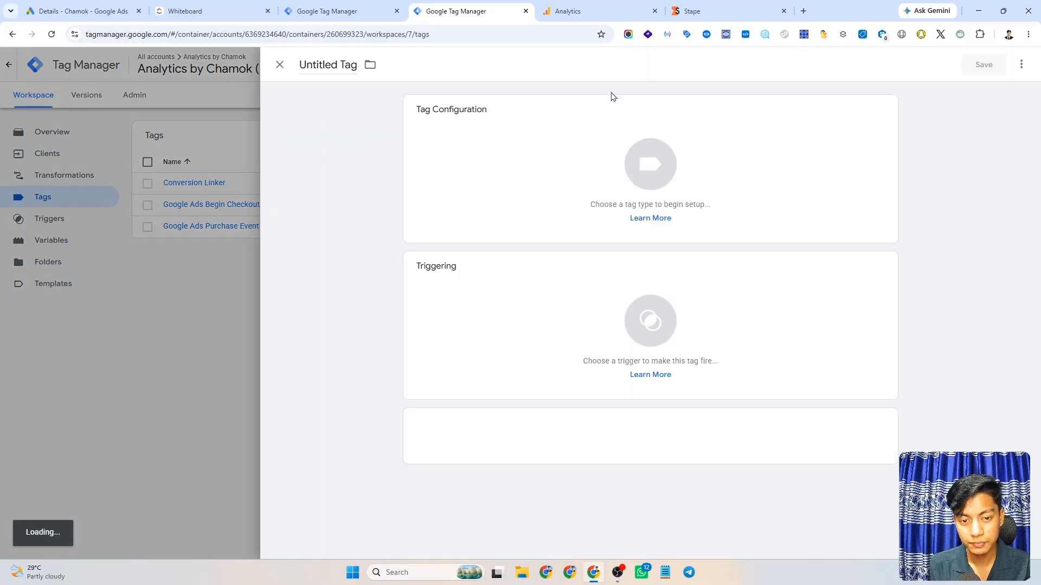
click(596, 164)
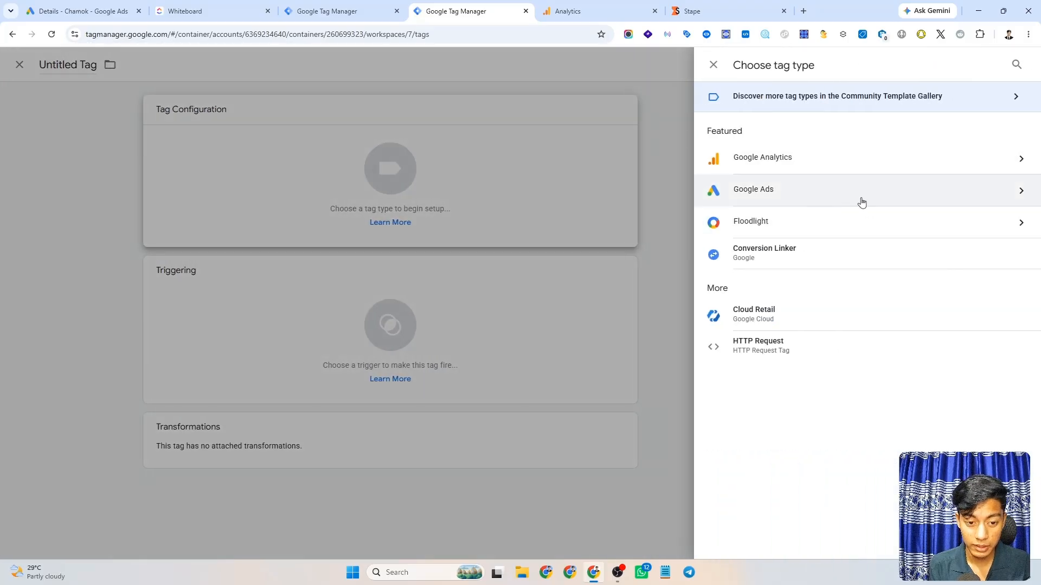
click(827, 196)
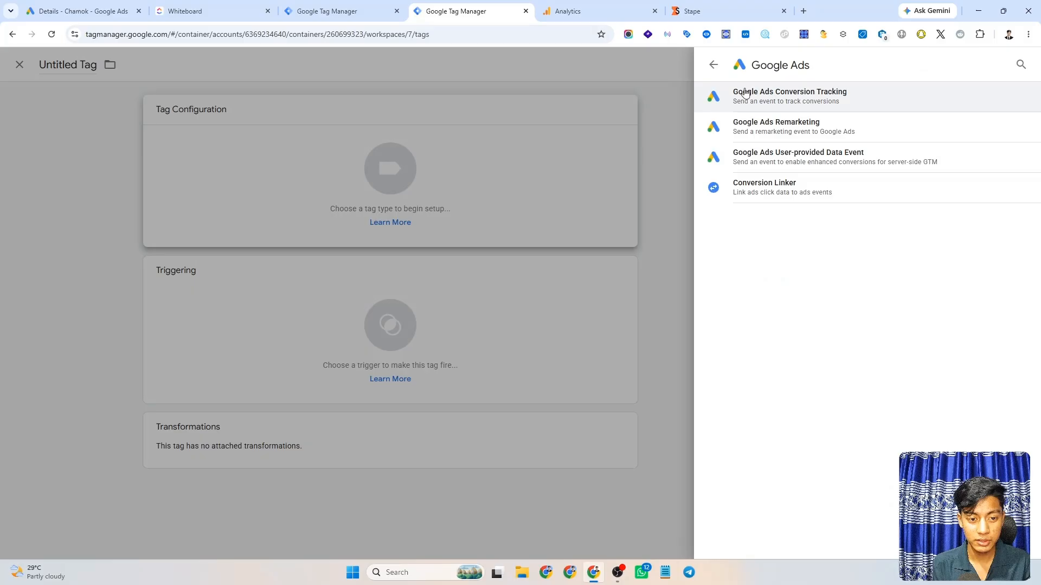
click(773, 98)
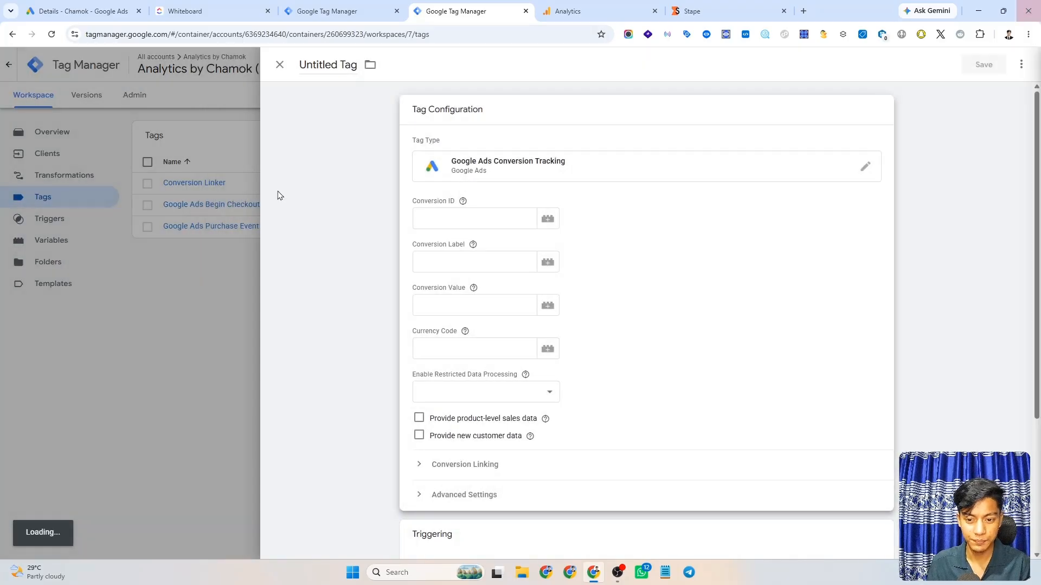
click(438, 223)
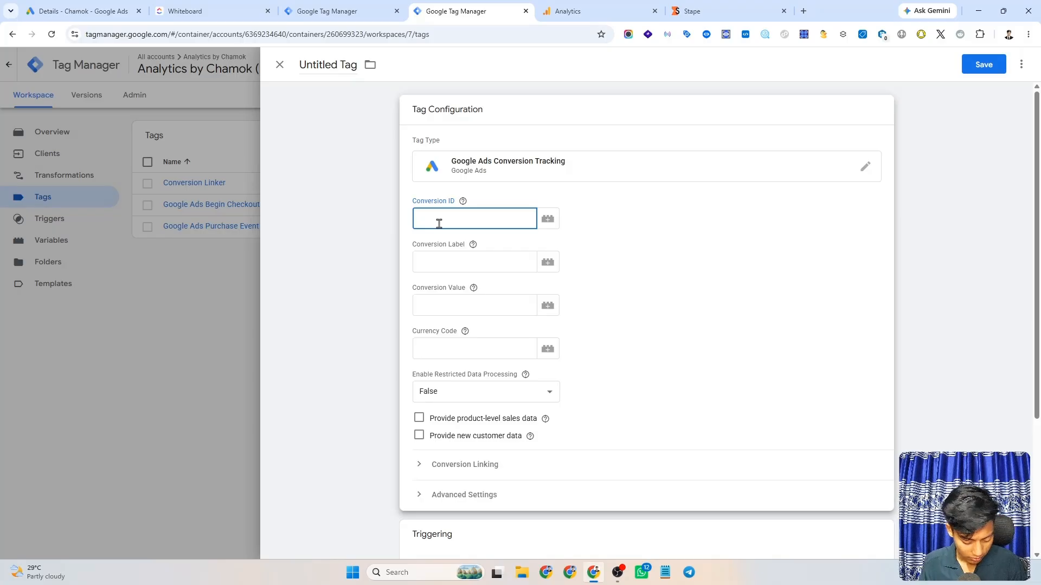
text({{s)
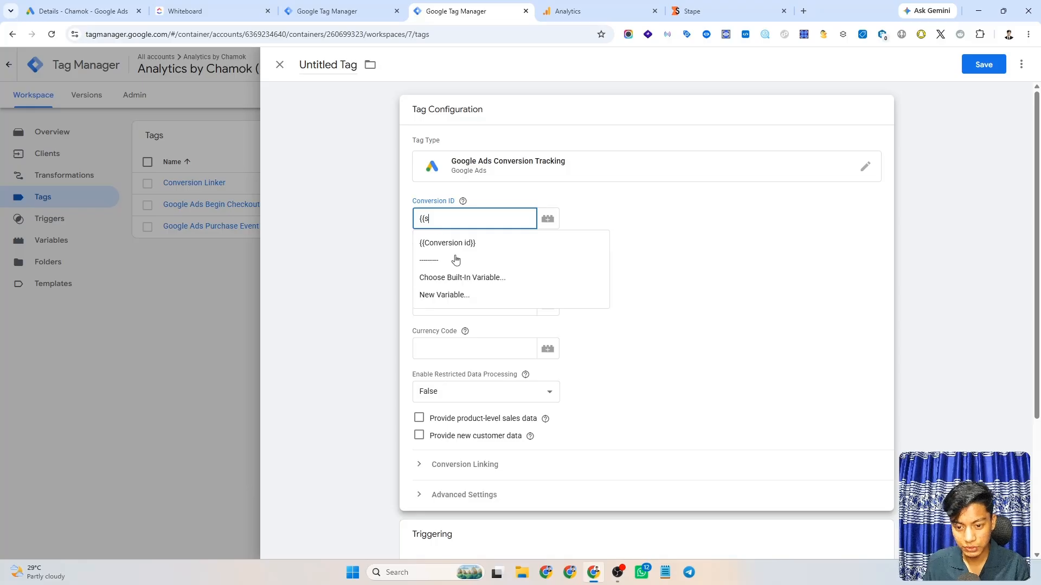
click(456, 243)
click(458, 262)
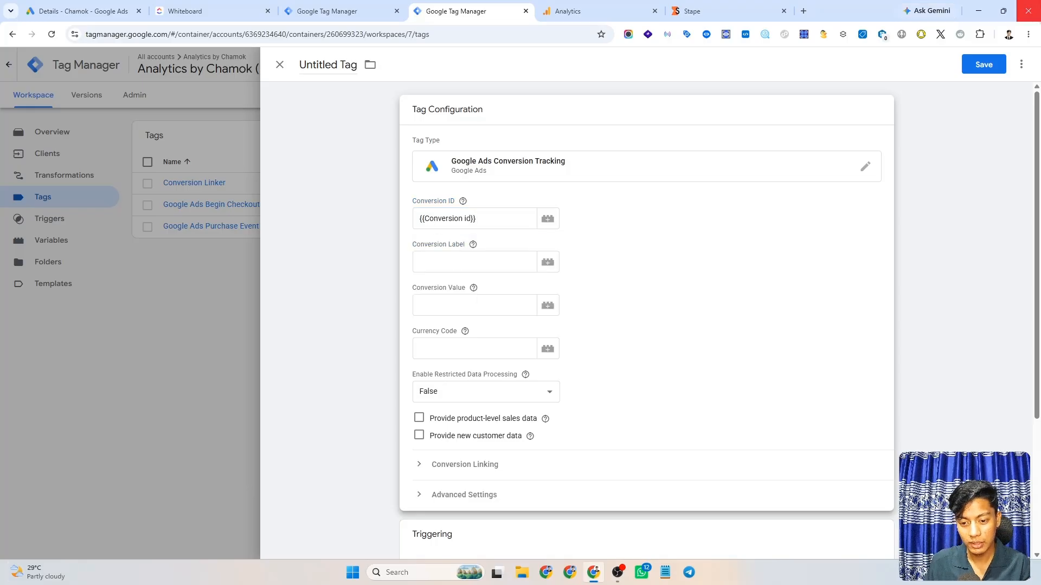
Copy the conversion label from the web container's "Google Ads | Add To Cart Event" tag into the new server tag's Conversion Label
click(455, 269)
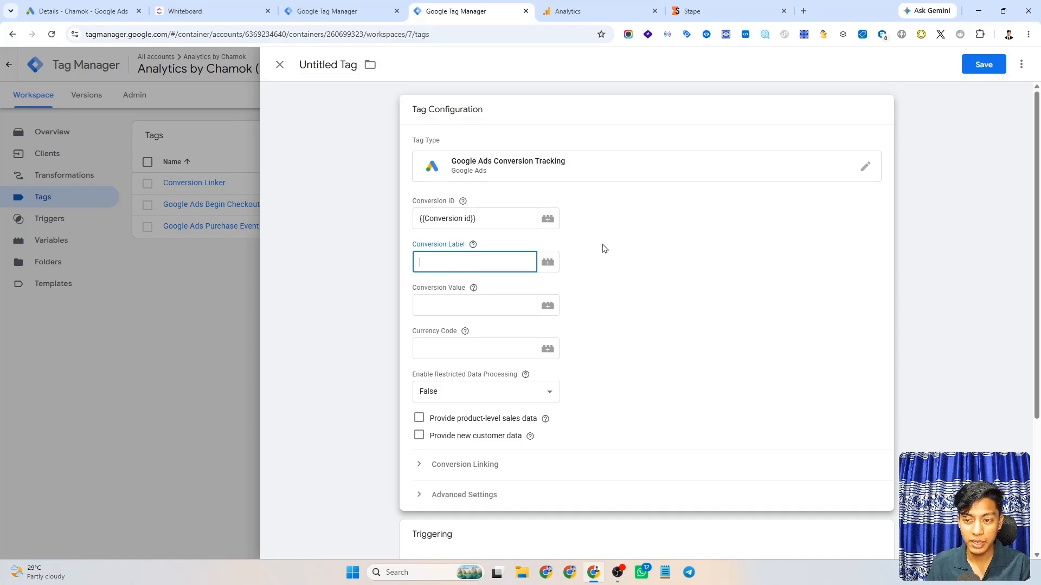
click(325, 6)
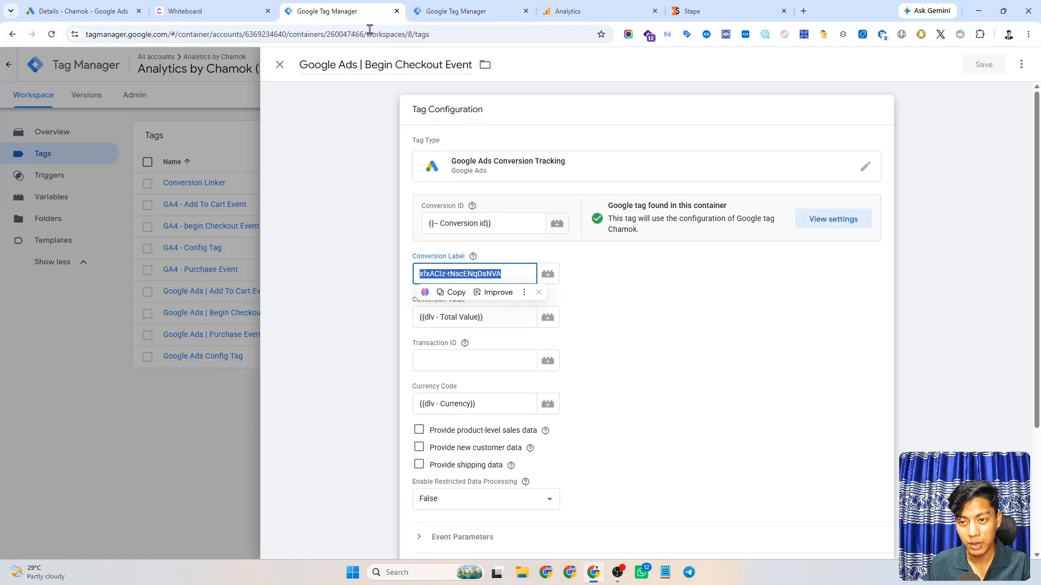
click(290, 67)
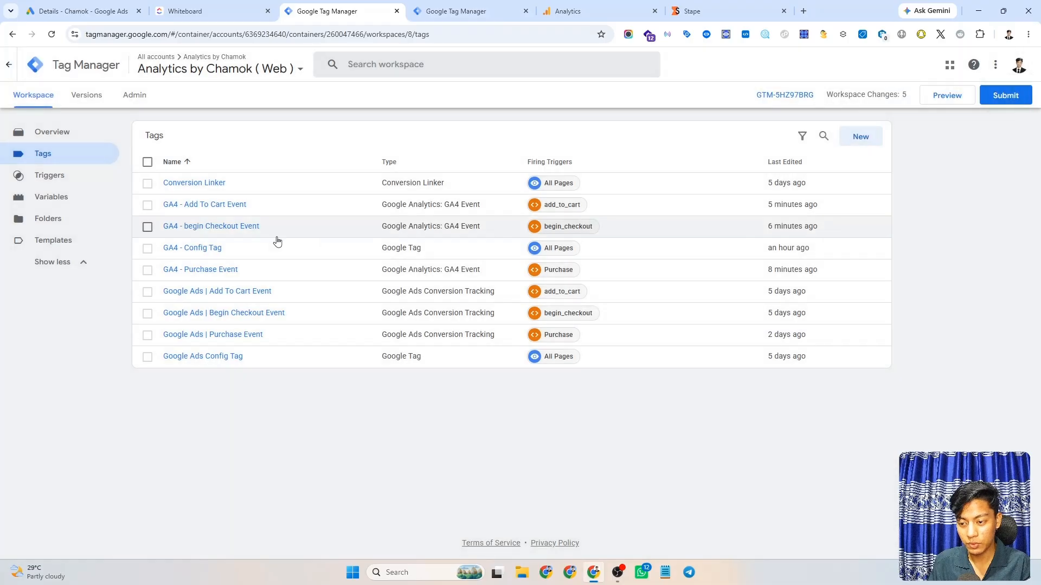
click(249, 293)
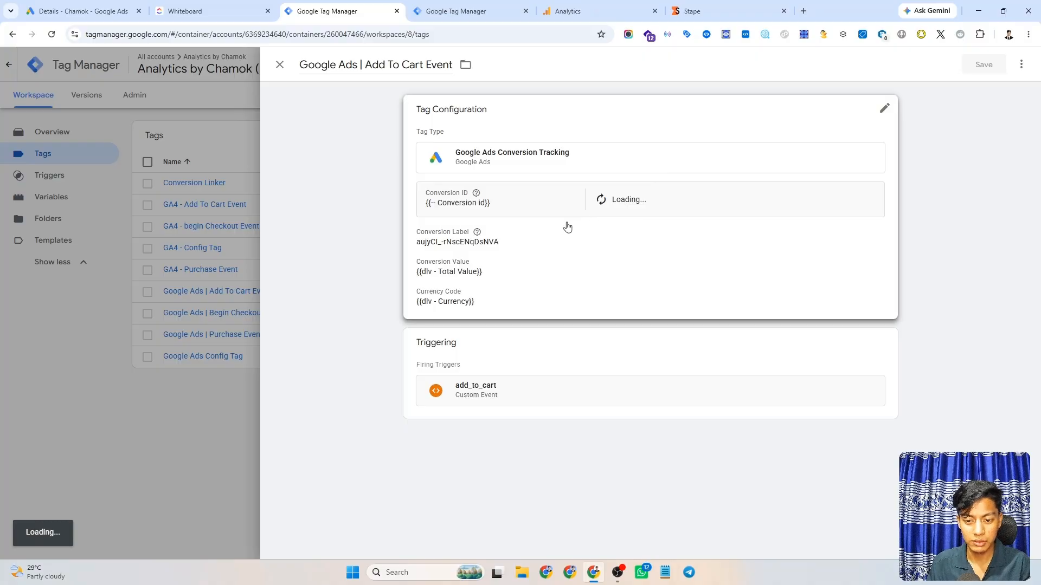
click(552, 235)
scroll(510, 156, down, 1)
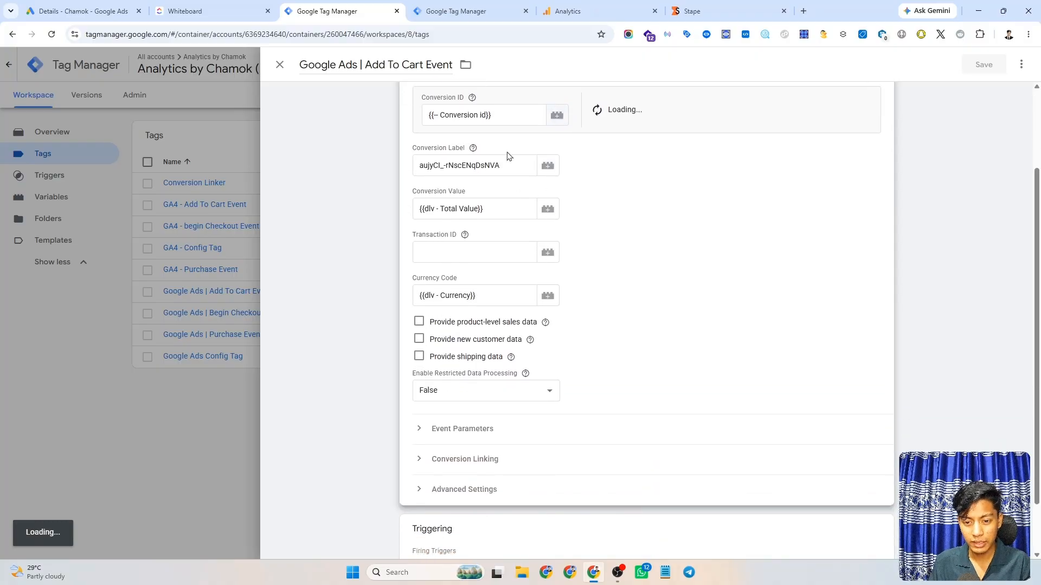
triple_click(508, 165)
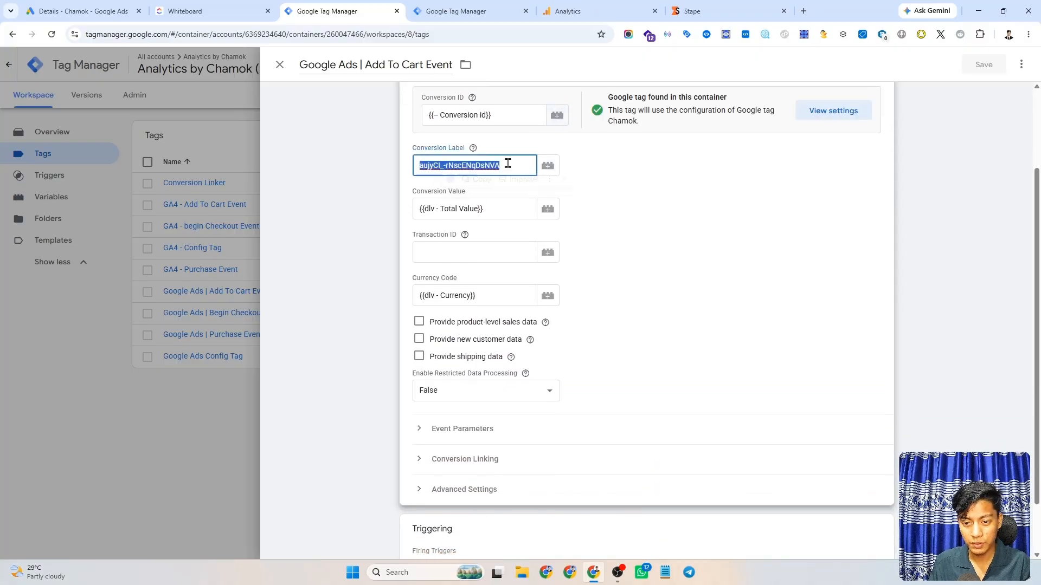
click(477, 11)
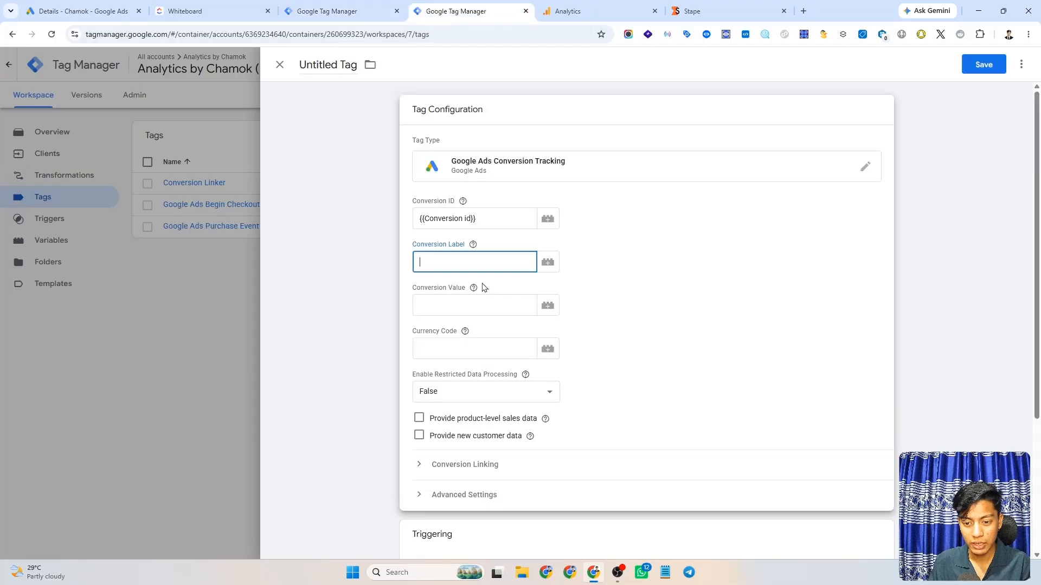
text(aujyCI_-rNscENqDsNVA)
scroll(664, 275, down, 3)
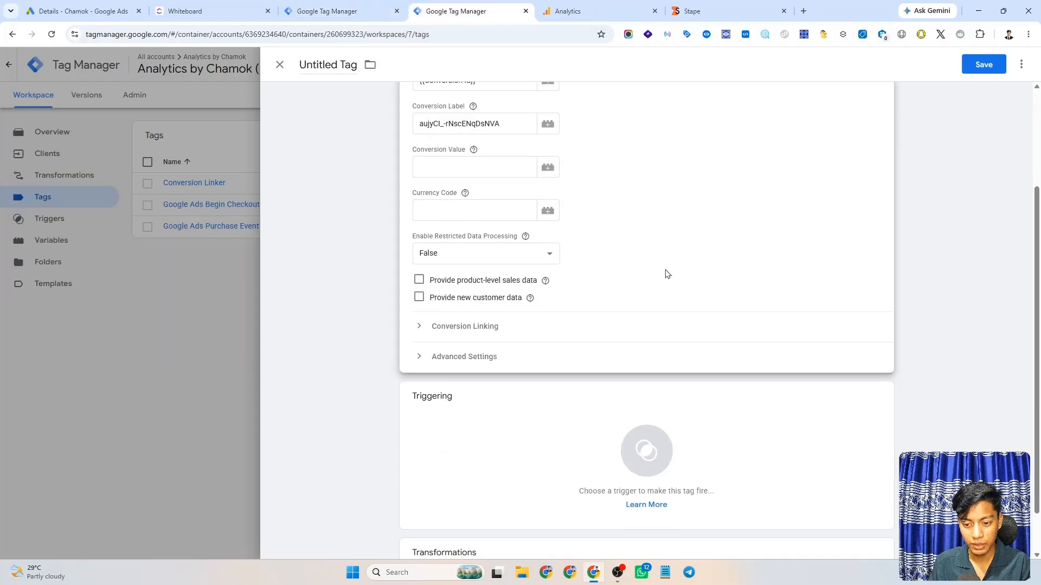
click(422, 164)
click(425, 186)
click(432, 145)
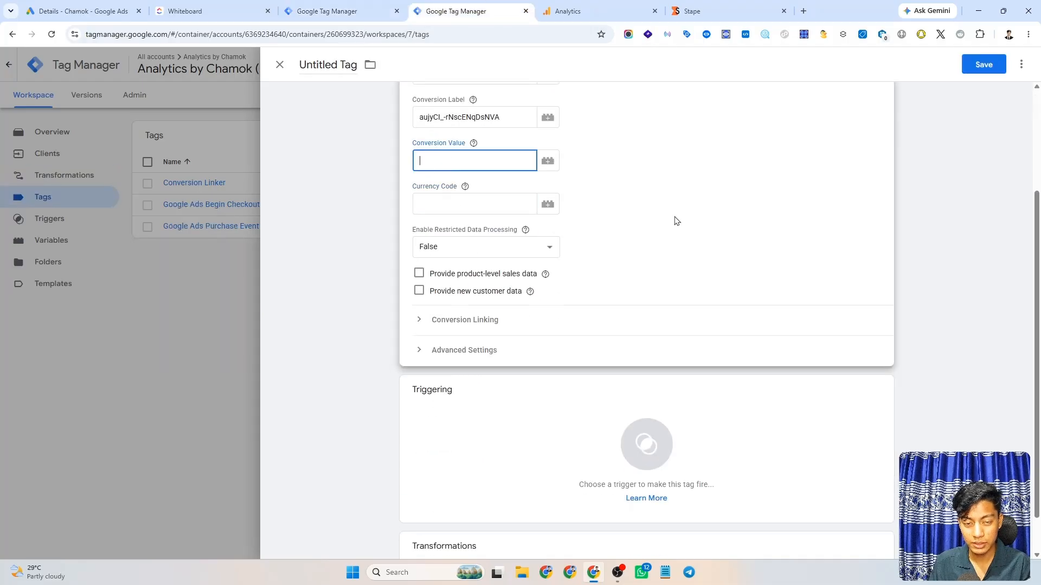
Create a new Custom Event trigger for the tag with "add_to_cart" as the event name
scroll(686, 262, down, 1)
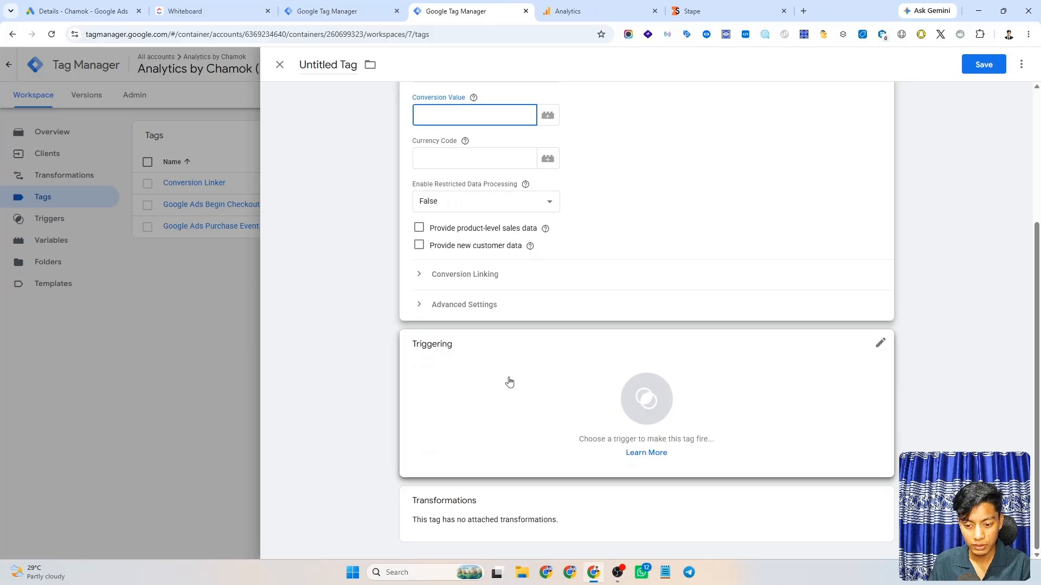
click(617, 395)
click(1014, 63)
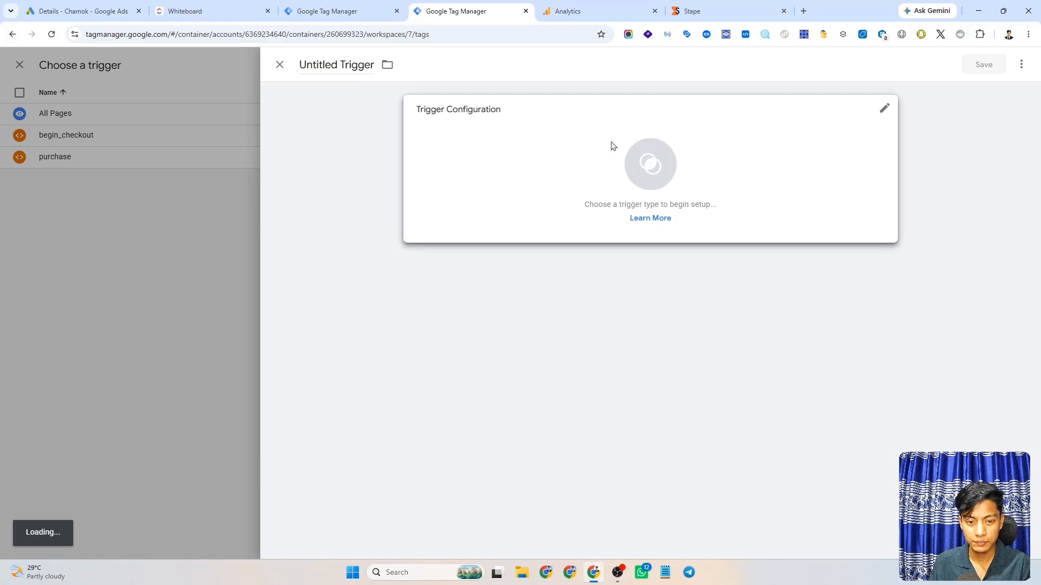
click(612, 146)
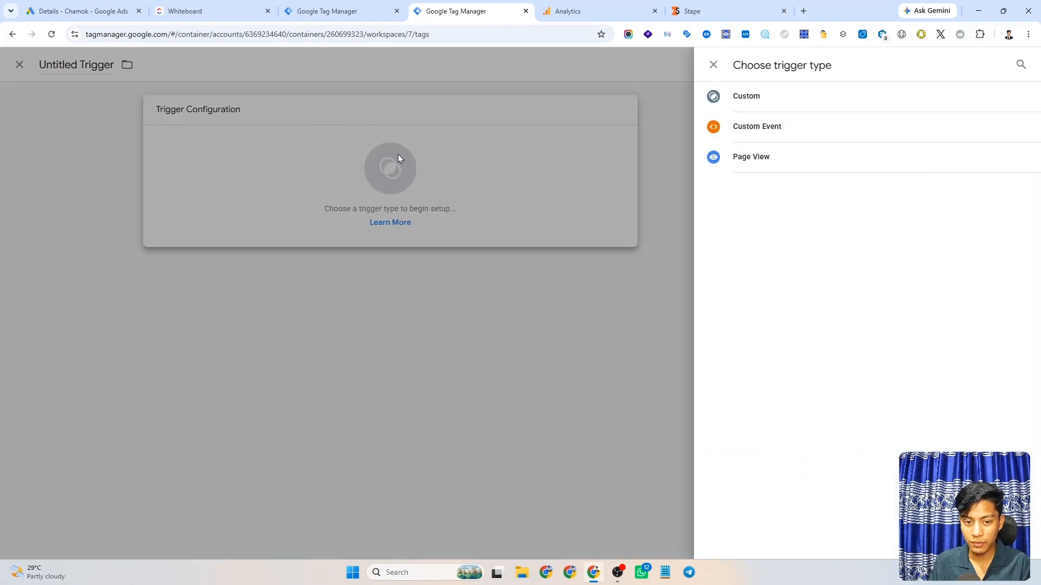
click(782, 132)
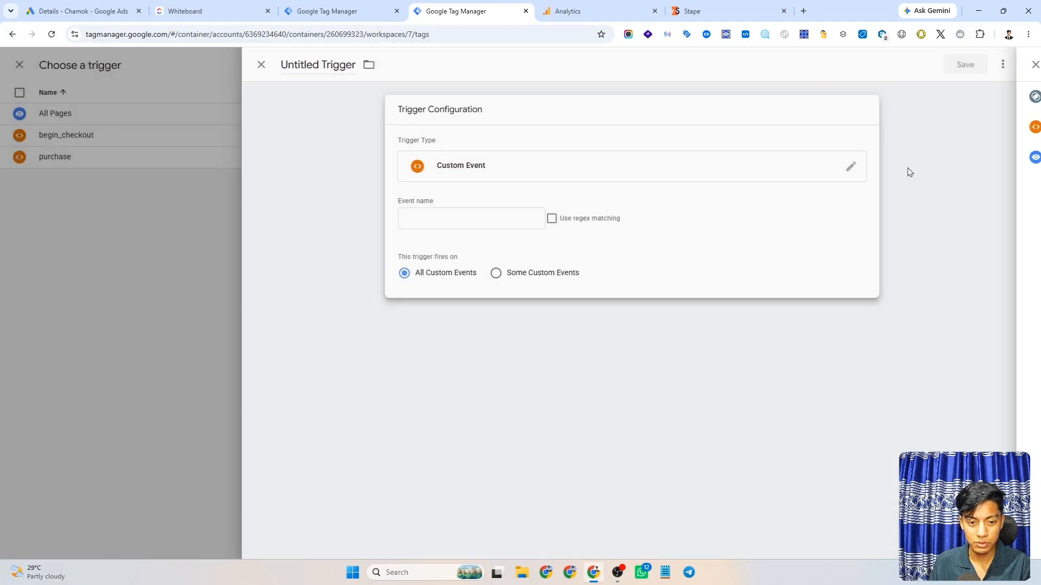
click(443, 223)
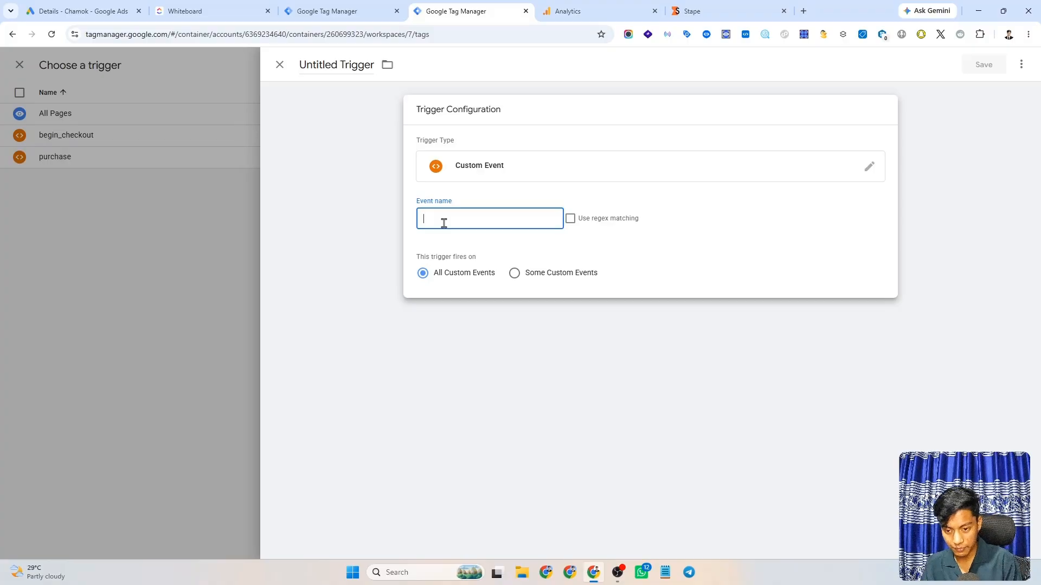
text(add_to_cart)
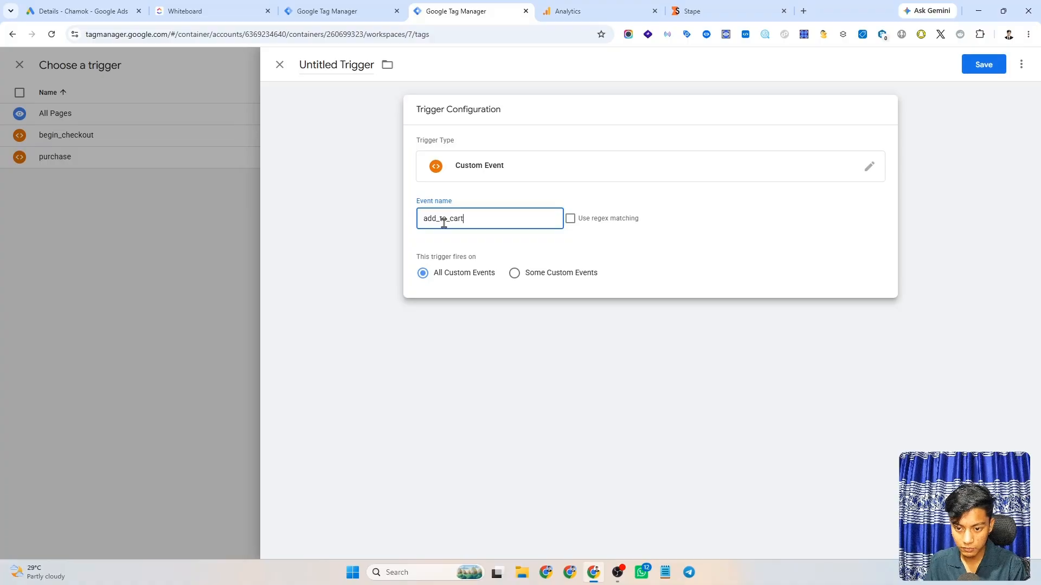
Name the new trigger "add_to_cart" after its event name and save it to the tag
double_click(443, 223)
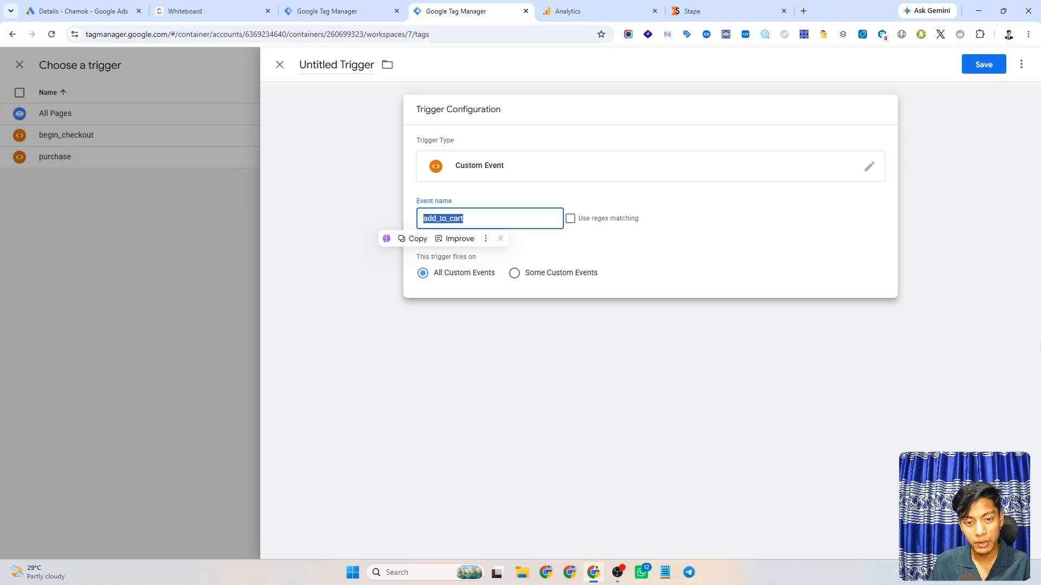
click(662, 218)
double_click(444, 222)
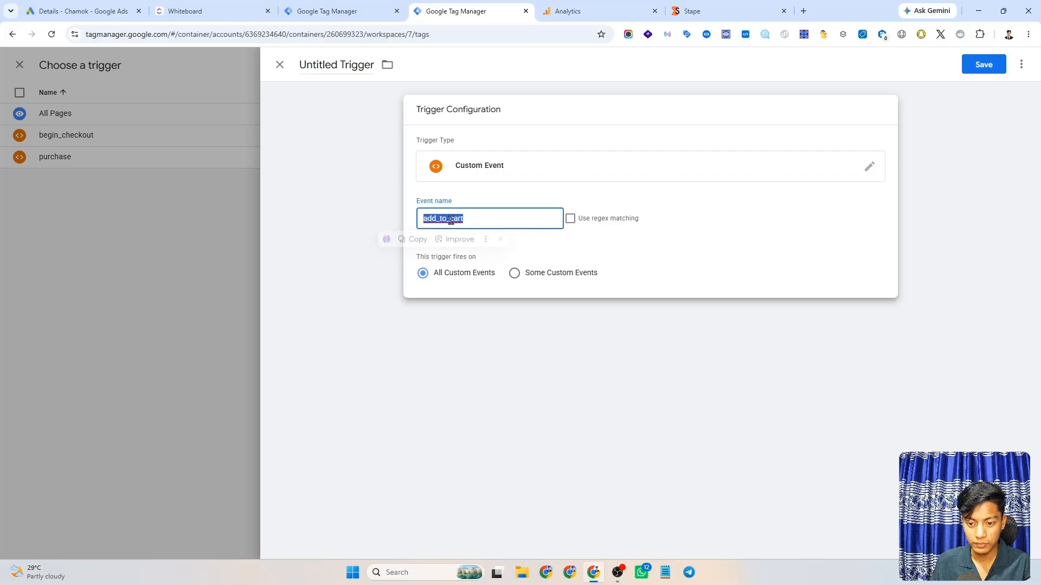
click(496, 210)
key(ctrl+a)
key(ctrl+c)
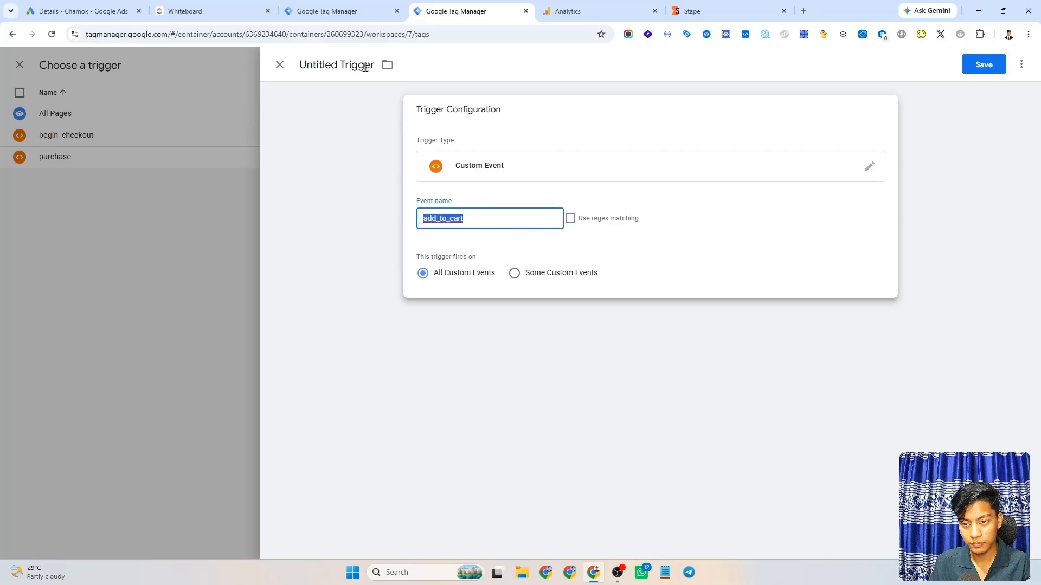
click(365, 65)
key(ctrl+v)
click(974, 68)
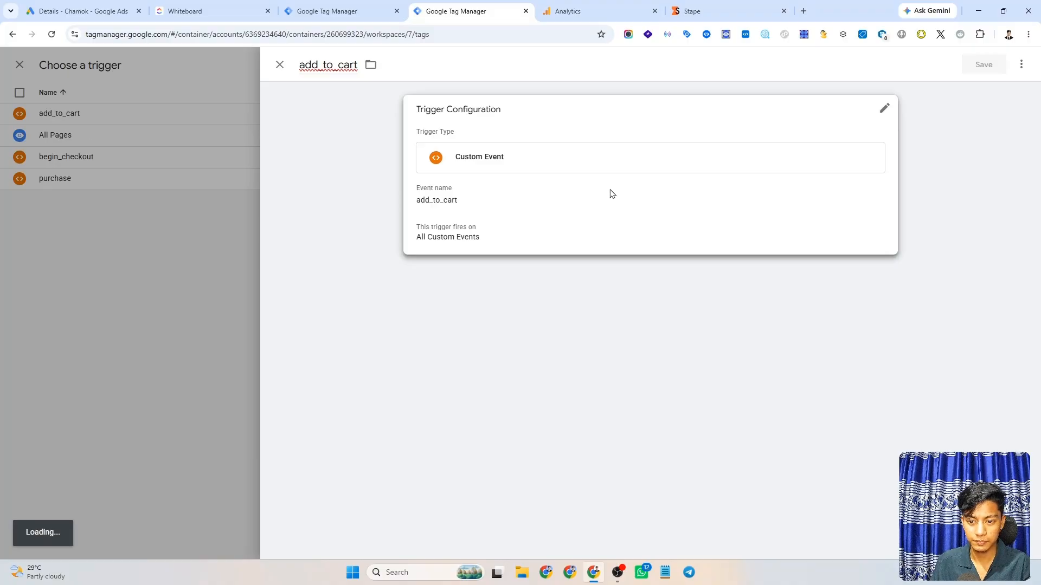
Name the untitled conversion tag "Google Ads AddToCart Event" and save it
click(337, 63)
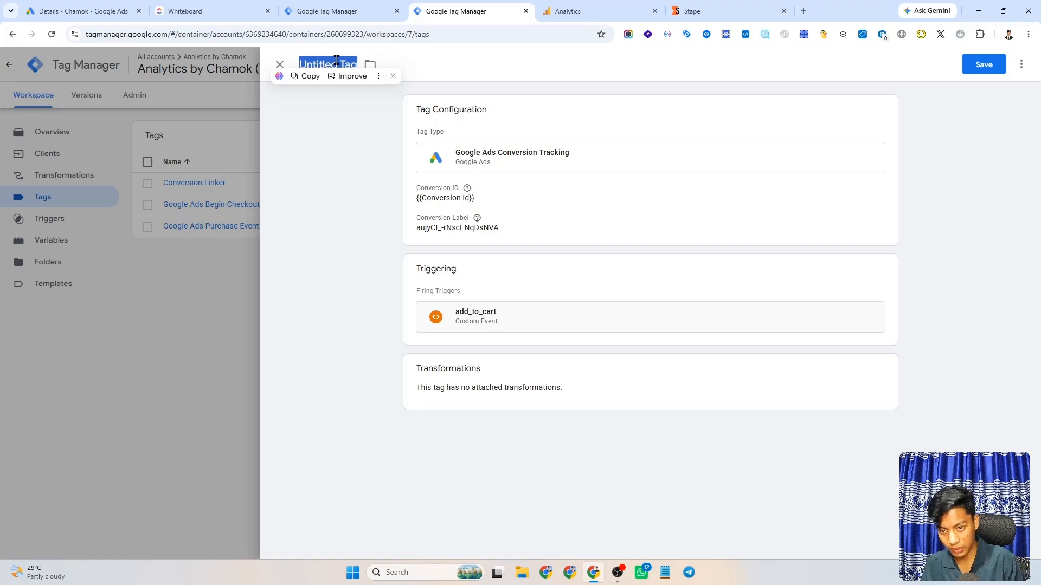
text(G)
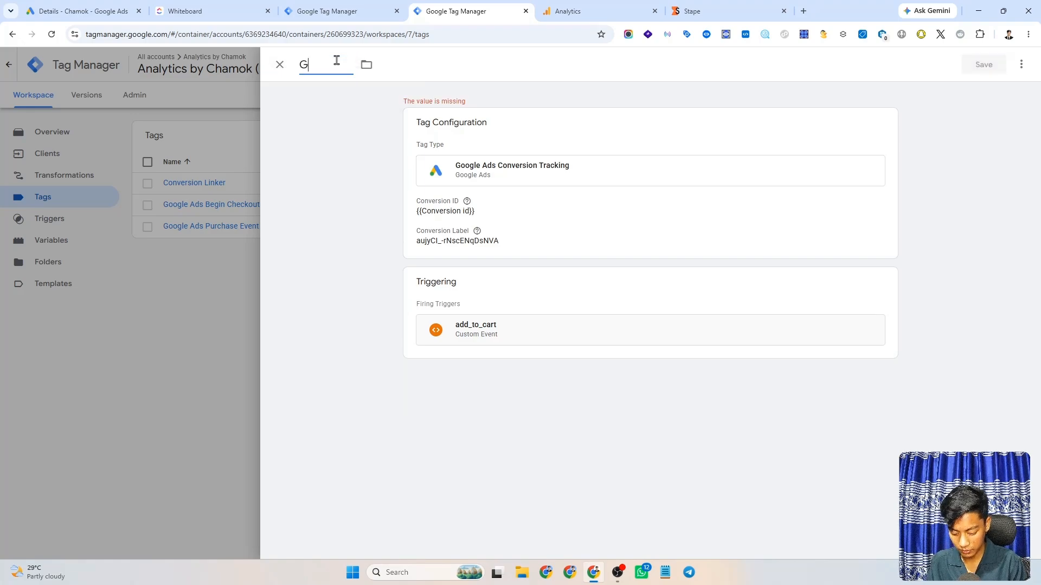
text(oogle Ads)
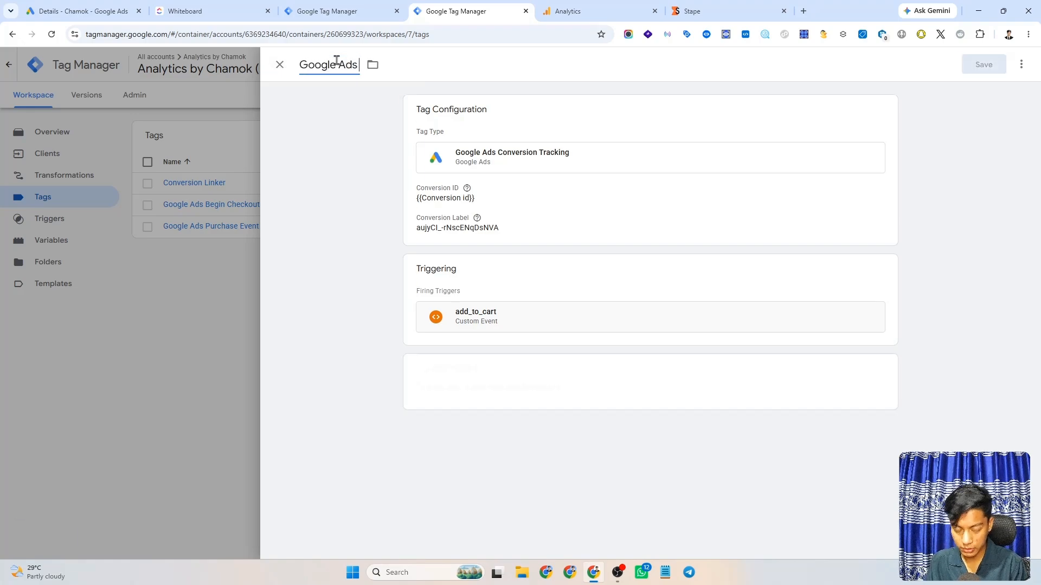
text( AddToC)
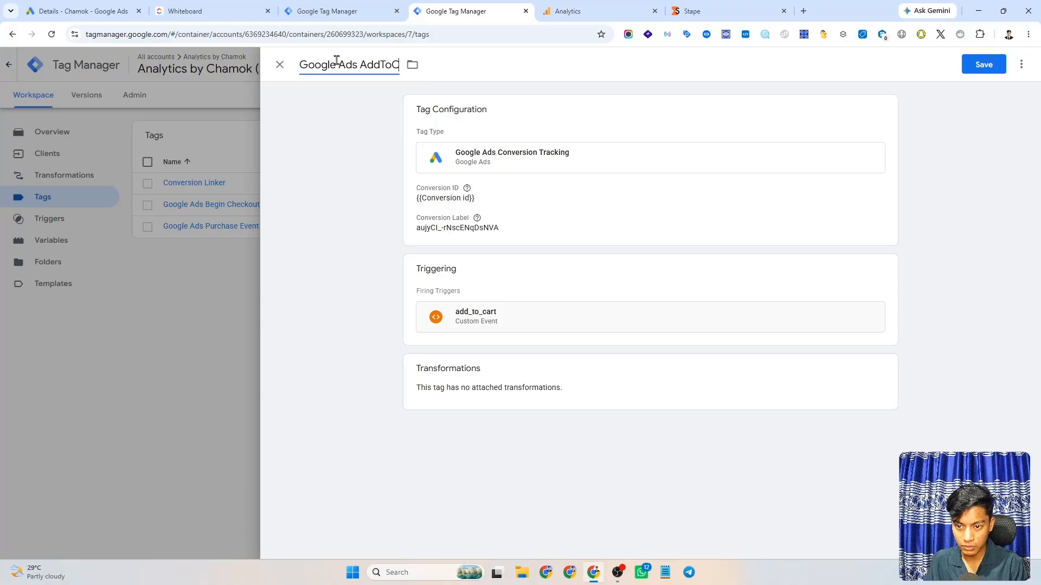
text(art Event)
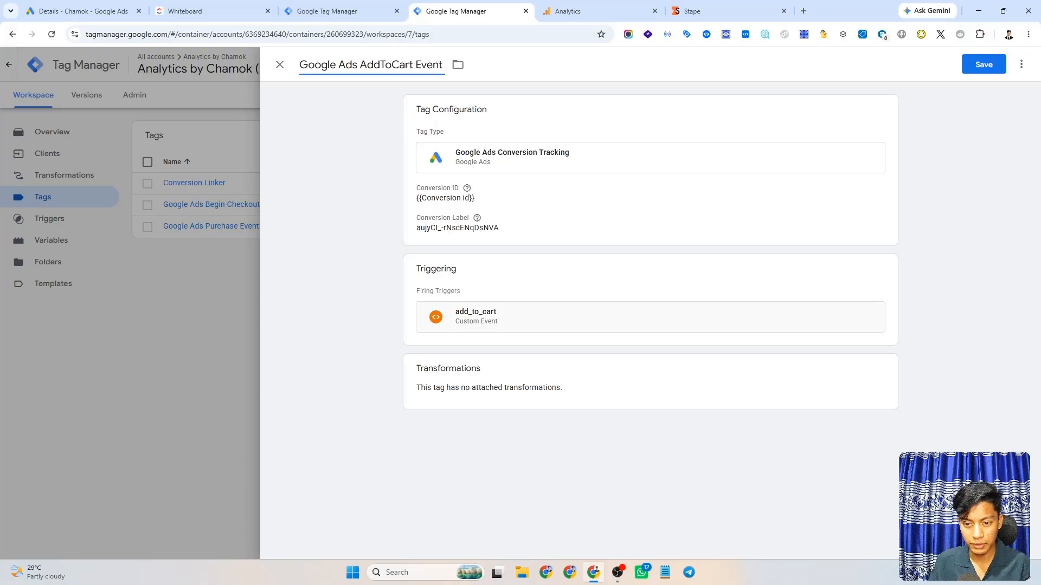
click(979, 65)
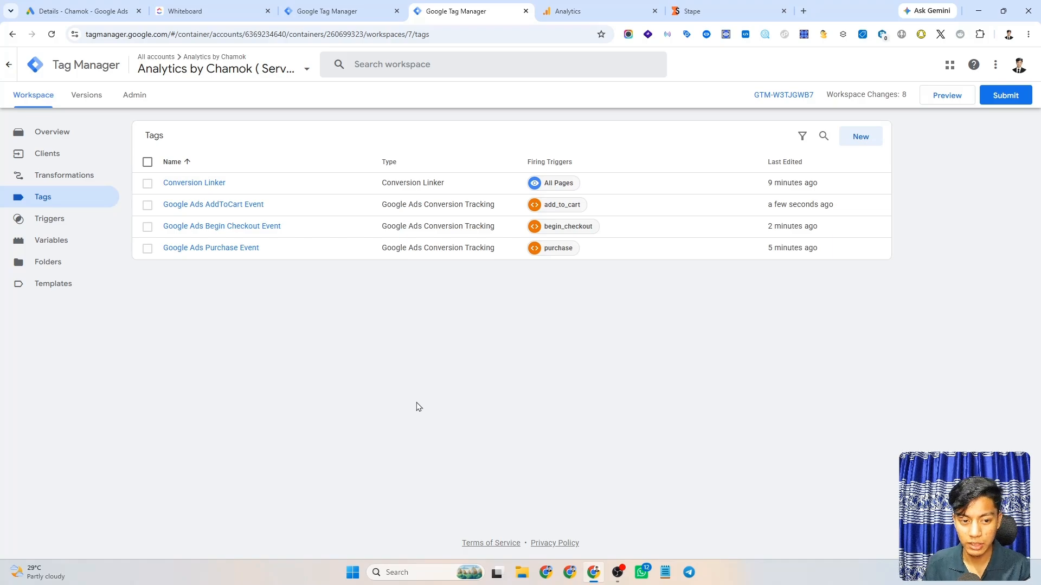
Publish the web container's pending changes as a new version without a name or description, and return to its workspace
click(321, 6)
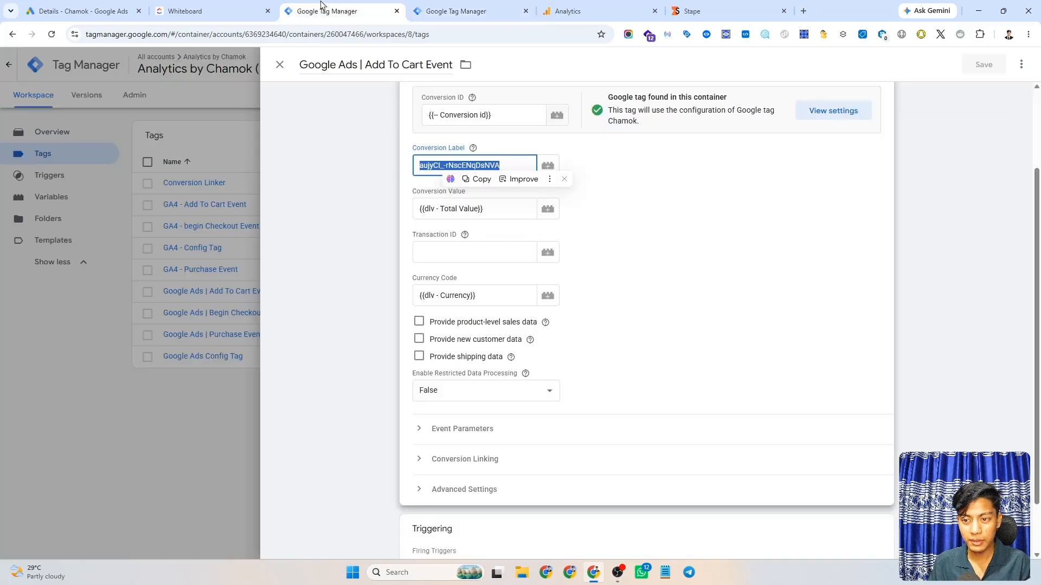
click(279, 64)
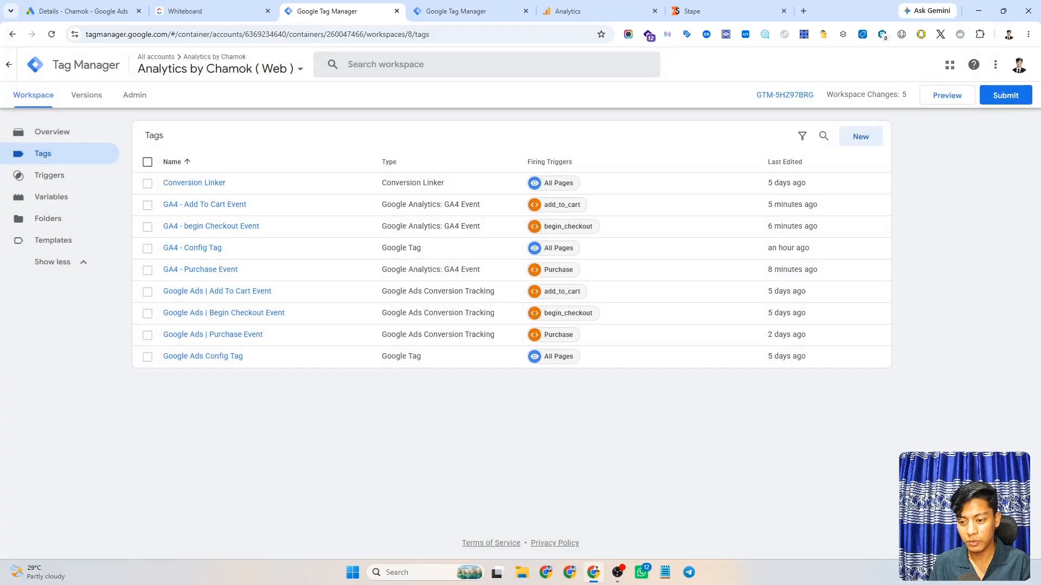
click(996, 97)
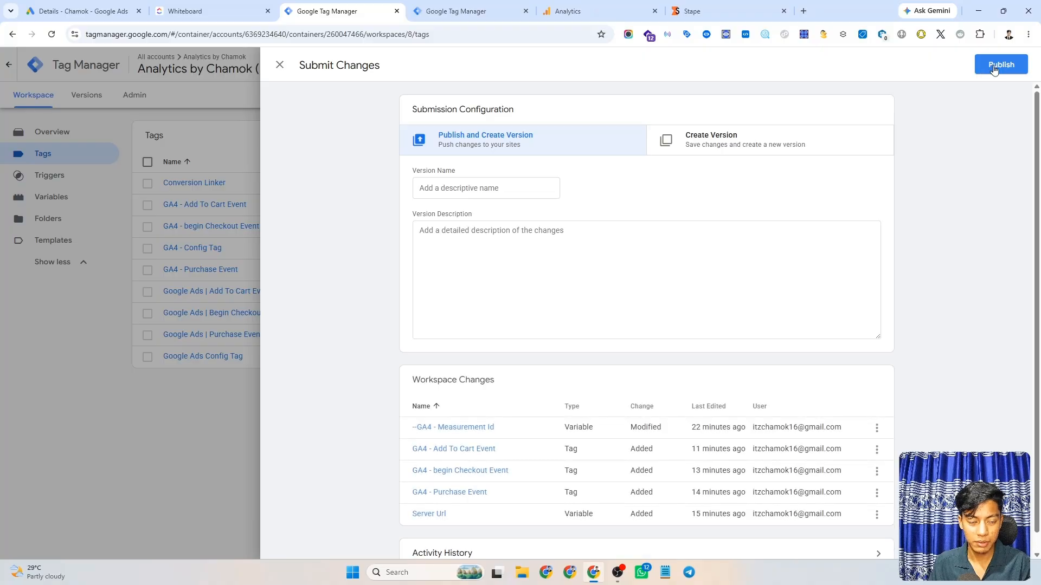
click(990, 65)
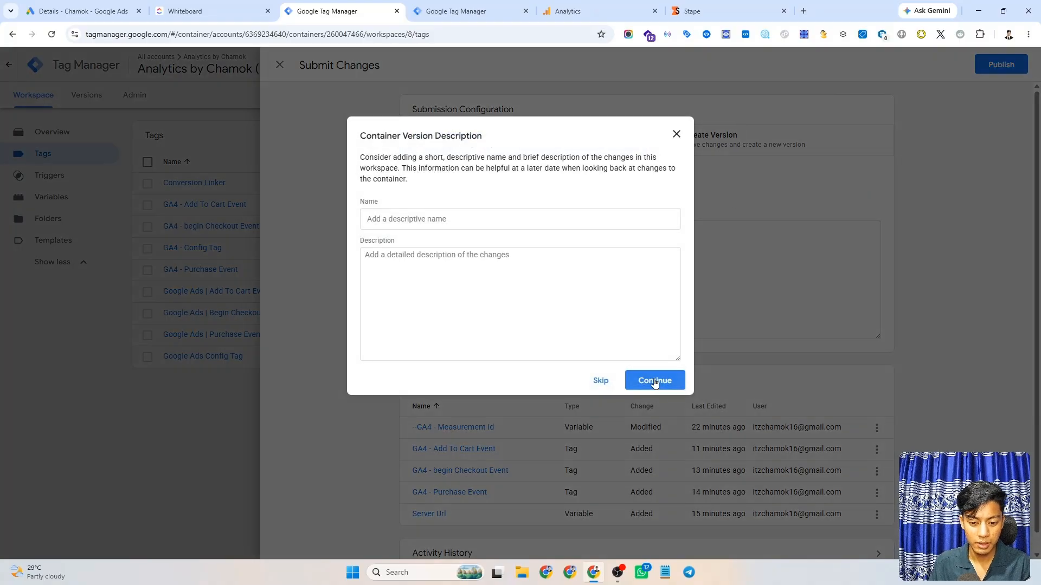
click(670, 379)
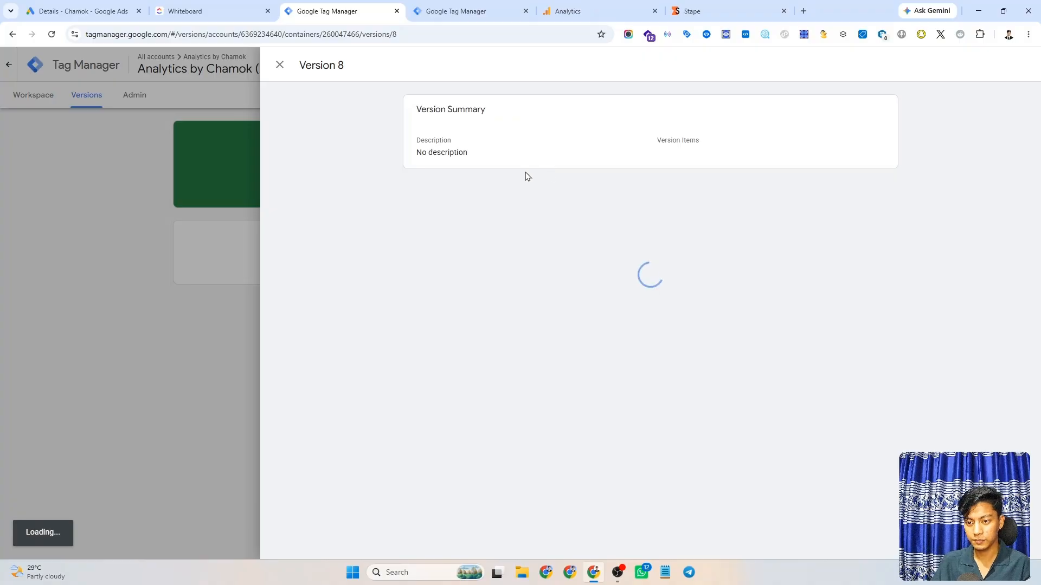
click(280, 65)
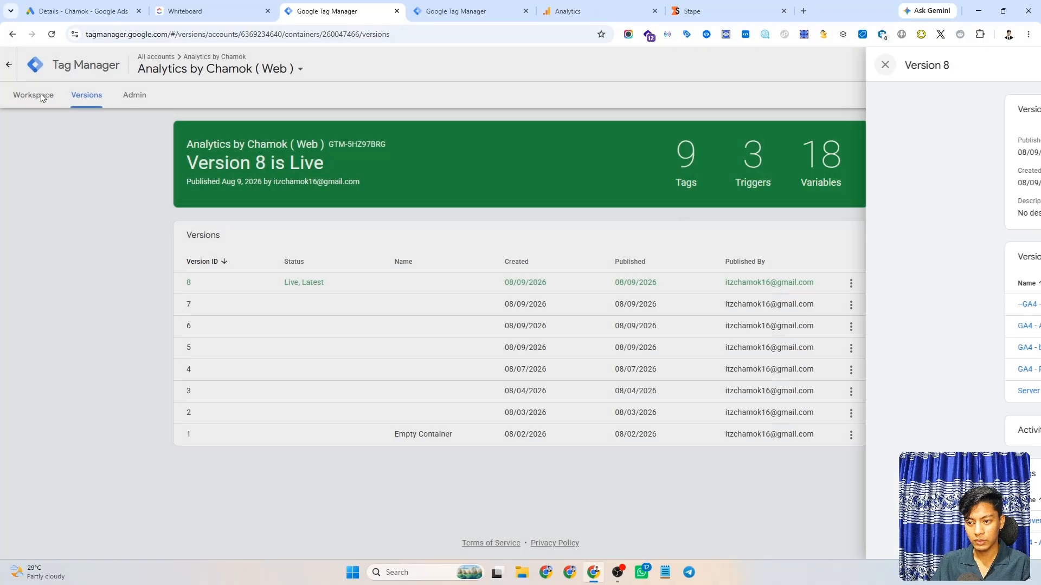
click(33, 95)
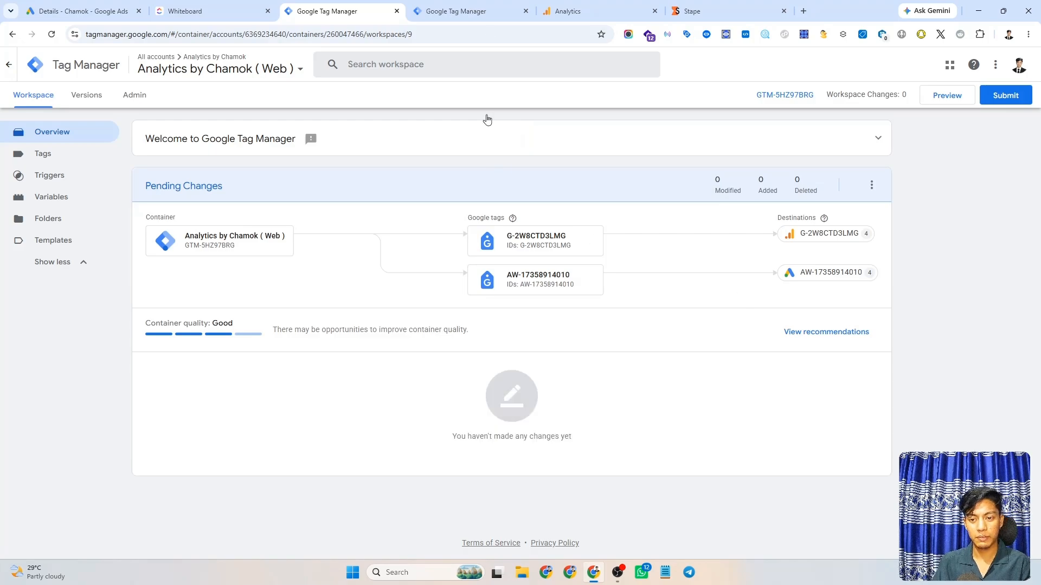
Publish the server container's pending changes without a version name or description, and return to its tag list
click(475, 10)
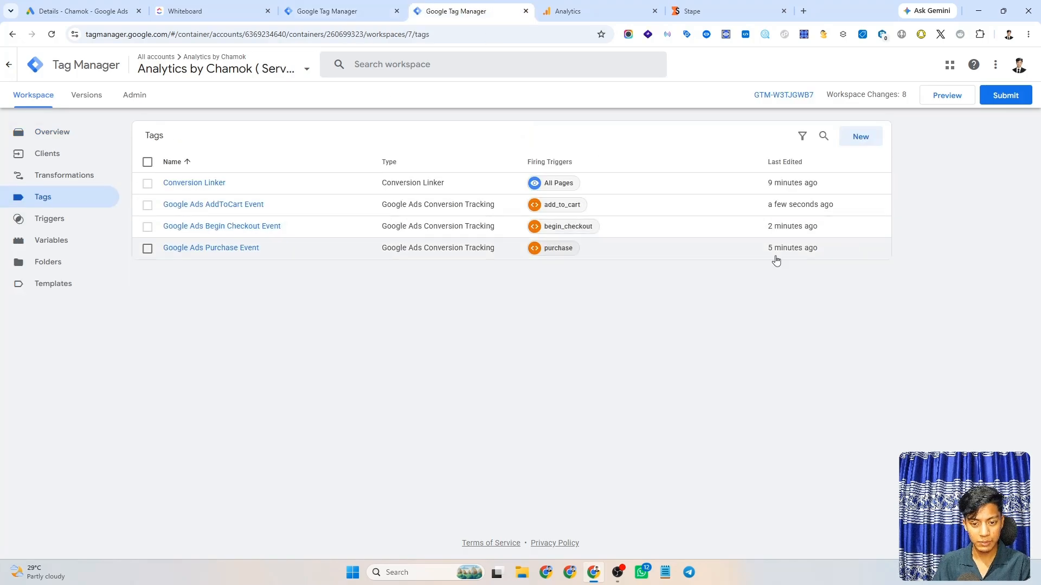
click(986, 107)
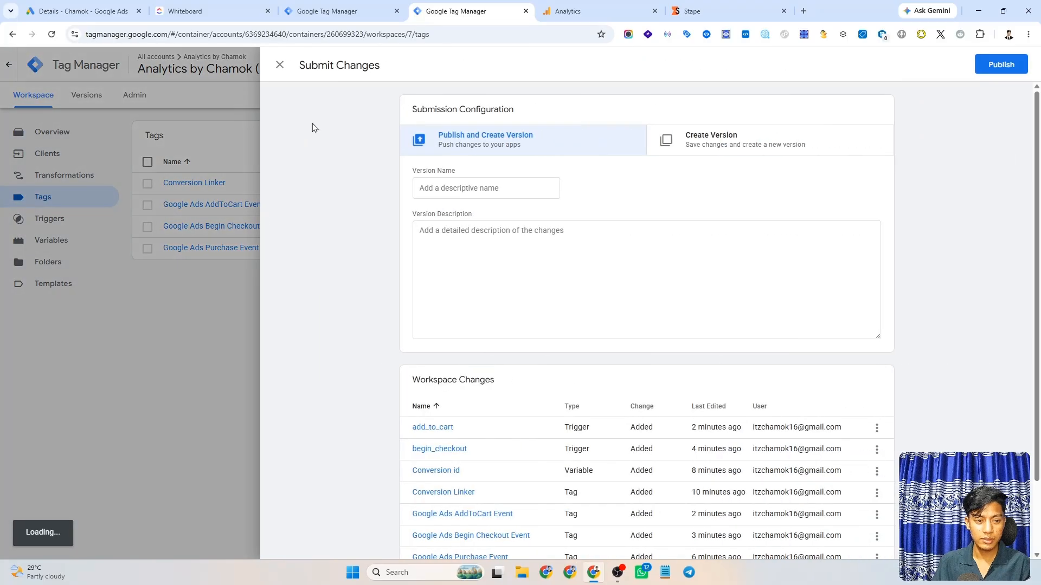
click(992, 66)
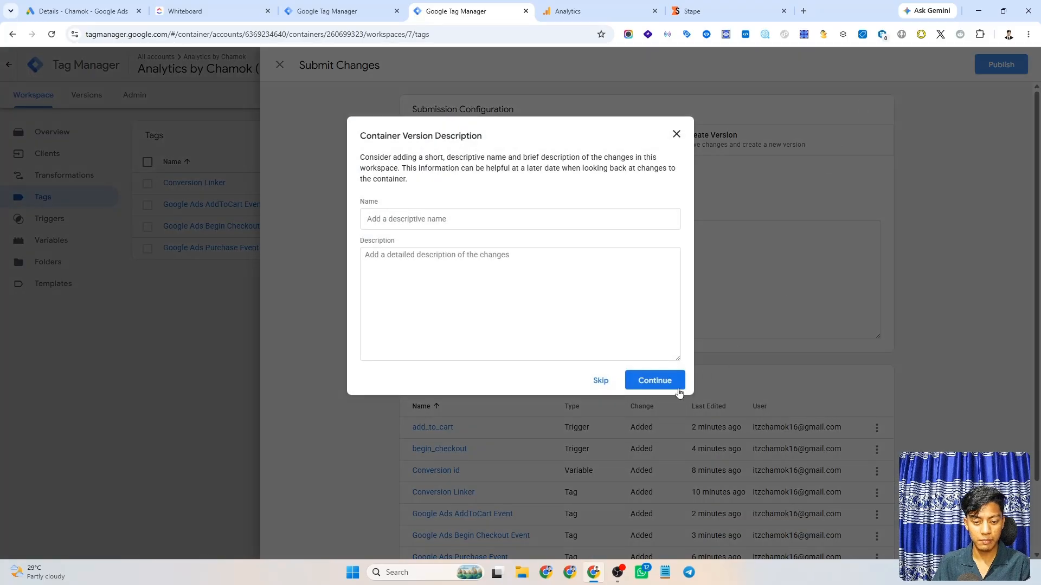
click(612, 380)
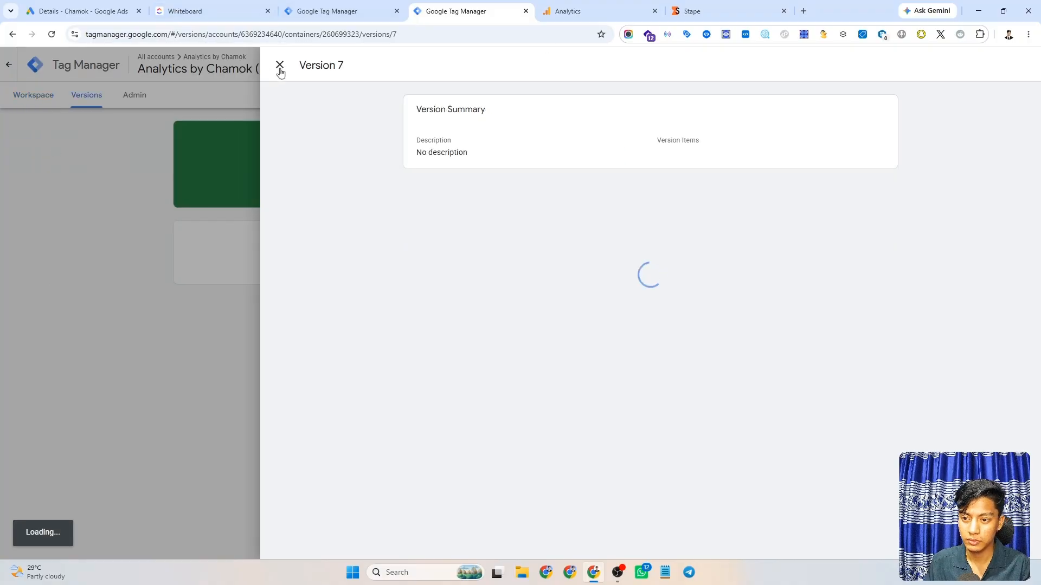
click(279, 65)
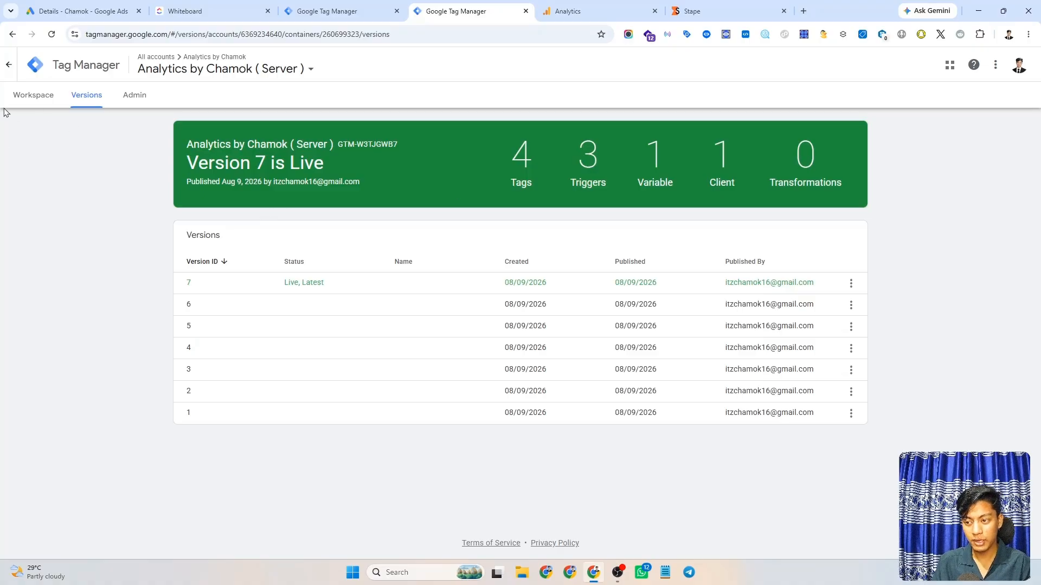
click(32, 95)
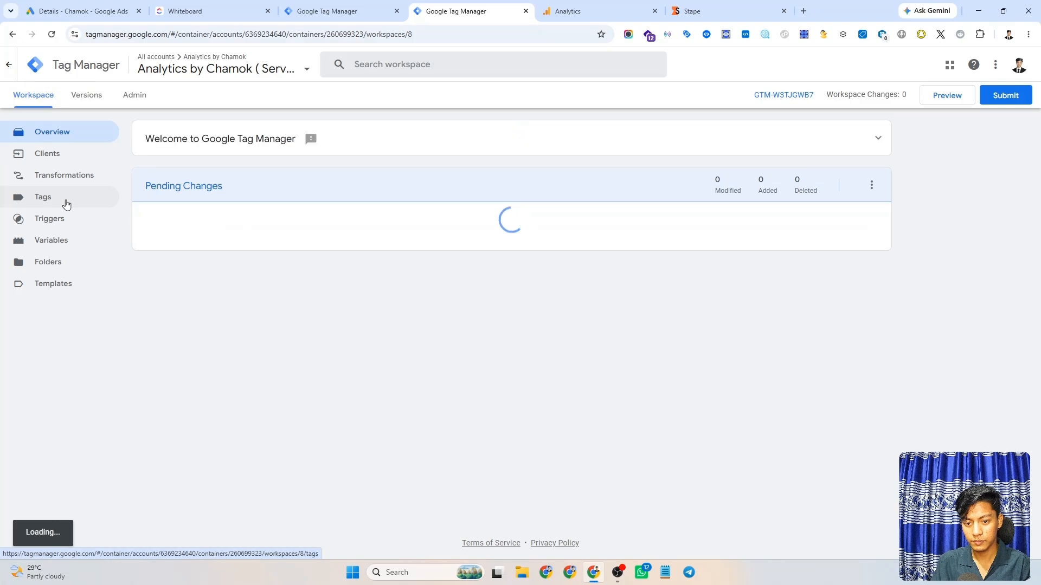
click(67, 204)
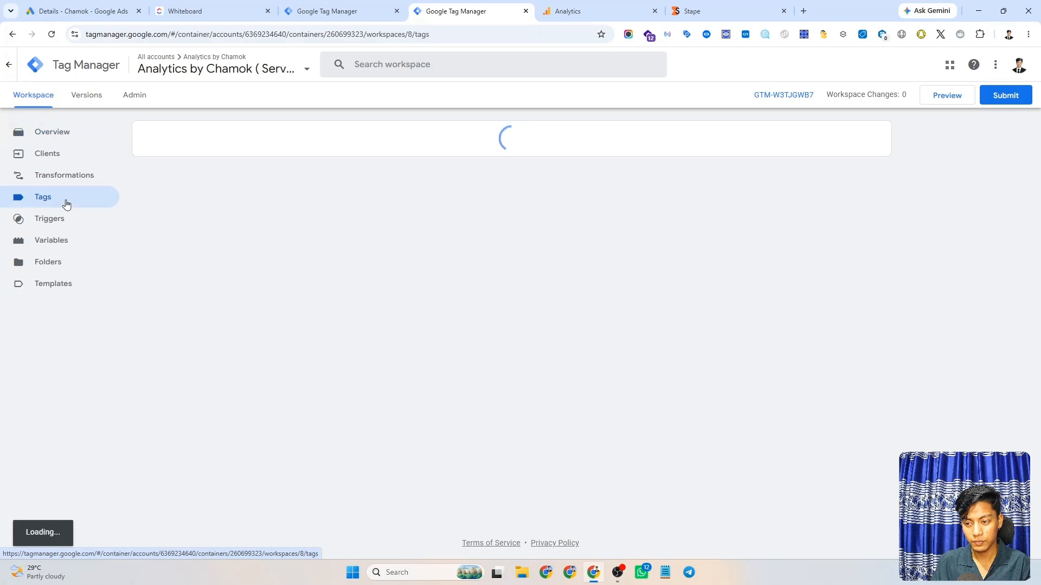
click(314, 8)
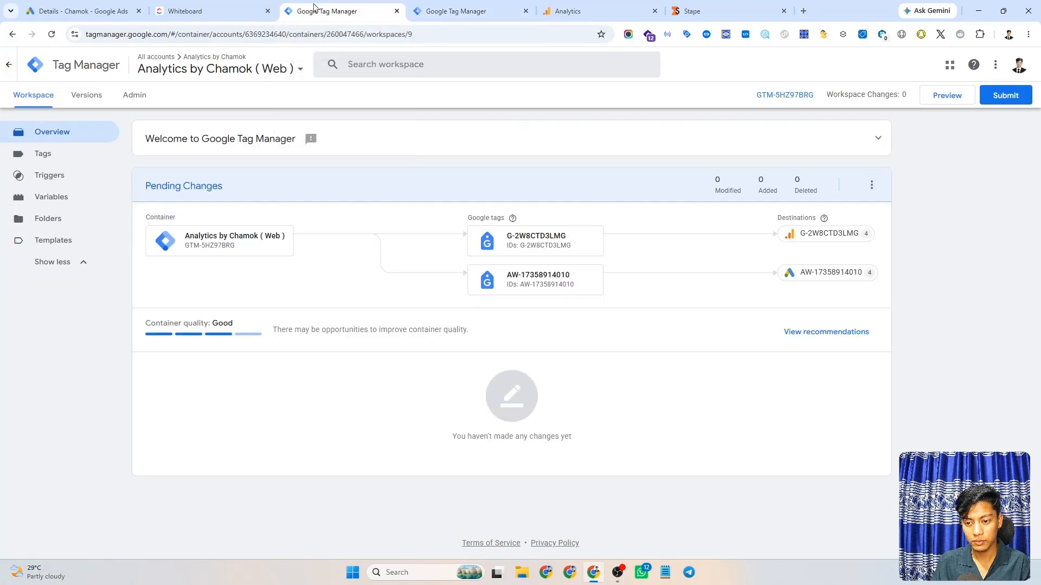
click(59, 156)
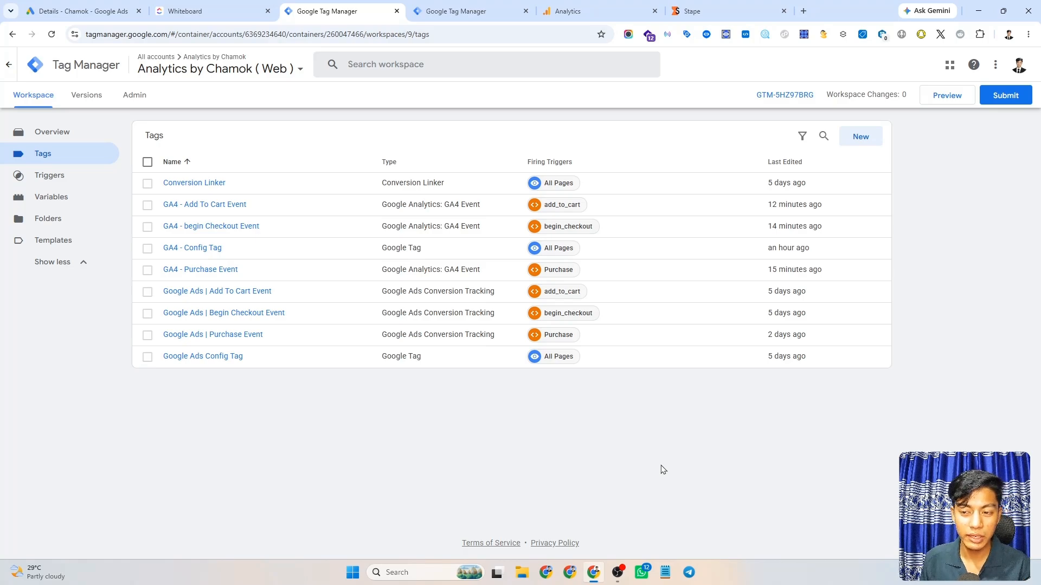
click(938, 100)
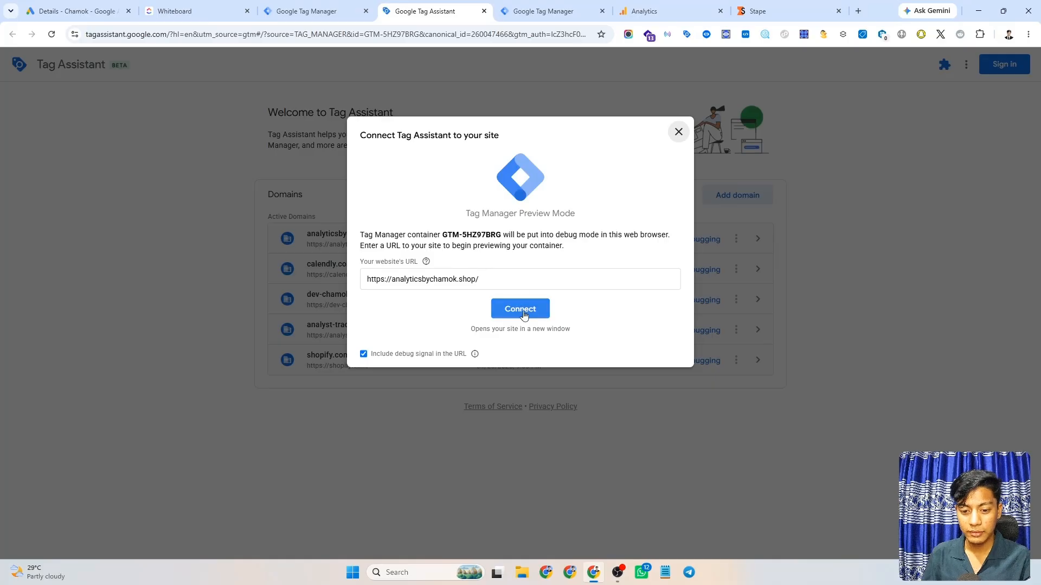
click(521, 310)
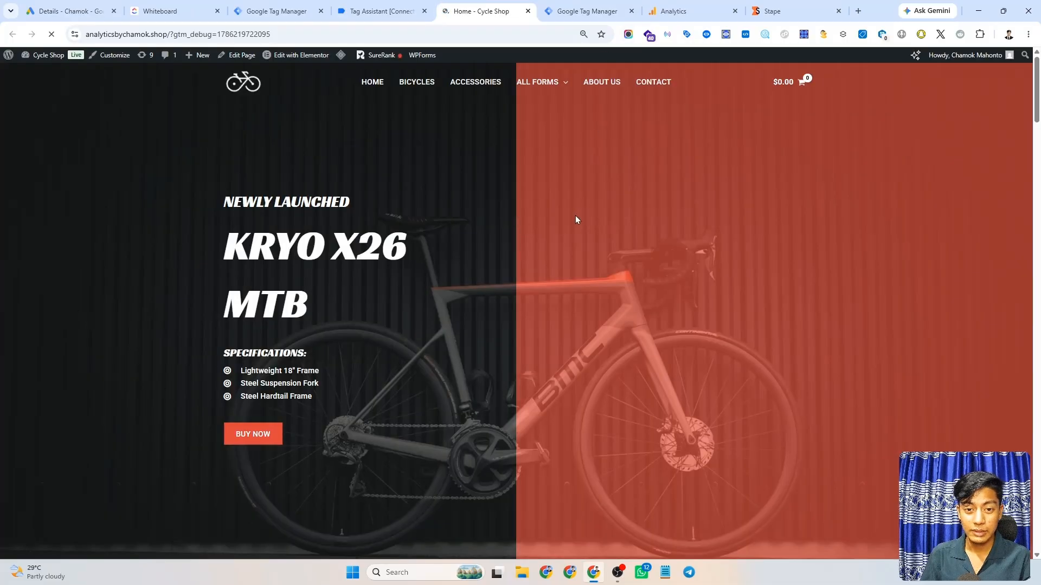
Start the server container's preview and continue into the web container's connected Tag Assistant session
click(582, 7)
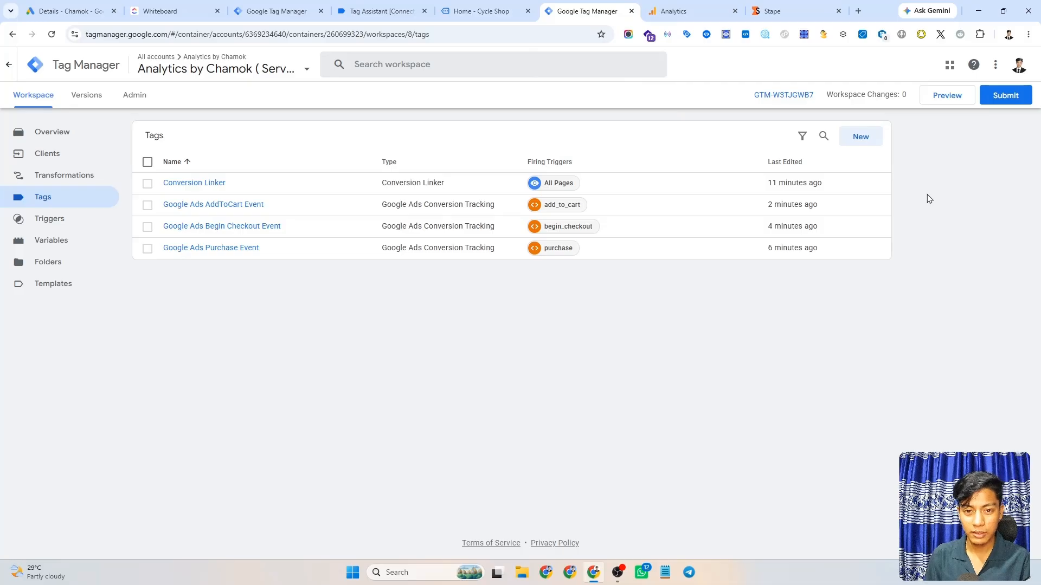
click(935, 101)
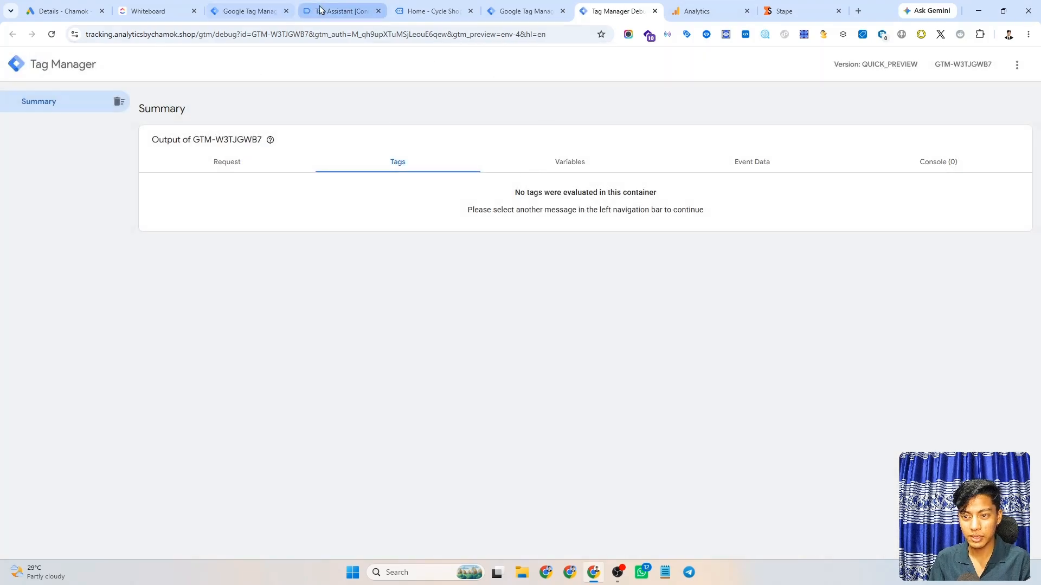
click(344, 5)
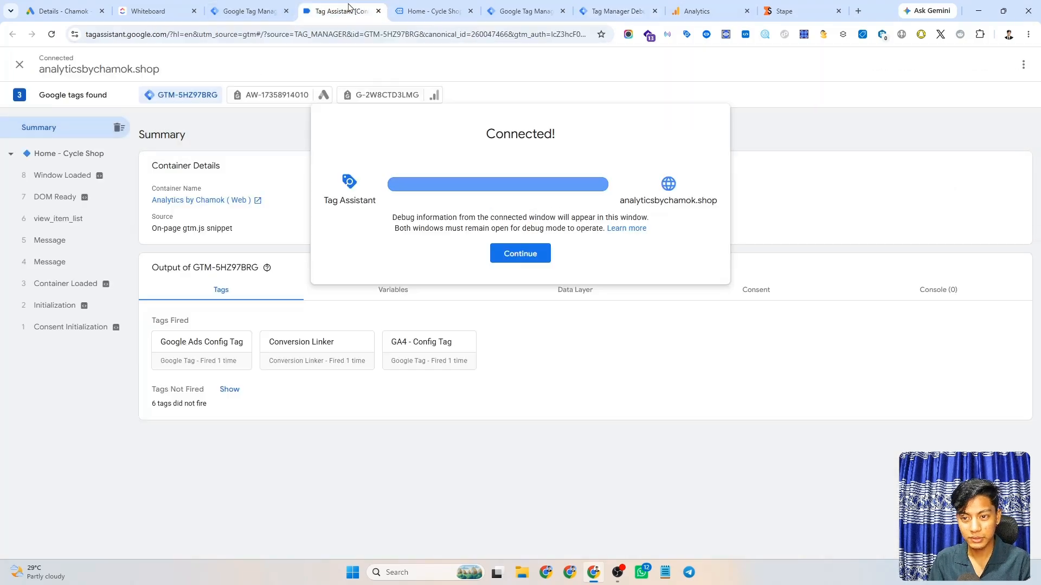
click(520, 255)
Open the Kryo X26 MTB – Model Z product from the shop's New Arrivals and add one to the cart
click(432, 11)
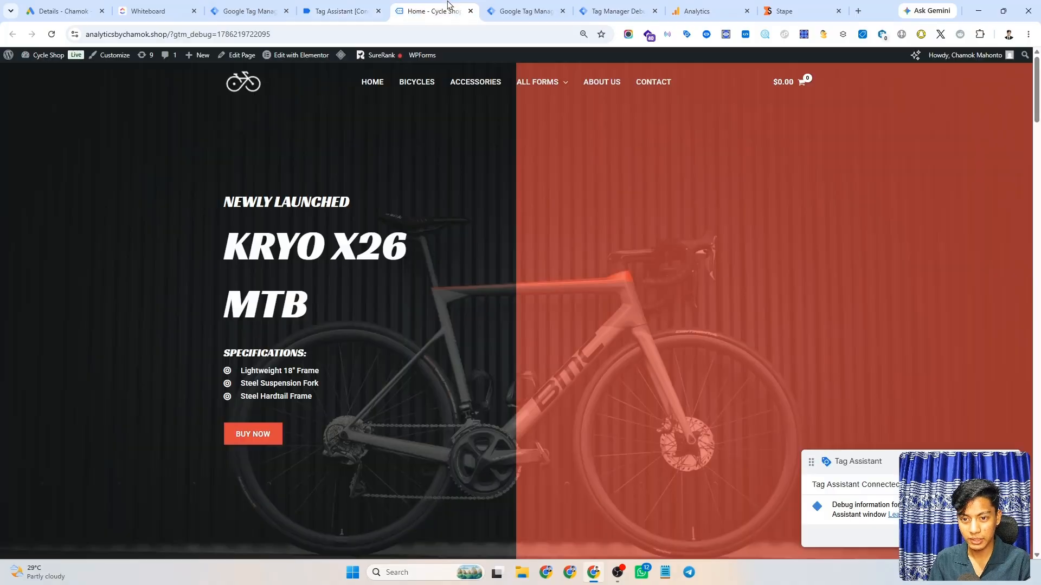
scroll(554, 284, down, 6)
drag(884, 461, 865, 372)
drag(937, 462, 244, 221)
click(658, 312)
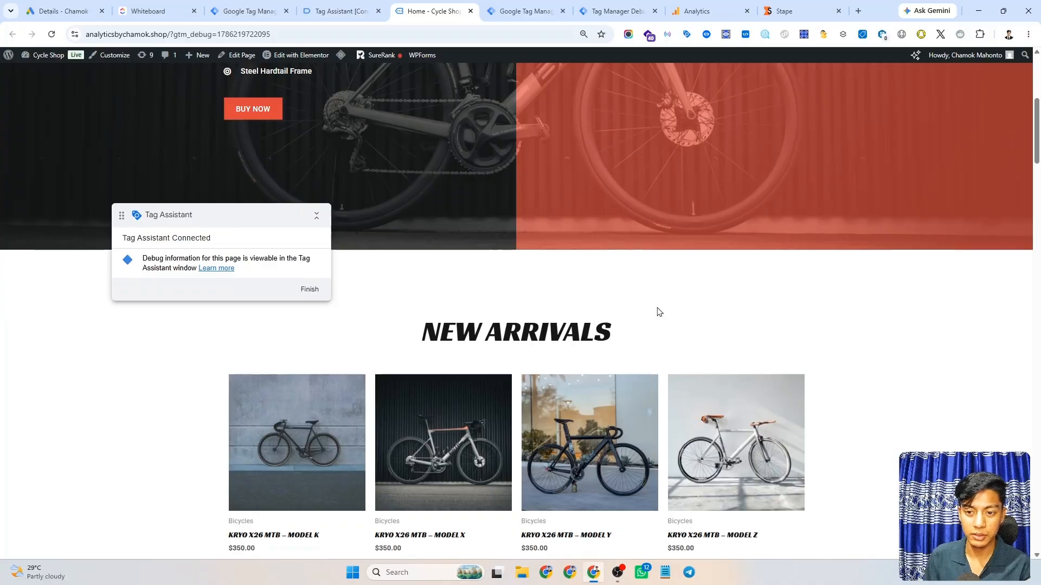
scroll(659, 312, down, 2)
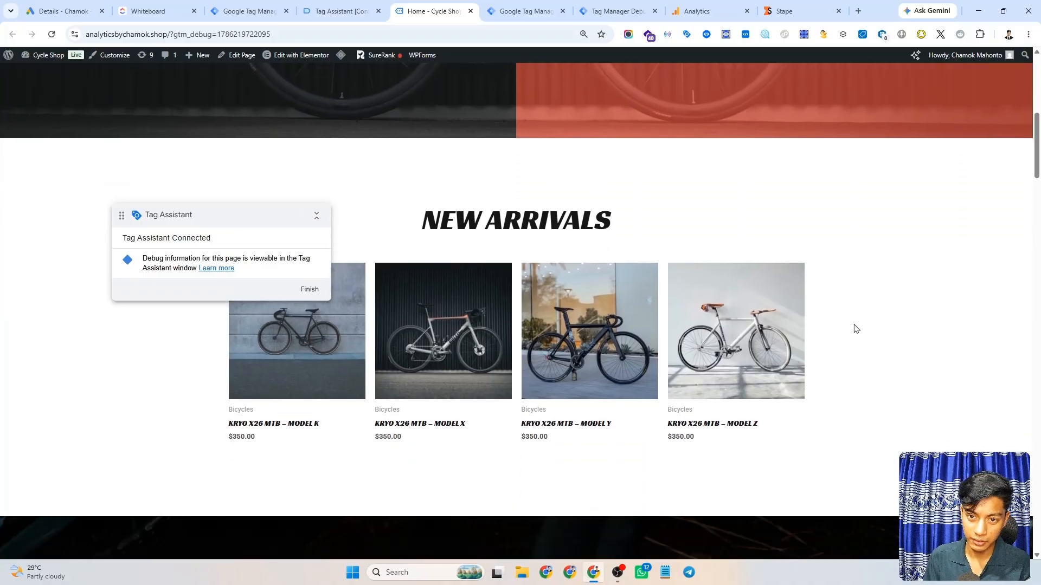
scroll(855, 329, down, 2)
scroll(645, 173, down, 1)
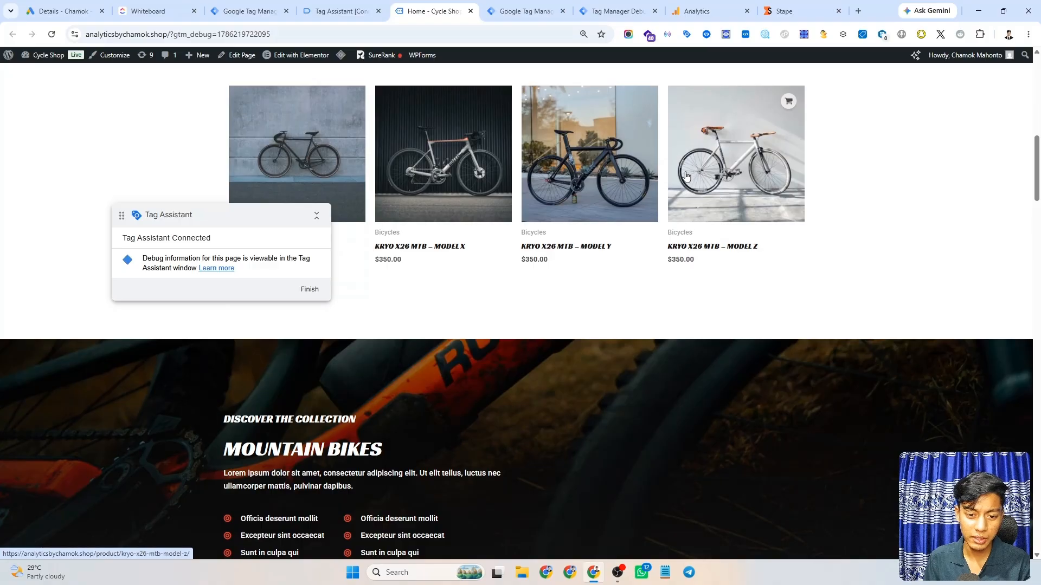
click(723, 174)
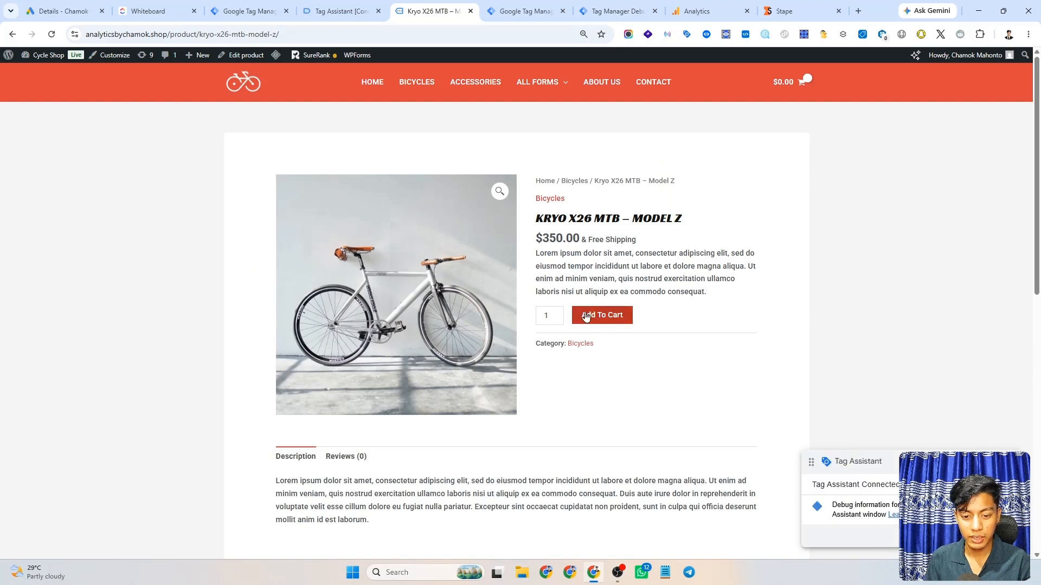
click(601, 315)
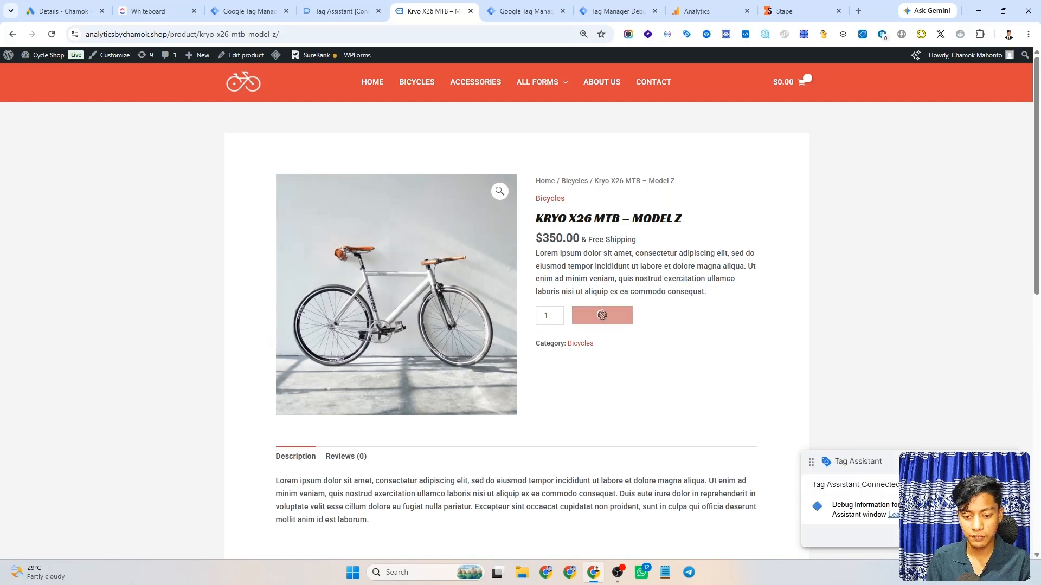
Proceed from the cart to checkout and place the test order with cash on delivery using the prefilled billing details
drag(811, 461, 113, 405)
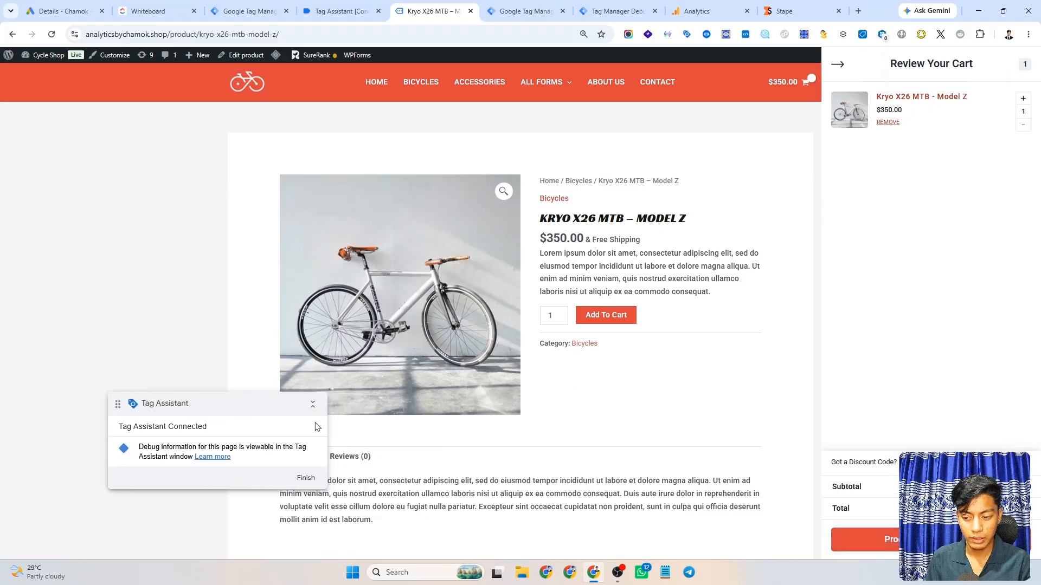
click(892, 542)
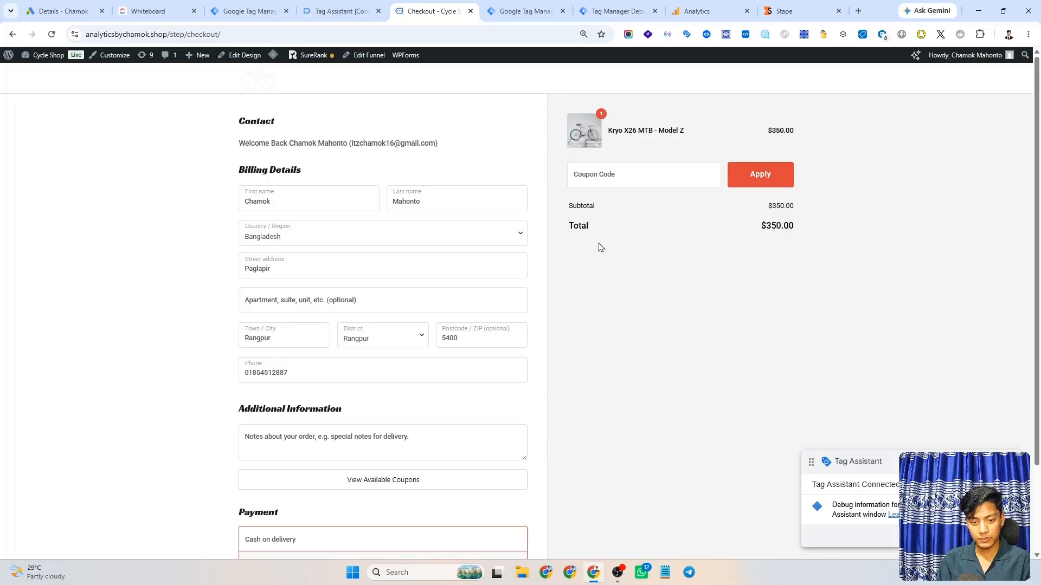
scroll(330, 293, down, 2)
scroll(330, 293, up, 1)
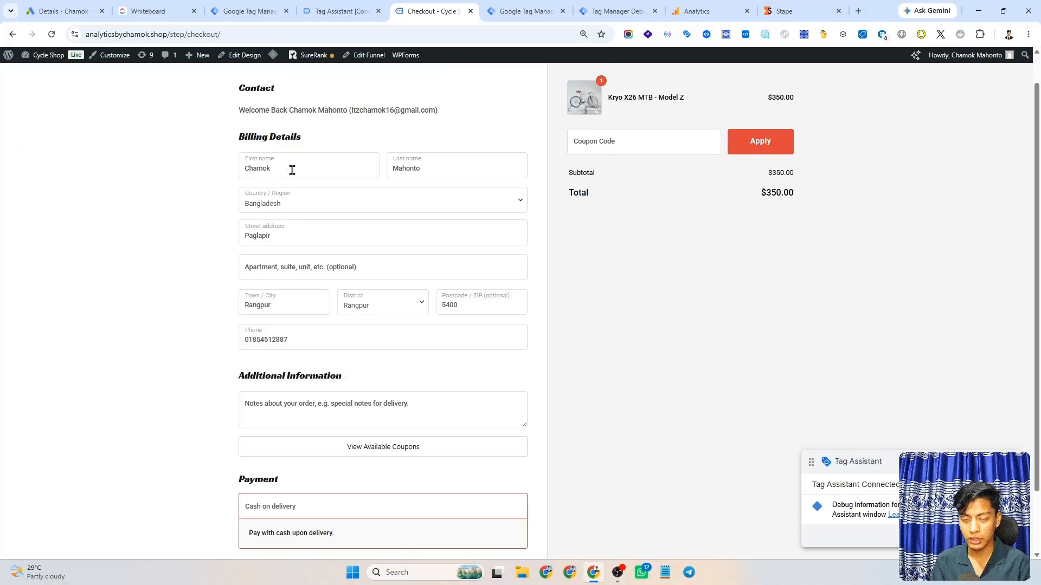
scroll(339, 251, down, 1)
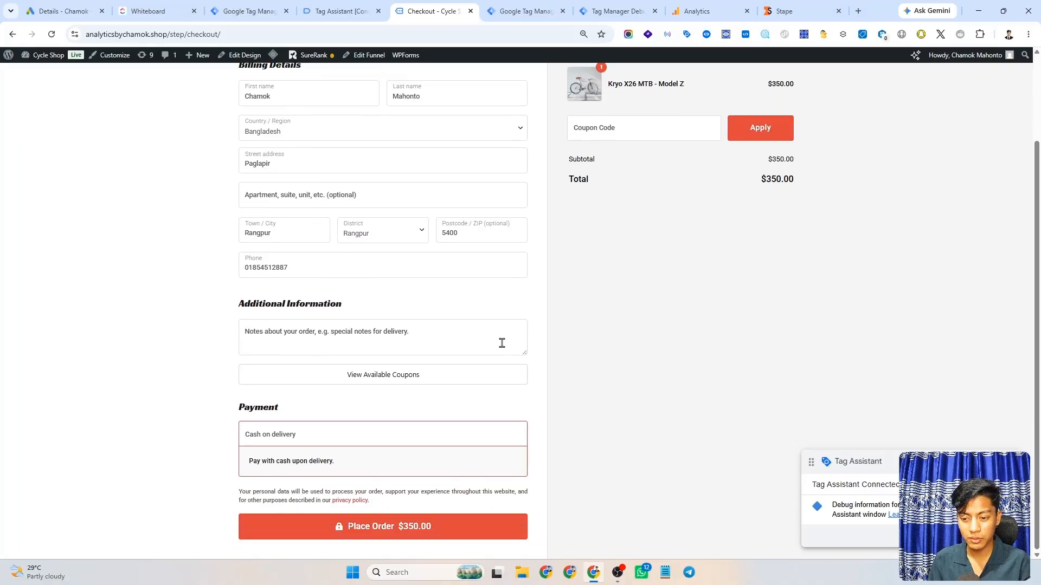
click(385, 529)
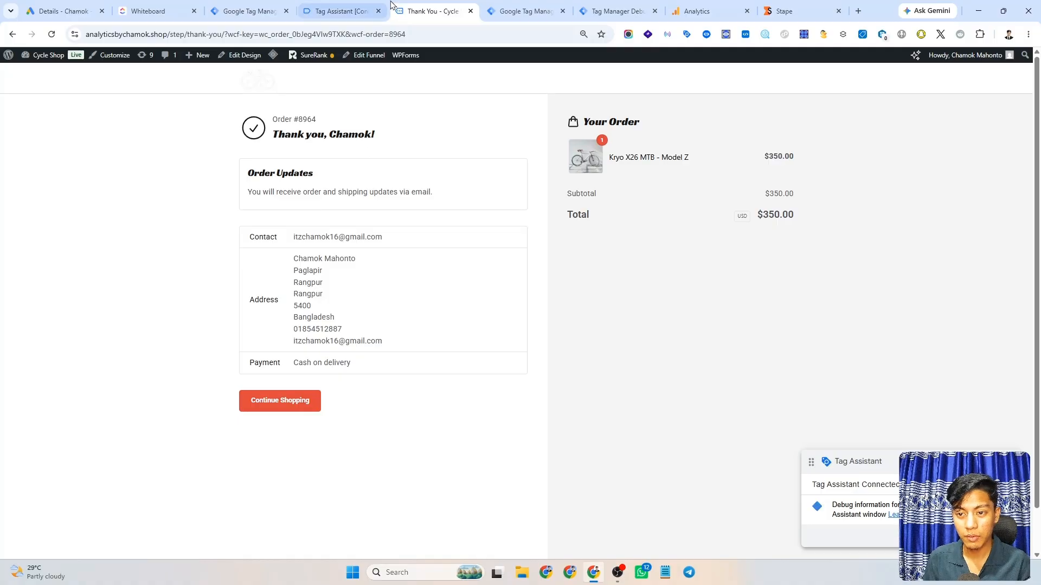
Check which tags fired in the web container's Tag Assistant session and in the server container's debug view
click(344, 10)
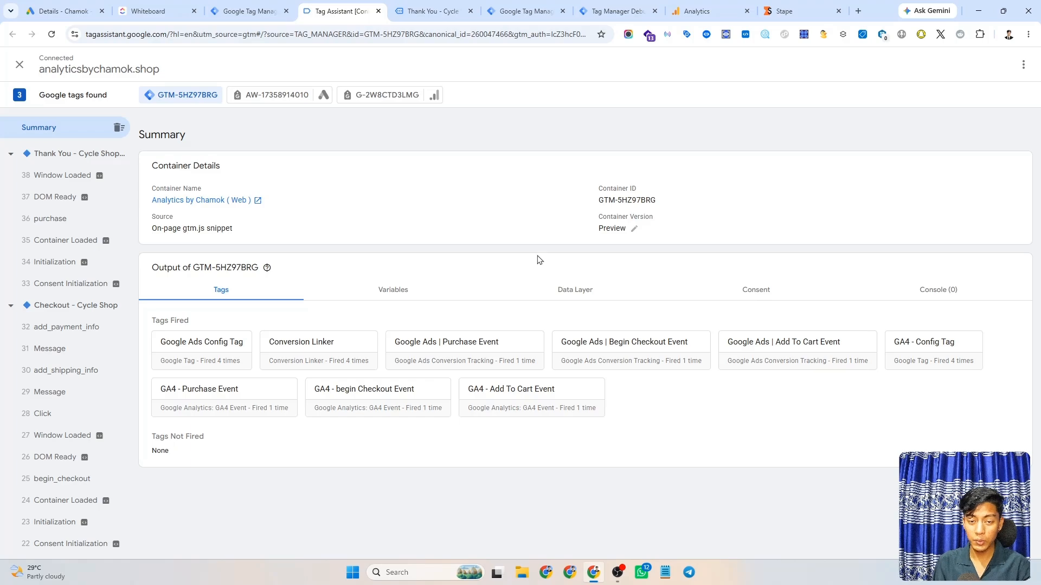
click(622, 10)
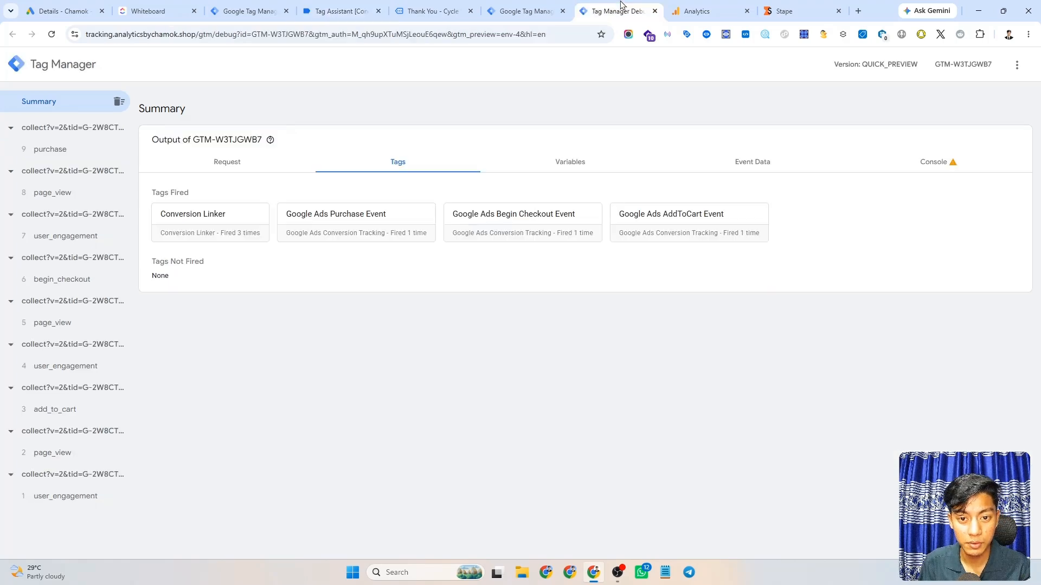